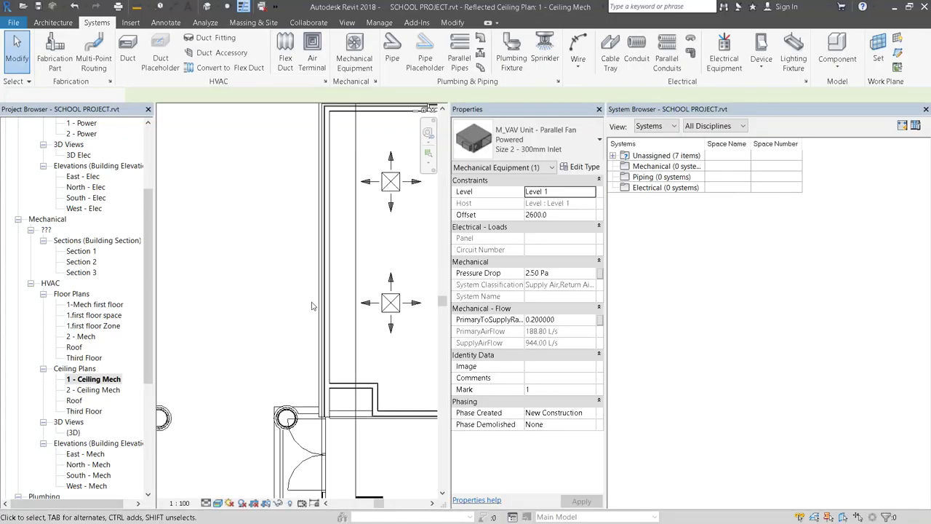
# Close the System Browser and turn the VAV unit four quarter-turns so its Out connector faces the diffusers.
pyautogui.click(926, 109)
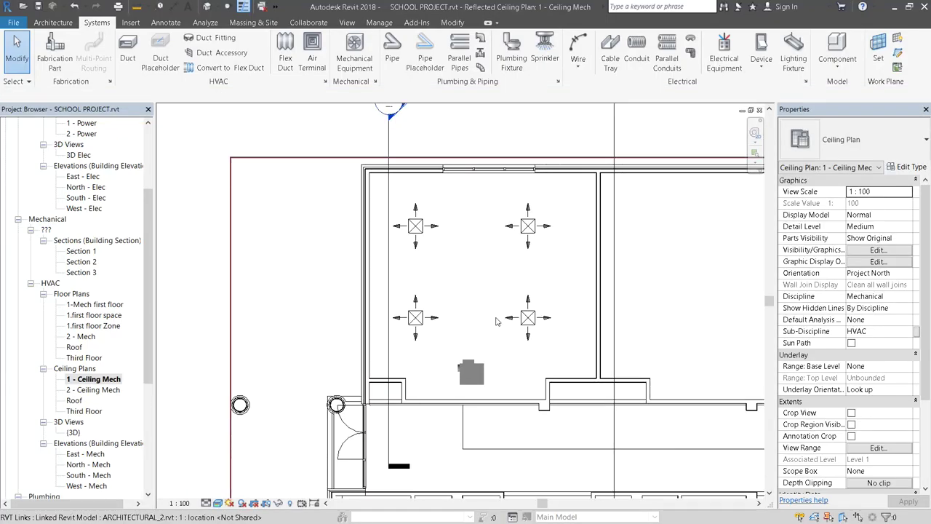
pyautogui.scroll(2, 497, 323)
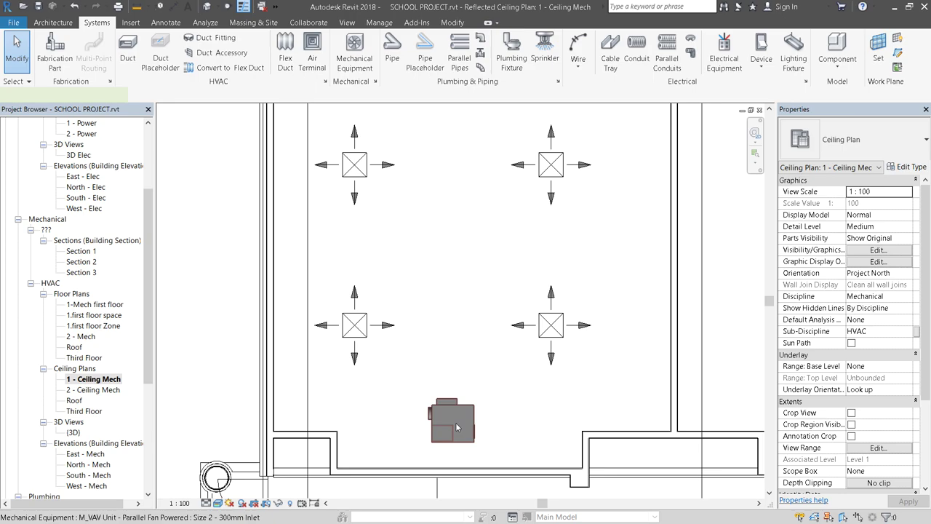
pyautogui.click(456, 429)
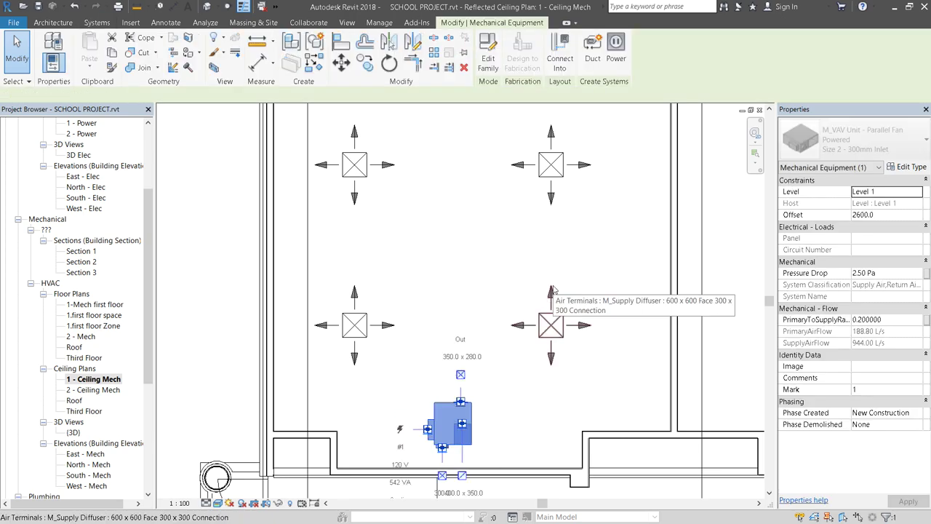
pyautogui.press('space')
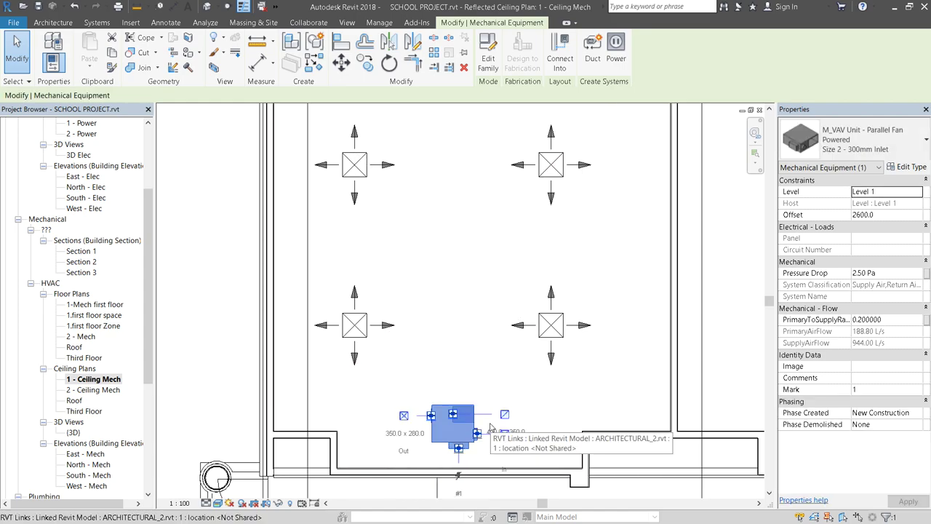
pyautogui.press('space')
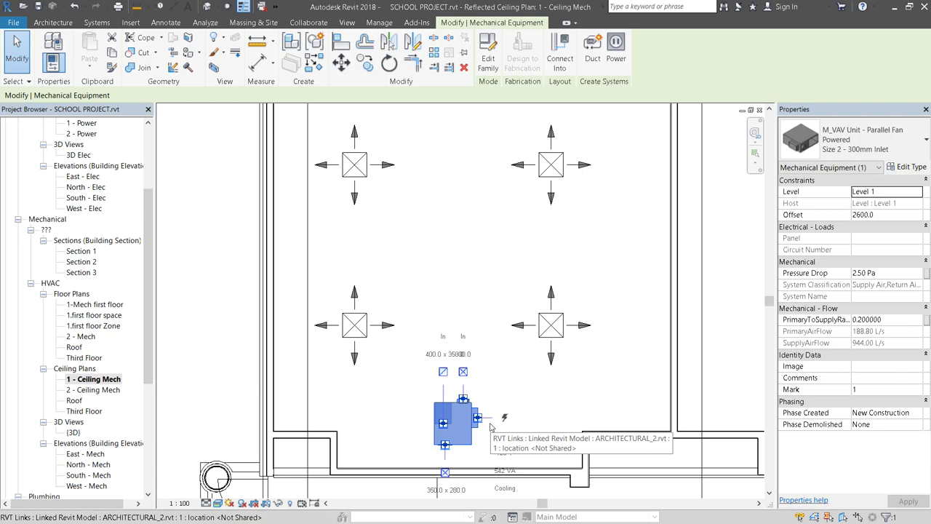
pyautogui.press('space')
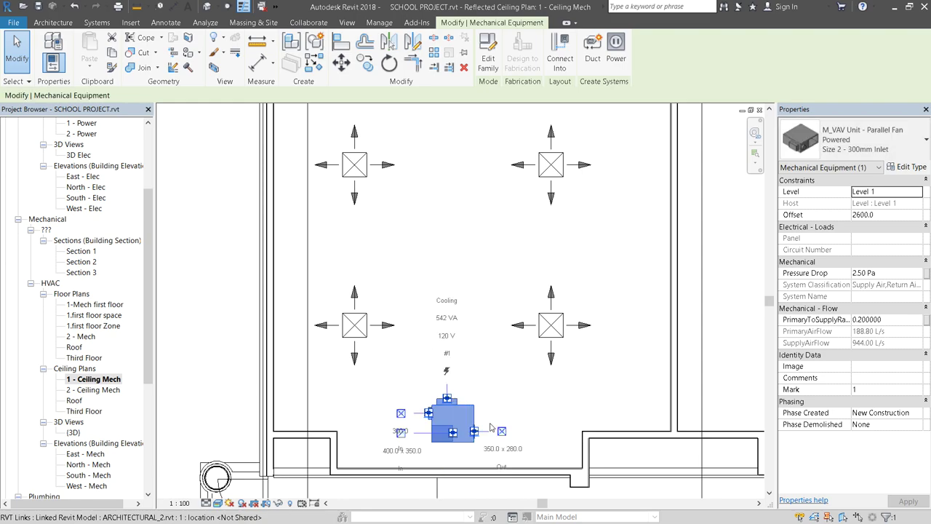
pyautogui.press('space')
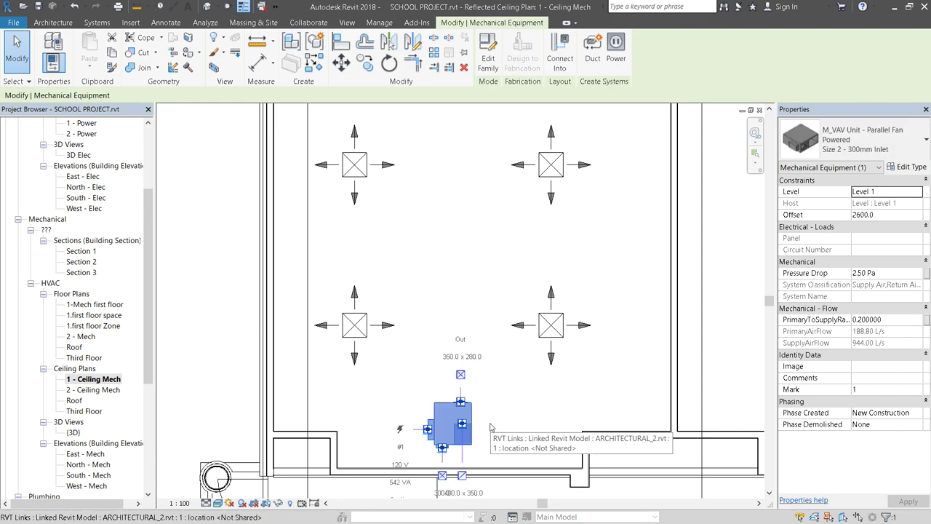
# Deselect the VAV unit and select the top-left M_Supply Diffuser, showing its 235.00 L/s flow.
pyautogui.click(222, 323)
pyautogui.scroll(-3, 479, 357)
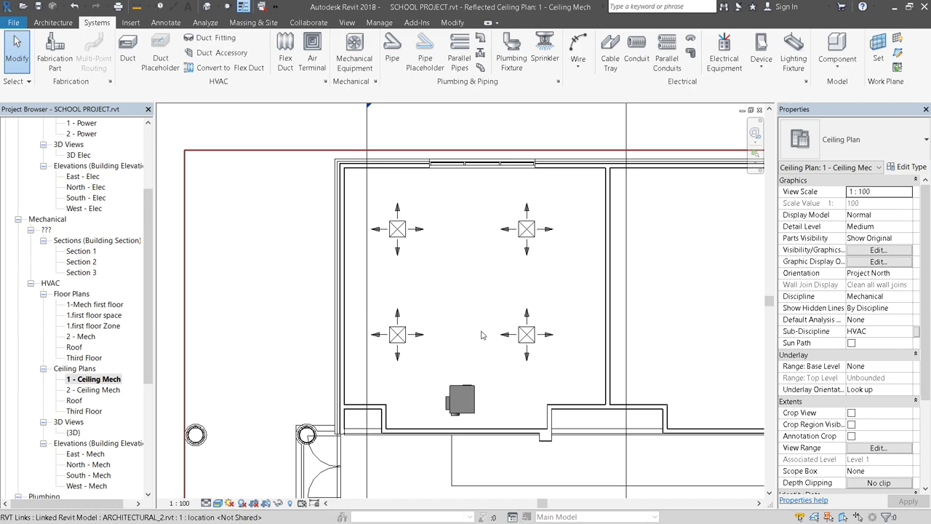
pyautogui.scroll(2, 473, 314)
pyautogui.scroll(-2, 470, 420)
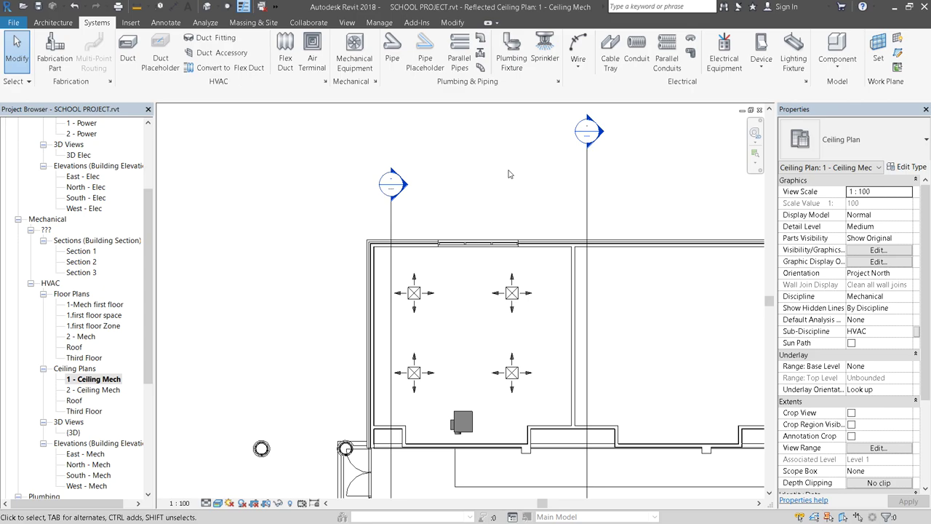
pyautogui.click(413, 298)
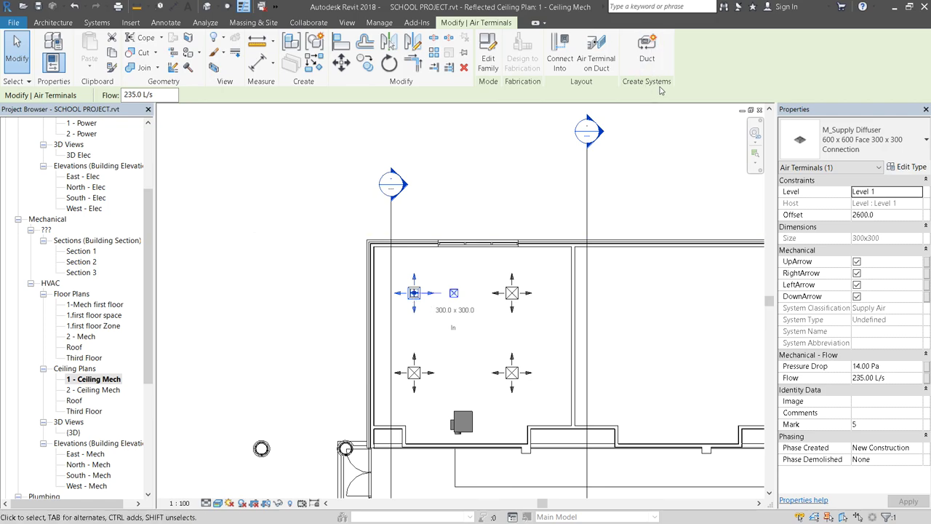
# Create a Supply Air duct system named Mechanical Supply Air 1 LECTURE 18, opened in System Editor.
pyautogui.click(646, 48)
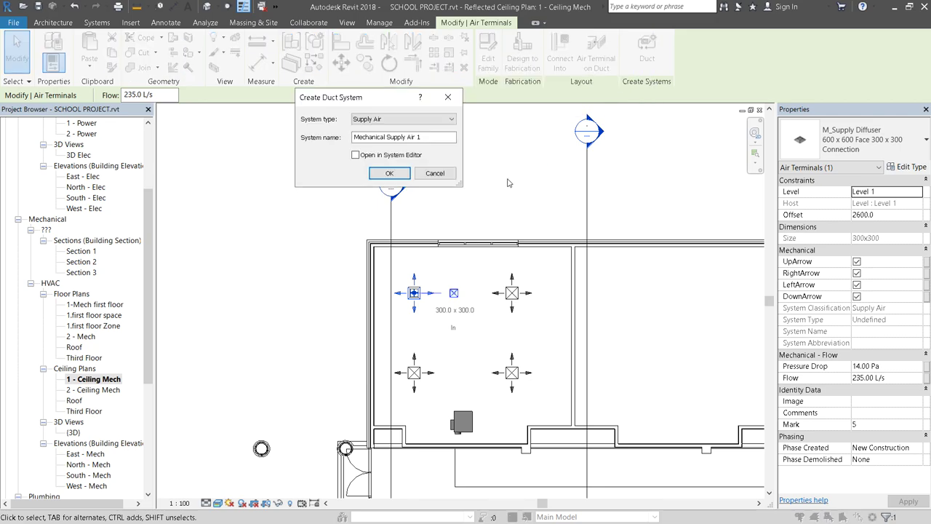
pyautogui.click(377, 120)
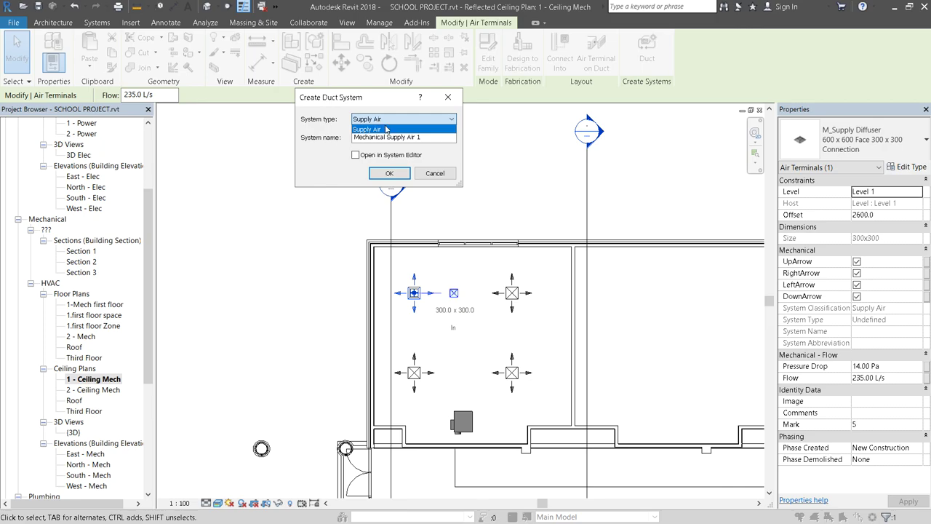
pyautogui.click(385, 129)
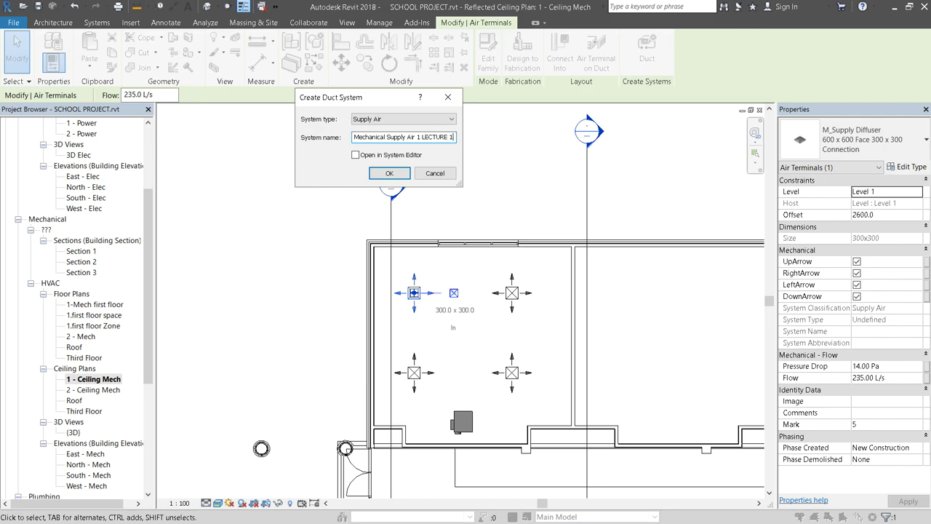
pyautogui.write('8')
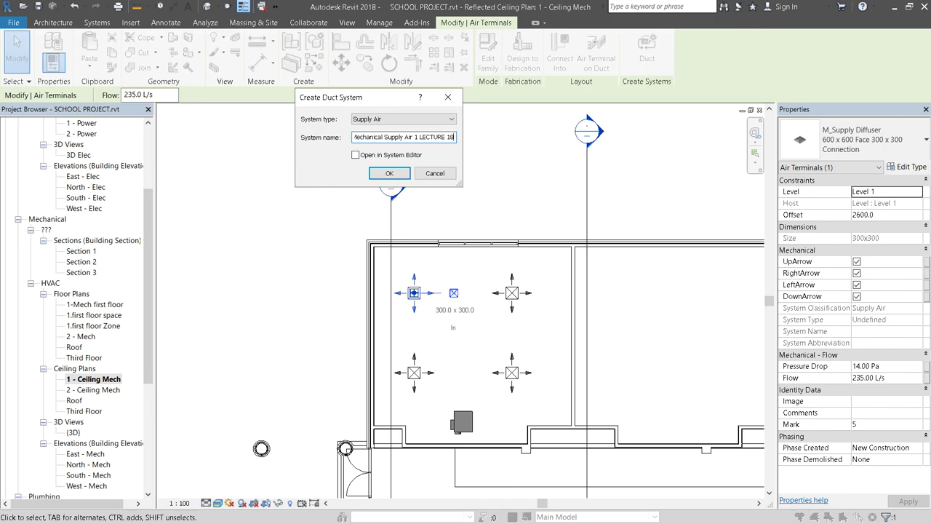
pyautogui.click(355, 155)
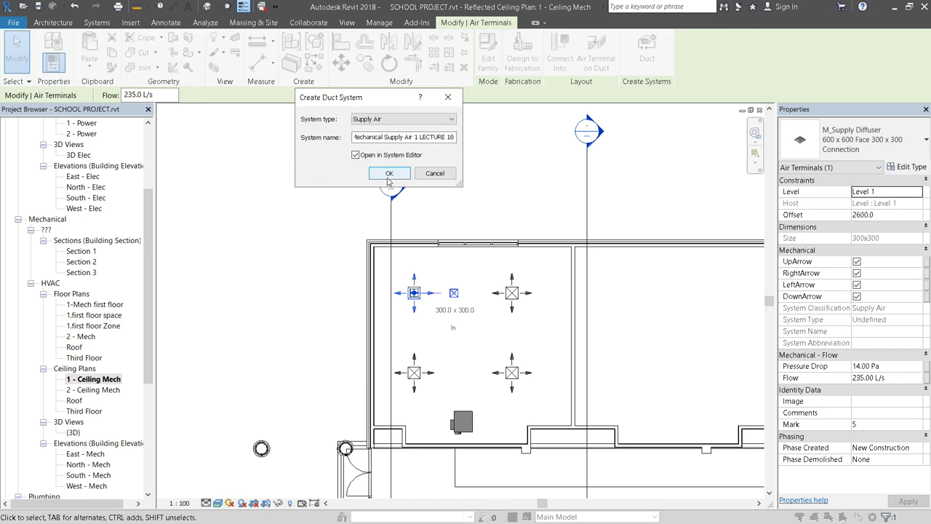
pyautogui.click(390, 175)
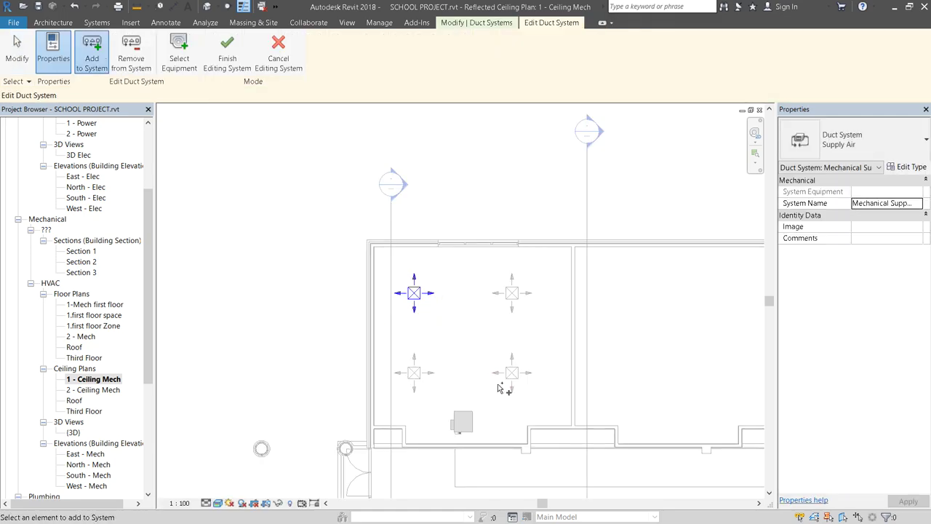
# Add the other three diffusers, set the VAV unit as the system's equipment, and finish editing.
pyautogui.click(507, 298)
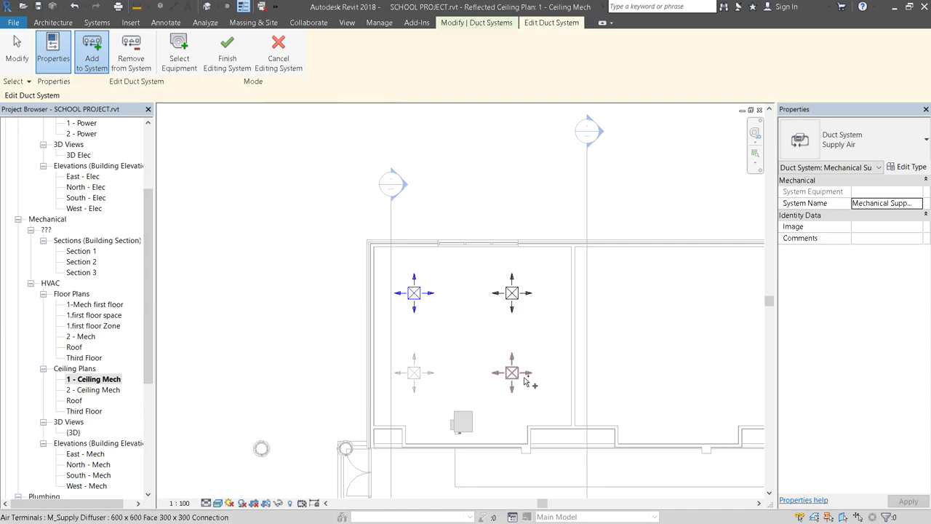
pyautogui.click(512, 374)
pyautogui.click(420, 380)
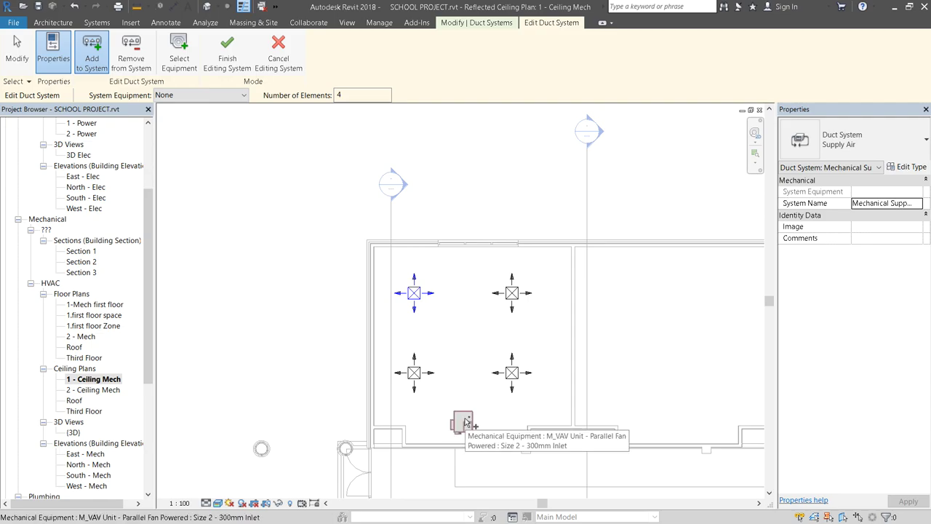
pyautogui.click(179, 55)
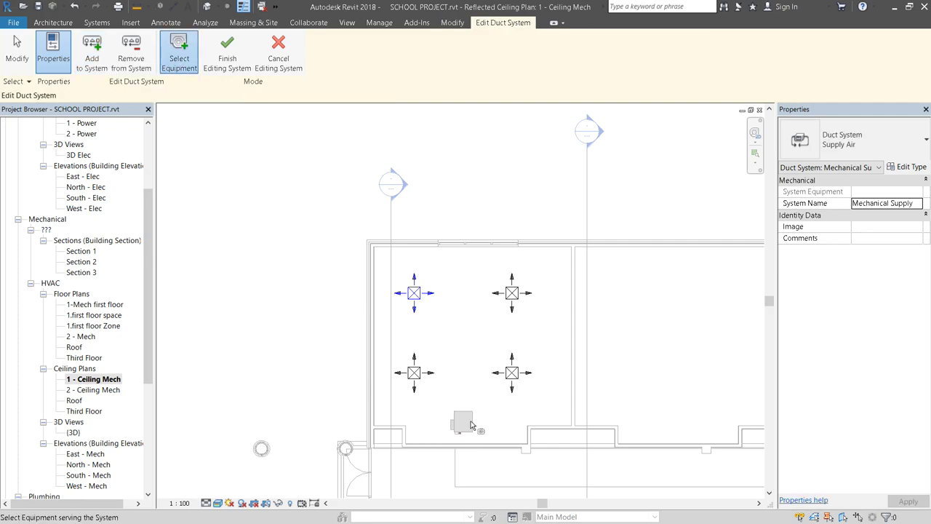
pyautogui.click(466, 425)
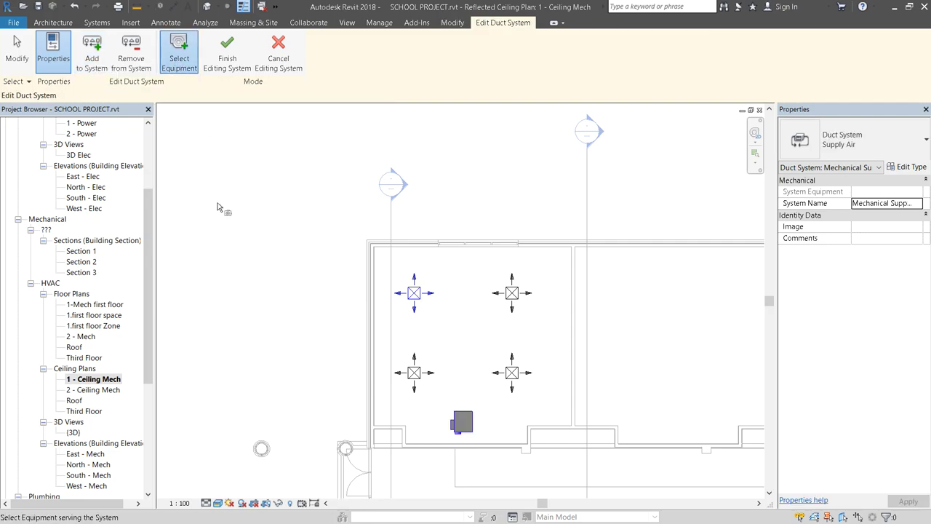
pyautogui.click(228, 54)
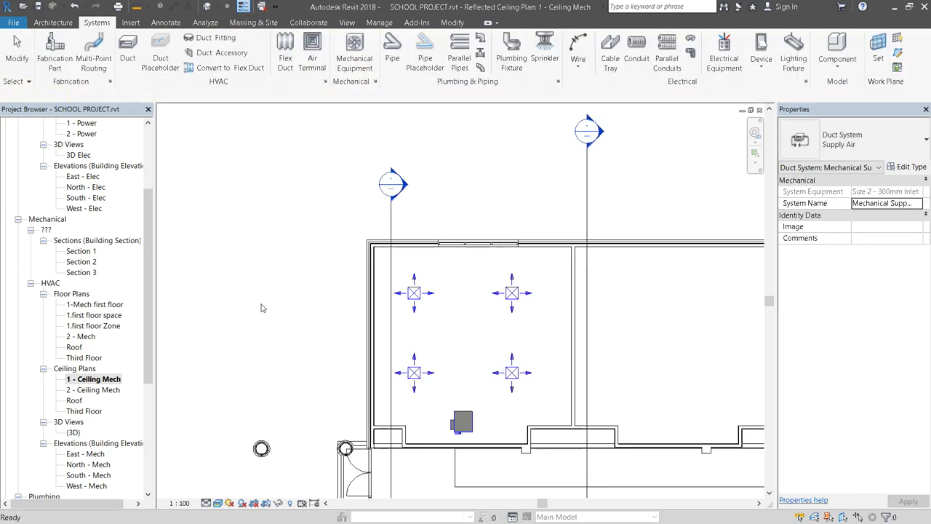
# Window-select the four diffusers and VAV unit and open a section-boxed 3D view of them with BX.
pyautogui.scroll(-2, 312, 222)
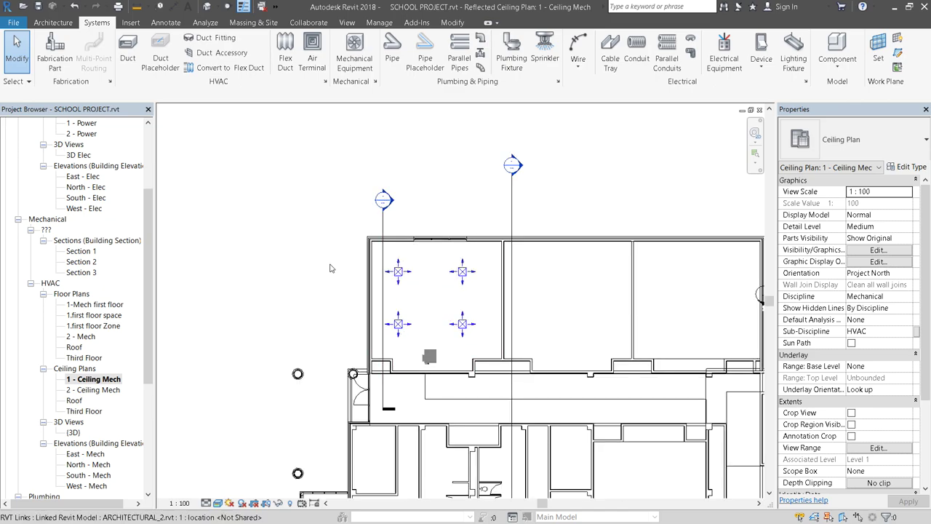
pyautogui.moveTo(306, 215); pyautogui.dragTo(491, 378)
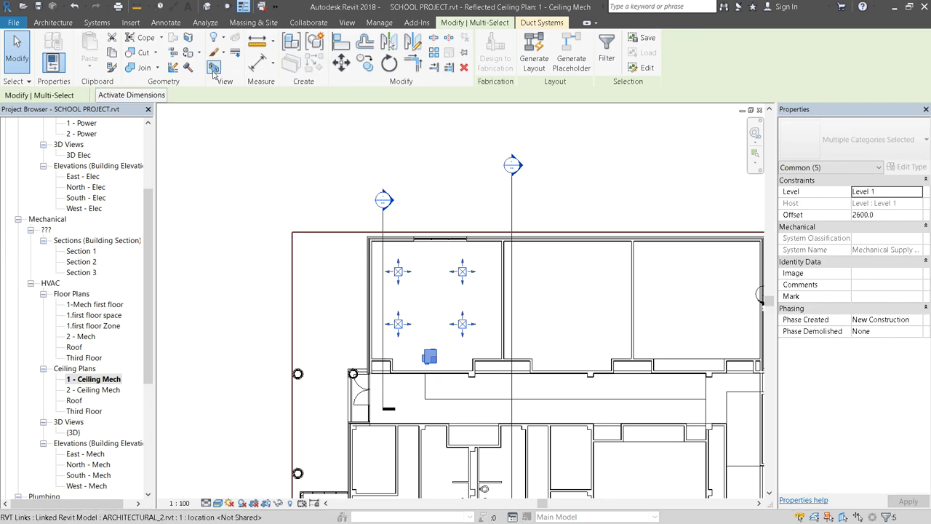
pyautogui.scroll(5, 492, 247)
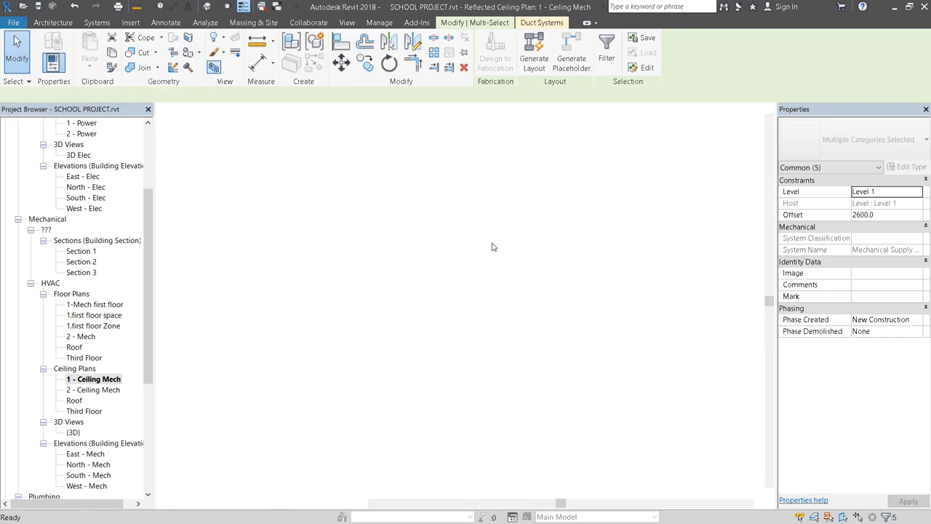
pyautogui.press('b')
pyautogui.press('x')
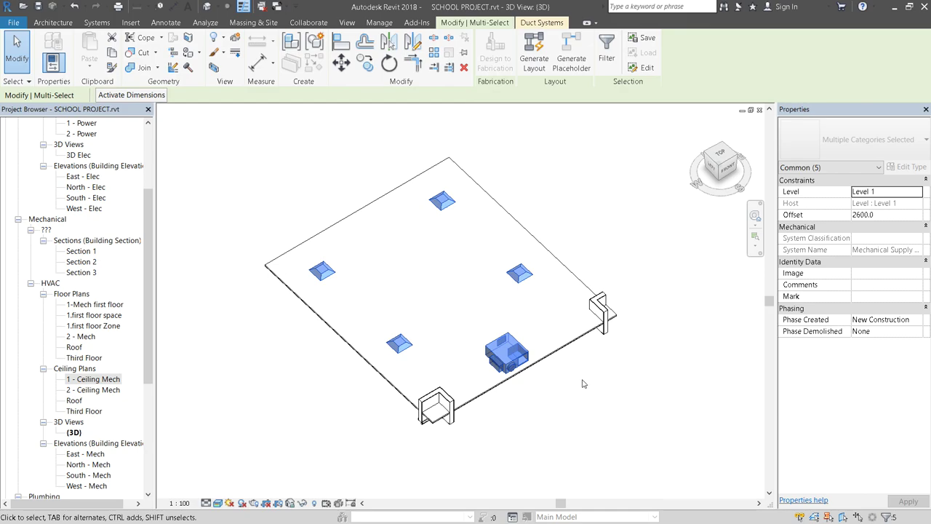
pyautogui.keyDown('shift'); pyautogui.moveTo(582, 383); pyautogui.dragTo(513, 362, button='middle'); pyautogui.keyUp('shift')
pyautogui.scroll(5, 583, 350)
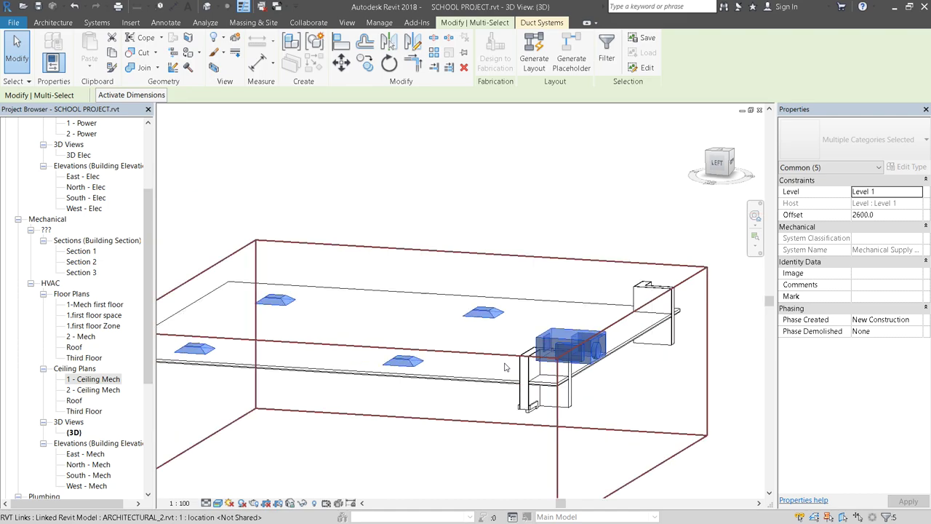
pyautogui.keyDown('shift'); pyautogui.moveTo(521, 291); pyautogui.dragTo(502, 349, button='middle'); pyautogui.keyUp('shift')
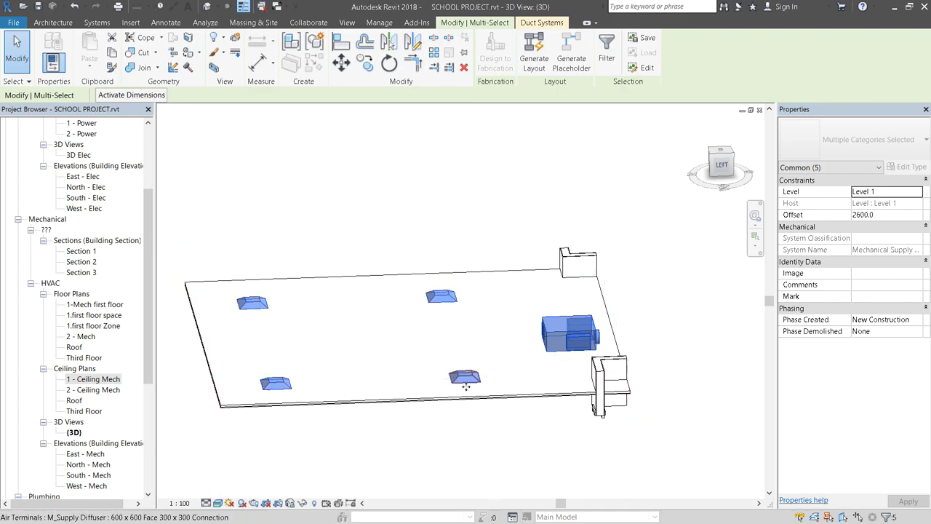
# Change the VAV unit's Offset to 3000.
pyautogui.click(572, 340)
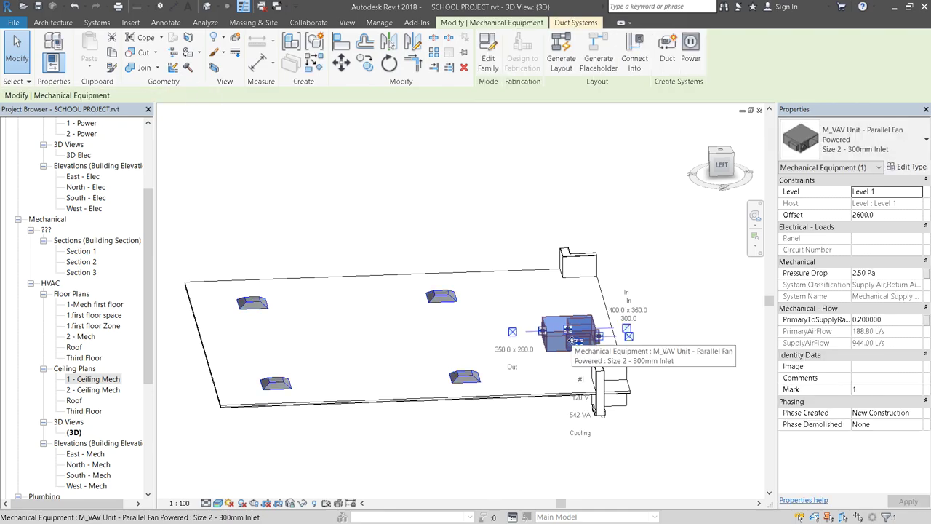
pyautogui.click(884, 213)
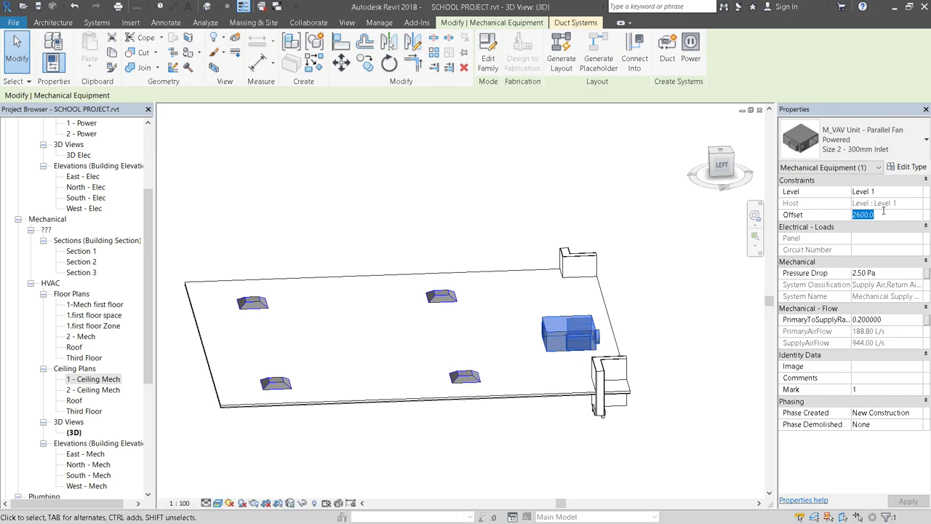
pyautogui.write('3')
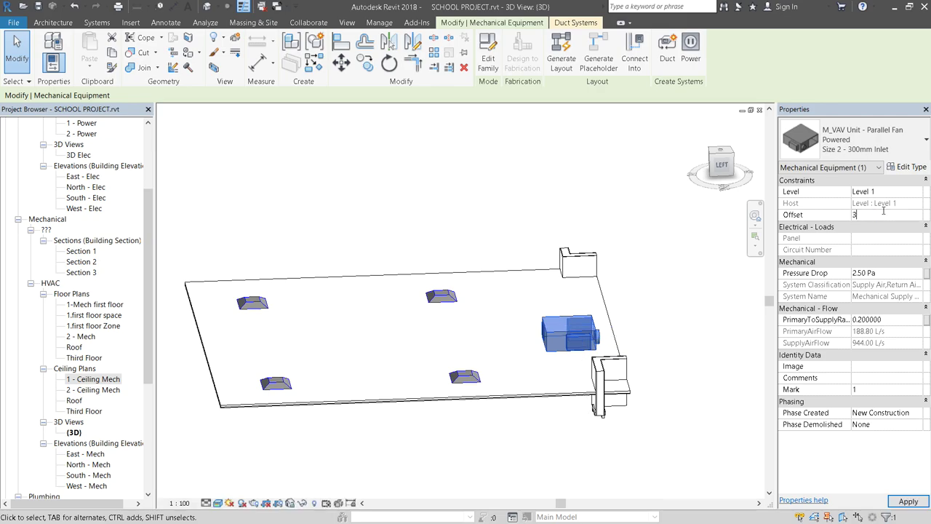
pyautogui.press('Return')
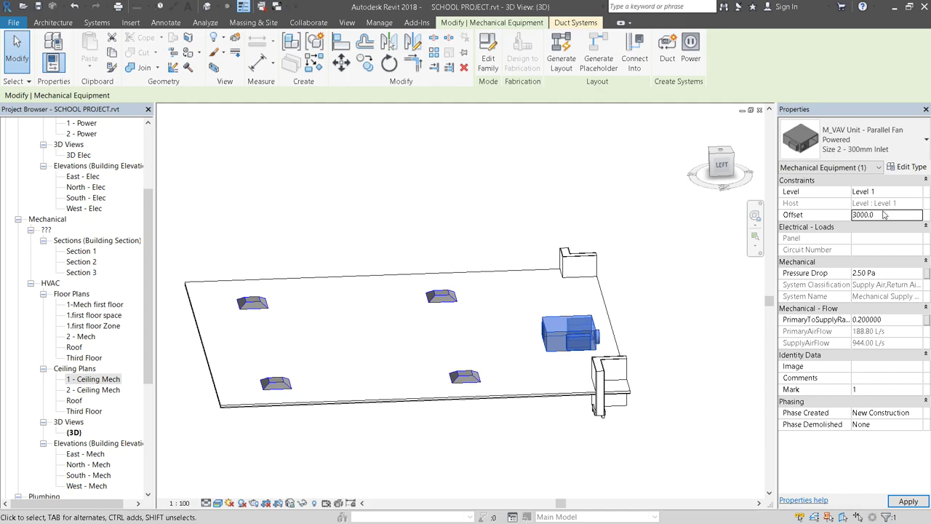
# Orbit the 3D model to check the system, then return to the 1 - Ceiling Mech plan.
pyautogui.click(705, 368)
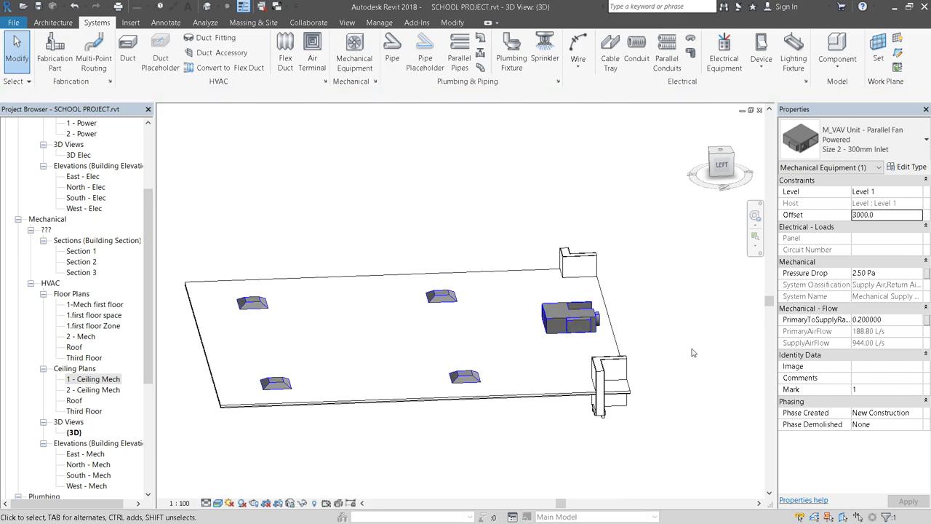
pyautogui.keyDown('shift'); pyautogui.moveTo(705, 369); pyautogui.dragTo(632, 182, button='middle'); pyautogui.keyUp('shift')
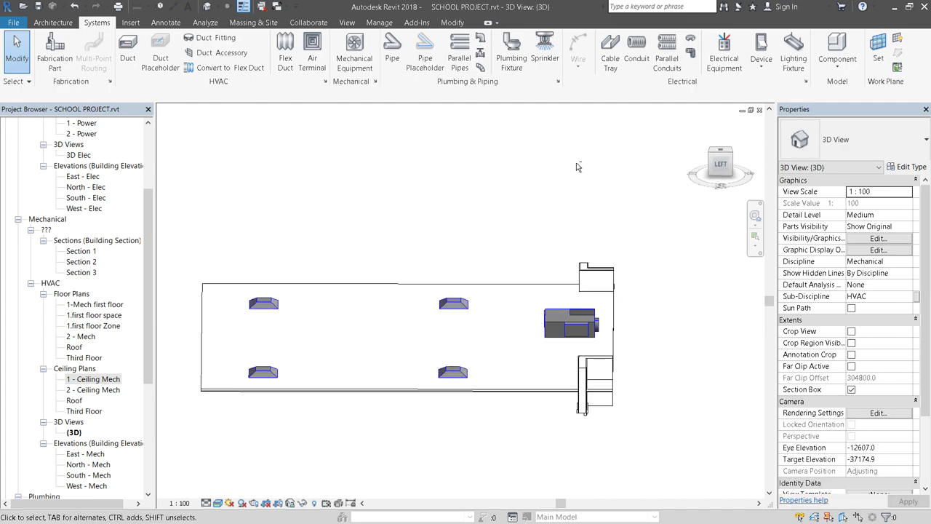
pyautogui.keyDown('shift'); pyautogui.moveTo(579, 167); pyautogui.dragTo(553, 172, button='middle'); pyautogui.keyUp('shift')
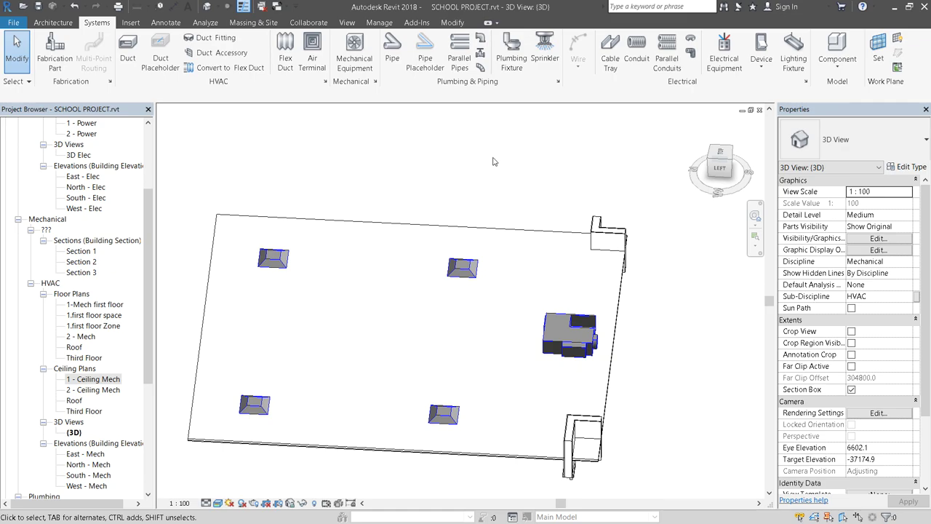
pyautogui.doubleClick(99, 376)
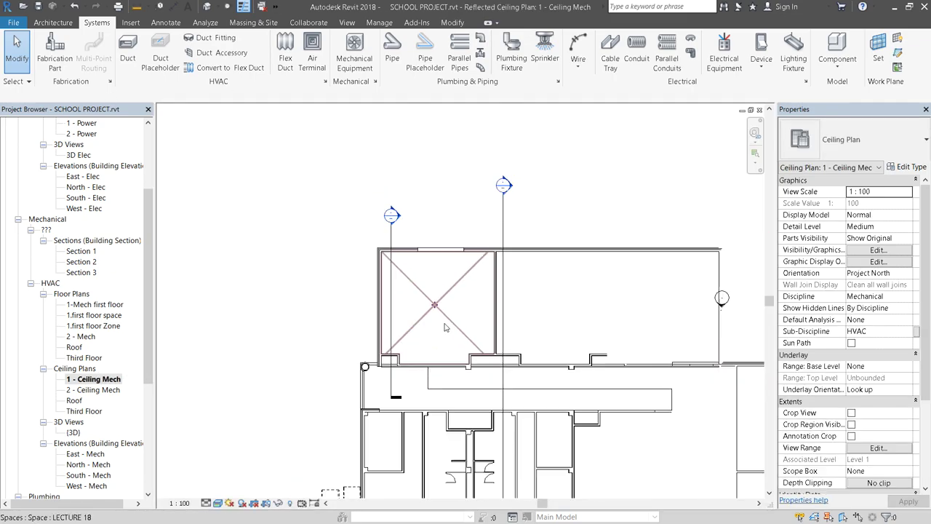
# Select the top-left supply diffuser and generate a duct layout, showing Network solution 1 of 6.
pyautogui.scroll(3, 446, 328)
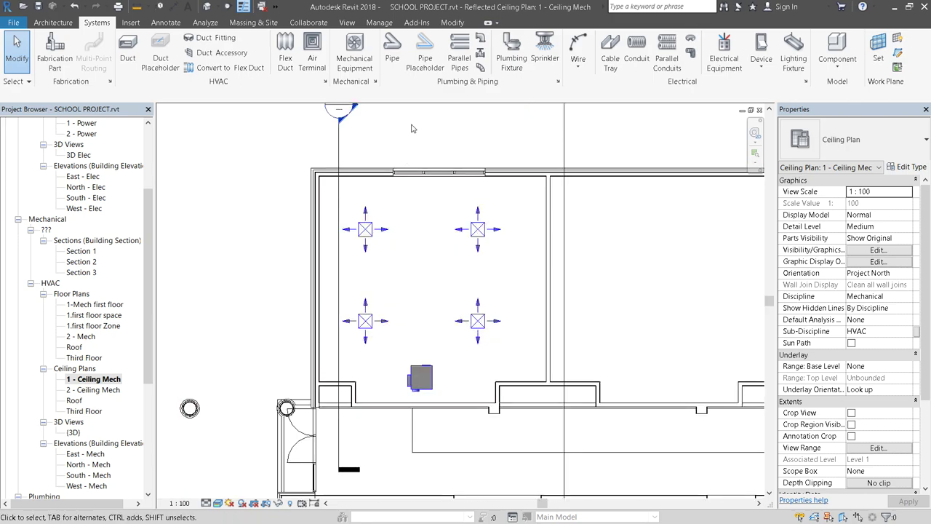
pyautogui.click(368, 240)
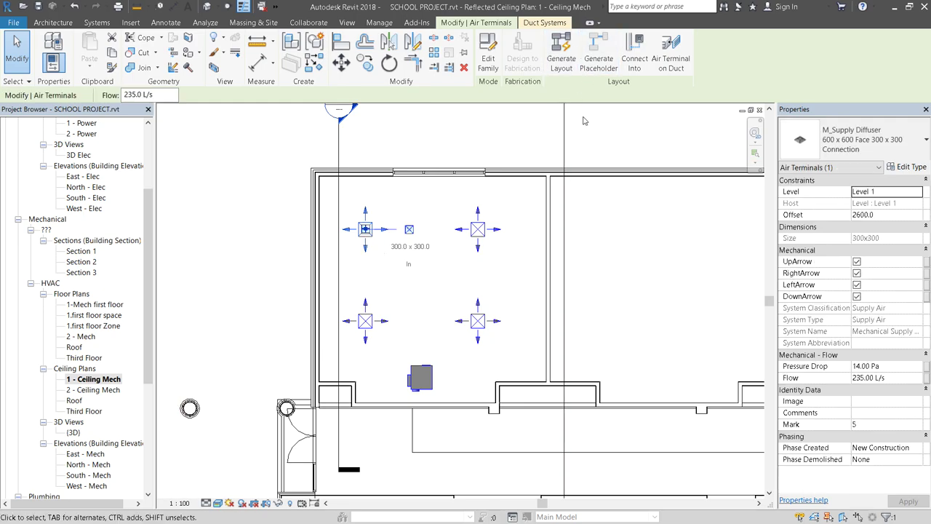
pyautogui.click(566, 71)
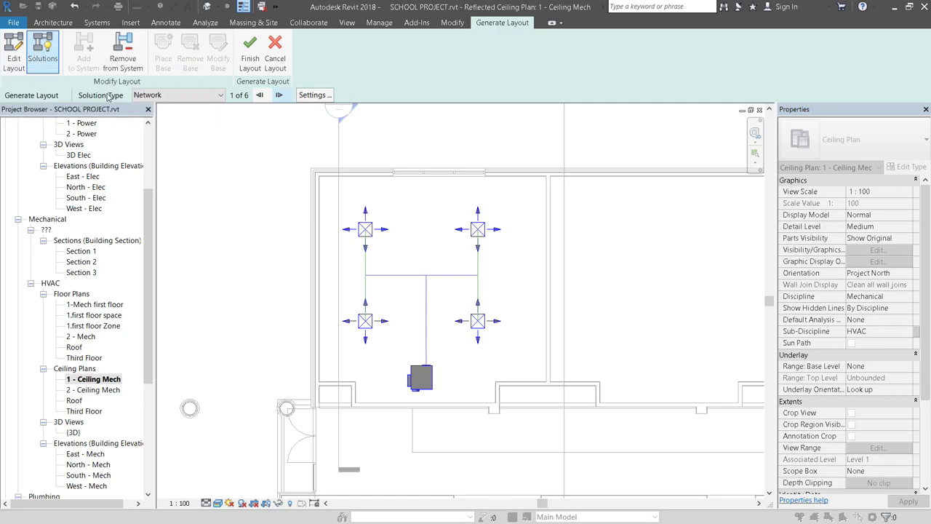
# Step through all six Network layout solutions.
pyautogui.click(209, 96)
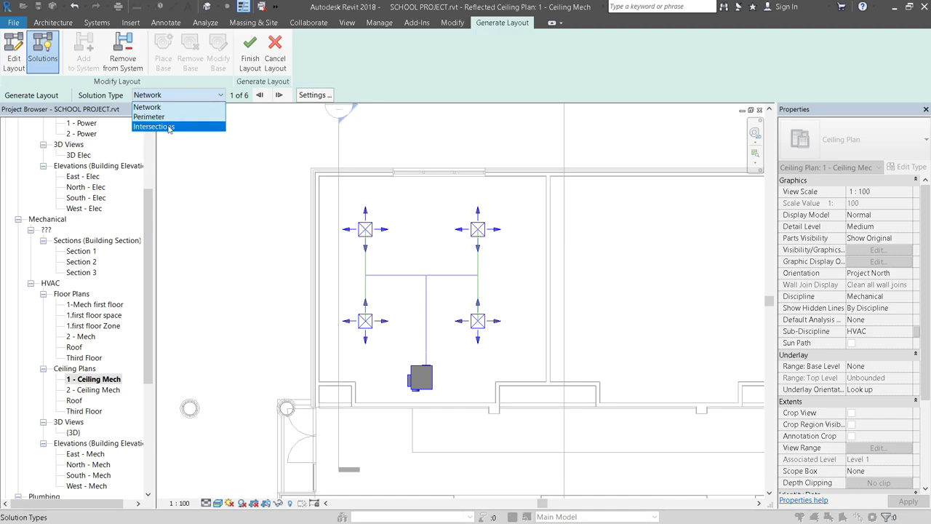
pyautogui.press('Escape')
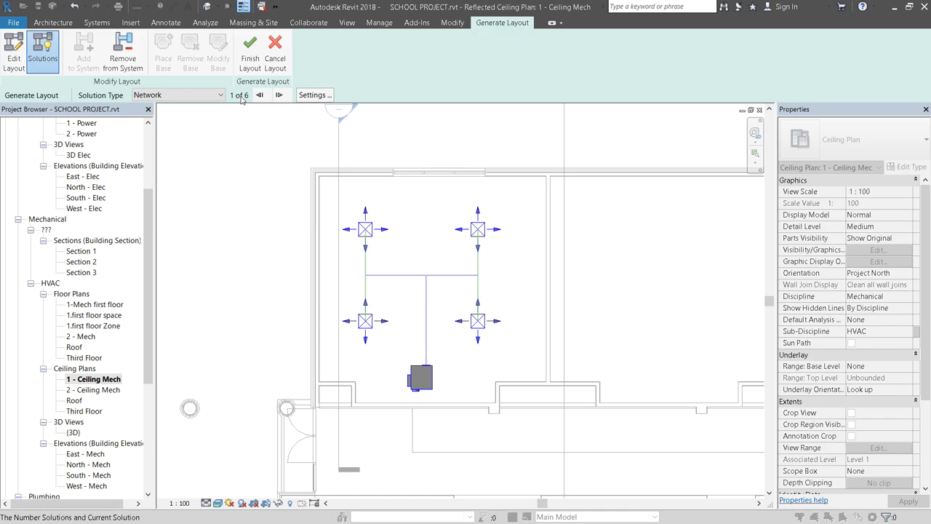
pyautogui.click(280, 95)
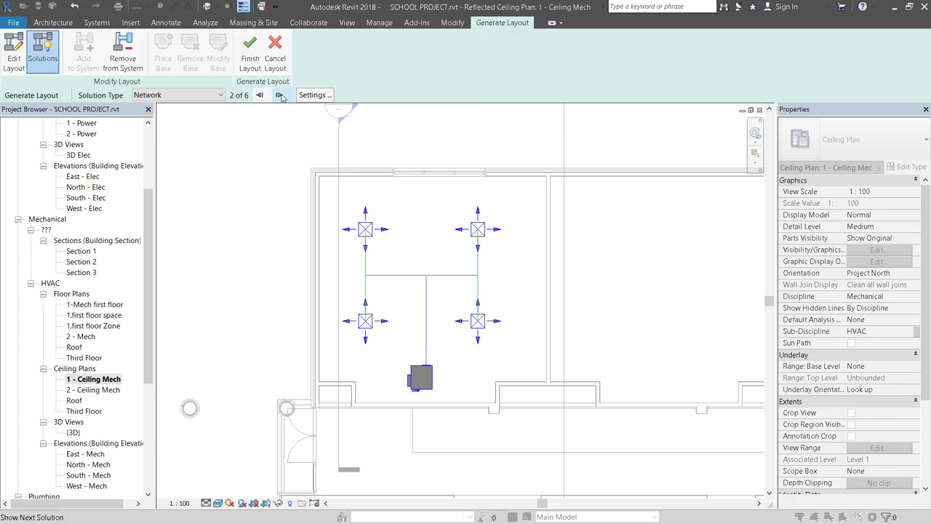
pyautogui.scroll(5, 422, 240)
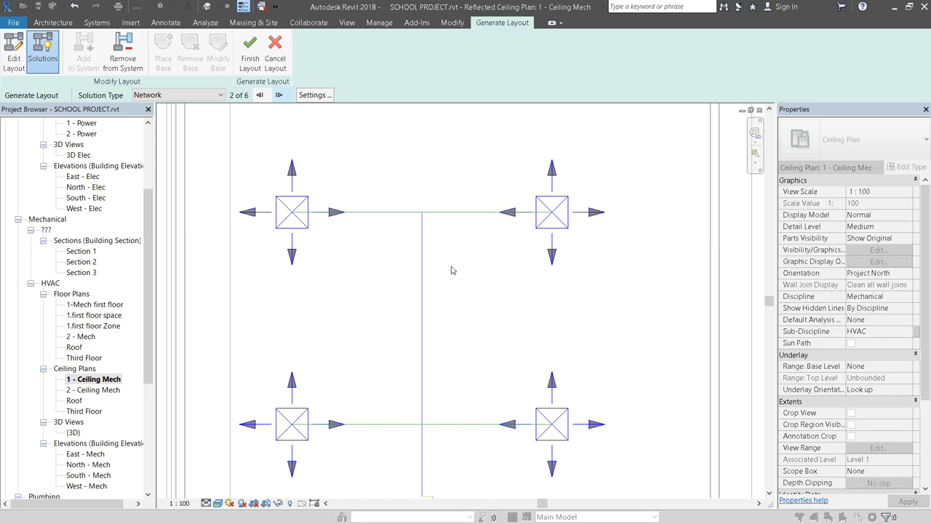
pyautogui.scroll(-3, 451, 271)
pyautogui.scroll(4, 439, 445)
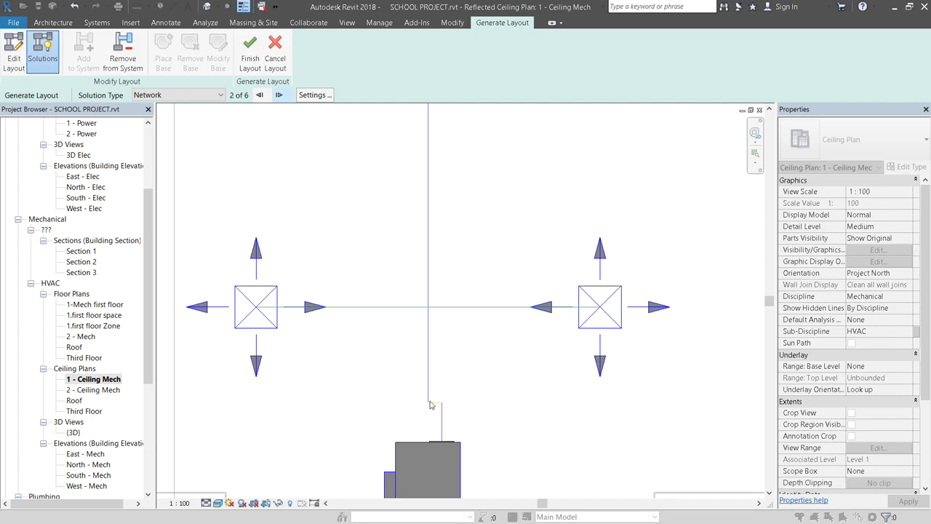
pyautogui.scroll(5, 429, 404)
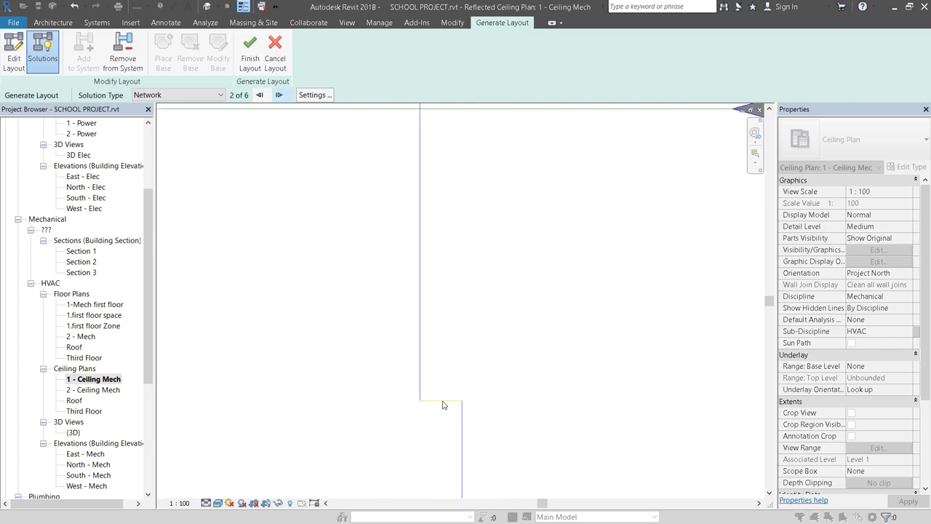
pyautogui.scroll(-2, 442, 404)
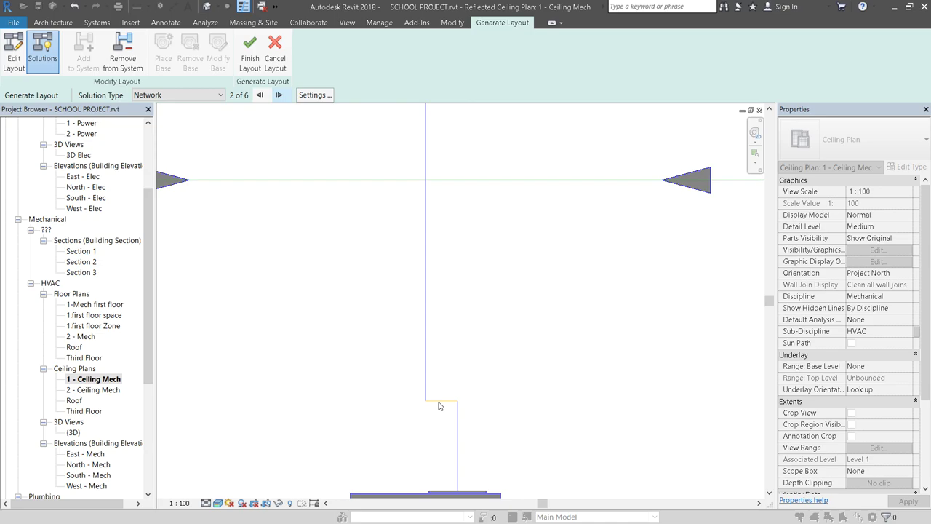
pyautogui.scroll(-4, 438, 405)
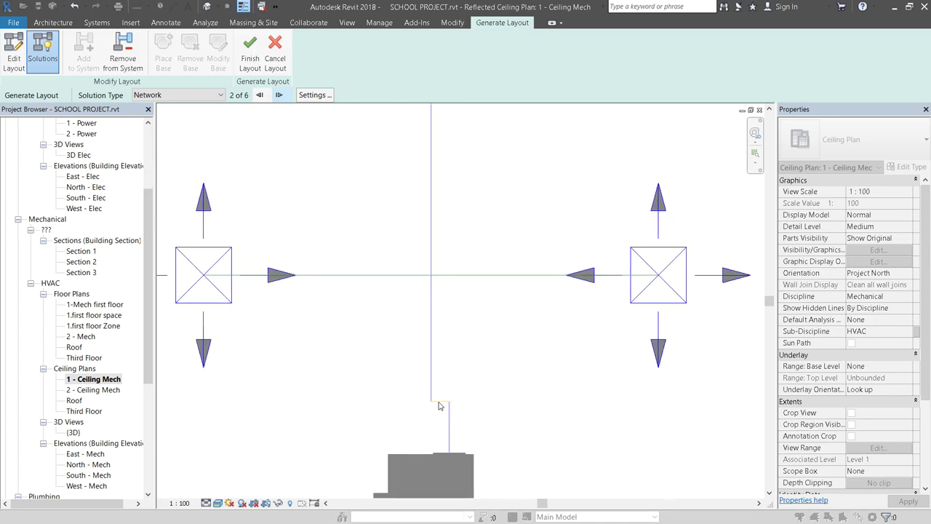
pyautogui.click(280, 95)
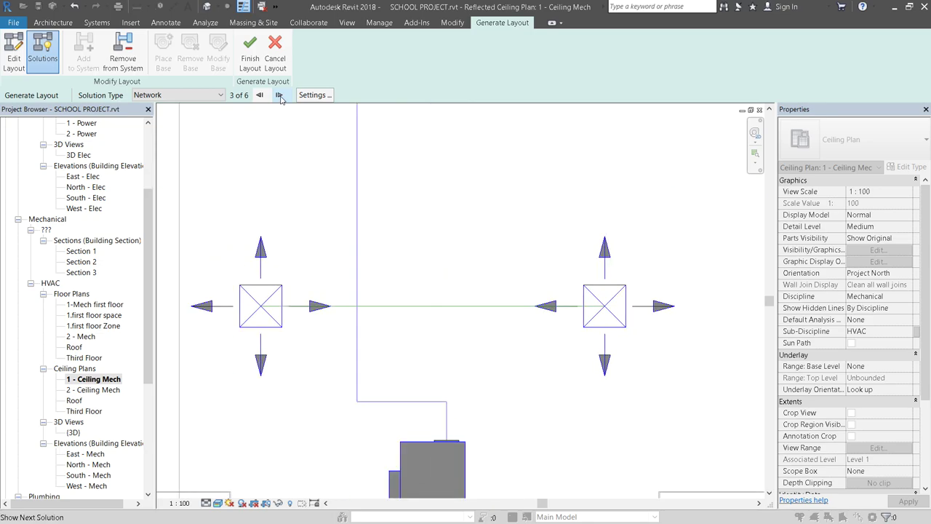
pyautogui.click(280, 96)
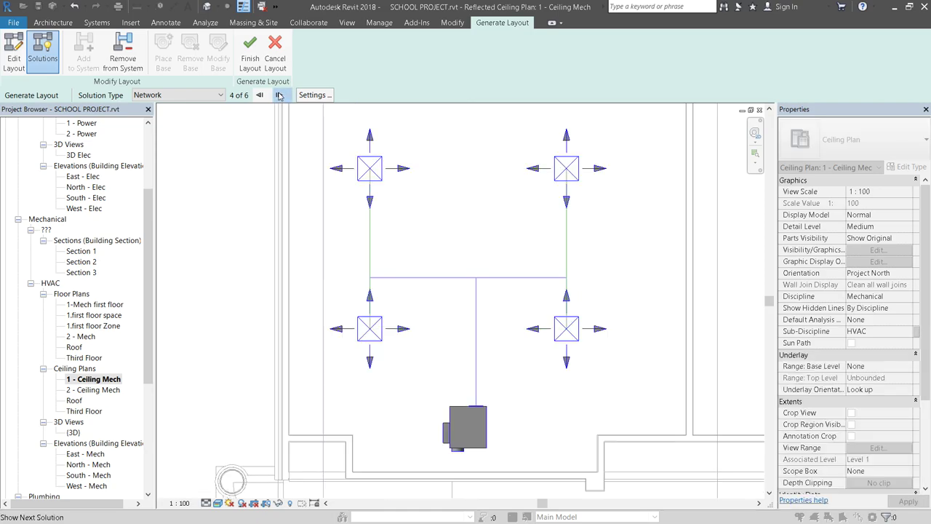
pyautogui.click(279, 95)
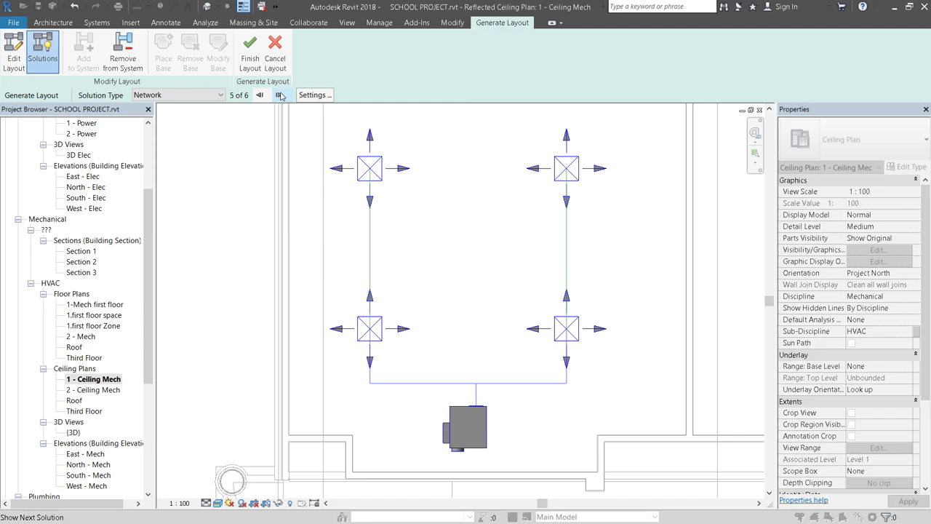
pyautogui.click(279, 96)
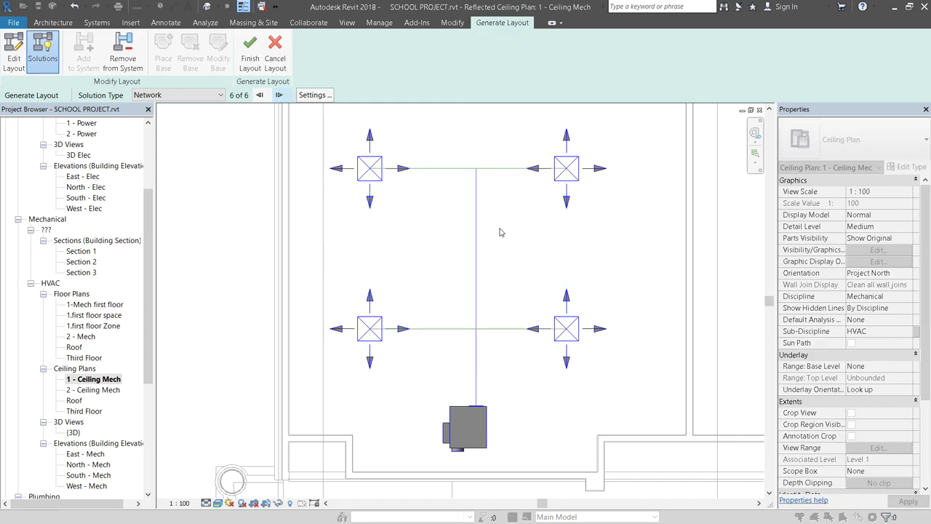
# Switch the solution type to Perimeter and review solutions 1 through 5.
pyautogui.click(202, 95)
pyautogui.click(188, 106)
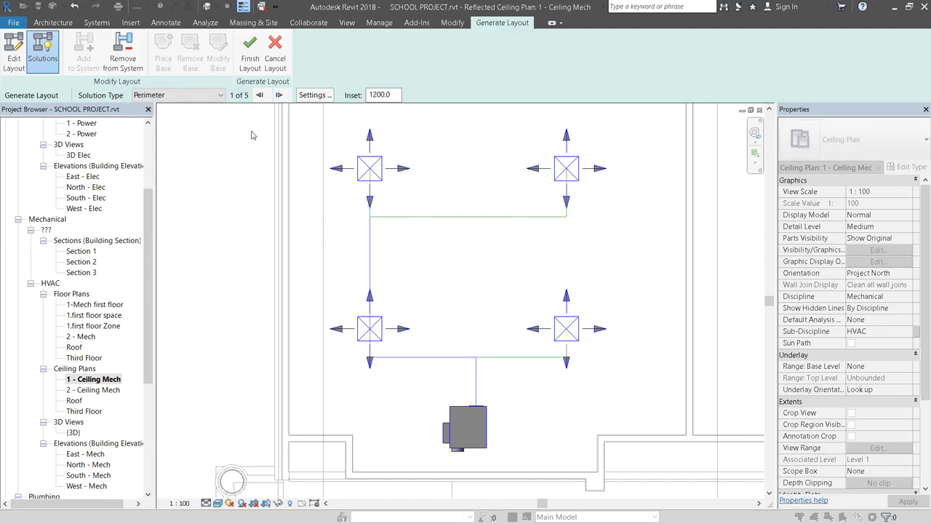
pyautogui.click(278, 95)
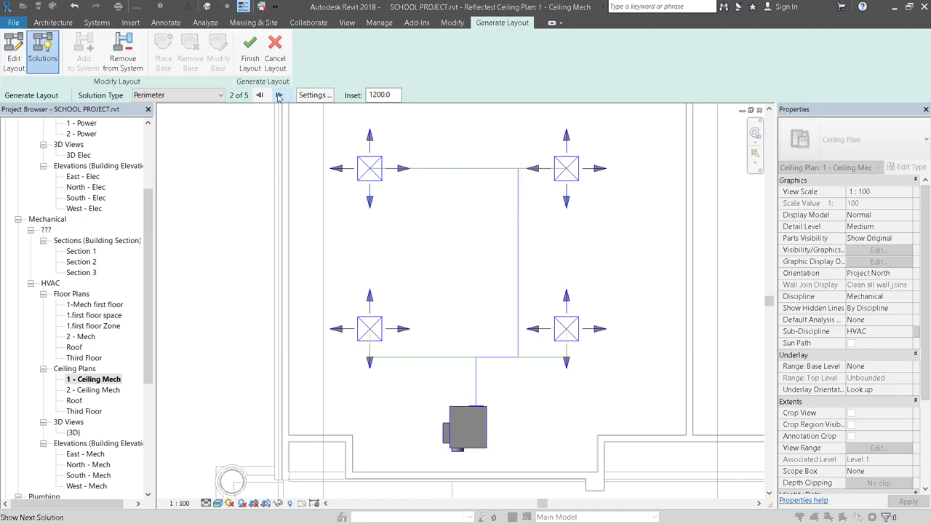
pyautogui.click(279, 95)
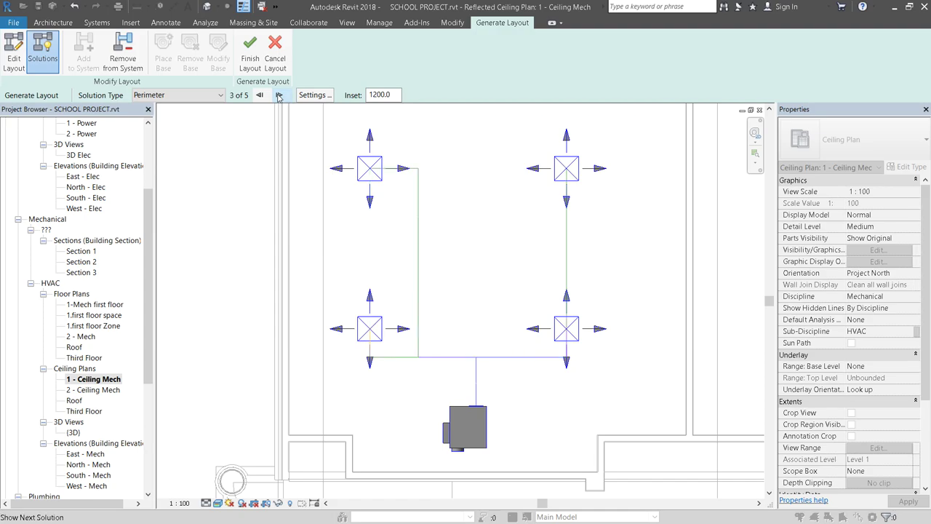
pyautogui.click(278, 95)
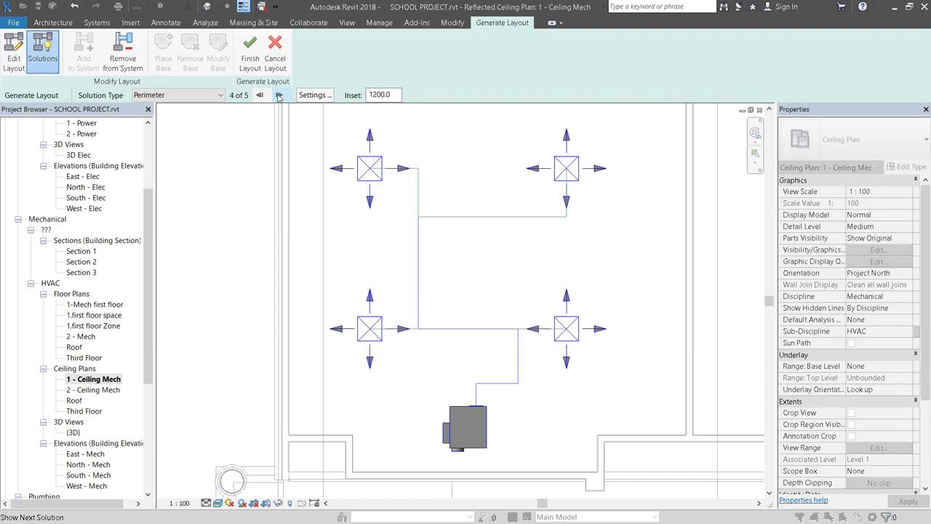
pyautogui.click(279, 96)
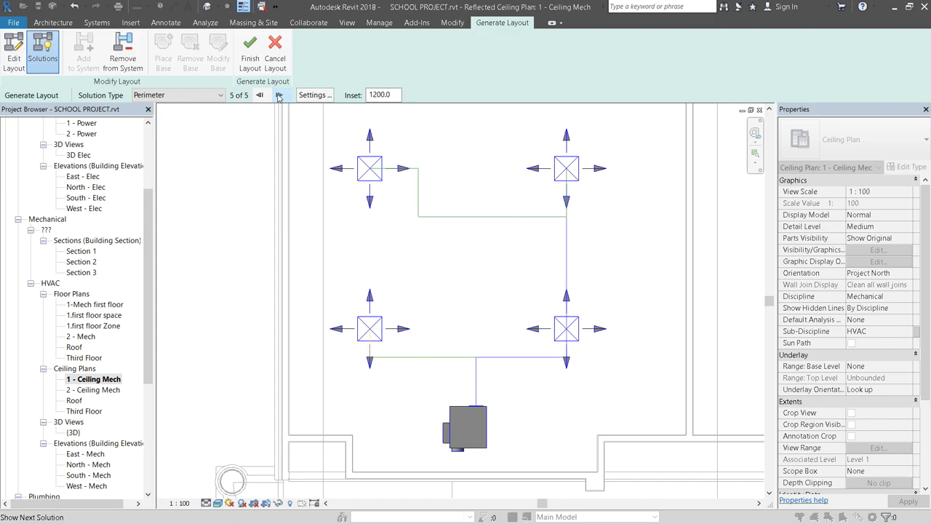
# Switch to Intersections, compare both solutions, and settle on solution 1 of 2.
pyautogui.click(178, 95)
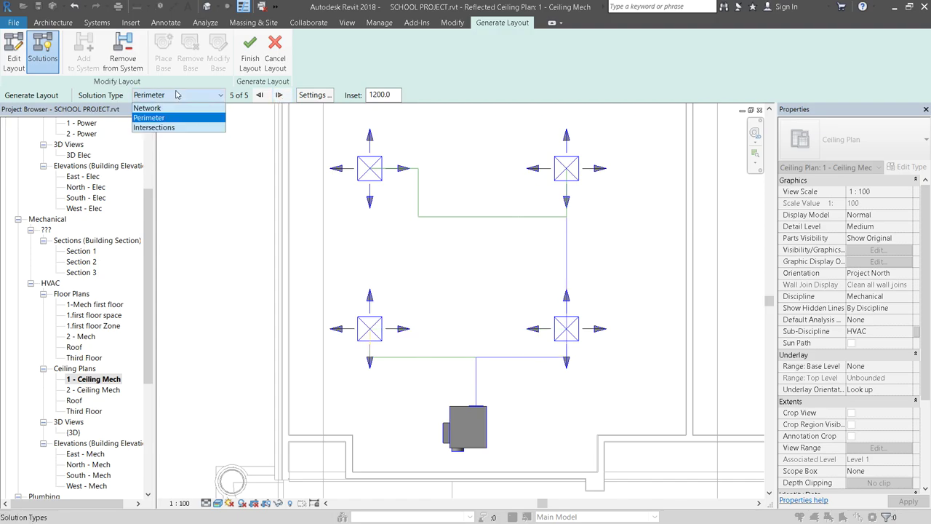
pyautogui.click(154, 128)
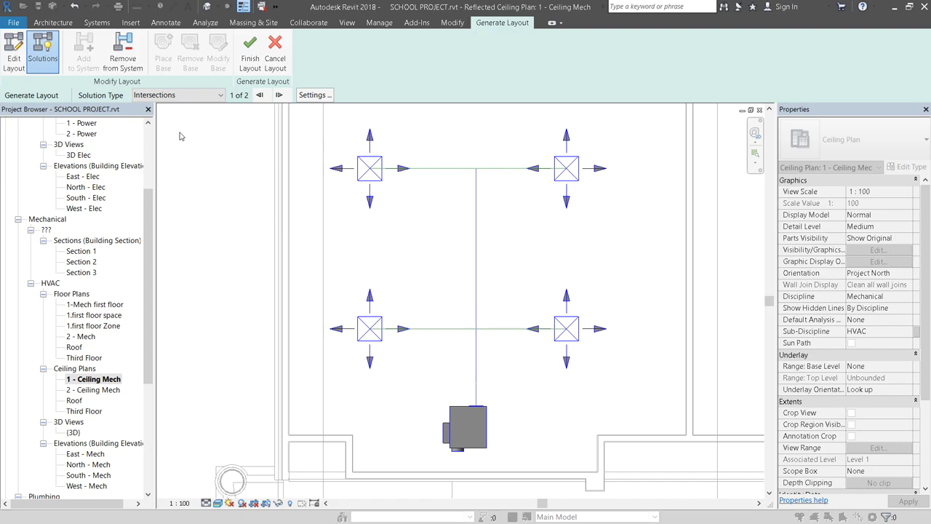
pyautogui.click(279, 95)
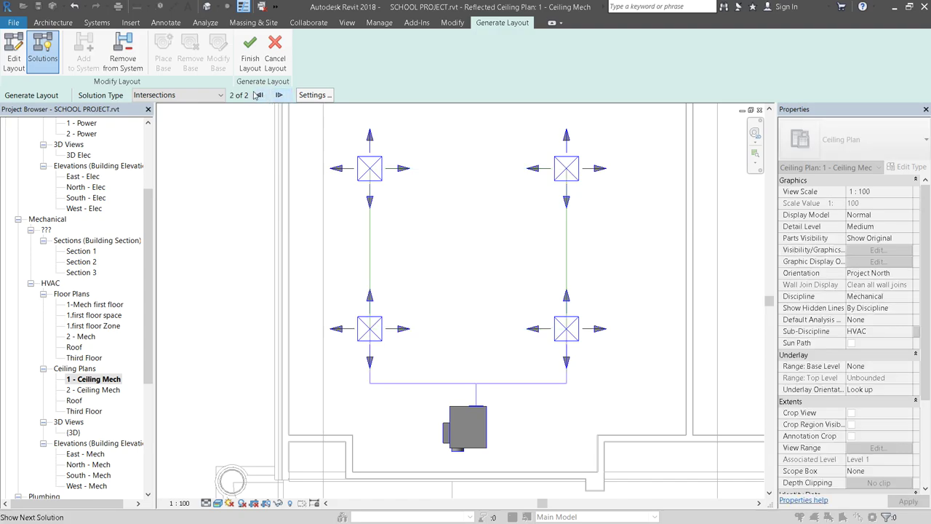
pyautogui.click(258, 96)
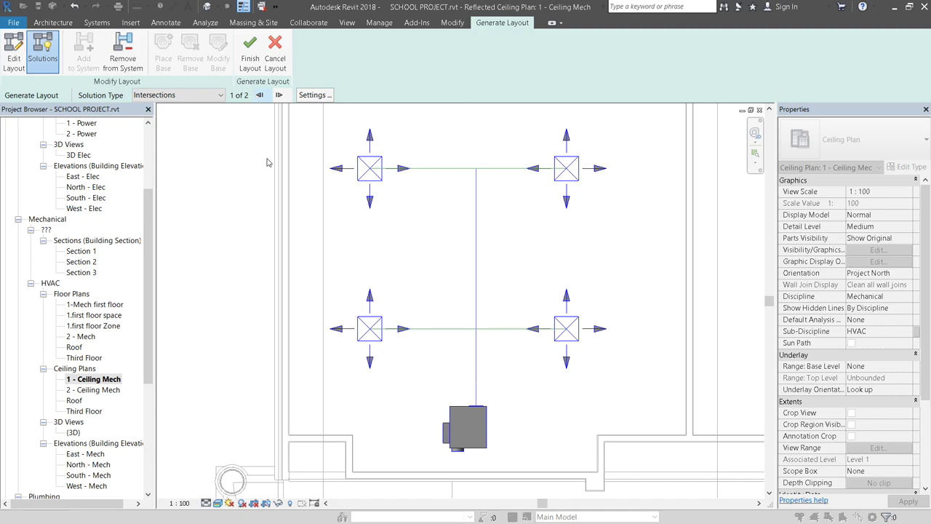
pyautogui.scroll(2, 511, 262)
pyautogui.scroll(-3, 505, 362)
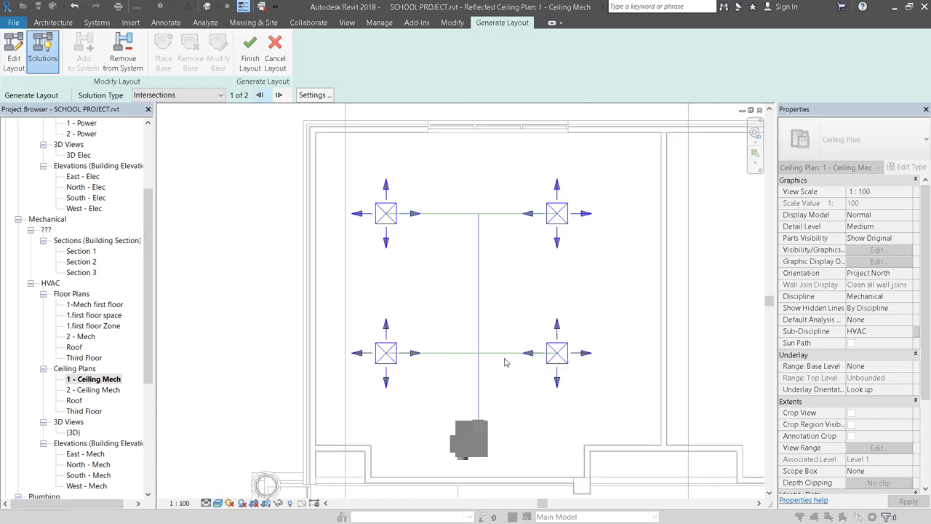
pyautogui.scroll(-1, 506, 361)
pyautogui.scroll(1, 505, 362)
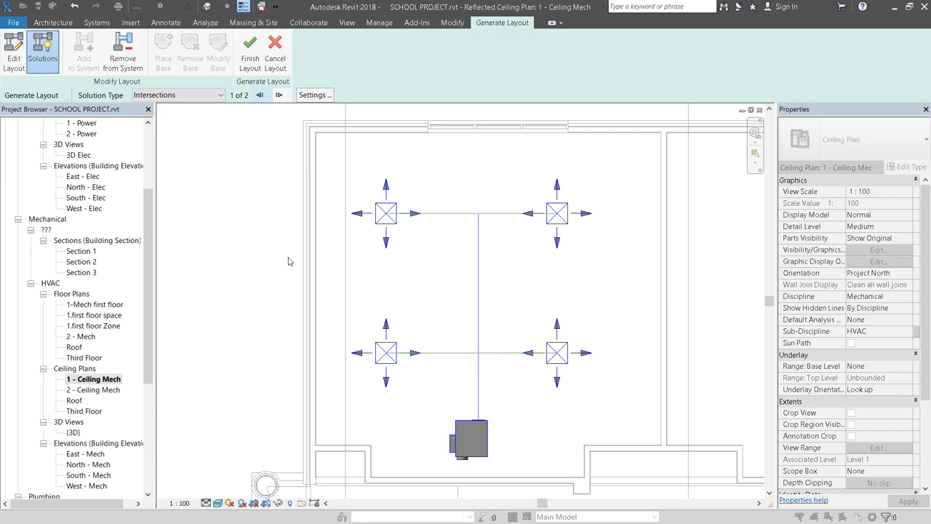
# In Duct Conversion Settings, keep rectangular radius-elbow ducts for Main and raise its offset to 3000.0.
pyautogui.click(313, 96)
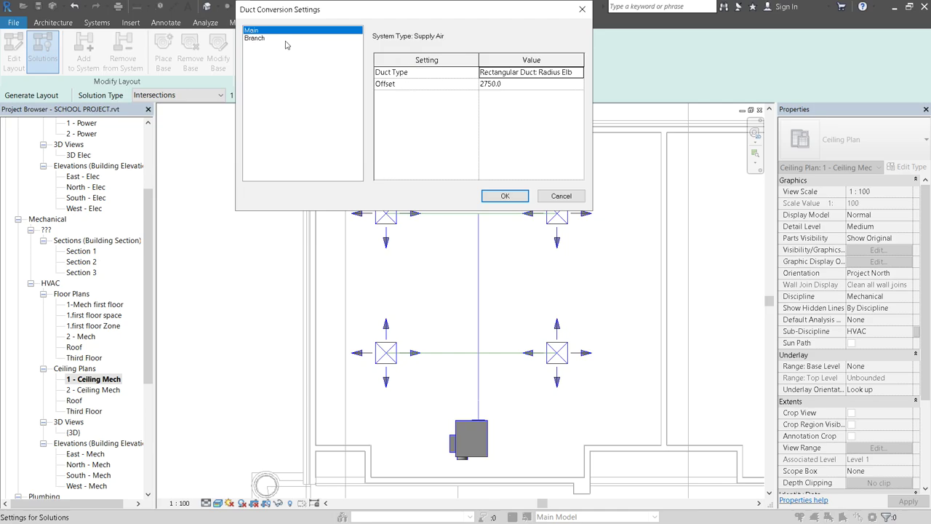
pyautogui.click(502, 73)
pyautogui.click(579, 72)
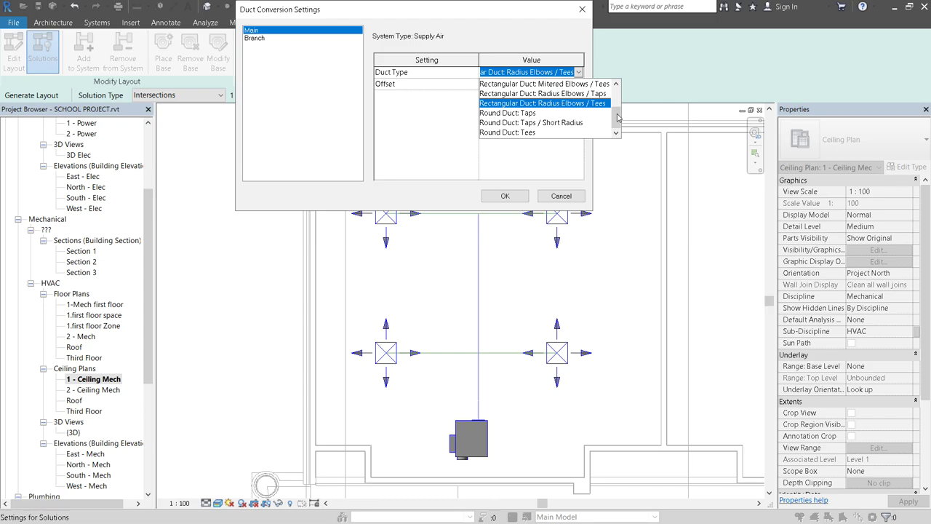
pyautogui.click(590, 103)
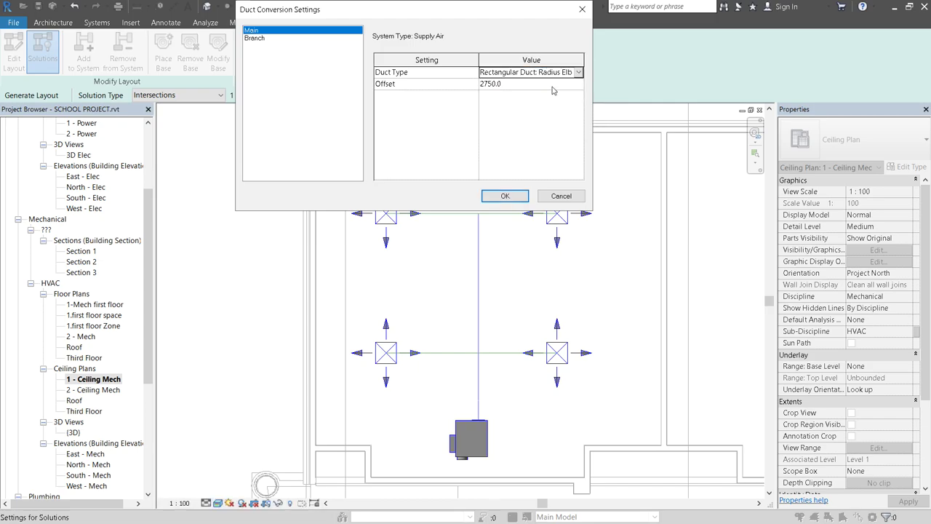
pyautogui.click(504, 84)
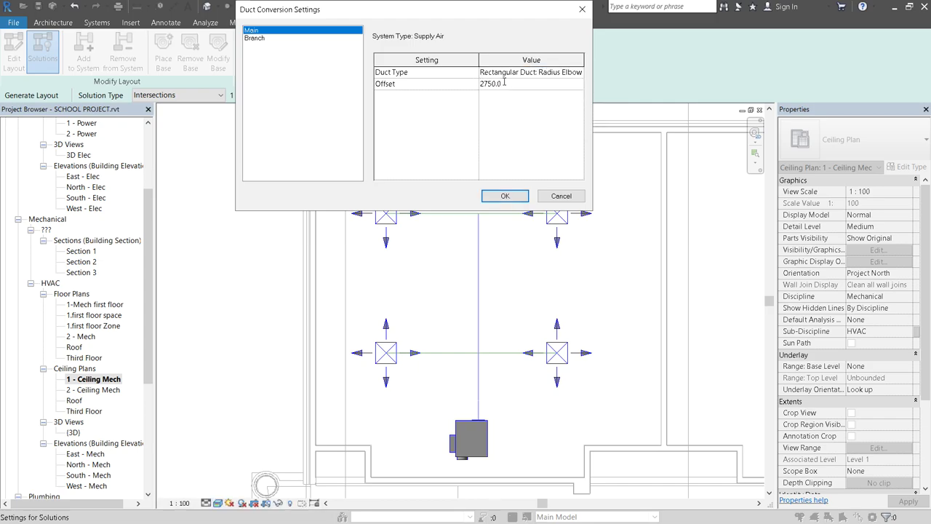
pyautogui.moveTo(504, 83); pyautogui.dragTo(464, 82)
pyautogui.write('3000')
pyautogui.click(435, 150)
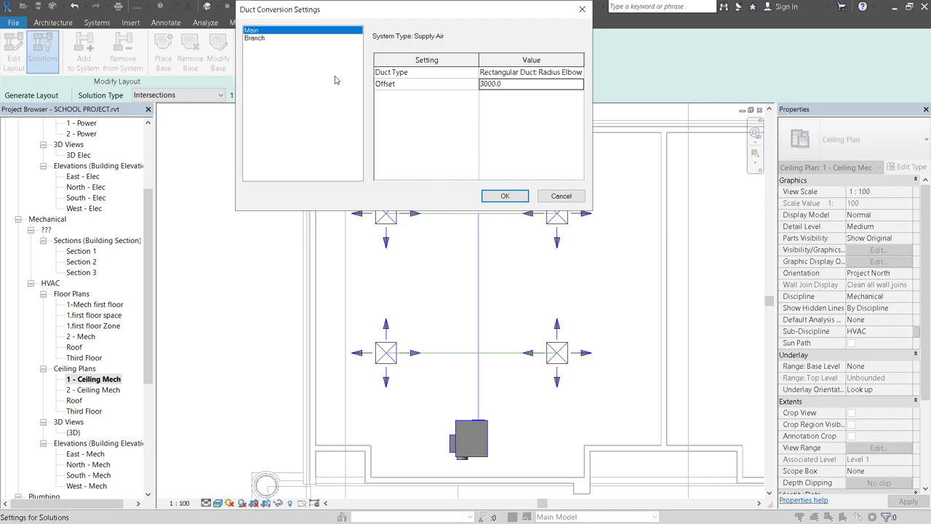
pyautogui.click(253, 38)
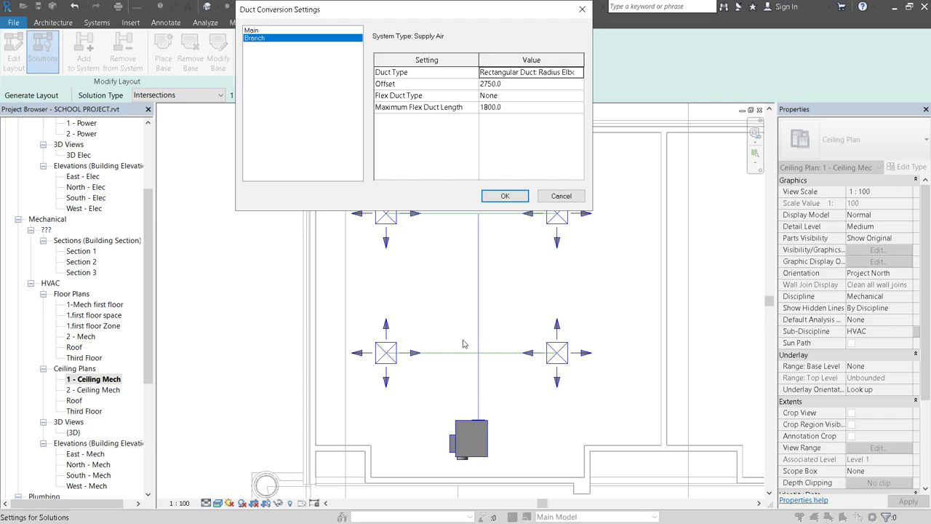
# Give Branch ducts a 3000.0 offset, Rectangular Duct: Radius Elbows / Tees, and no flex duct, then confirm.
pyautogui.click(513, 83)
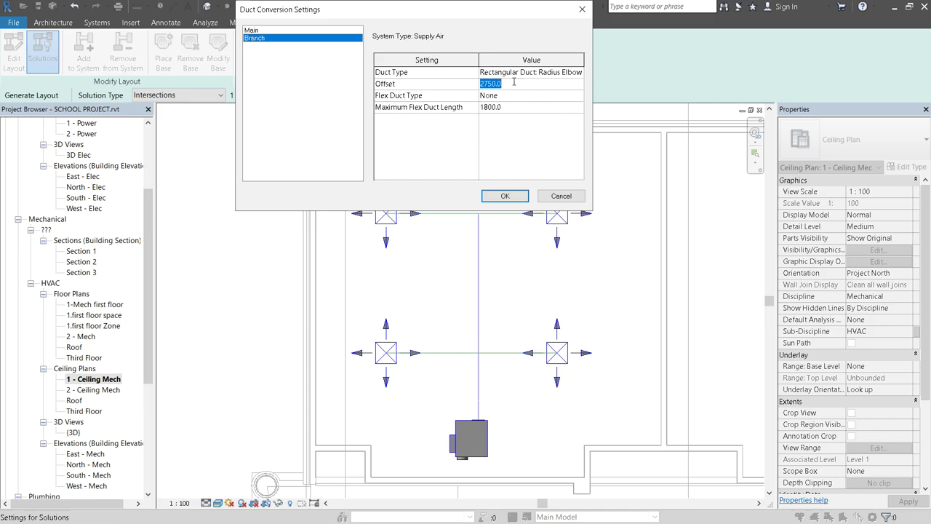
pyautogui.write('3000')
pyautogui.click(538, 72)
pyautogui.click(578, 72)
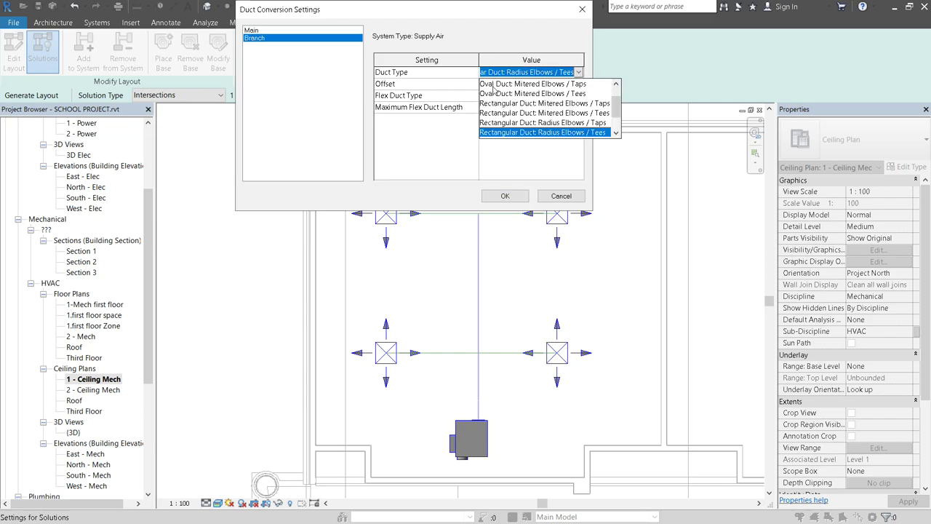
pyautogui.click(593, 133)
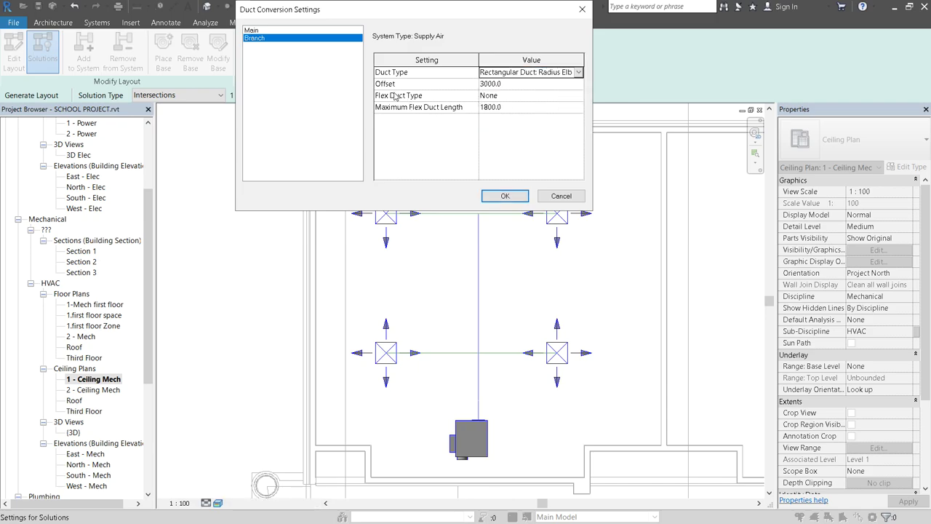
pyautogui.click(485, 96)
pyautogui.click(578, 96)
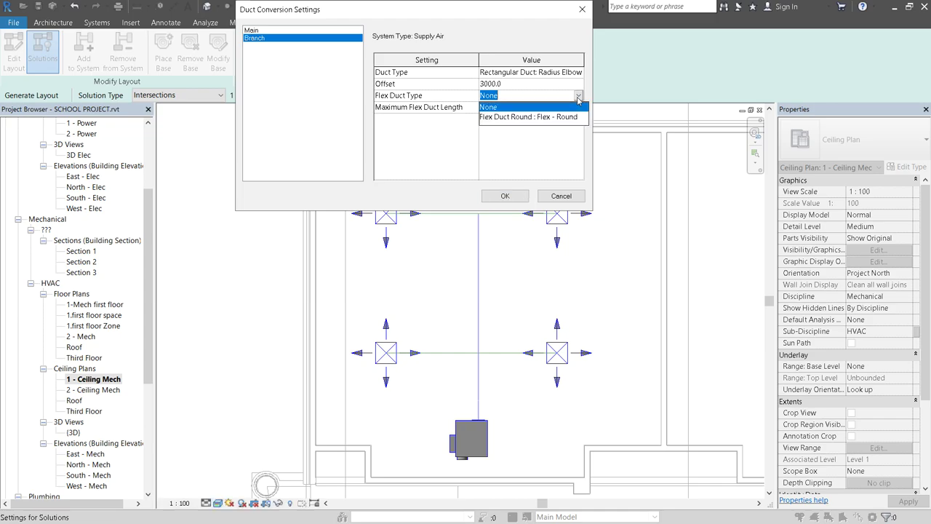
pyautogui.click(516, 95)
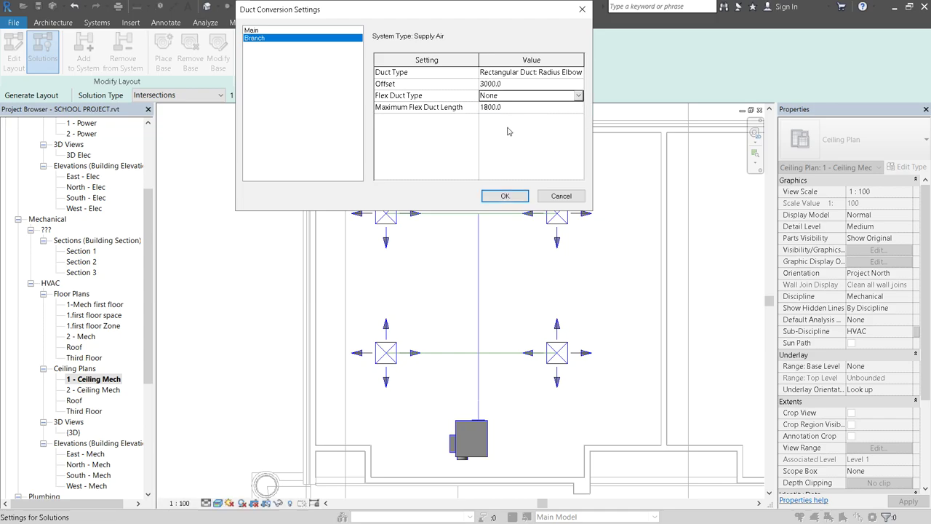
pyautogui.click(504, 196)
pyautogui.scroll(-2, 484, 246)
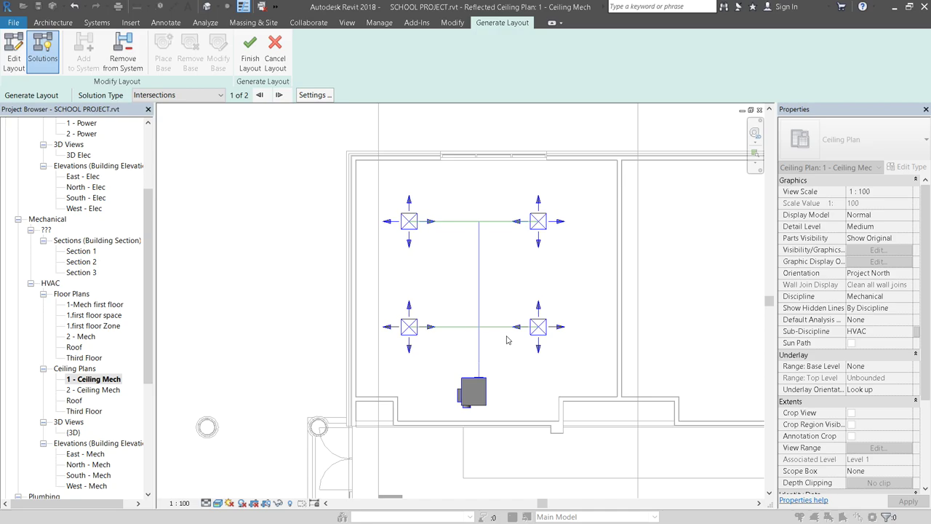
pyautogui.scroll(-2, 507, 340)
pyautogui.scroll(3, 546, 378)
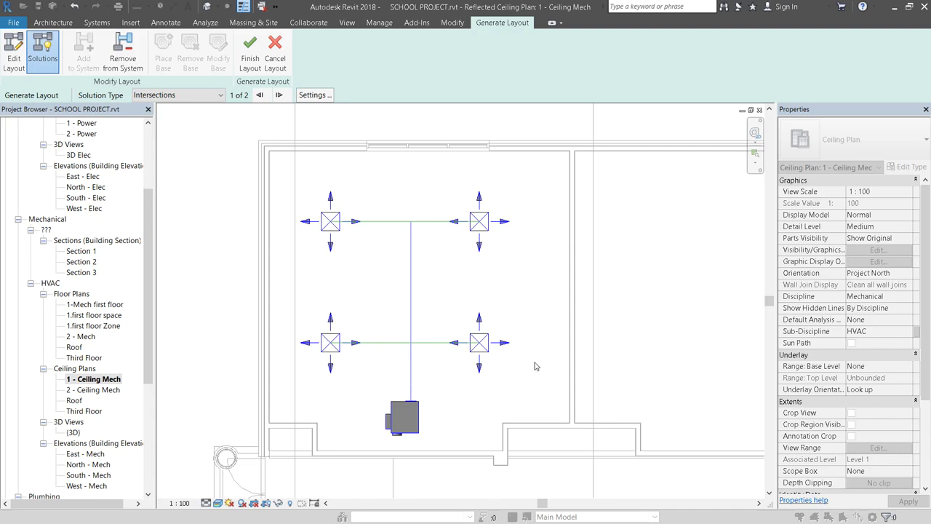
pyautogui.scroll(-1, 535, 365)
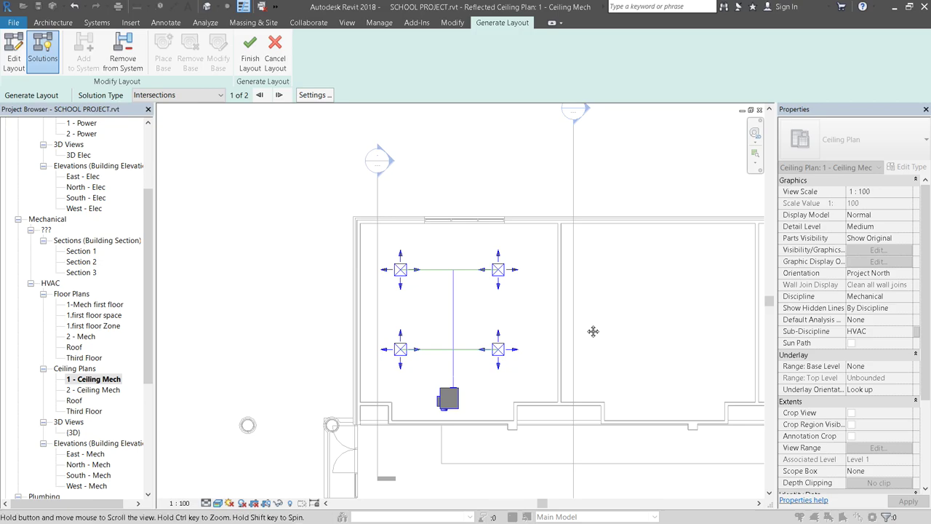
pyautogui.moveTo(592, 328); pyautogui.dragTo(526, 260, button='middle')
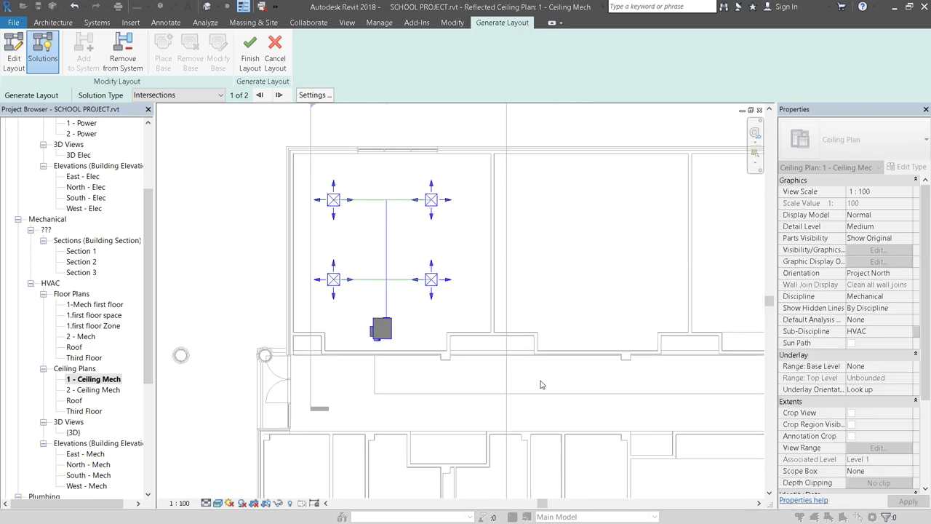
pyautogui.scroll(-2, 546, 392)
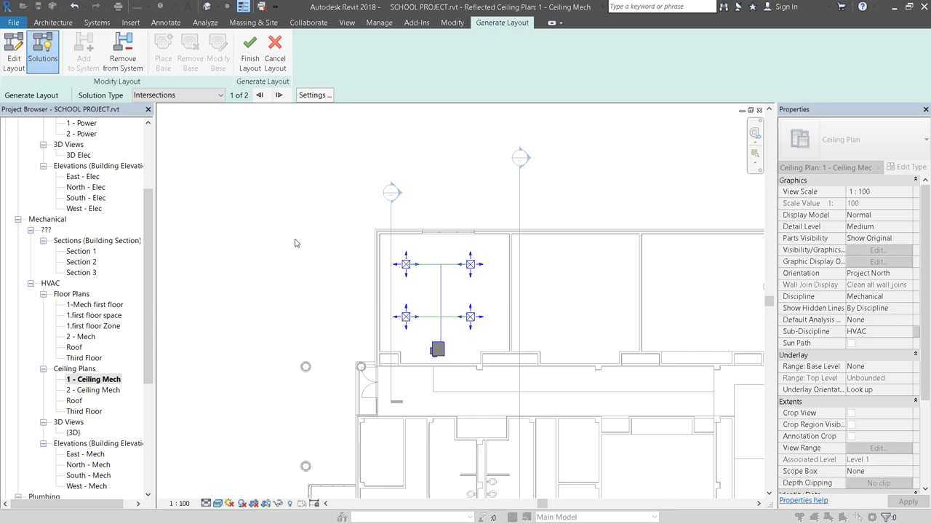
# Discard the proposed duct layout, close the floor plan view and tile the remaining two views.
pyautogui.click(276, 46)
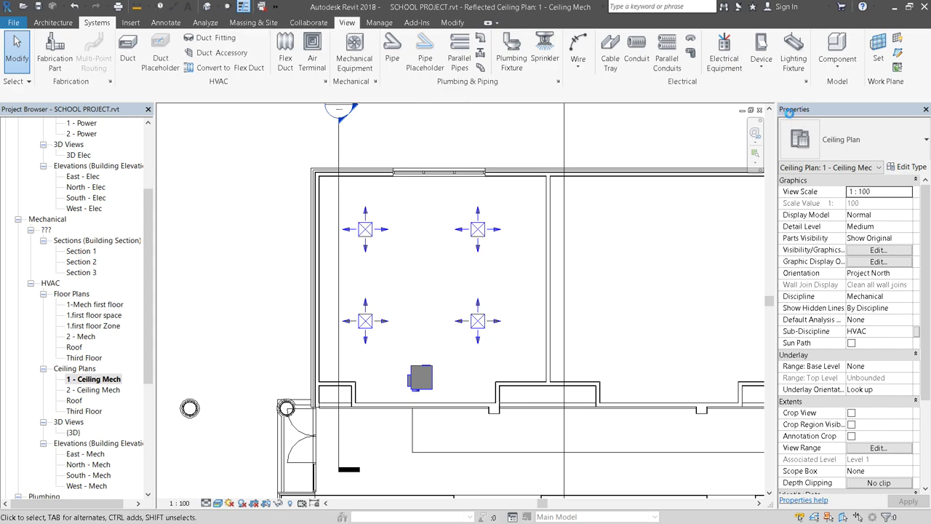
pyautogui.click(867, 67)
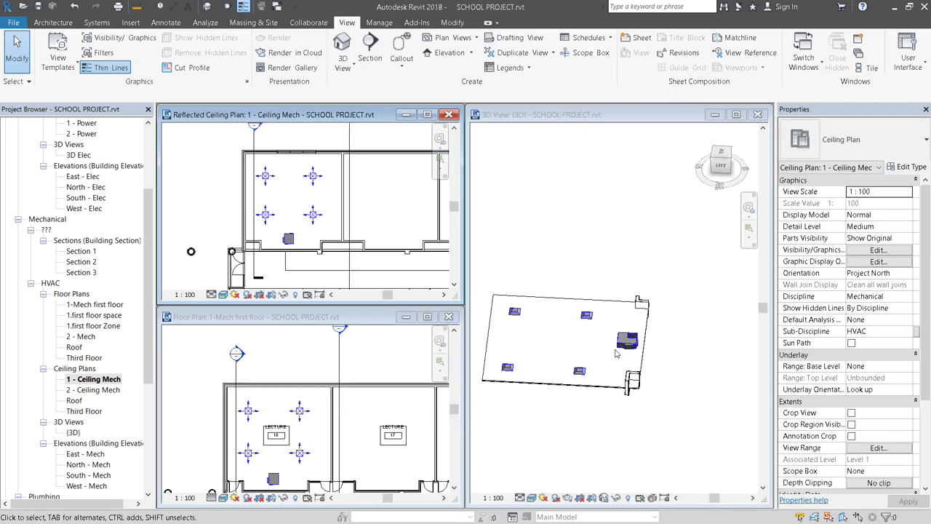
pyautogui.scroll(3, 516, 346)
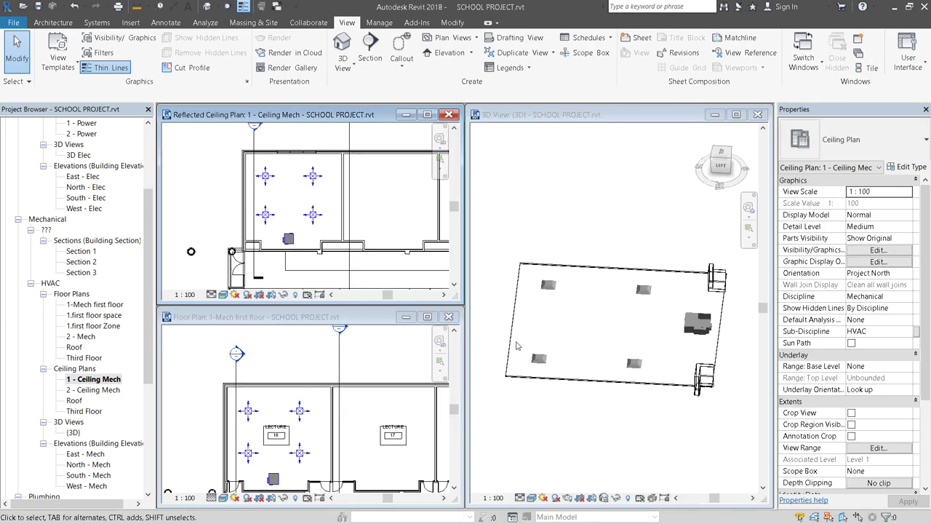
pyautogui.scroll(1, 517, 346)
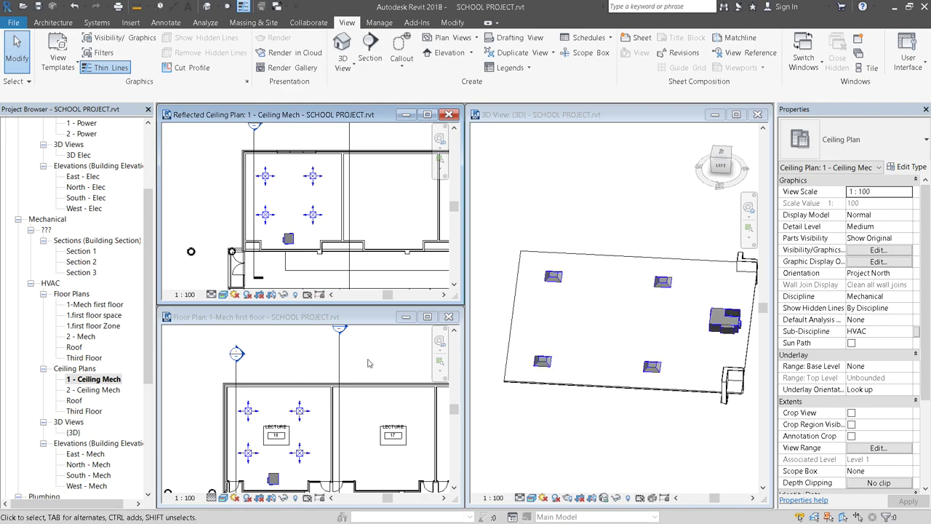
pyautogui.click(449, 316)
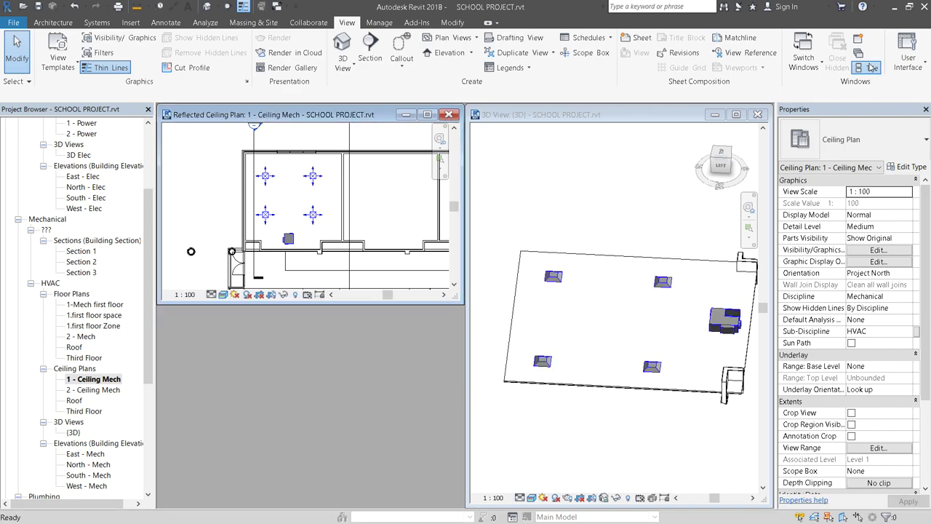
pyautogui.click(872, 66)
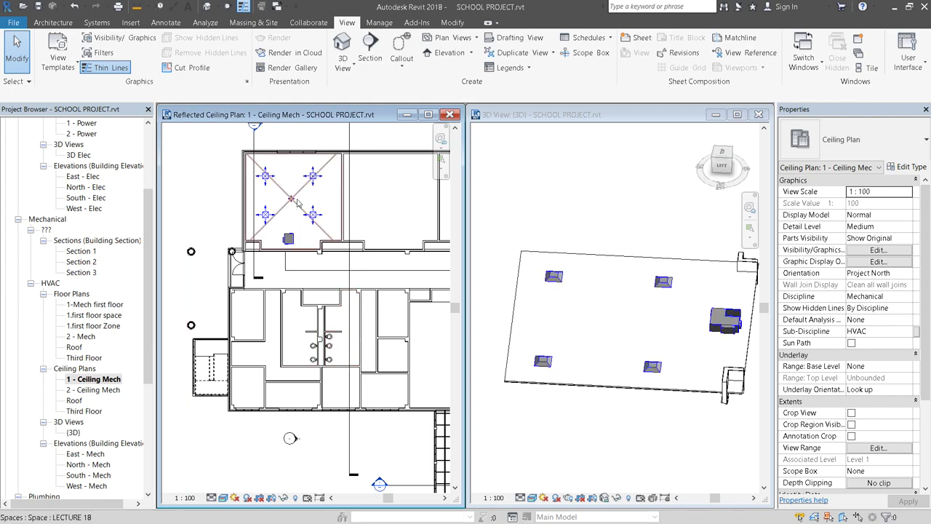
# Orbit the 3D view to look from above, then select a supply diffuser in the ceiling plan.
pyautogui.scroll(2, 259, 176)
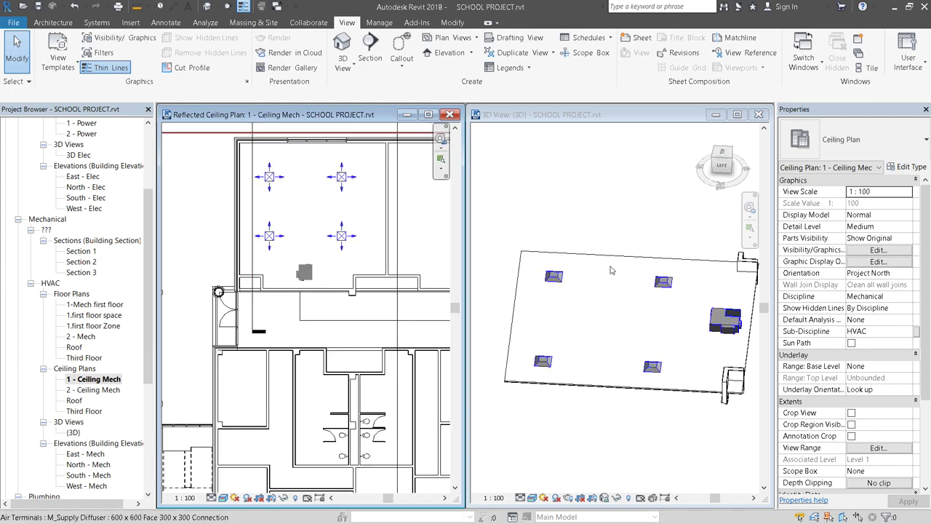
pyautogui.scroll(-2, 332, 286)
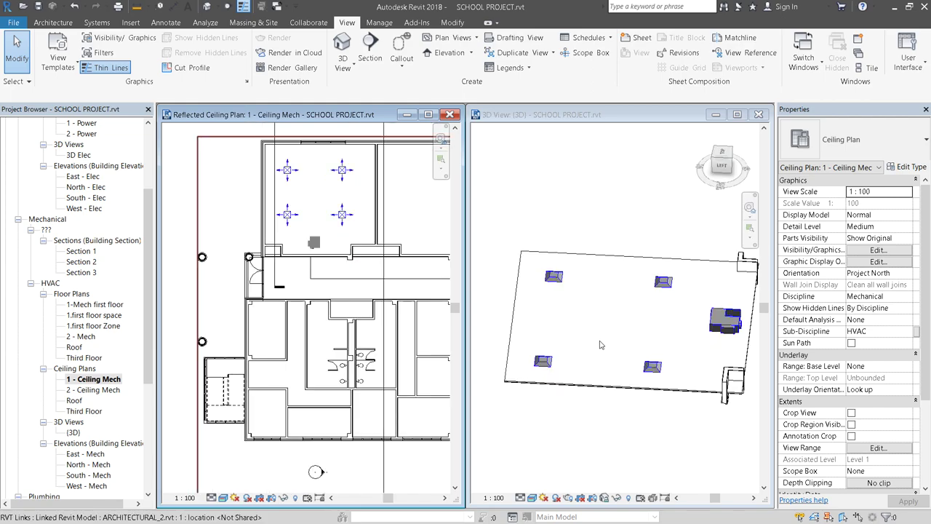
pyautogui.click(611, 319)
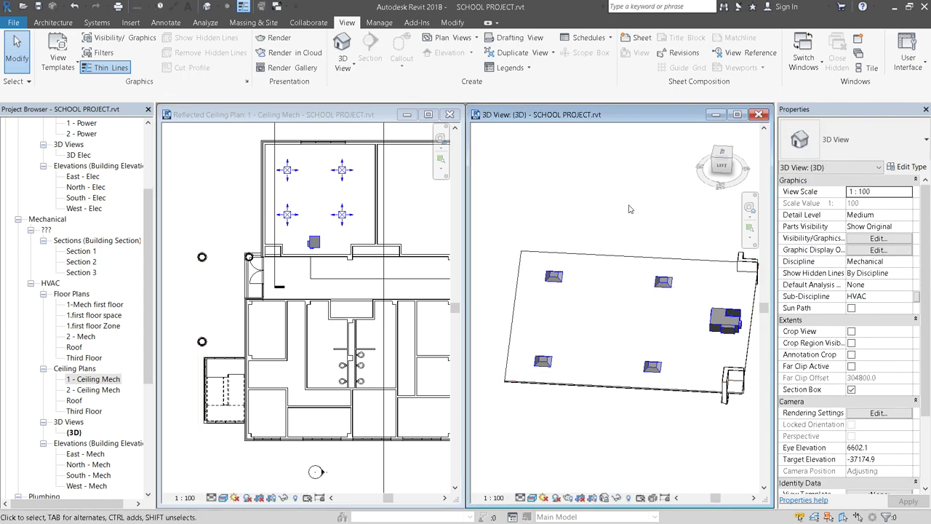
pyautogui.scroll(-3, 629, 209)
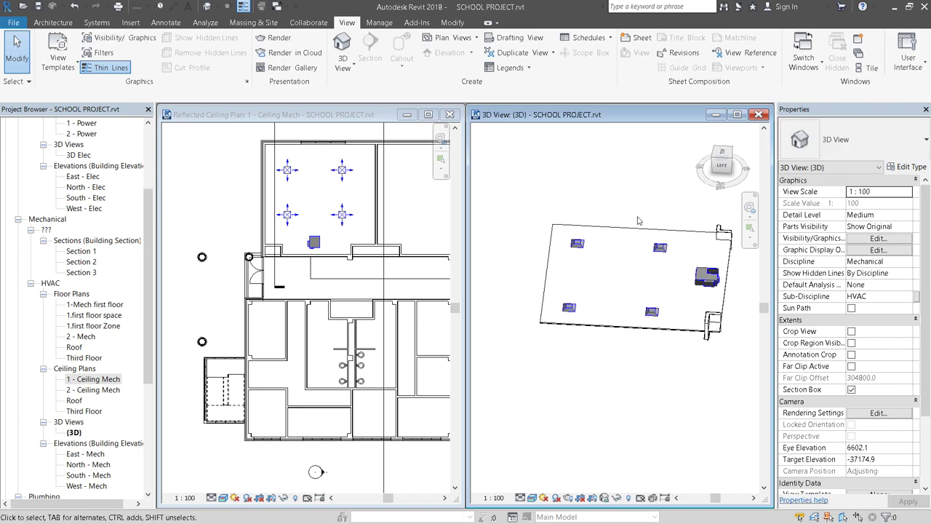
pyautogui.keyDown('shift'); pyautogui.moveTo(638, 220); pyautogui.dragTo(656, 240, button='middle'); pyautogui.keyUp('shift')
pyautogui.scroll(2, 324, 141)
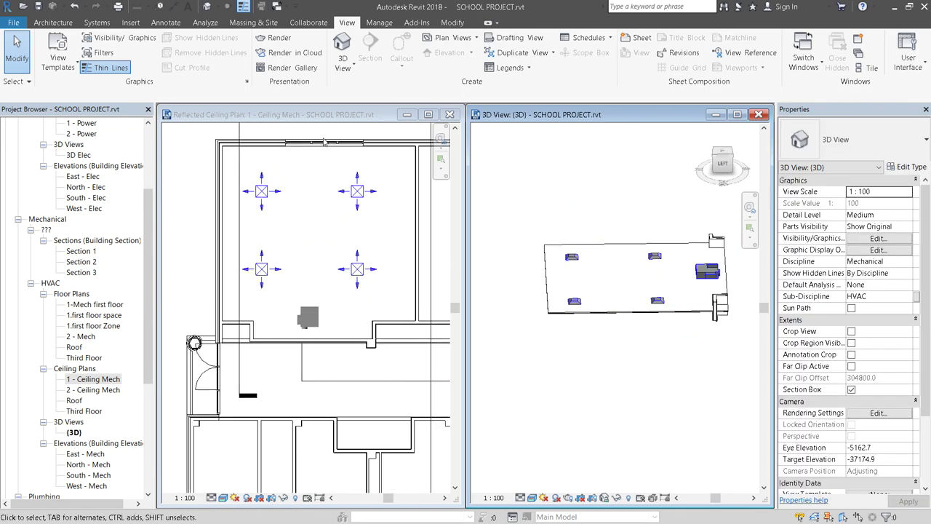
pyautogui.scroll(1, 324, 142)
pyautogui.click(185, 243)
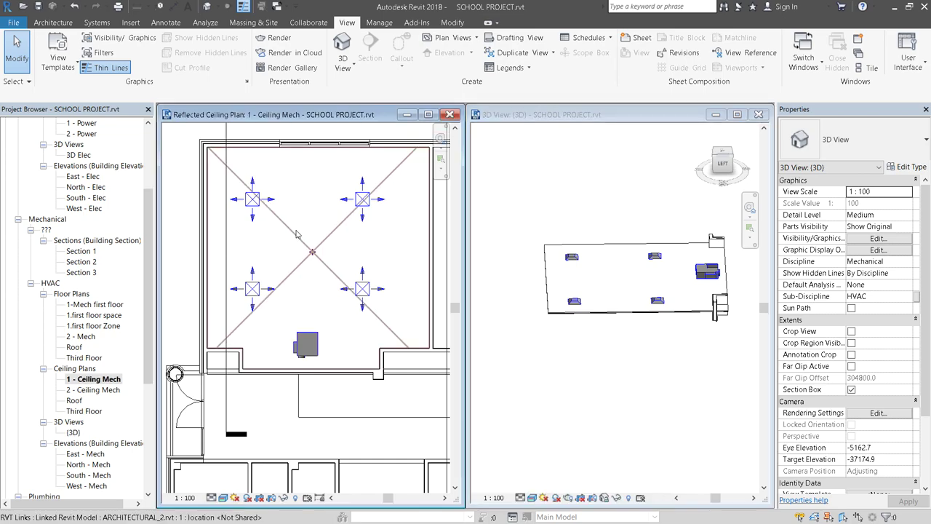
pyautogui.click(256, 208)
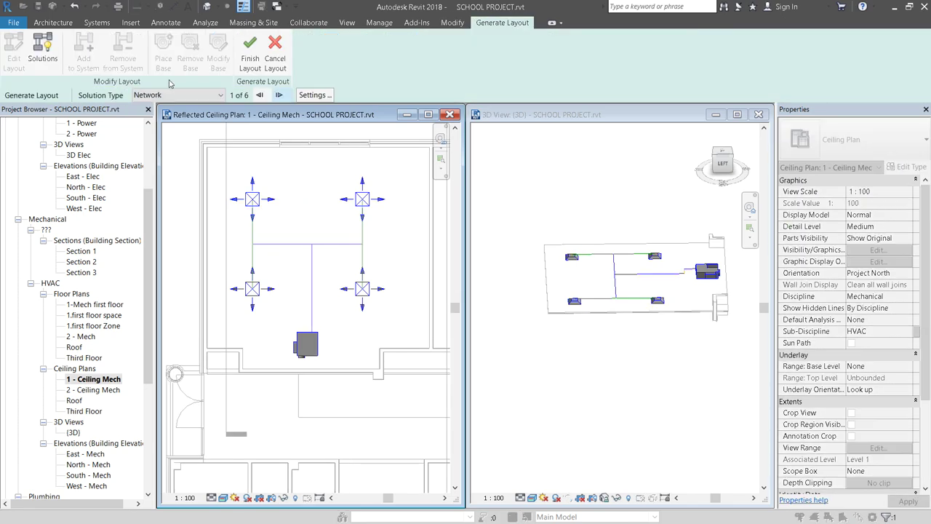
# Browse the generated Network duct layouts, stepping forward to solution 4 of 6.
pyautogui.click(43, 50)
pyautogui.click(280, 96)
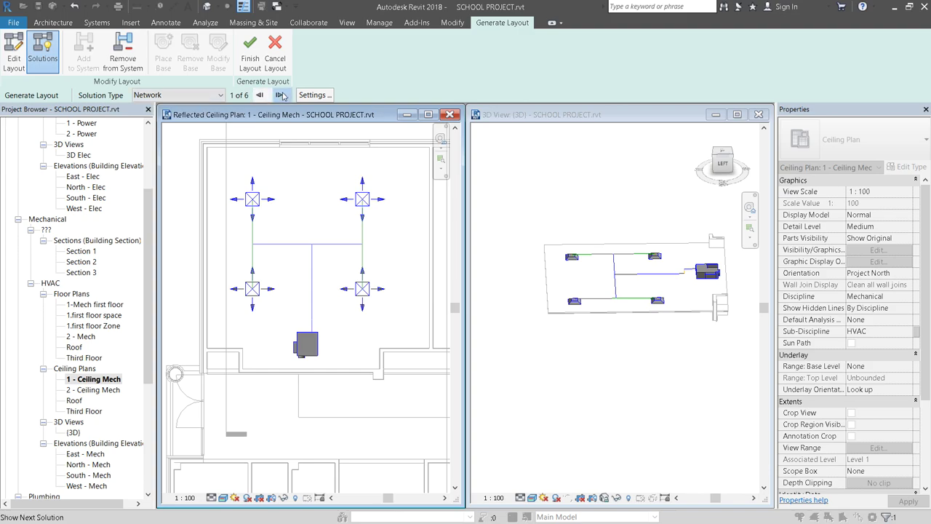
pyautogui.click(281, 96)
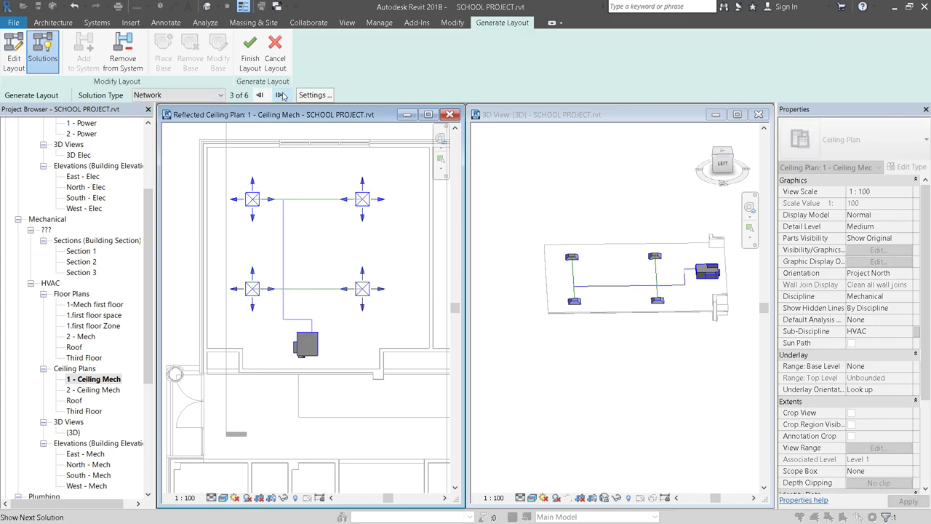
pyautogui.click(281, 95)
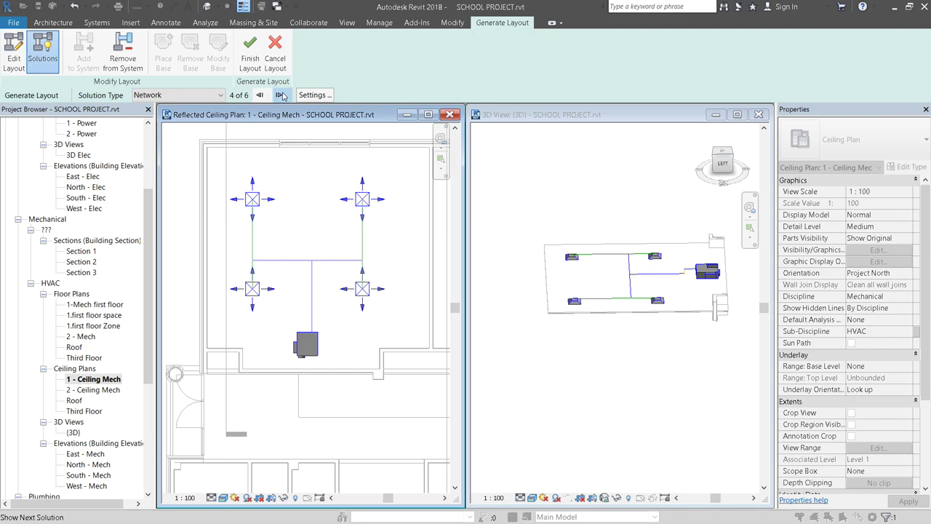
# Advance to Network solution 6 of 6 and close Duct Conversion Settings without changes.
pyautogui.click(281, 96)
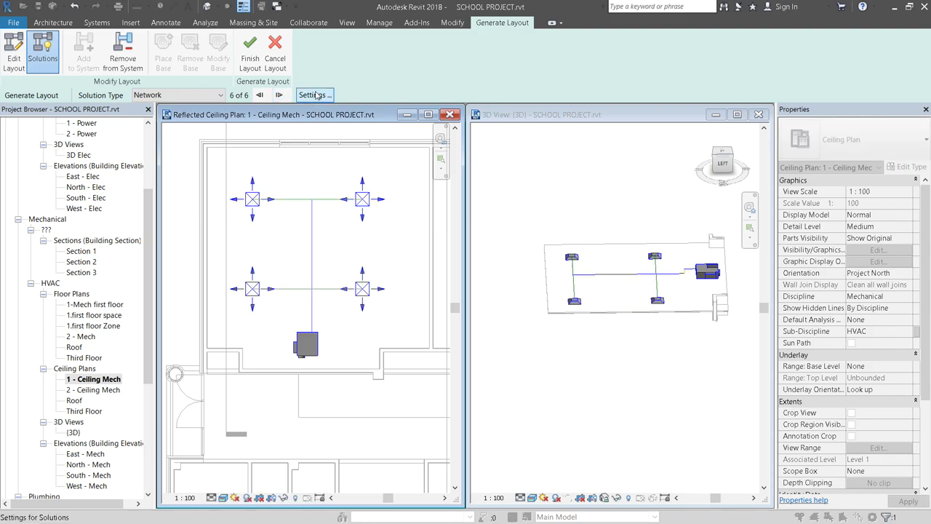
pyautogui.click(315, 95)
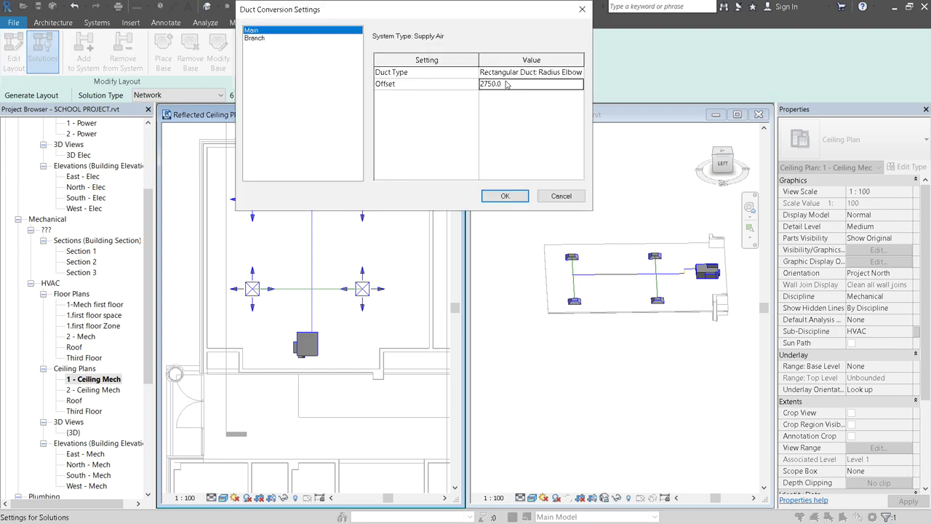
pyautogui.click(460, 83)
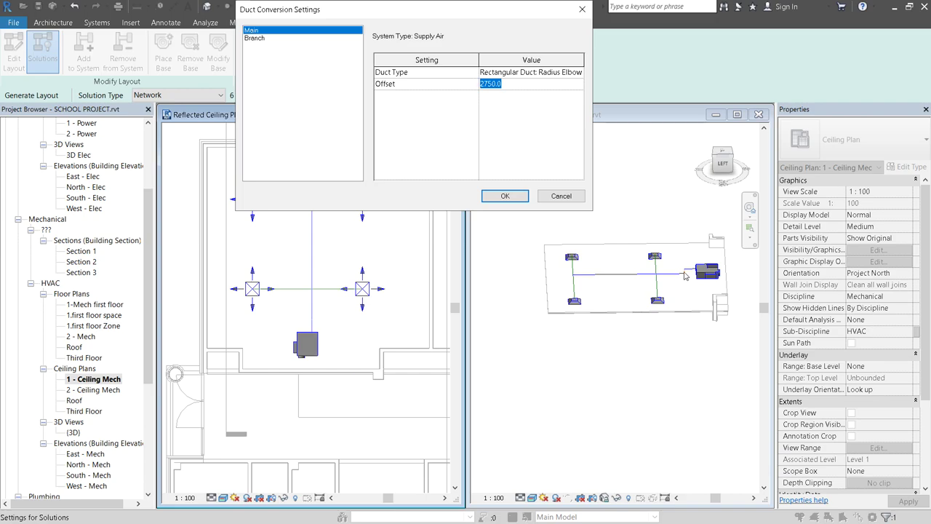
pyautogui.click(552, 196)
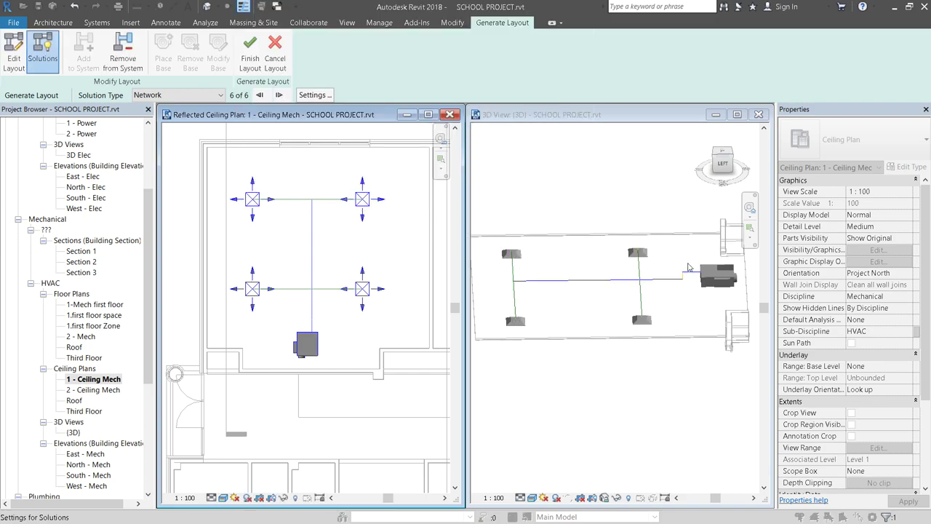
# Orbit and zoom the 3D view to inspect the trunk and branch layout.
pyautogui.scroll(3, 688, 268)
pyautogui.click(676, 329)
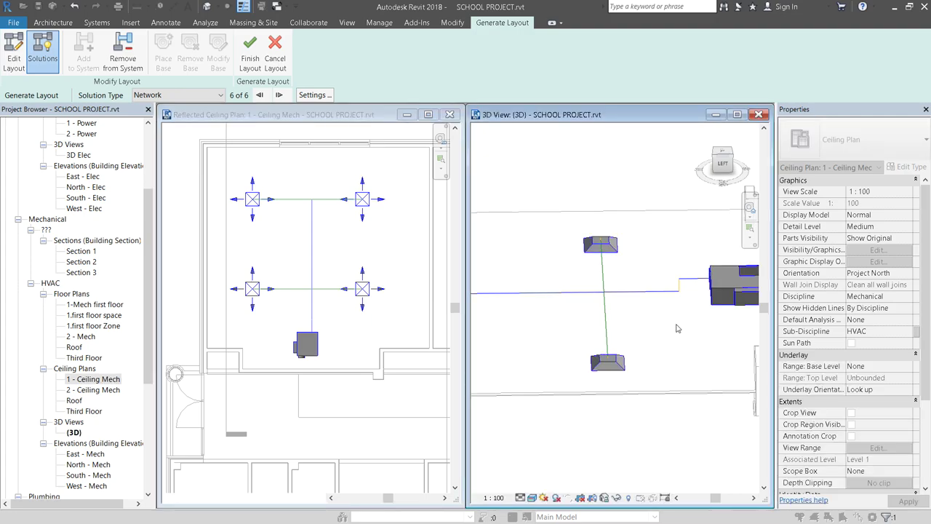
pyautogui.keyDown('shift'); pyautogui.moveTo(672, 308); pyautogui.dragTo(632, 389, button='middle'); pyautogui.keyUp('shift')
pyautogui.scroll(-4, 633, 389)
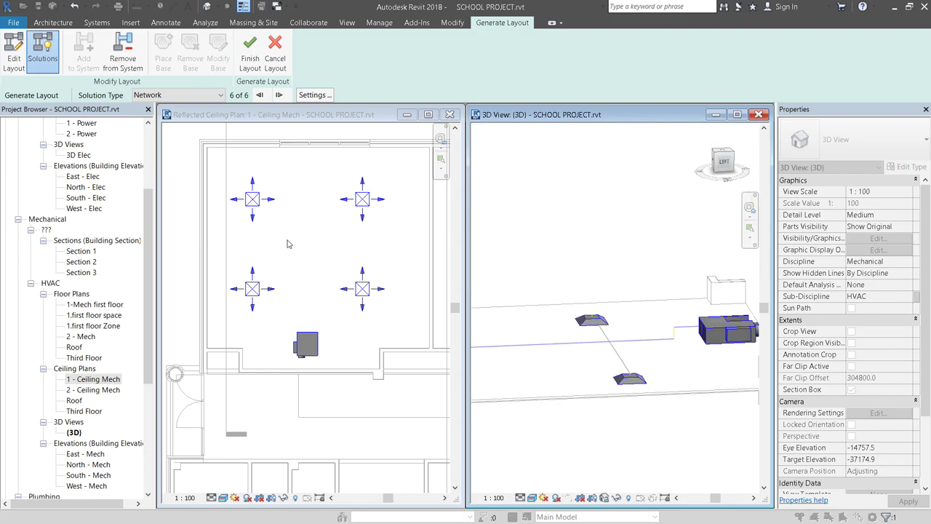
pyautogui.keyDown('shift'); pyautogui.moveTo(717, 358); pyautogui.dragTo(672, 367, button='middle'); pyautogui.keyUp('shift')
pyautogui.scroll(2, 580, 370)
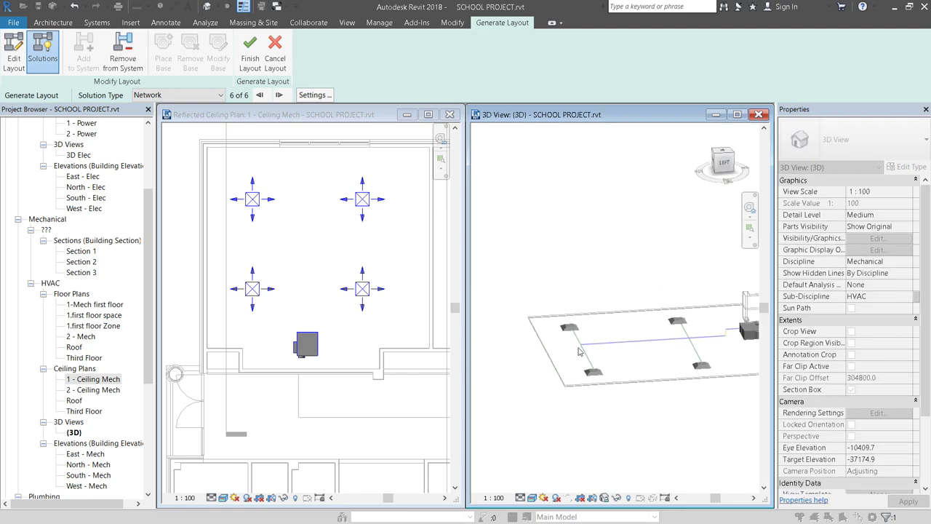
pyautogui.scroll(-2, 579, 352)
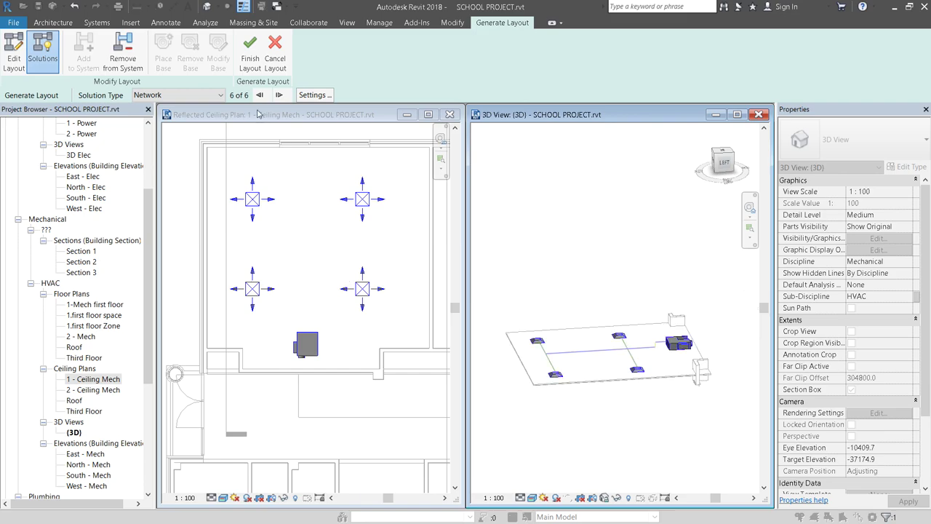
# Set the main and branch duct offsets to 3000 in Duct Conversion Settings.
pyautogui.click(315, 95)
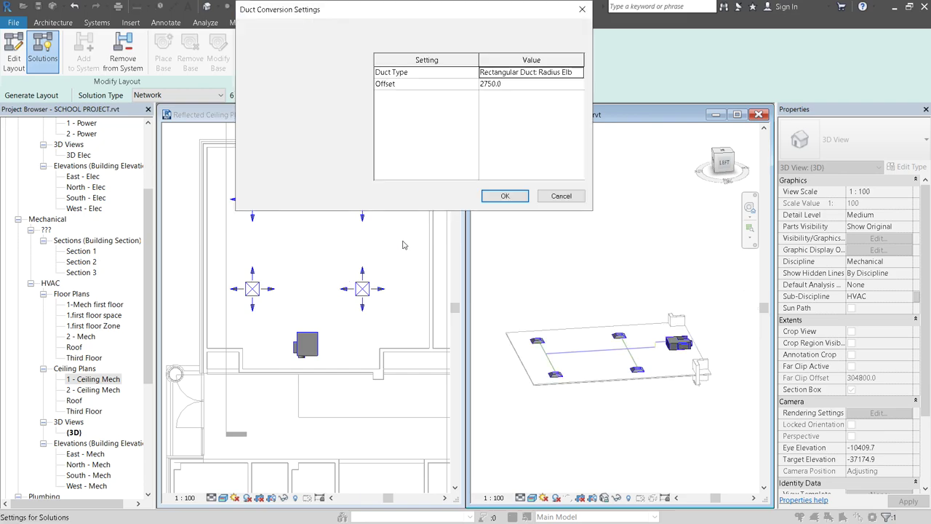
pyautogui.click(459, 84)
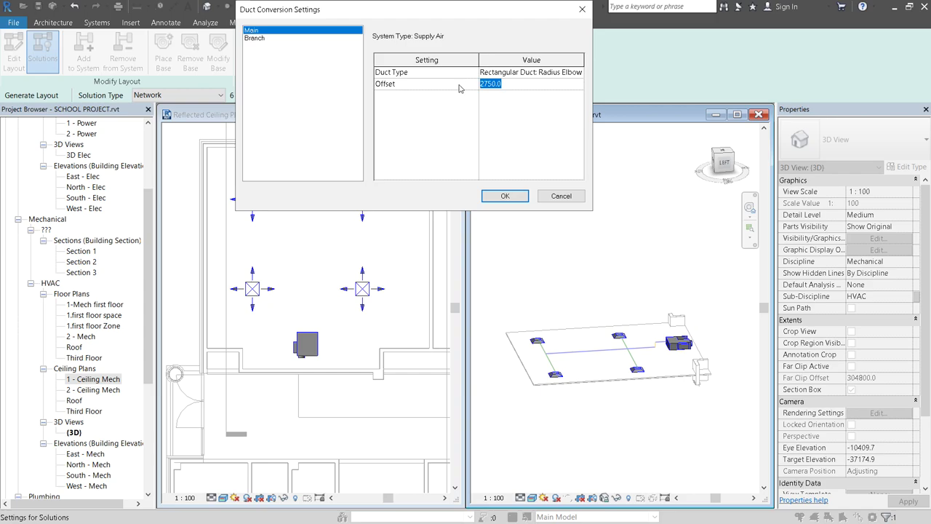
pyautogui.write('3000')
pyautogui.press('Tab')
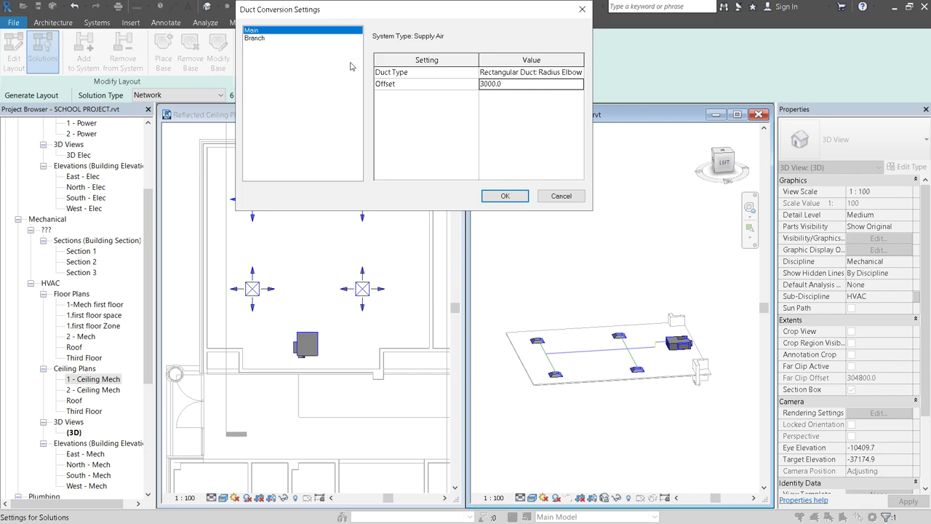
pyautogui.click(256, 38)
pyautogui.click(521, 84)
pyautogui.write('3000')
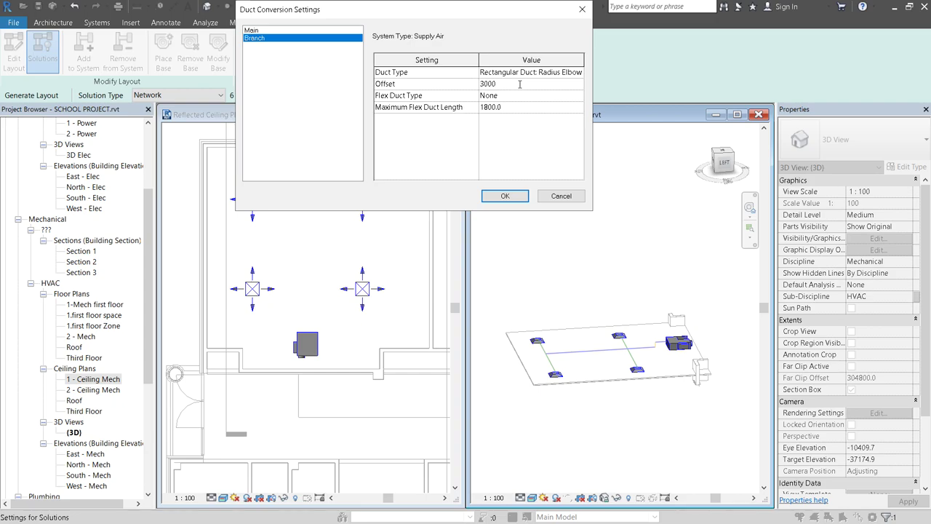
pyautogui.write('4800')
pyautogui.click(509, 198)
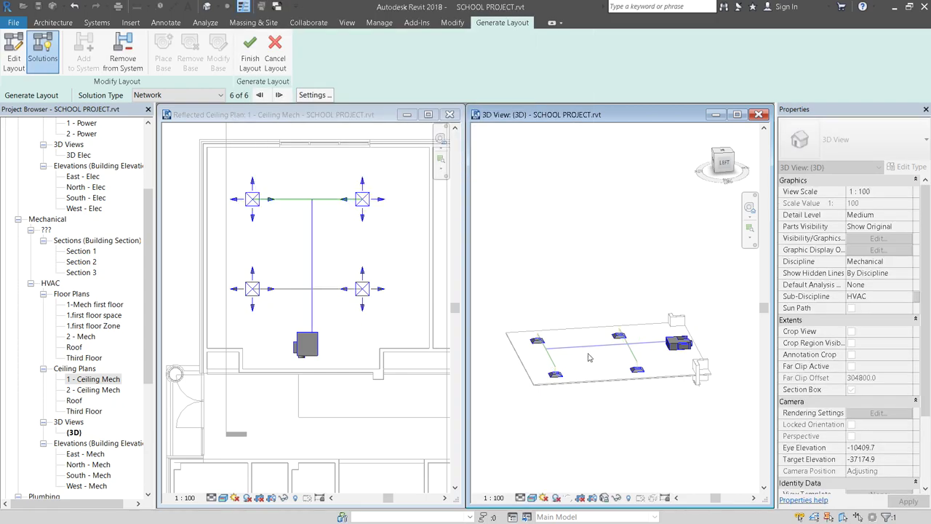
# Orbit the 3D view to check the regenerated layout, then reopen the conversion settings.
pyautogui.scroll(3, 605, 364)
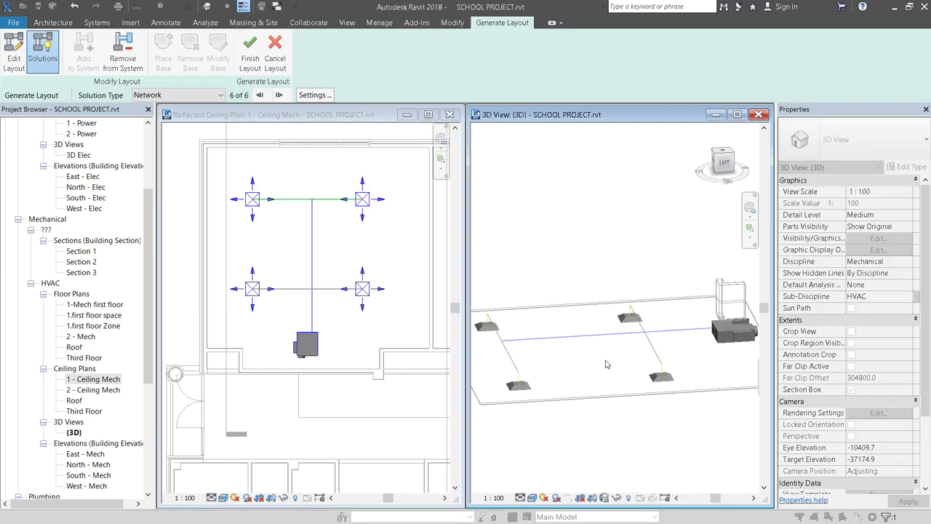
pyautogui.keyDown('shift'); pyautogui.moveTo(615, 360); pyautogui.dragTo(693, 385, button='middle'); pyautogui.keyUp('shift')
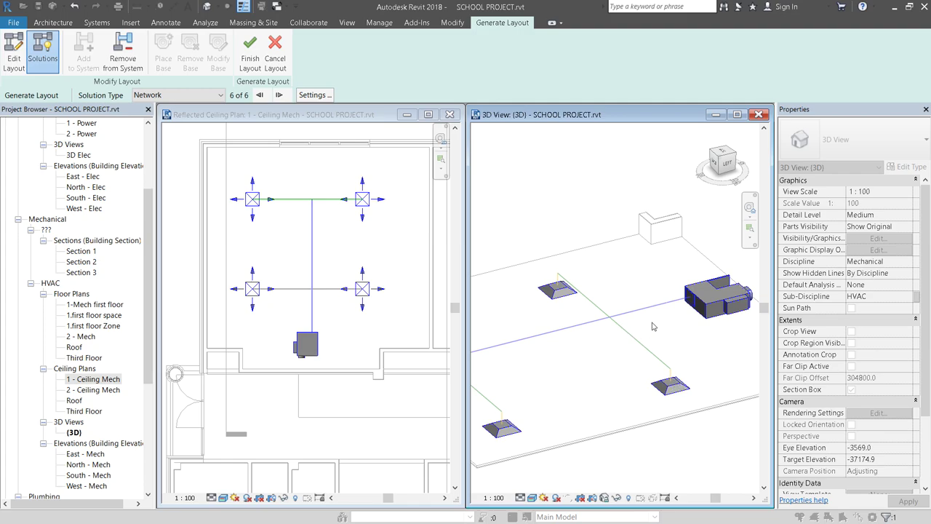
pyautogui.keyDown('shift'); pyautogui.moveTo(652, 326); pyautogui.dragTo(601, 333, button='middle'); pyautogui.keyUp('shift')
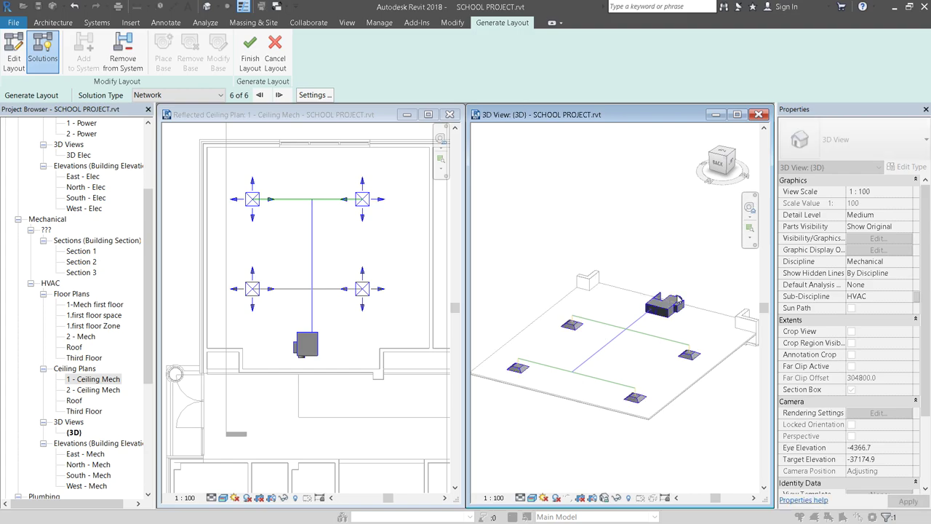
pyautogui.click(313, 95)
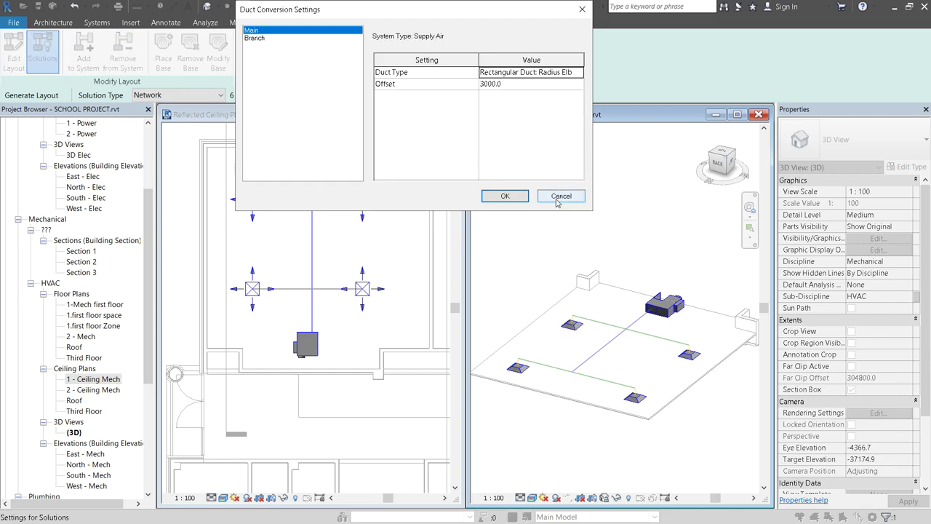
# Raise both the main and branch duct offsets to 3200 and regenerate the layout.
pyautogui.click(510, 83)
pyautogui.write('3')
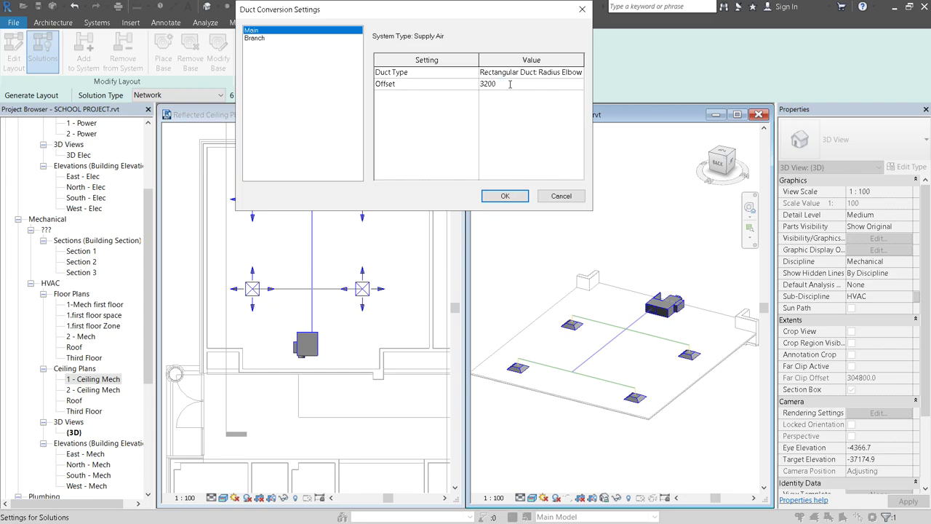
pyautogui.write('200')
pyautogui.click(504, 196)
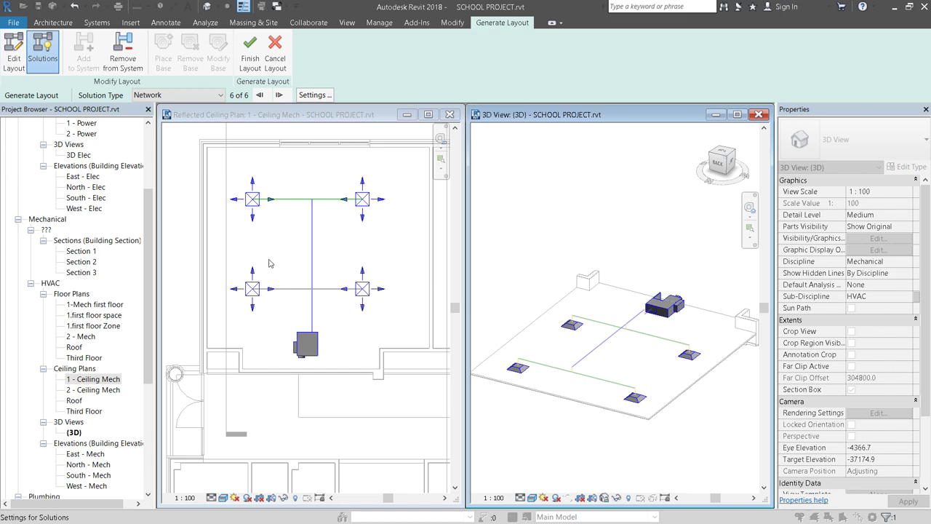
pyautogui.click(312, 96)
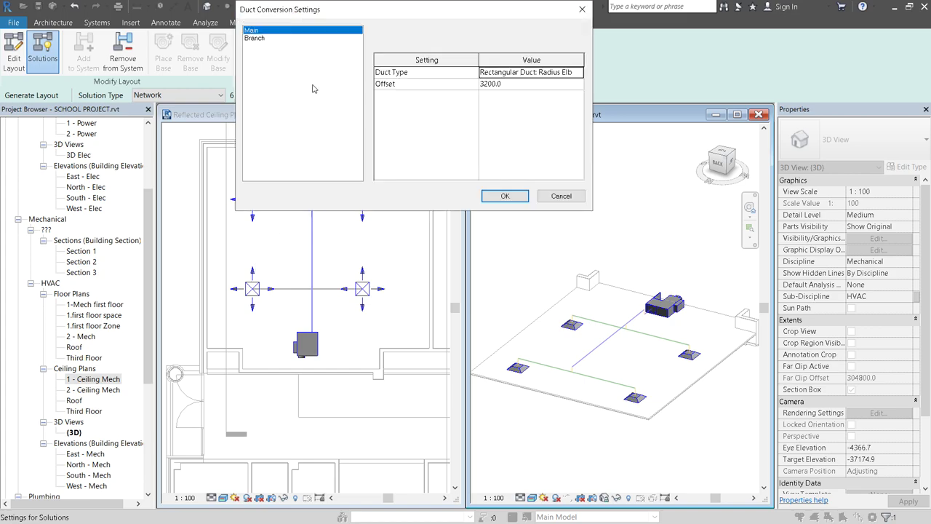
pyautogui.click(278, 39)
pyautogui.click(516, 84)
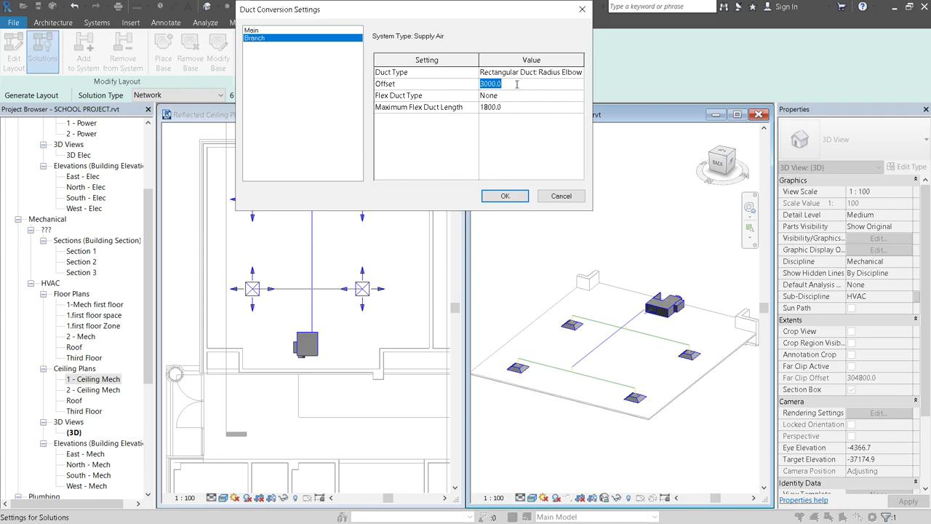
pyautogui.write('32')
pyautogui.press('Return')
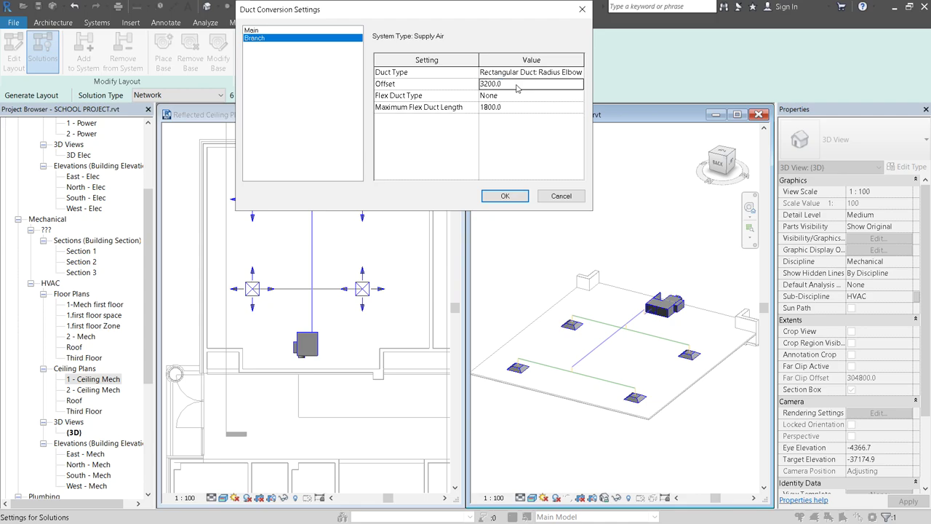
pyautogui.click(505, 196)
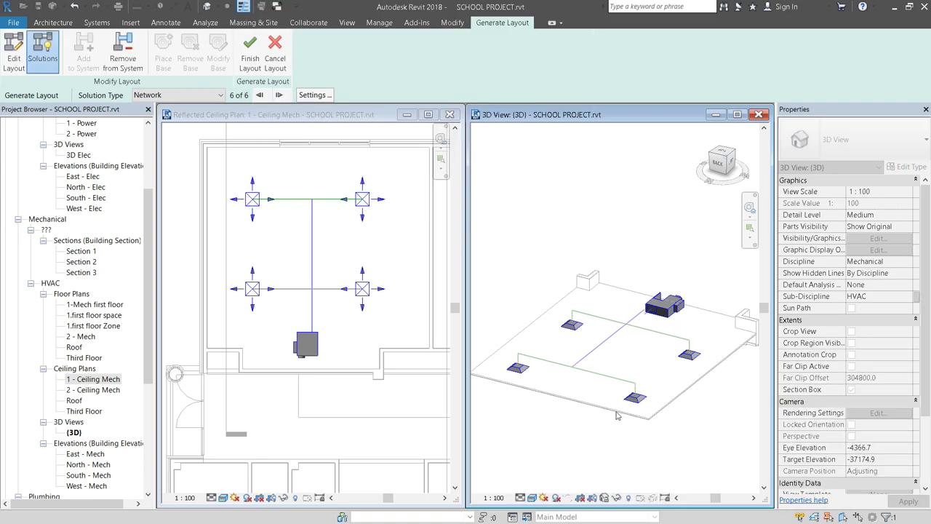
# Zoom the 3D view in and out to review the Network 6 of 6 layout.
pyautogui.scroll(5, 685, 378)
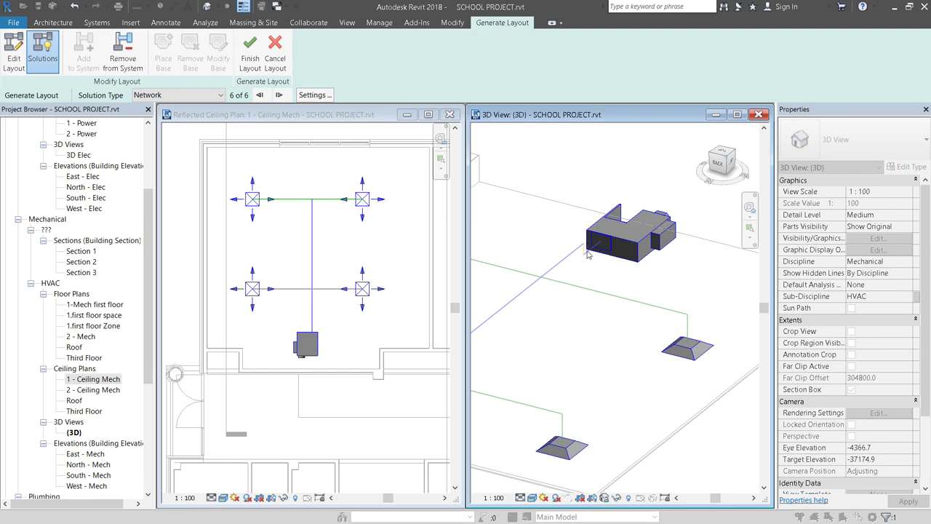
pyautogui.scroll(5, 588, 253)
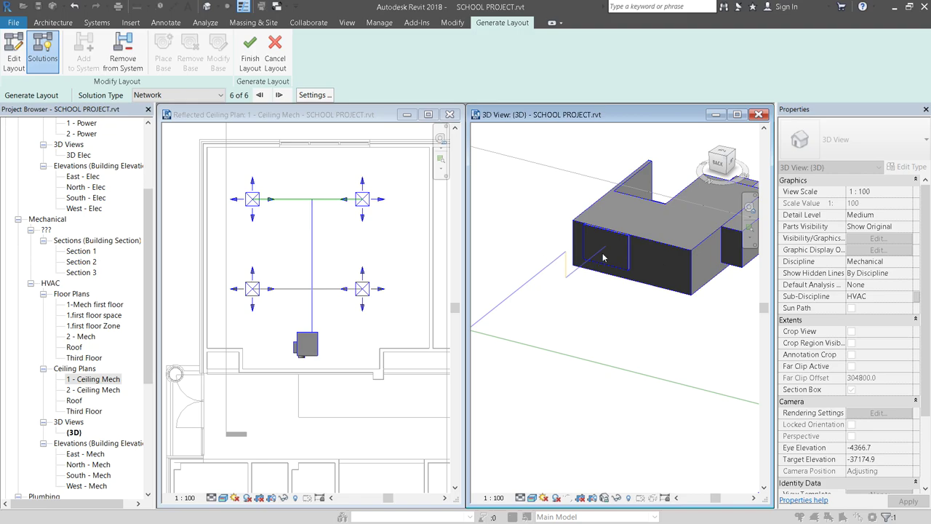
pyautogui.scroll(-5, 604, 258)
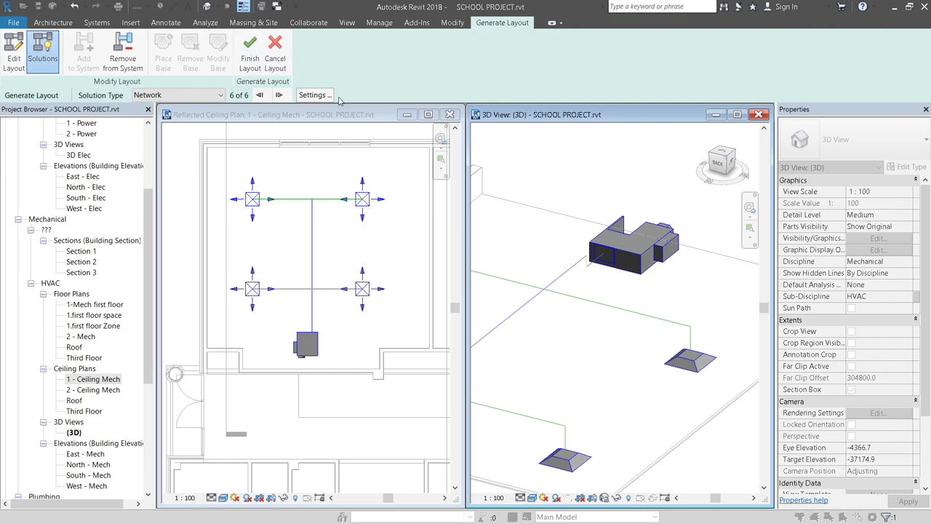
pyautogui.scroll(-5, 606, 253)
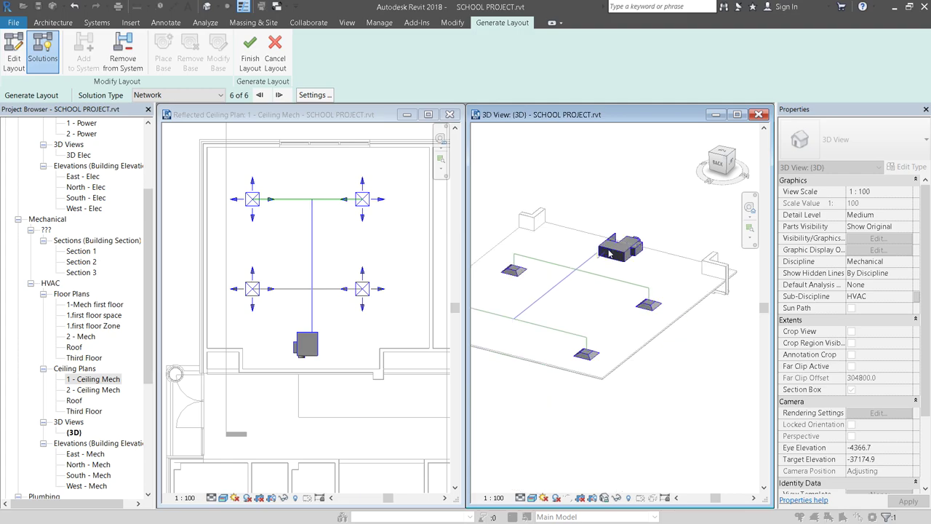
pyautogui.scroll(5, 587, 263)
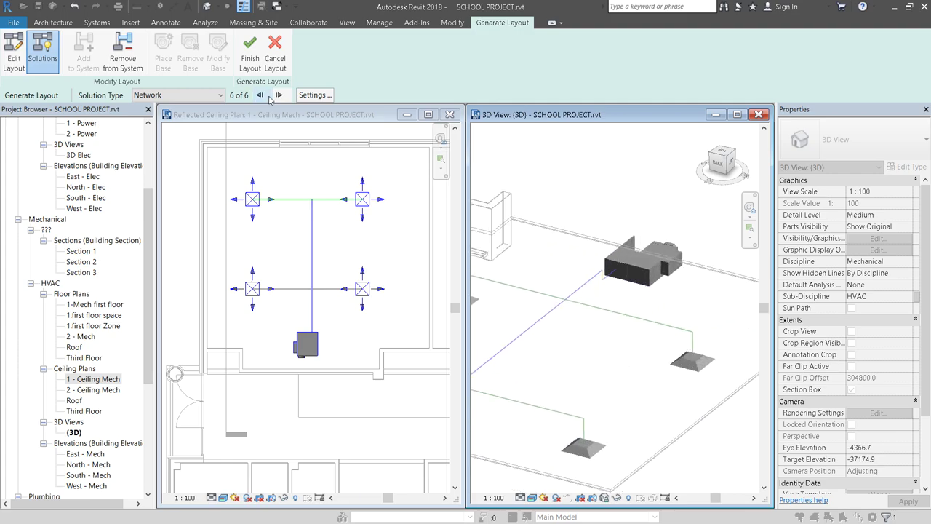
# Finish the layout to build the real ducts and orbit the 3D view around them.
pyautogui.click(239, 52)
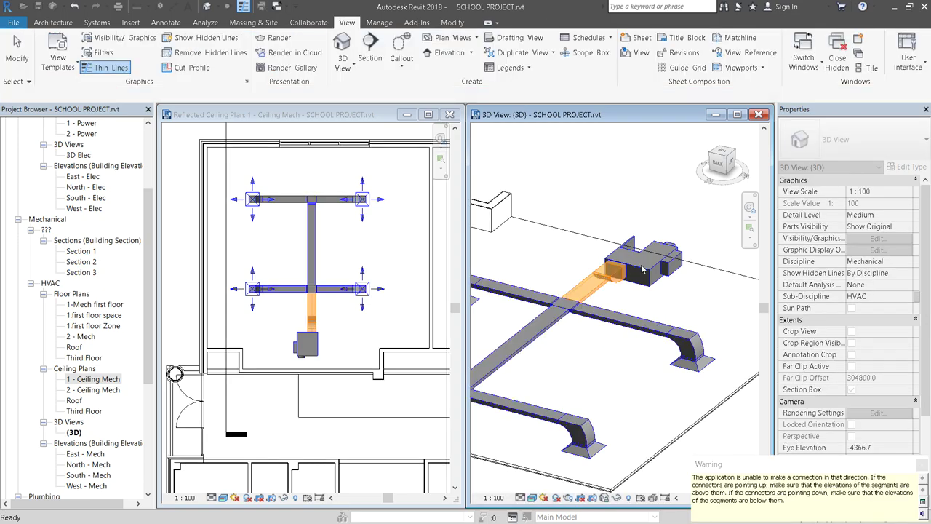
pyautogui.scroll(3, 625, 257)
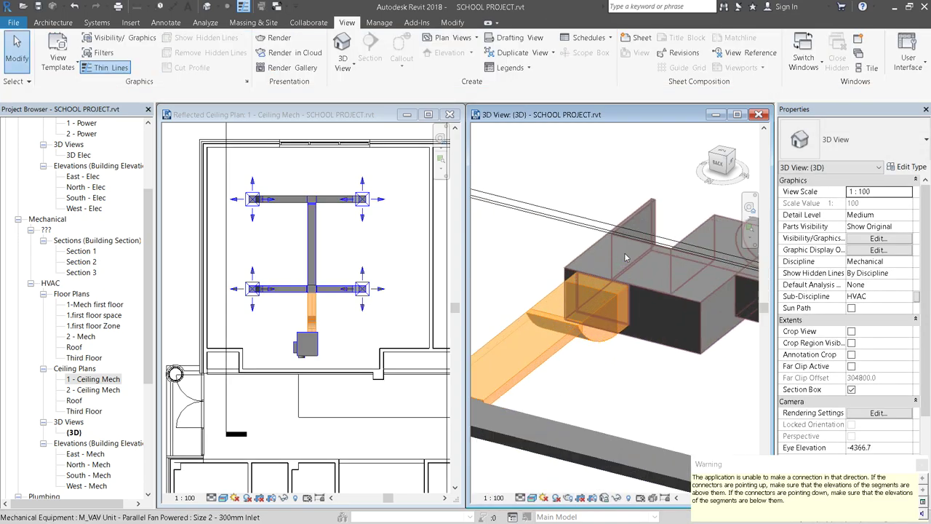
pyautogui.scroll(-5, 668, 348)
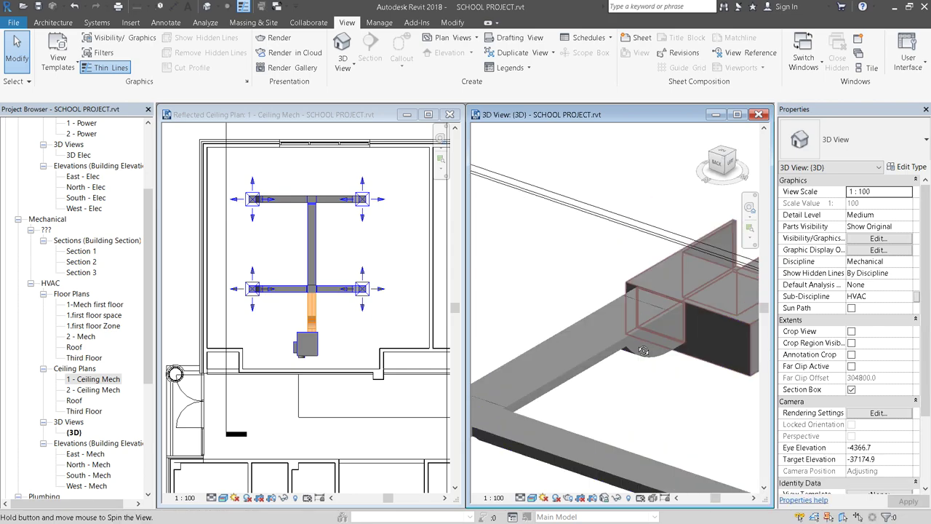
pyautogui.keyDown('shift'); pyautogui.moveTo(643, 351); pyautogui.dragTo(618, 323, button='middle'); pyautogui.keyUp('shift')
pyautogui.scroll(-2, 633, 331)
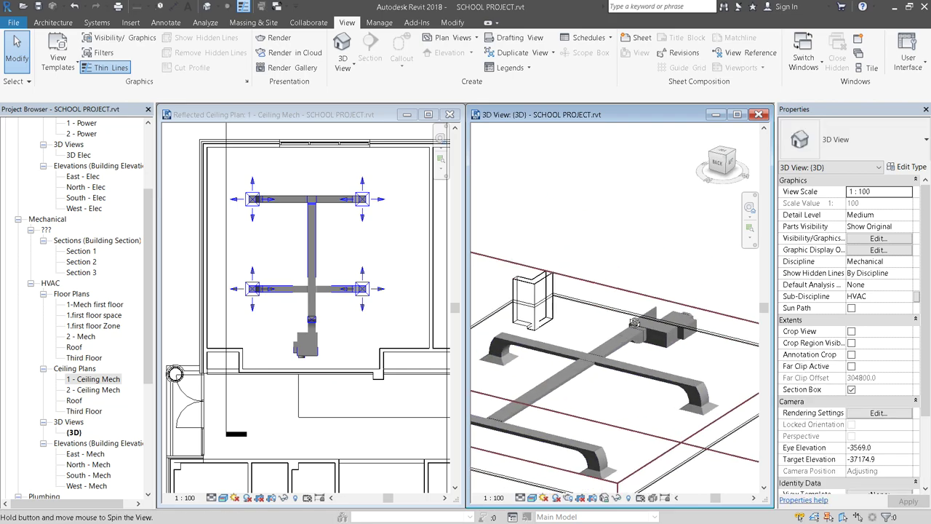
pyautogui.scroll(3, 324, 260)
pyautogui.scroll(2, 325, 260)
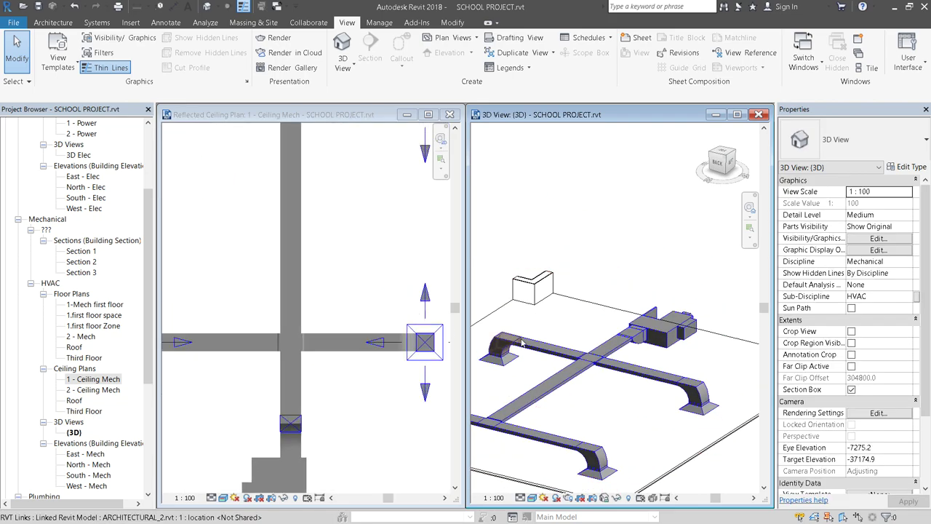
pyautogui.scroll(-3, 636, 364)
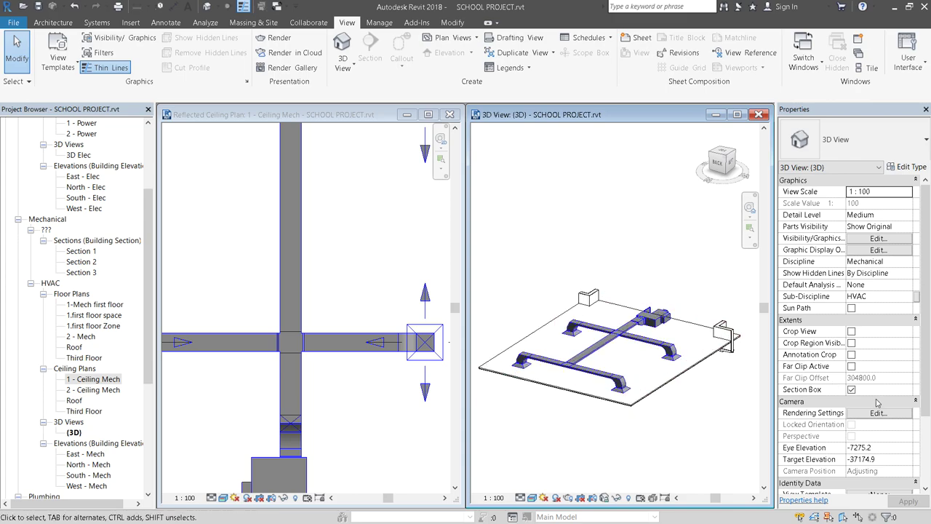
# Turn off the 3D section box, inspect the ductwork, then activate the 1 - Ceiling Mech plan.
pyautogui.click(851, 389)
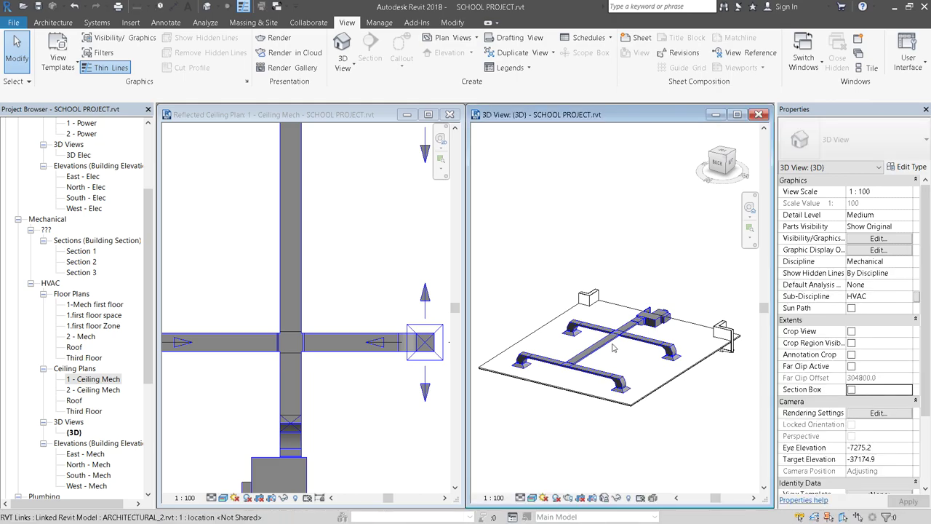
pyautogui.scroll(4, 613, 349)
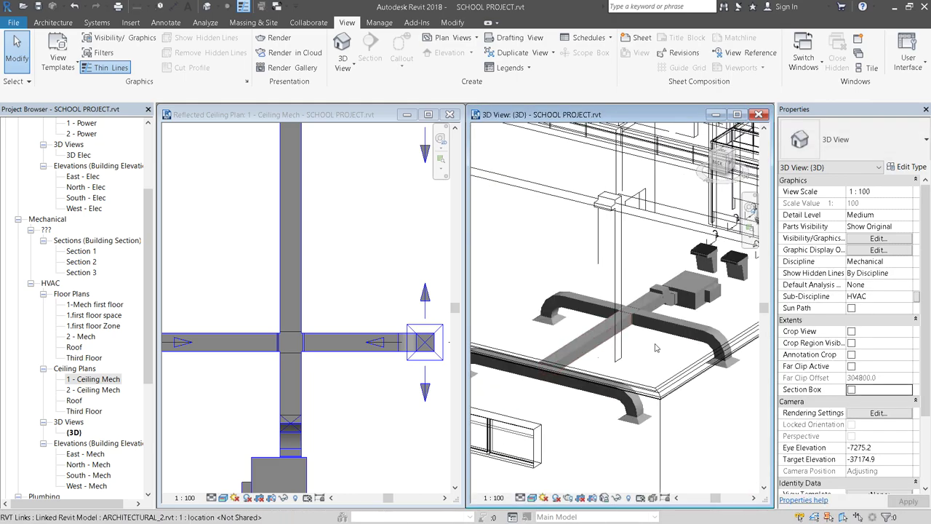
pyautogui.keyDown('shift'); pyautogui.moveTo(655, 349); pyautogui.dragTo(696, 285, button='middle'); pyautogui.keyUp('shift')
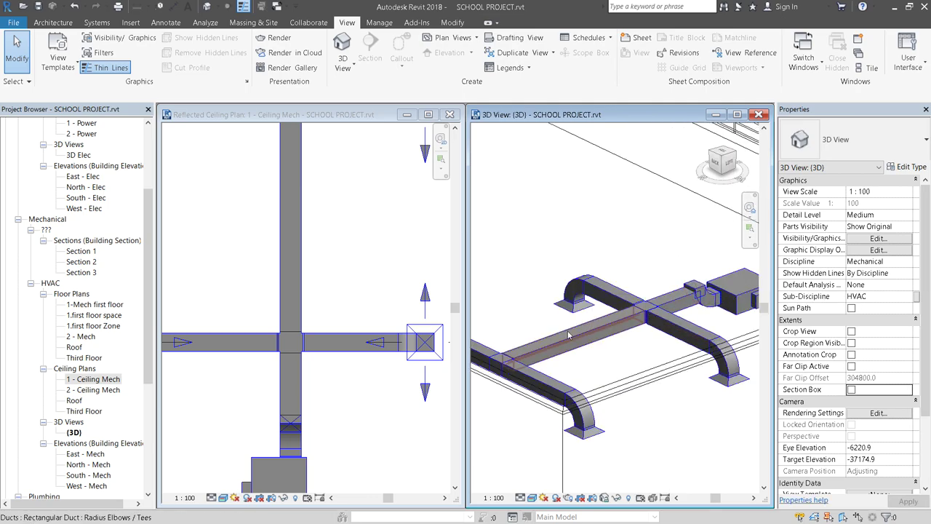
pyautogui.scroll(3, 601, 341)
pyautogui.scroll(5, 667, 326)
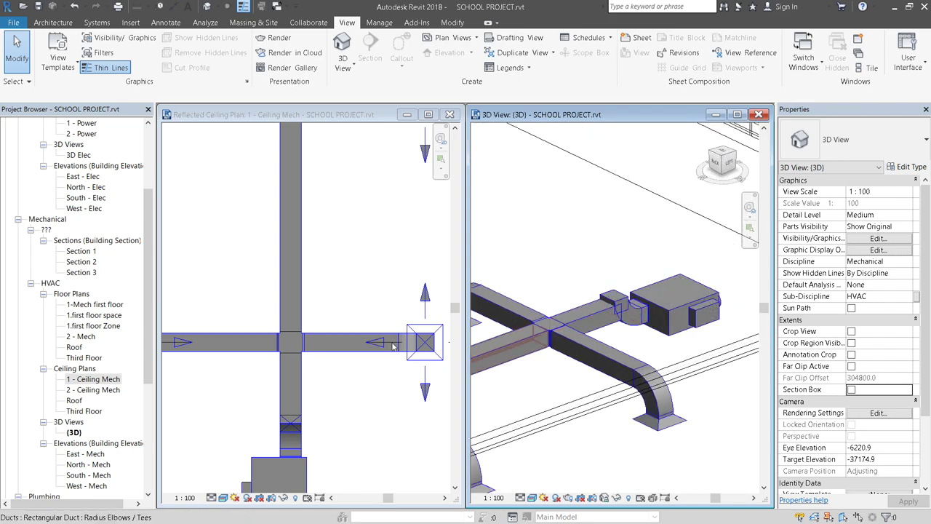
pyautogui.scroll(-3, 355, 393)
pyautogui.scroll(4, 322, 429)
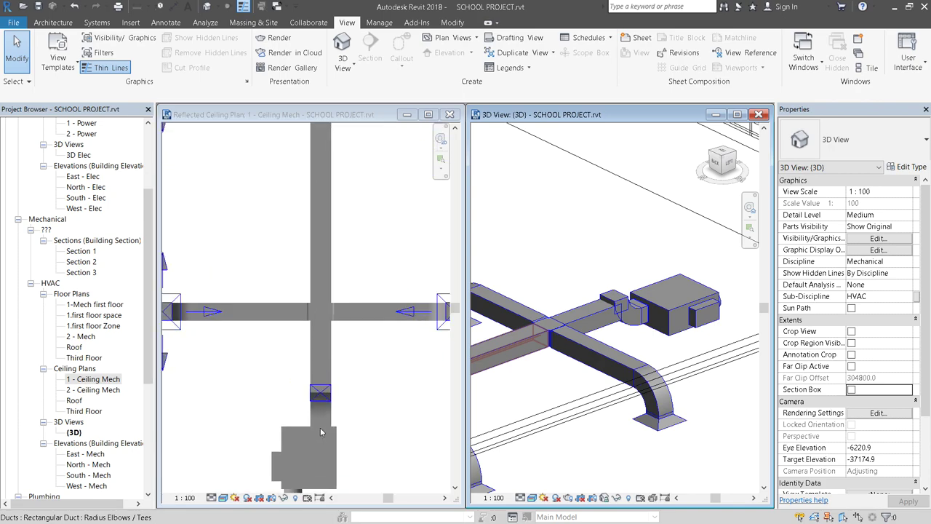
pyautogui.click(325, 402)
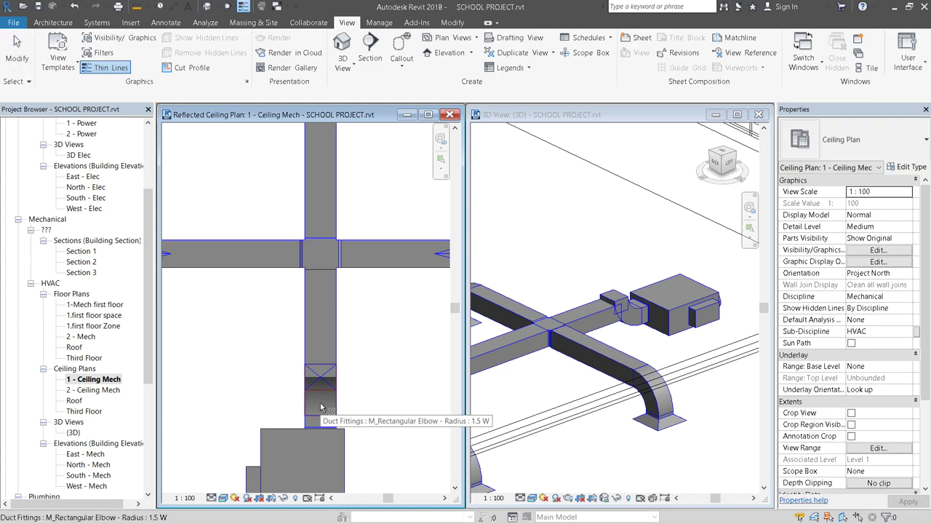
# Delete the elbow, the X-marked end piece and the short duct stub above the VAV unit.
pyautogui.click(321, 407)
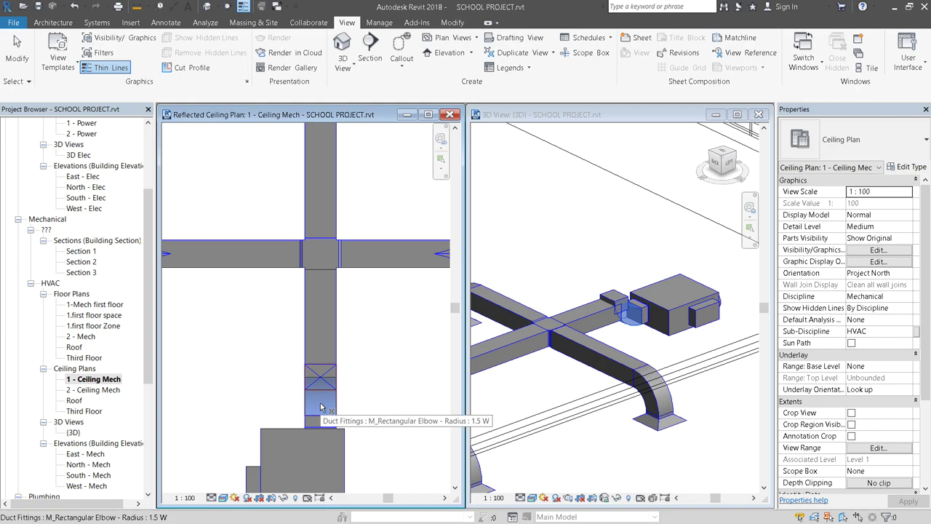
pyautogui.press('Delete')
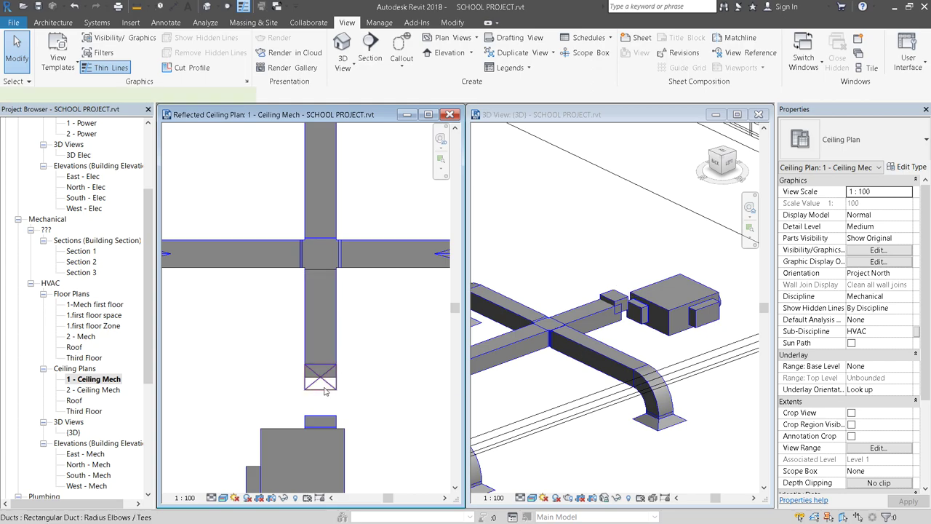
pyautogui.click(324, 386)
pyautogui.press('Delete')
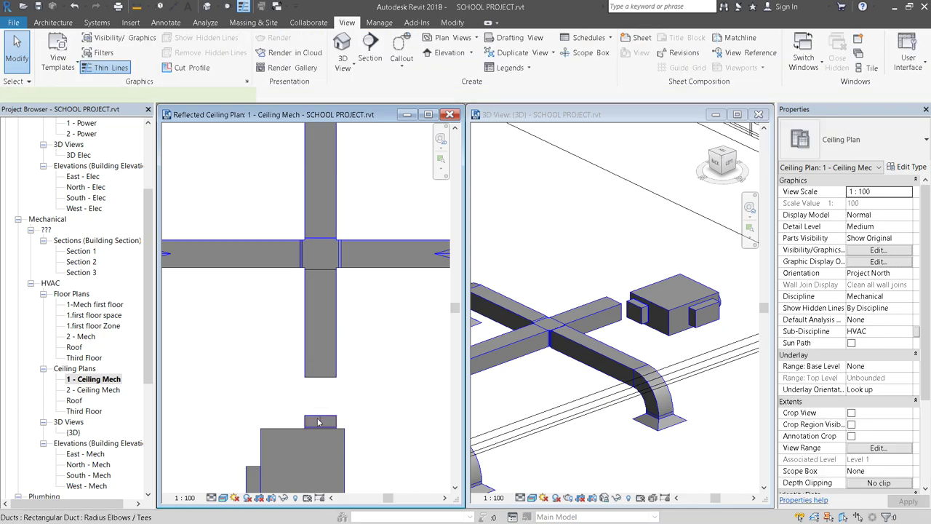
pyautogui.click(318, 420)
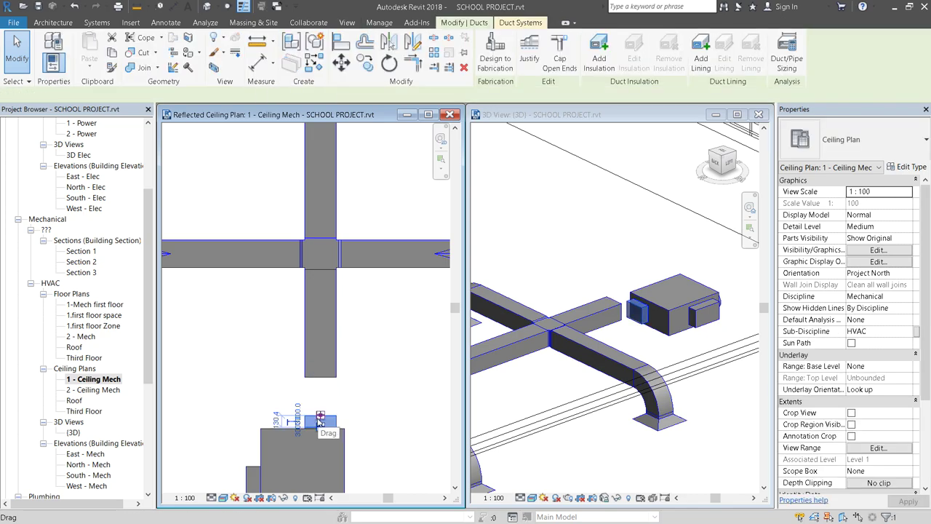
pyautogui.press('Delete')
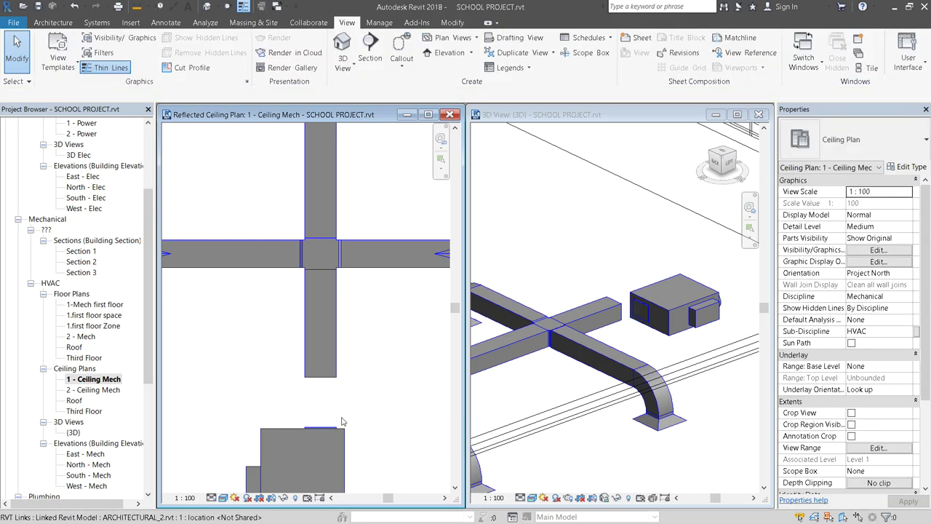
pyautogui.scroll(4, 329, 436)
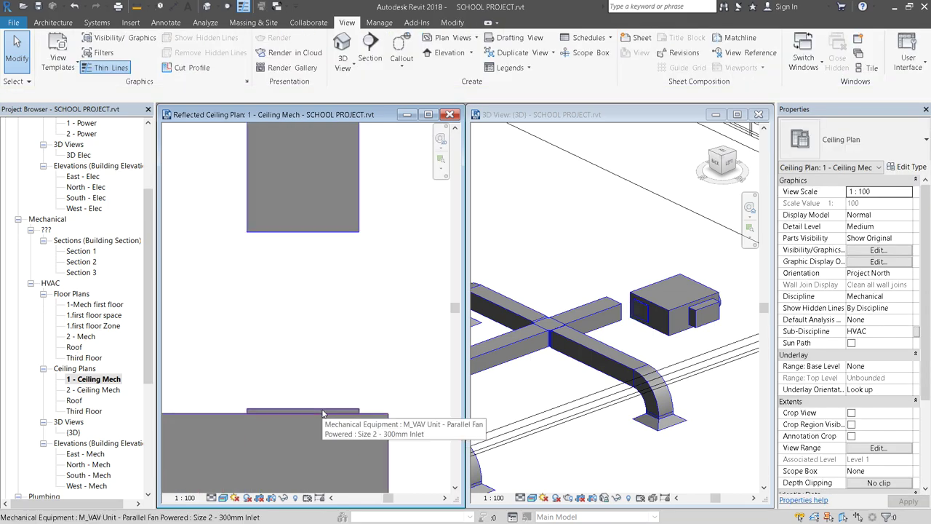
# Set the VAV unit's offset to 3200 in Properties and apply it.
pyautogui.click(323, 413)
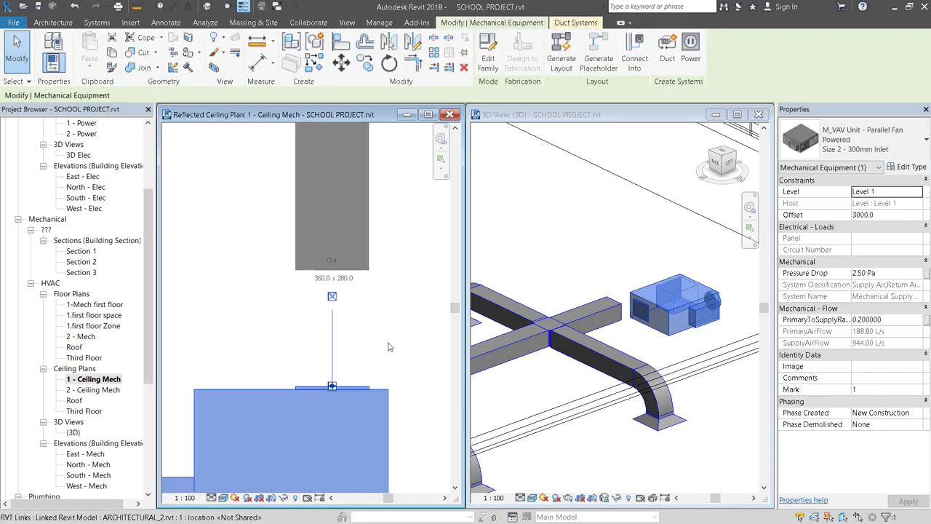
pyautogui.click(877, 216)
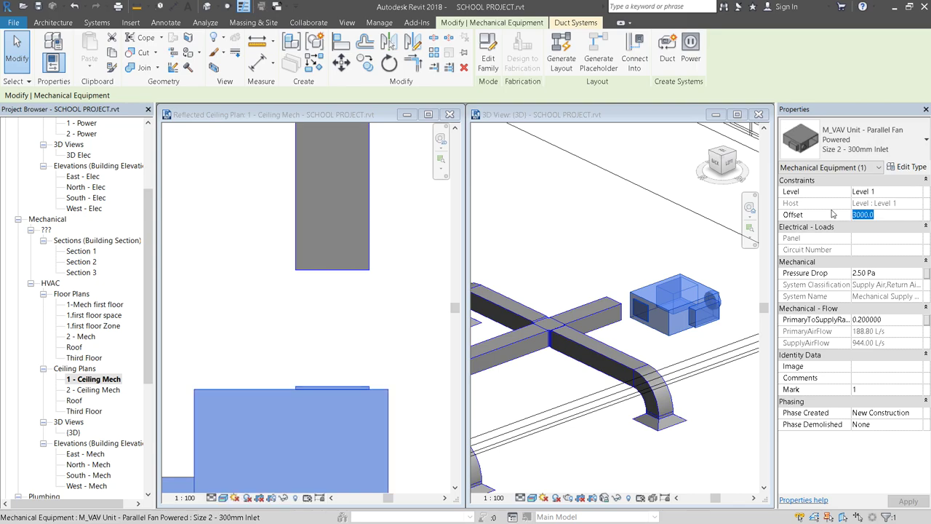
pyautogui.write('32')
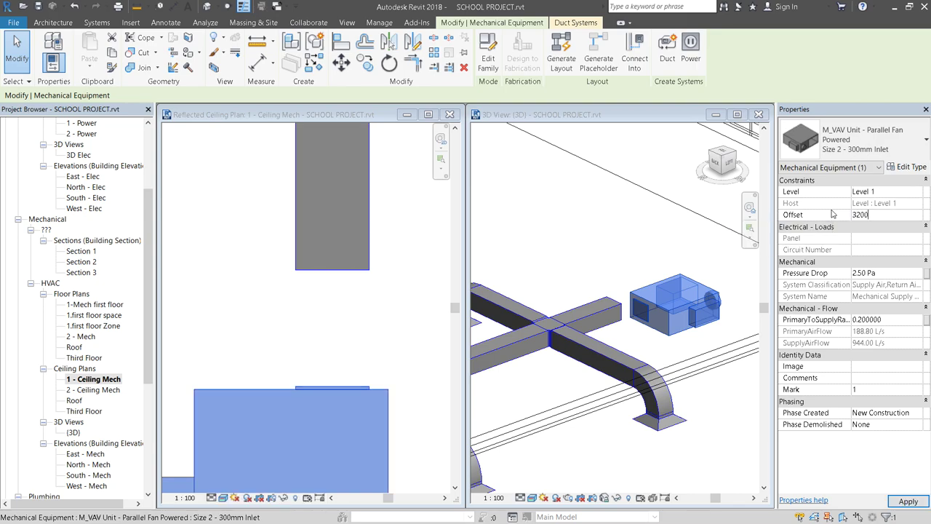
pyautogui.click(833, 214)
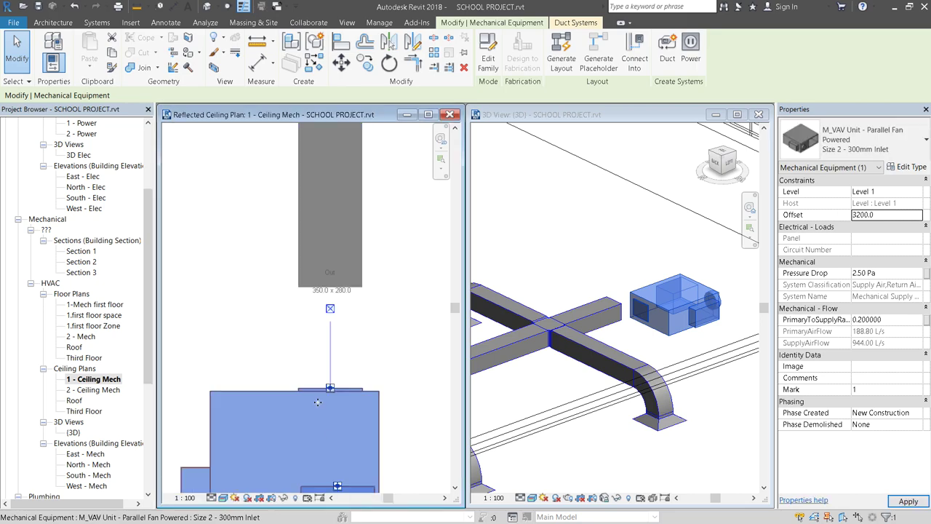
pyautogui.click(907, 501)
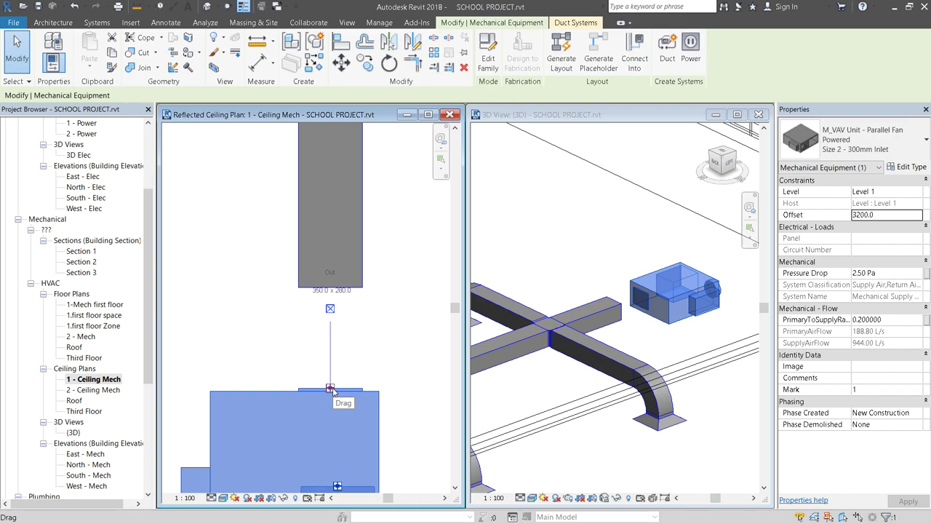
# Connect the VAV unit's Supply Air Rectangular 350 x 280 connector into the trunk duct.
pyautogui.click(635, 58)
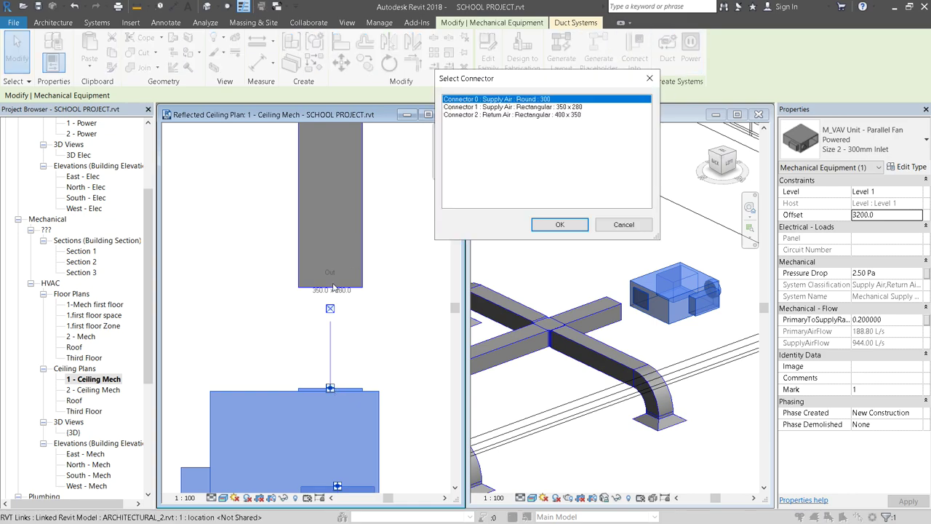
pyautogui.click(536, 107)
pyautogui.click(559, 224)
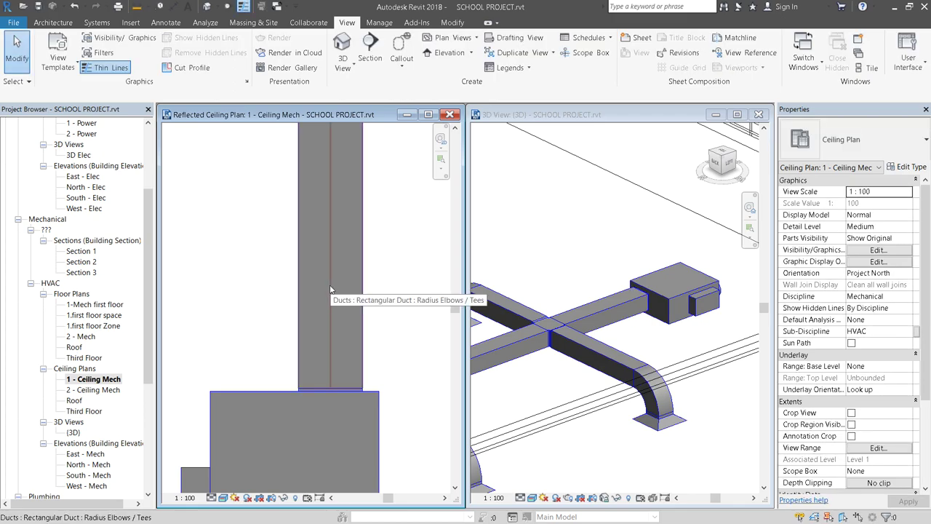
# Zoom and orbit the 3D view onto the duct intersection and select the M_Rectangular Cross fitting.
pyautogui.scroll(-3, 644, 332)
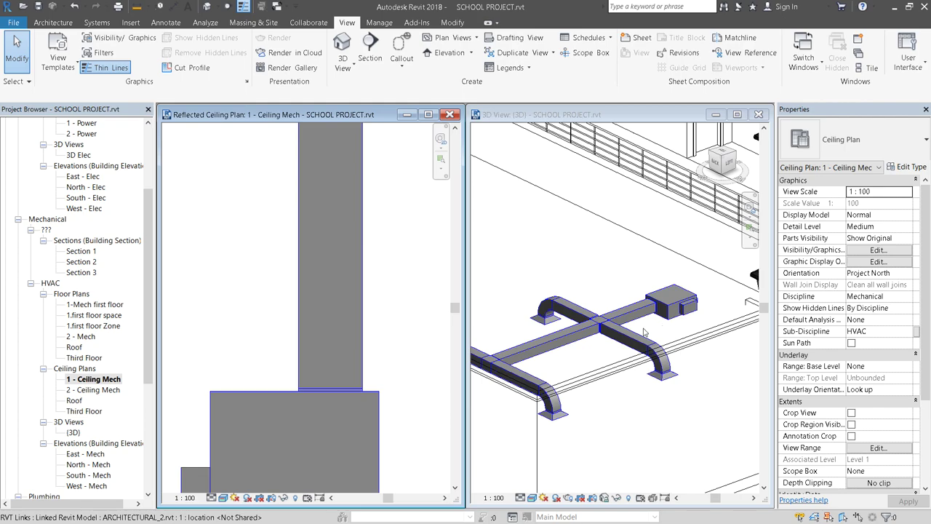
pyautogui.scroll(5, 540, 357)
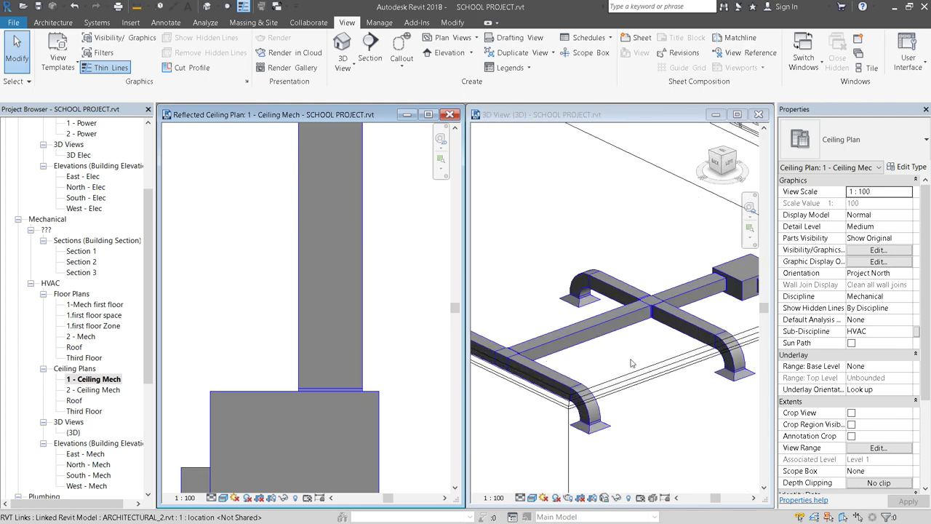
pyautogui.scroll(-2, 631, 364)
pyautogui.scroll(1, 631, 364)
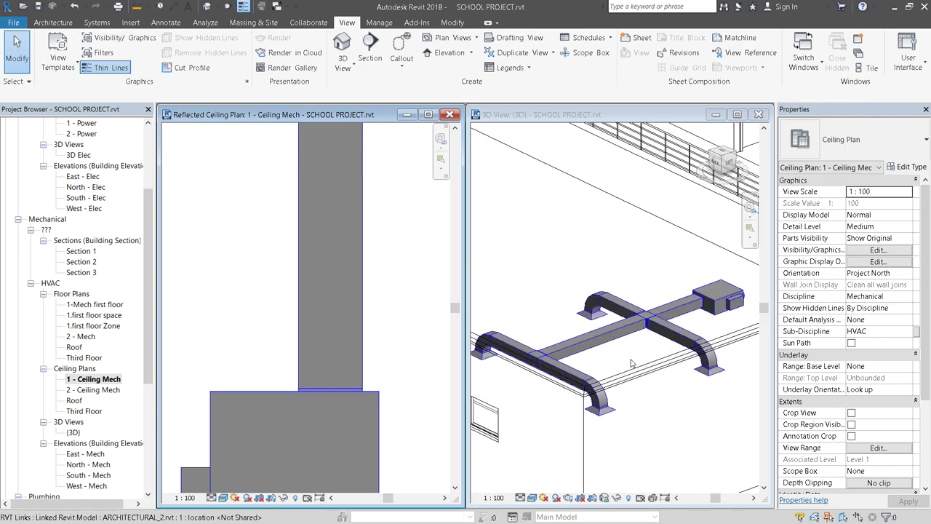
pyautogui.click(631, 359)
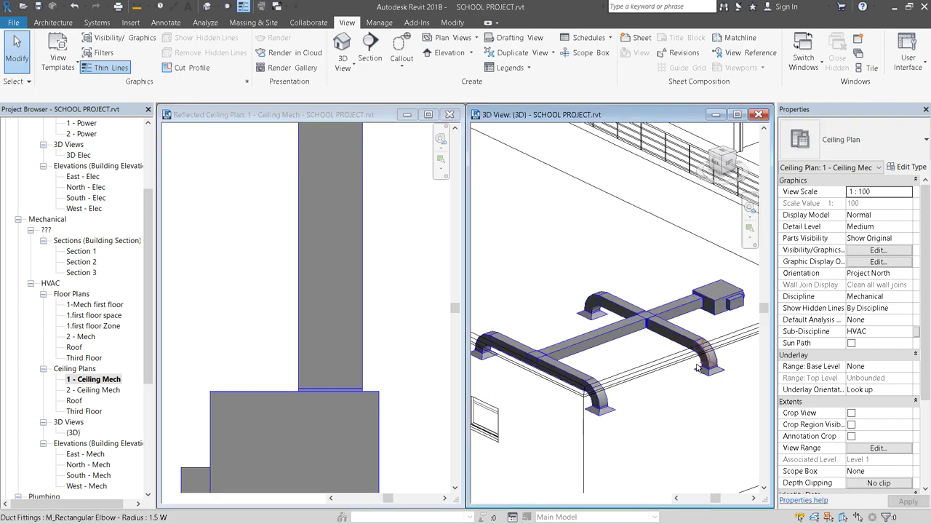
pyautogui.scroll(-3, 624, 363)
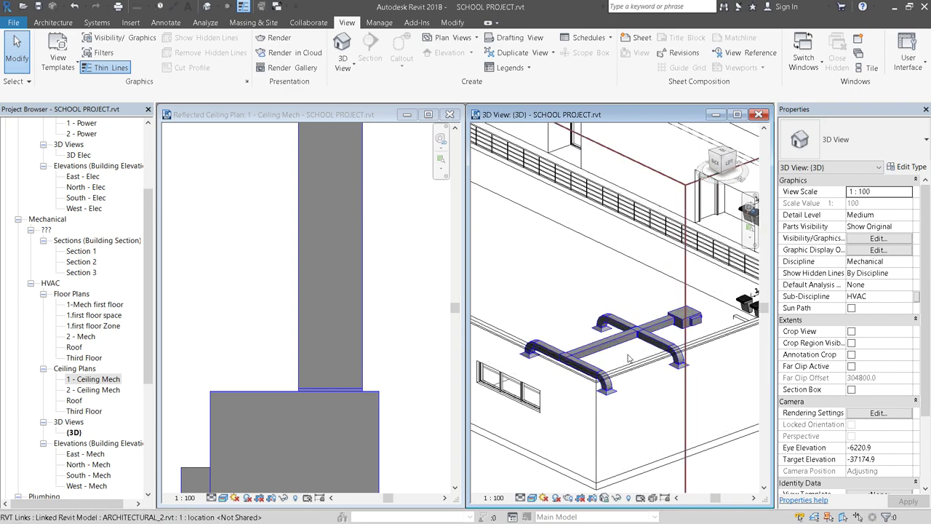
pyautogui.scroll(4, 638, 362)
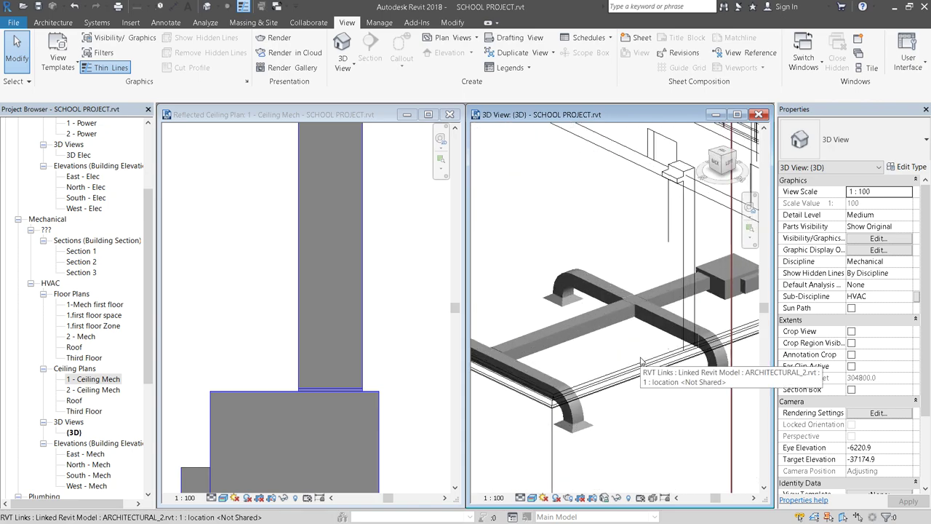
pyautogui.keyDown('shift'); pyautogui.moveTo(610, 238); pyautogui.dragTo(617, 287, button='middle'); pyautogui.keyUp('shift')
pyautogui.scroll(6, 657, 305)
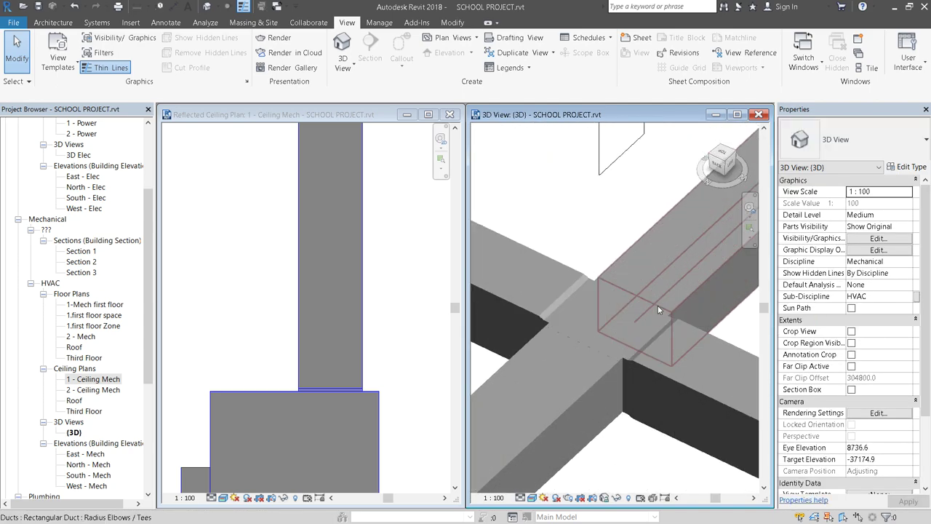
pyautogui.scroll(-3, 533, 412)
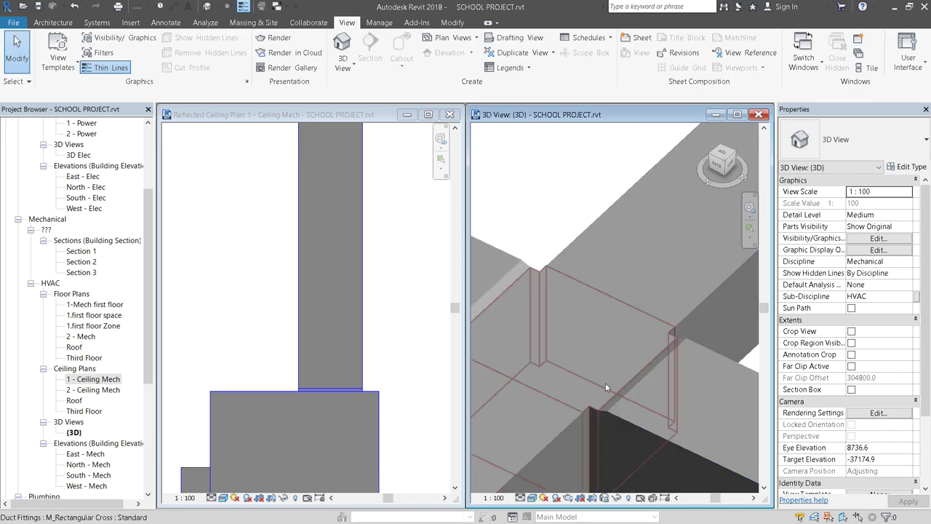
pyautogui.click(557, 345)
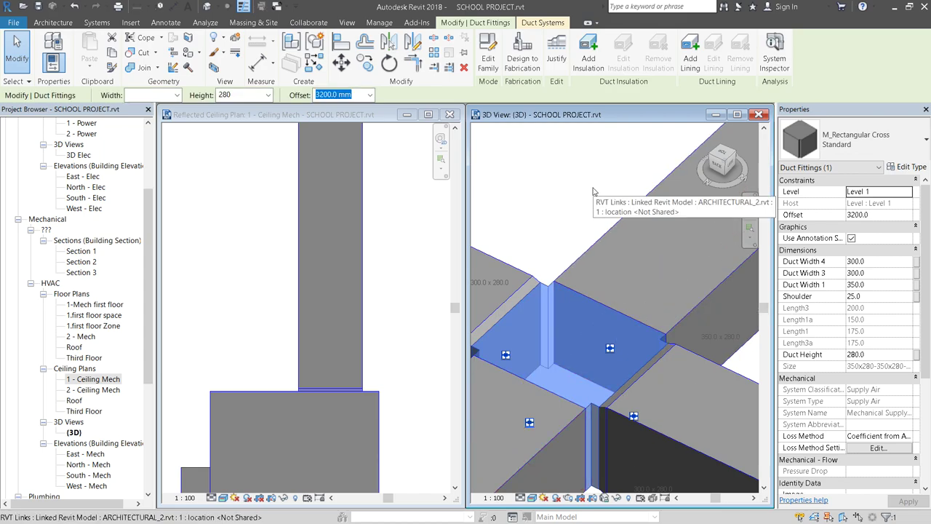
pyautogui.scroll(-1, 596, 214)
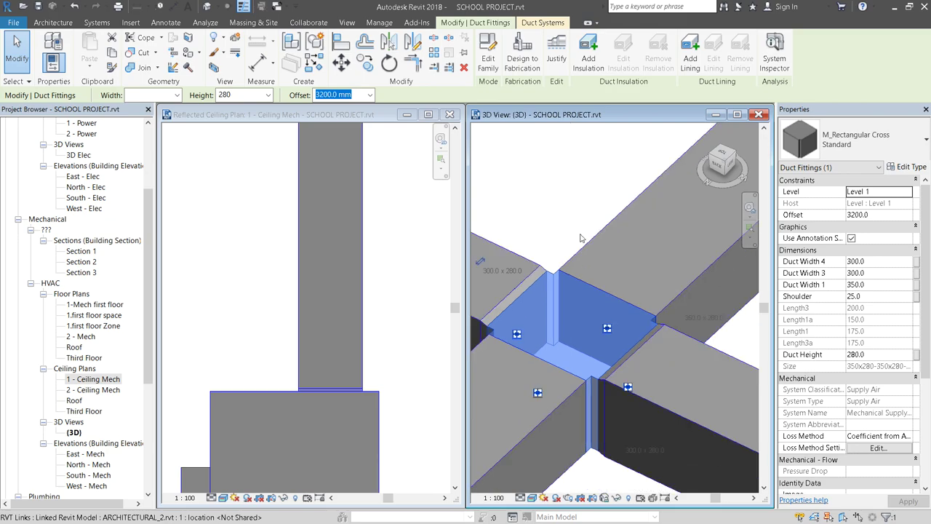
pyautogui.scroll(-1, 605, 254)
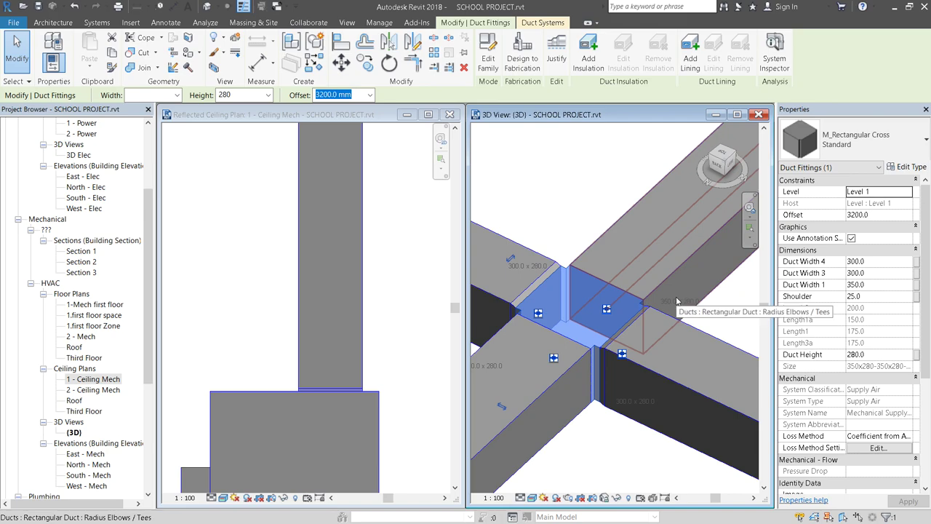
pyautogui.scroll(-5, 676, 300)
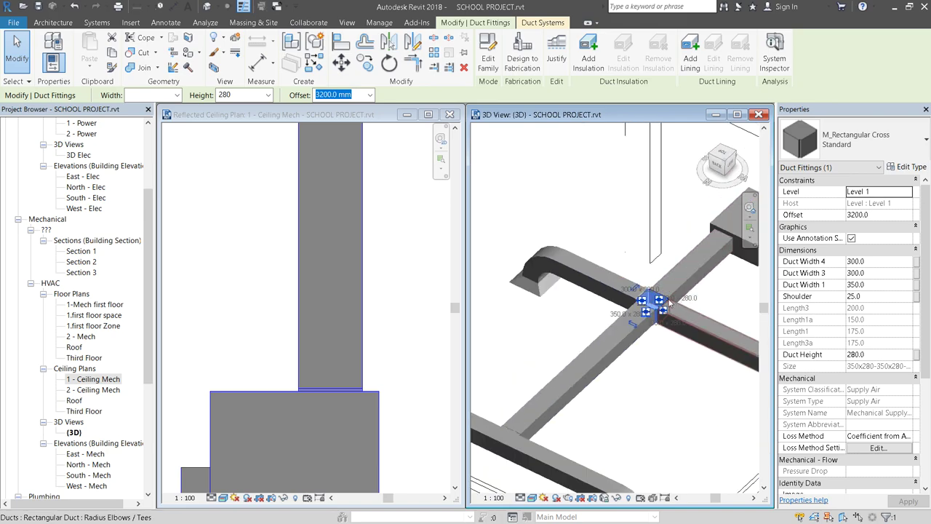
pyautogui.scroll(-2, 669, 302)
pyautogui.scroll(2, 667, 374)
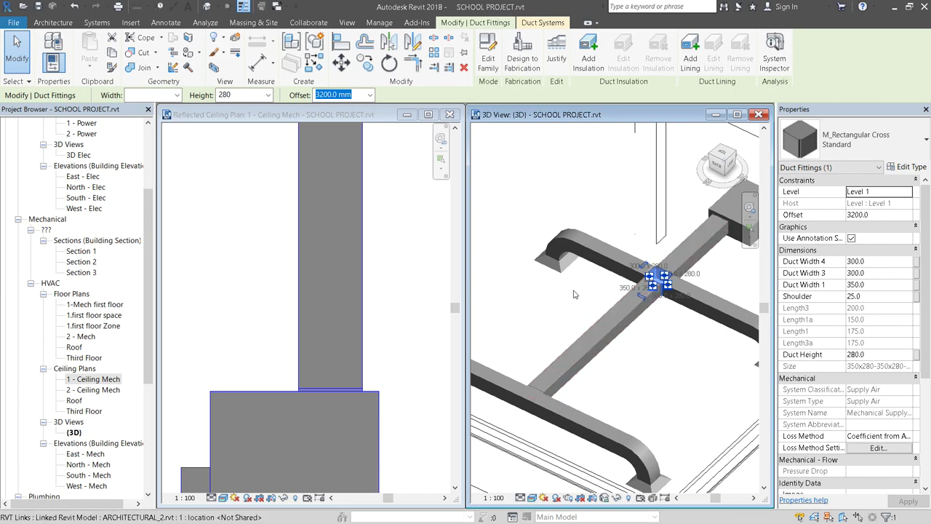
pyautogui.press('Tab')
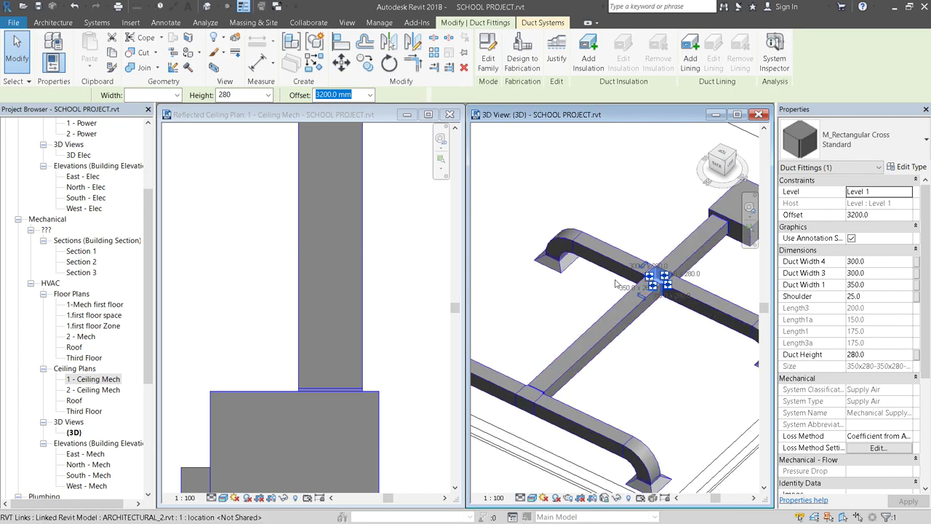
pyautogui.click(278, 219)
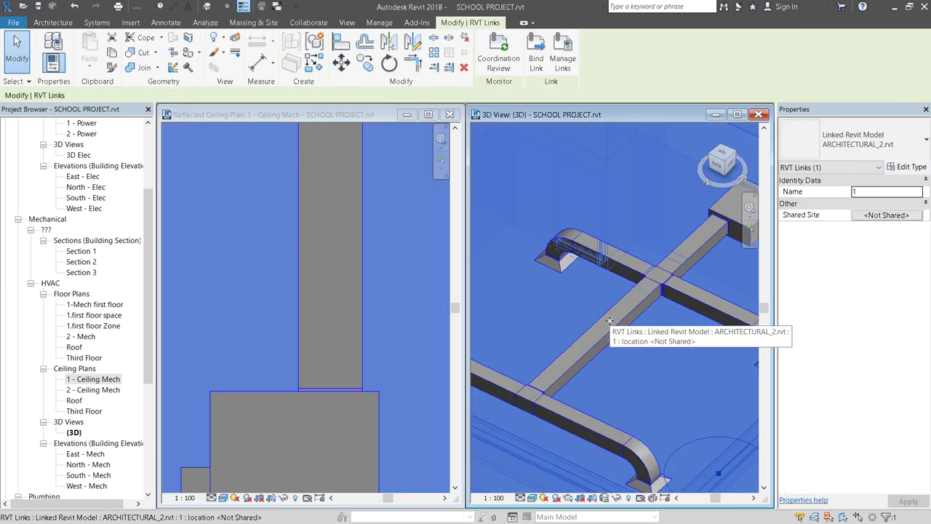
pyautogui.press('Escape')
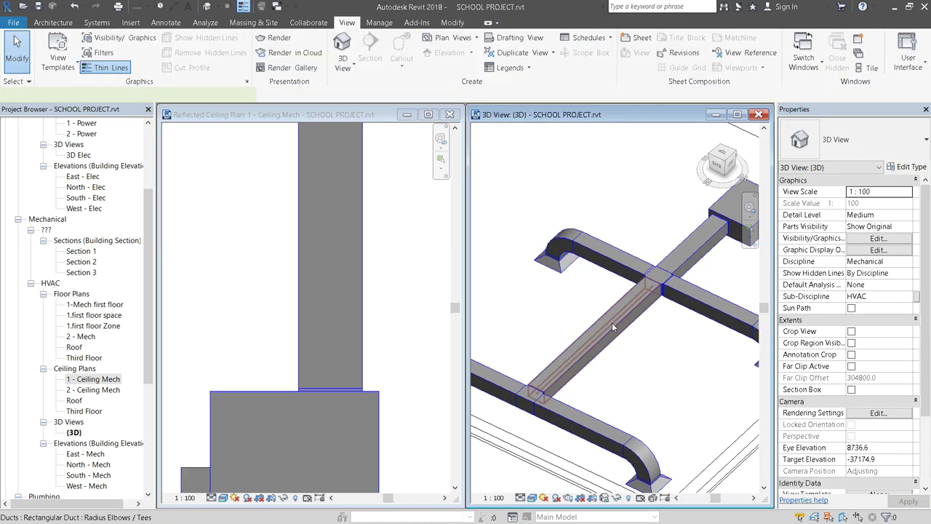
pyautogui.click(612, 322)
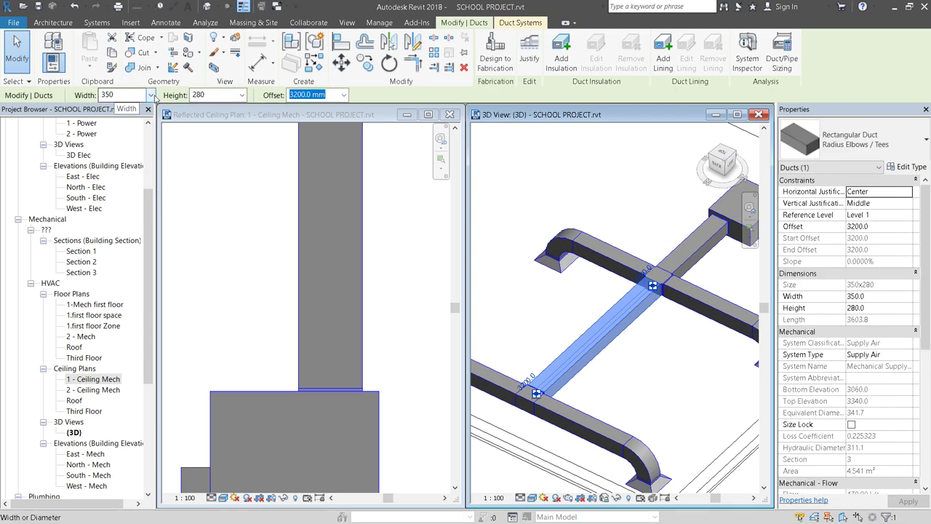
pyautogui.press('Escape')
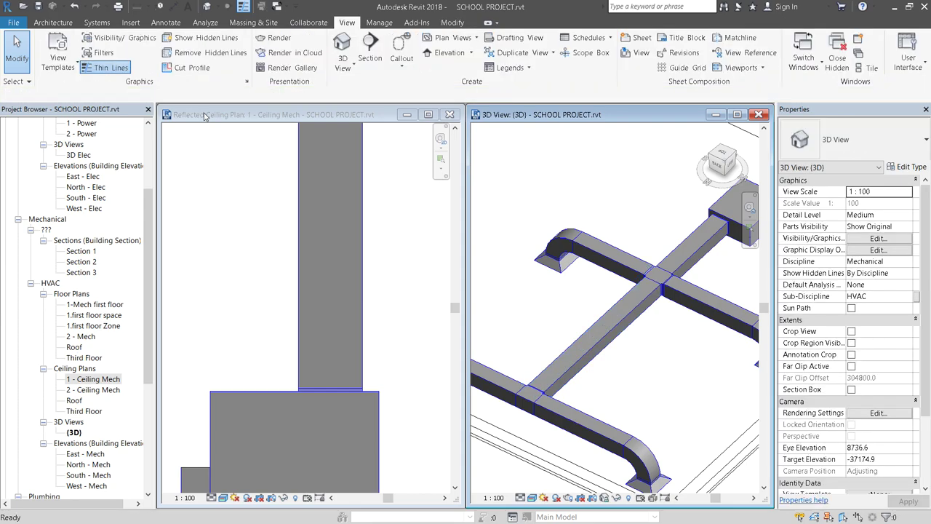
# Close the 3D view and zoom the 1 - Ceiling Mech plan onto the lecture room's duct tree.
pyautogui.scroll(-3, 661, 304)
pyautogui.scroll(-1, 661, 304)
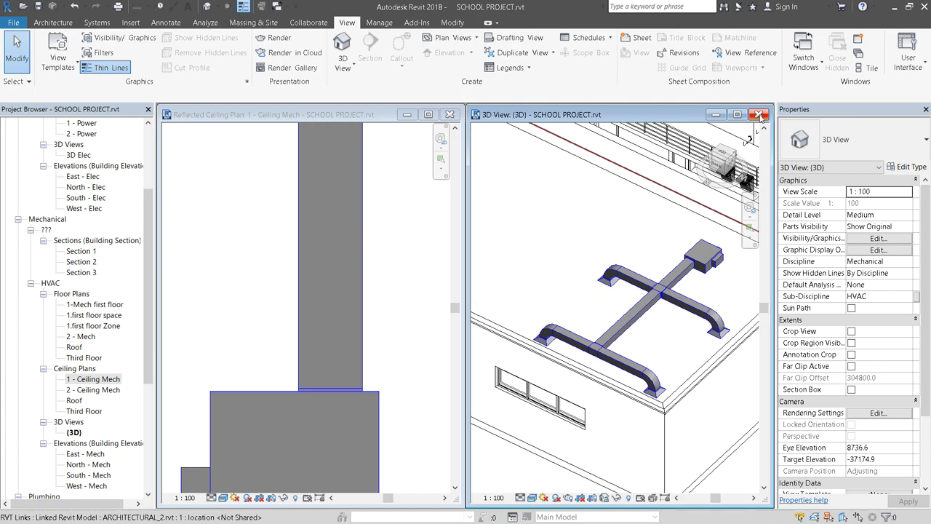
pyautogui.click(759, 114)
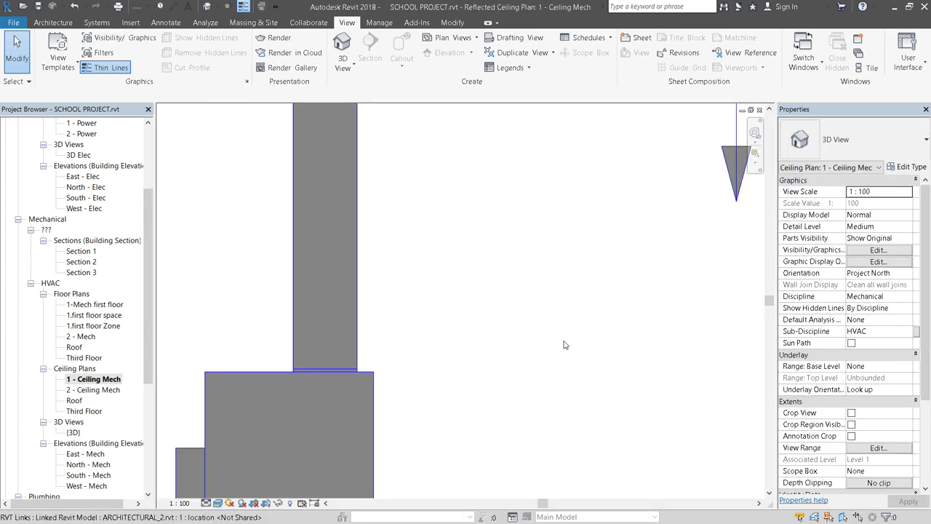
pyautogui.scroll(-3, 417, 353)
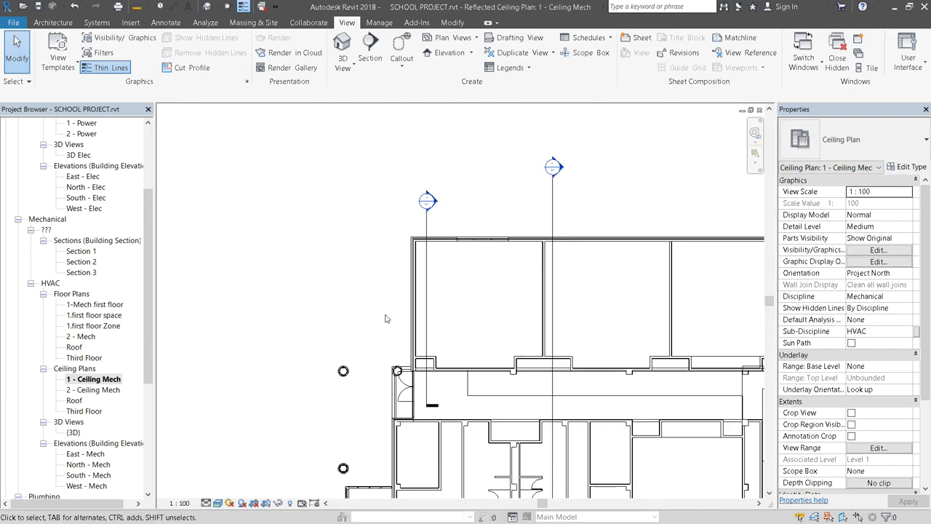
pyautogui.scroll(-2, 489, 339)
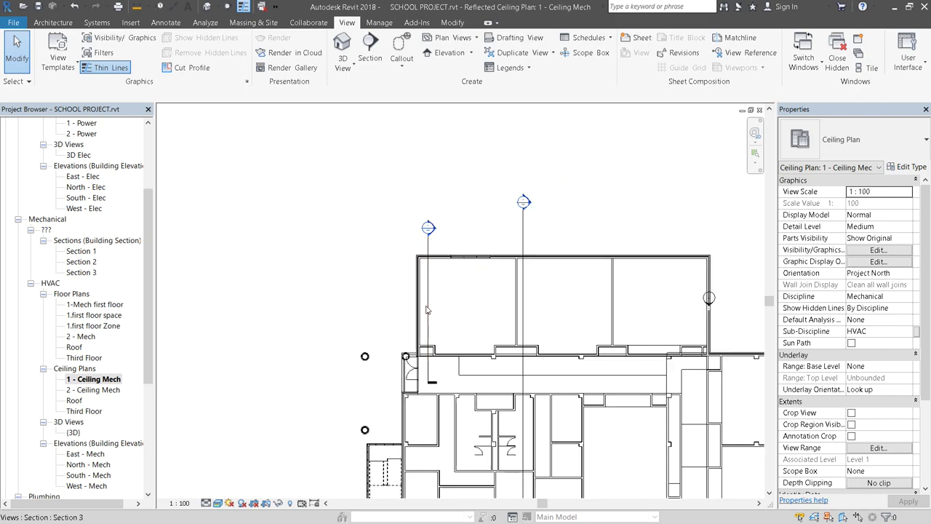
pyautogui.scroll(2, 562, 352)
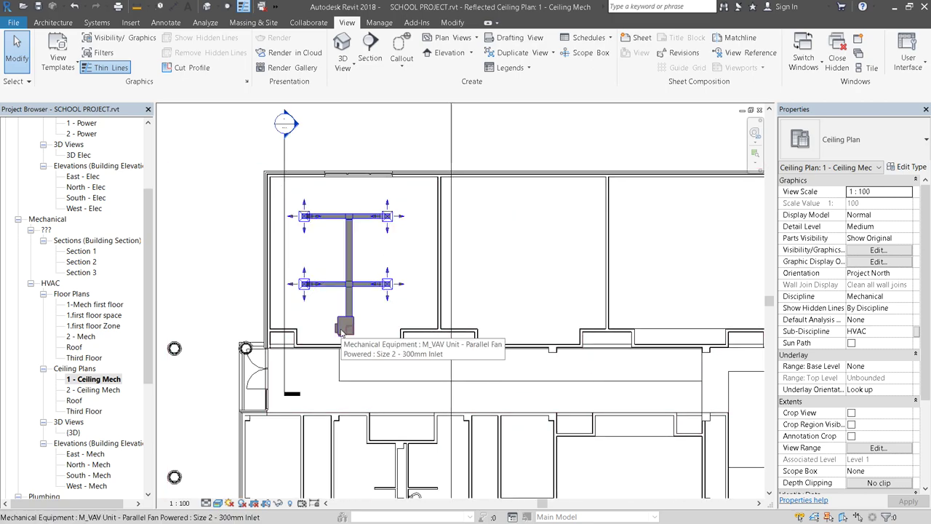
# Show the System Browser and expand Mechanical > Supply Air > M_VAV Unit down to its diffusers.
pyautogui.click(909, 58)
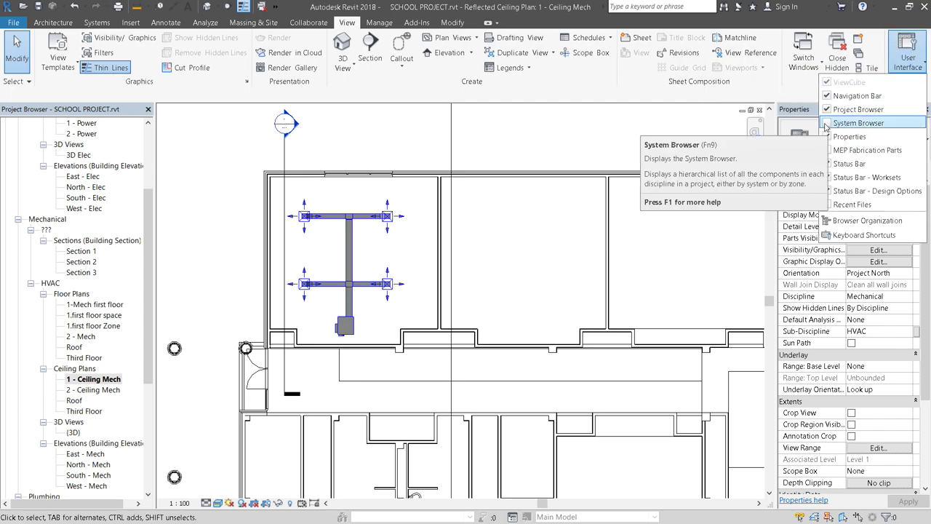
pyautogui.click(837, 123)
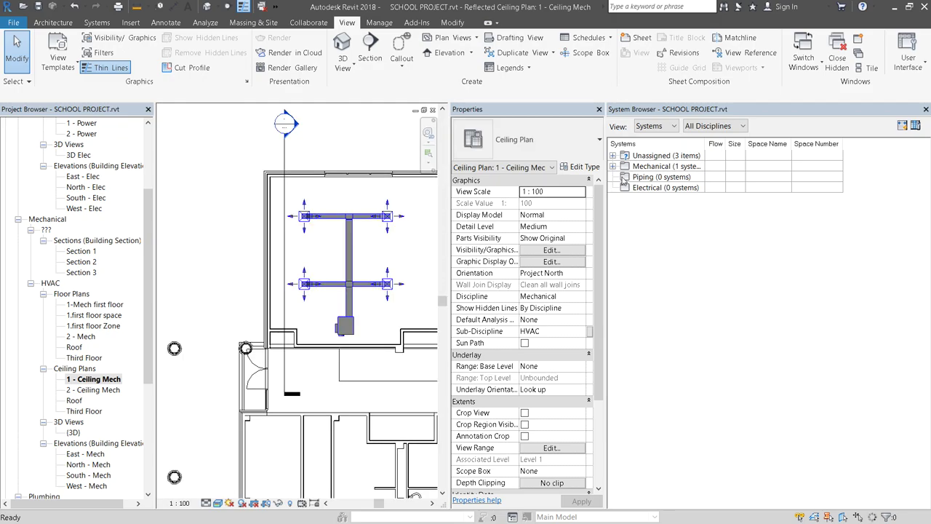
pyautogui.click(613, 167)
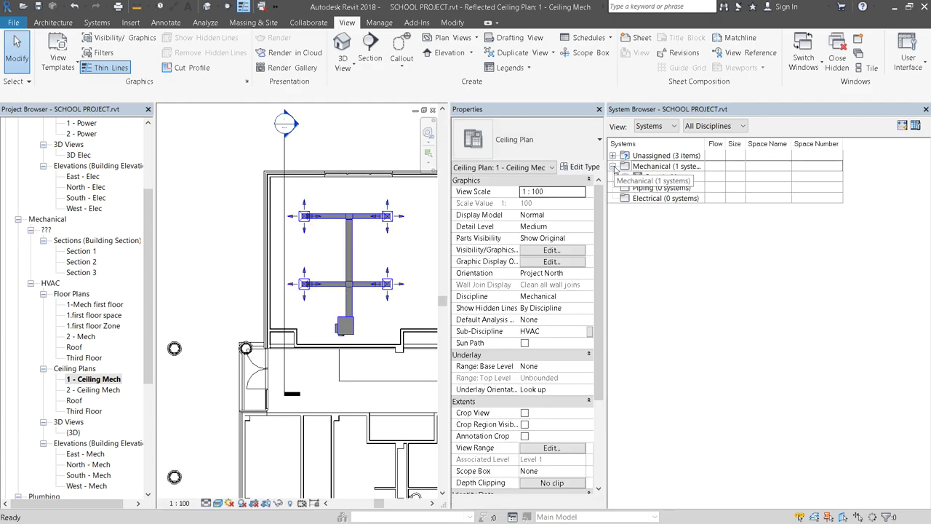
pyautogui.click(658, 168)
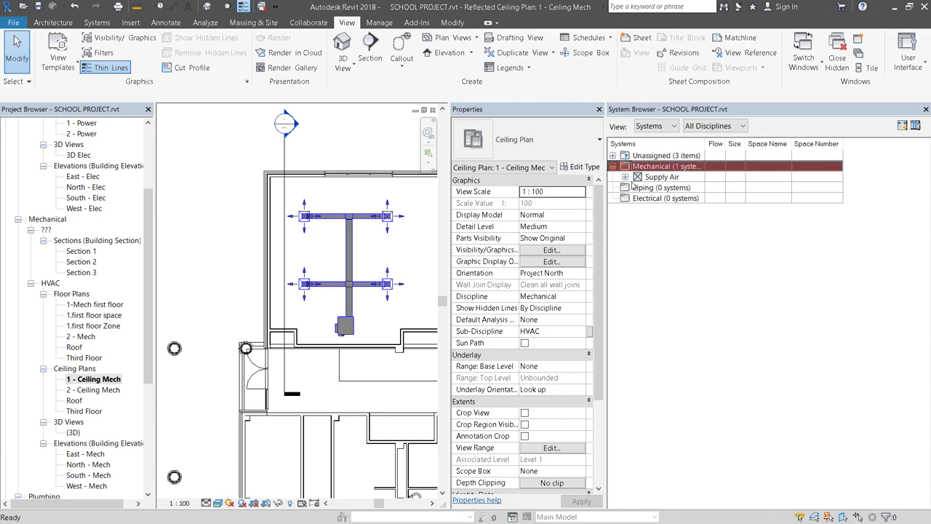
pyautogui.click(625, 177)
pyautogui.click(637, 179)
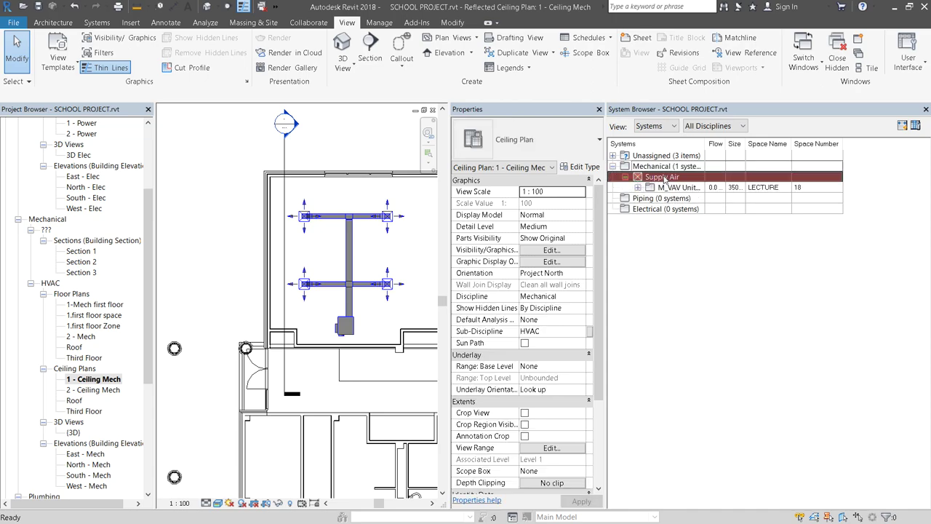
pyautogui.click(638, 187)
pyautogui.click(647, 188)
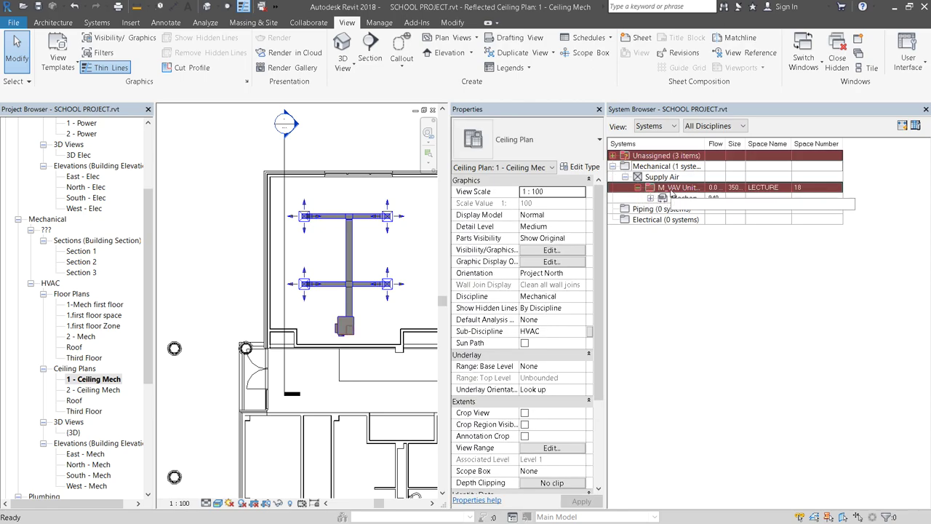
pyautogui.click(670, 199)
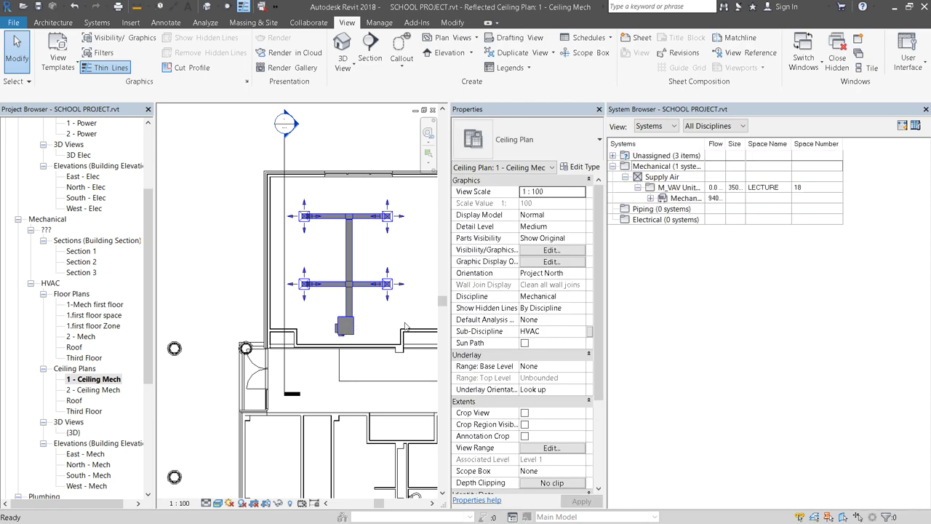
pyautogui.click(649, 199)
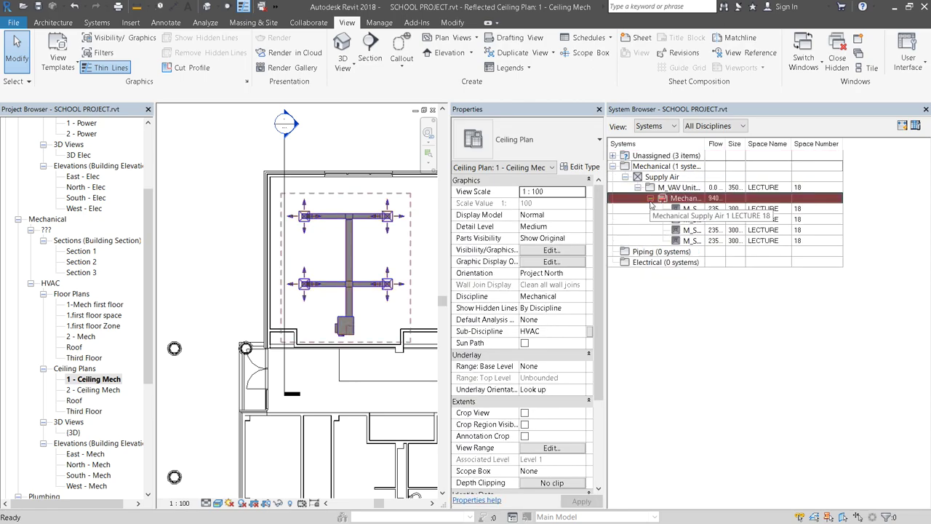
# Select the LECTURE 18 supply diffusers one by one to locate them in the plan.
pyautogui.click(692, 208)
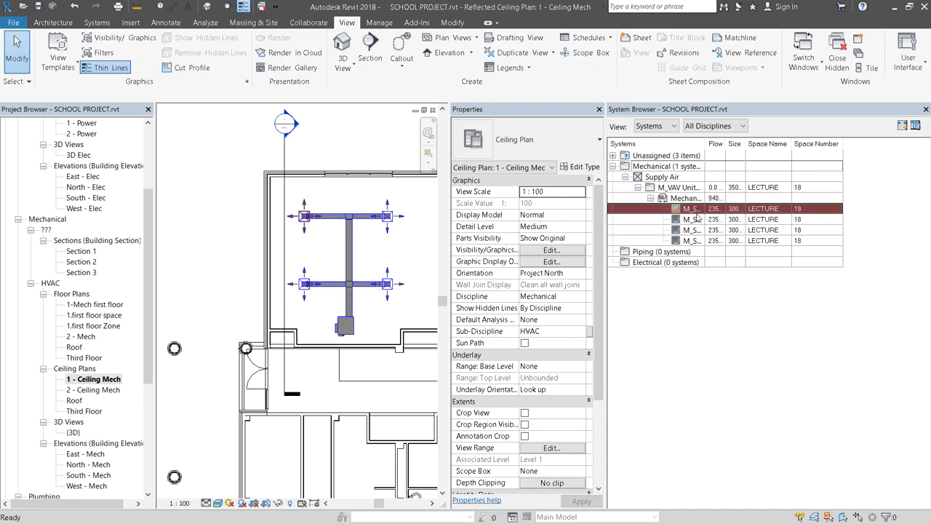
pyautogui.click(695, 229)
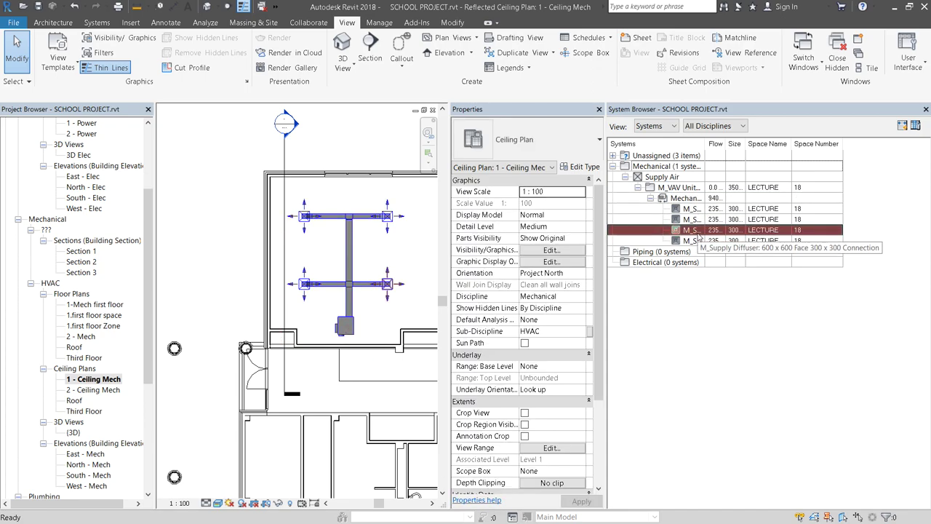
pyautogui.click(695, 240)
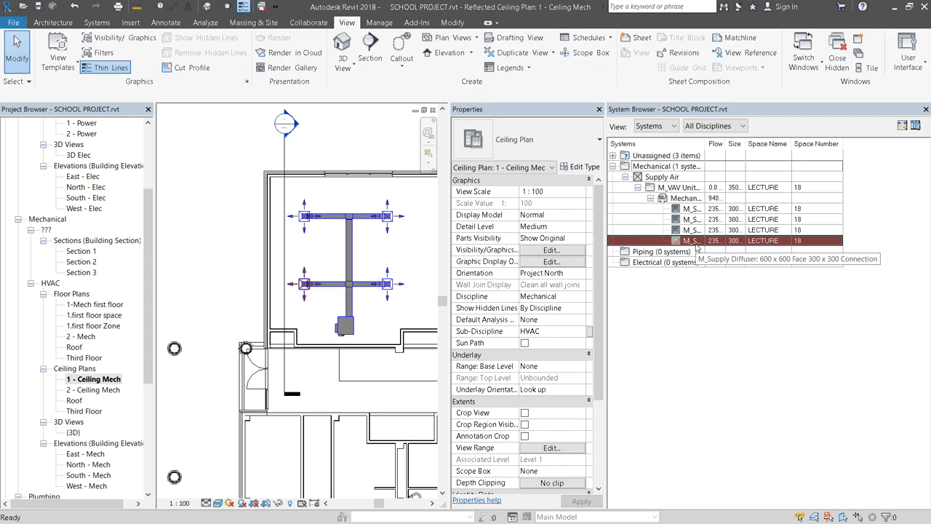
pyautogui.press('Escape')
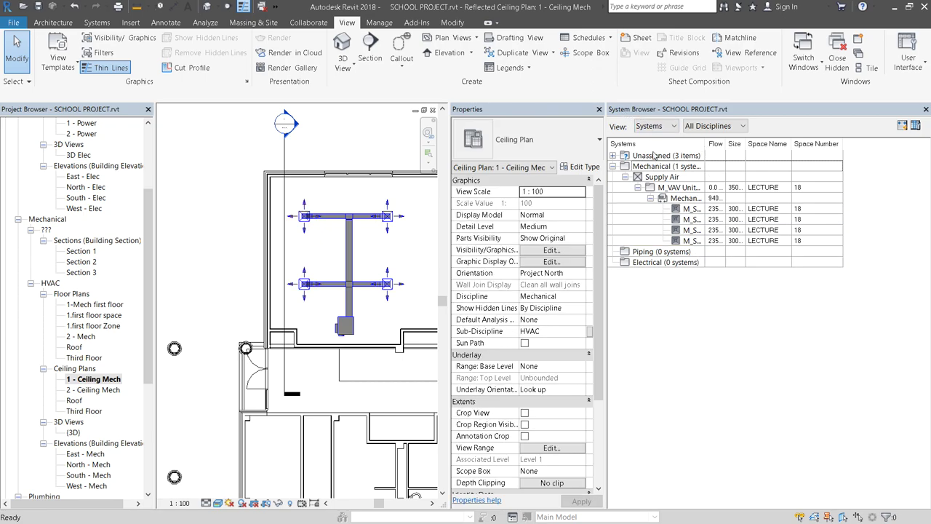
pyautogui.click(690, 230)
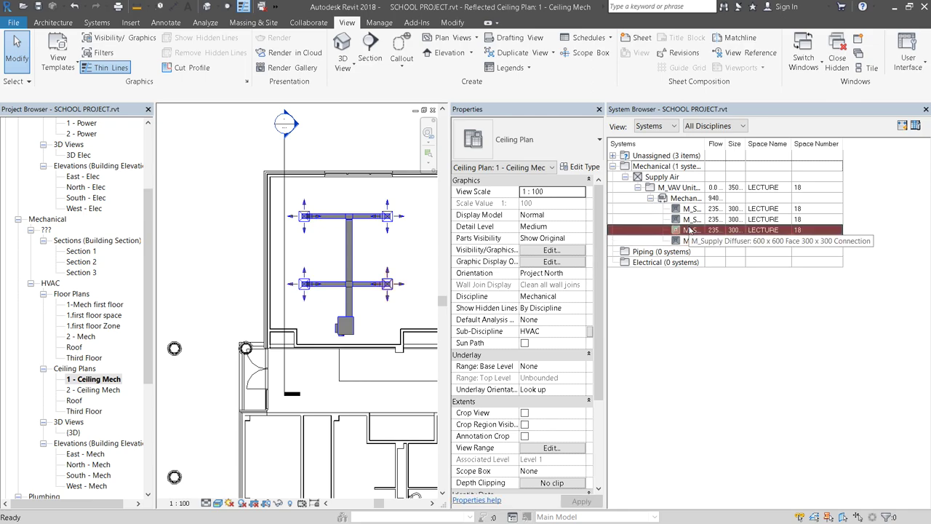
pyautogui.click(689, 209)
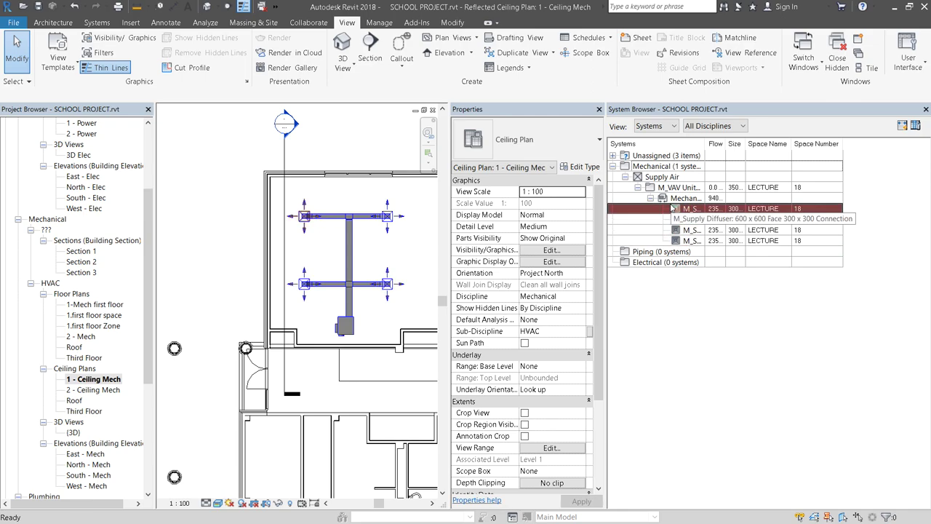
pyautogui.press('Escape')
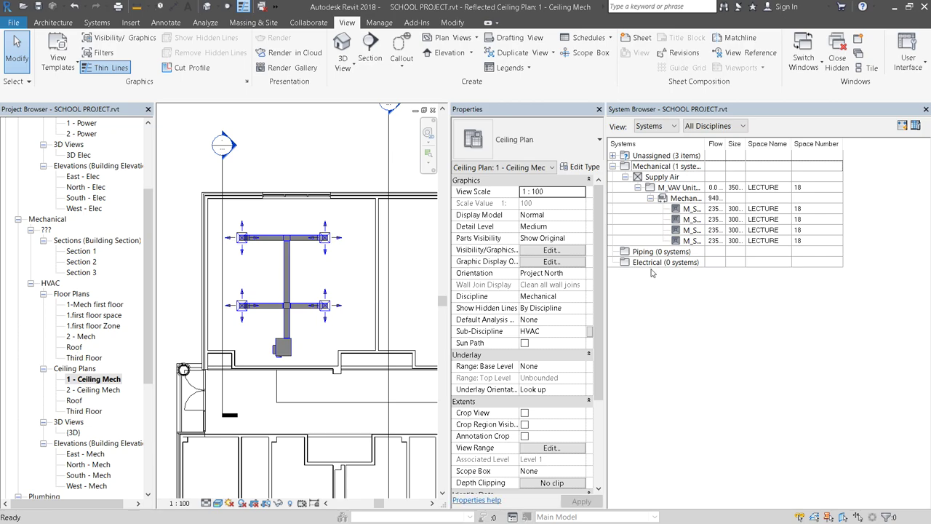
pyautogui.scroll(-2, 296, 355)
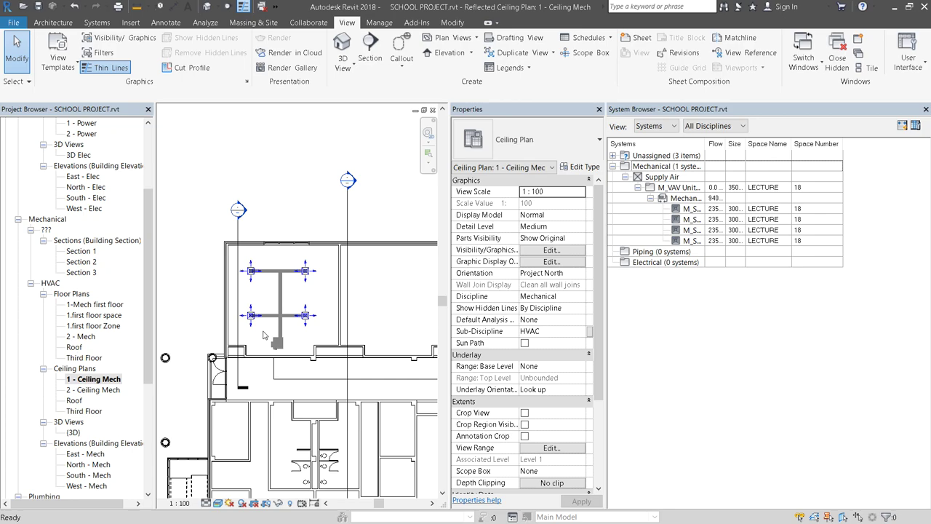
# Check the LECTURE 17 space's airflow, then close the System Browser and deselect the space.
pyautogui.click(378, 318)
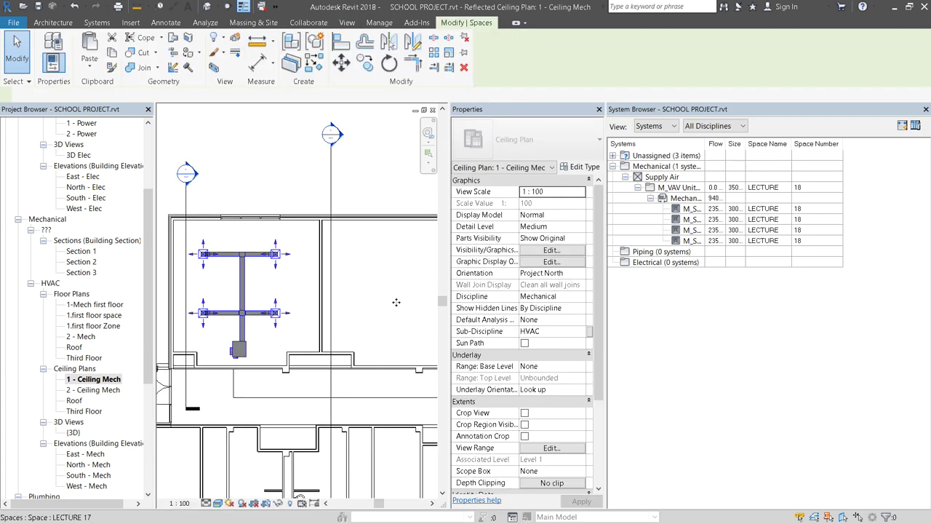
pyautogui.click(925, 109)
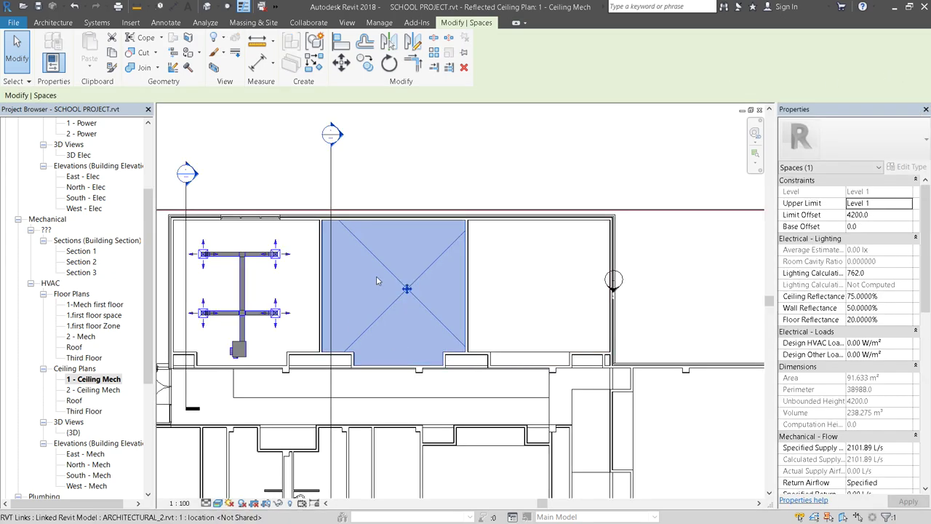
pyautogui.scroll(-2, 376, 280)
pyautogui.scroll(4, 305, 189)
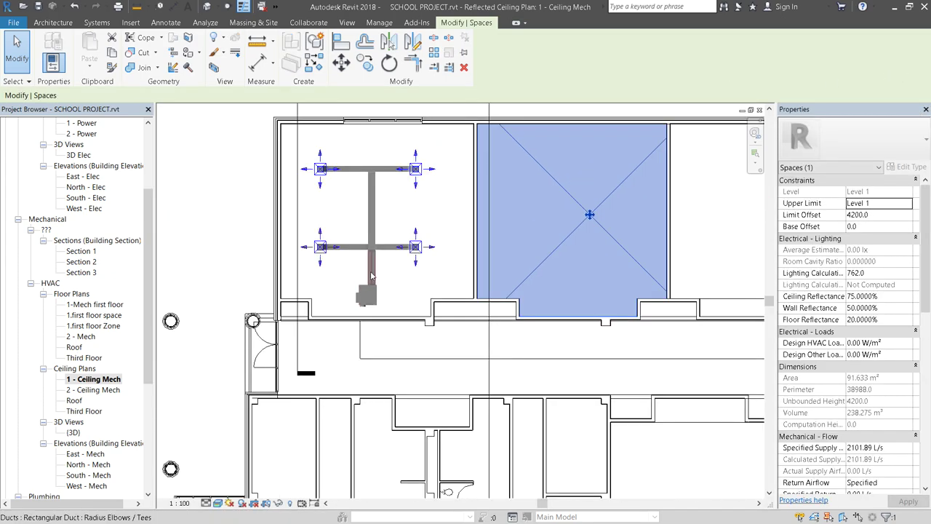
pyautogui.click(244, 145)
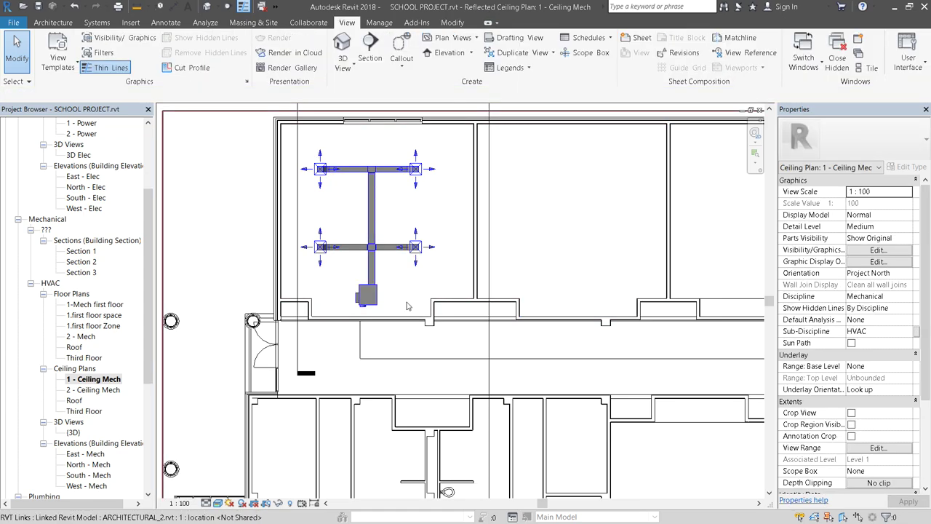
pyautogui.scroll(-1, 407, 306)
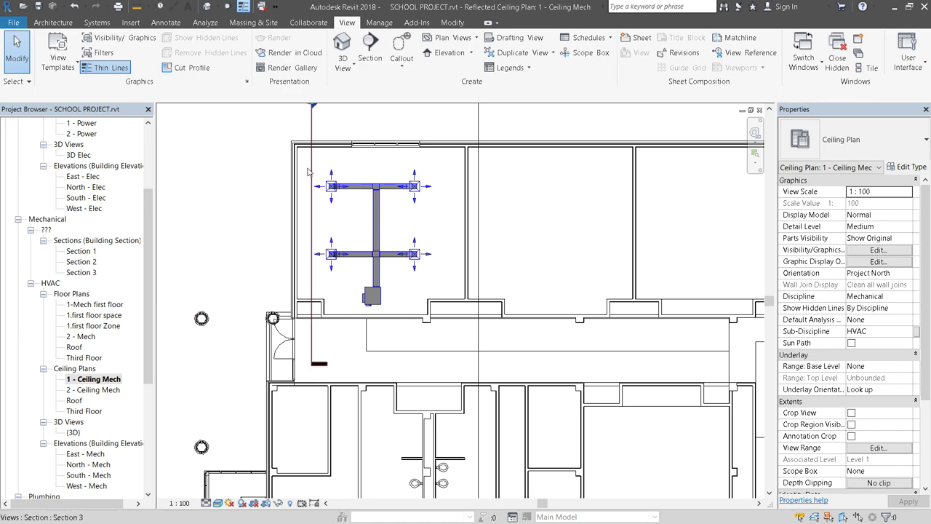
# Window-select the LECTURE 18 duct assembly and filter it, keeping all 24 items.
pyautogui.moveTo(281, 164); pyautogui.dragTo(440, 323)
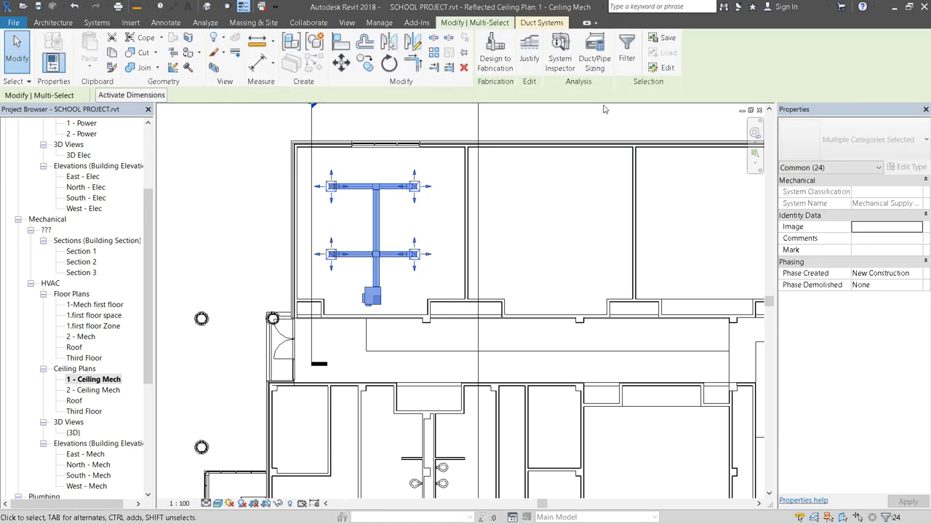
pyautogui.click(626, 58)
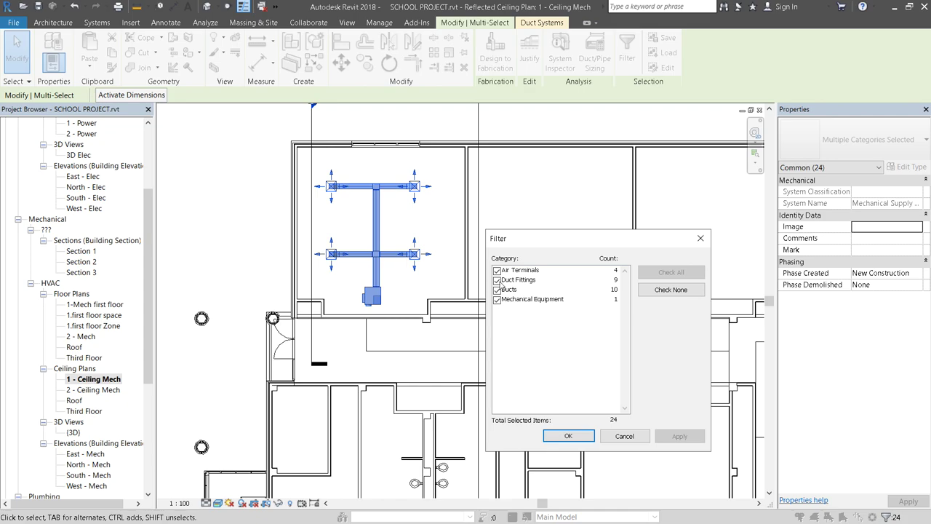
pyautogui.press('Return')
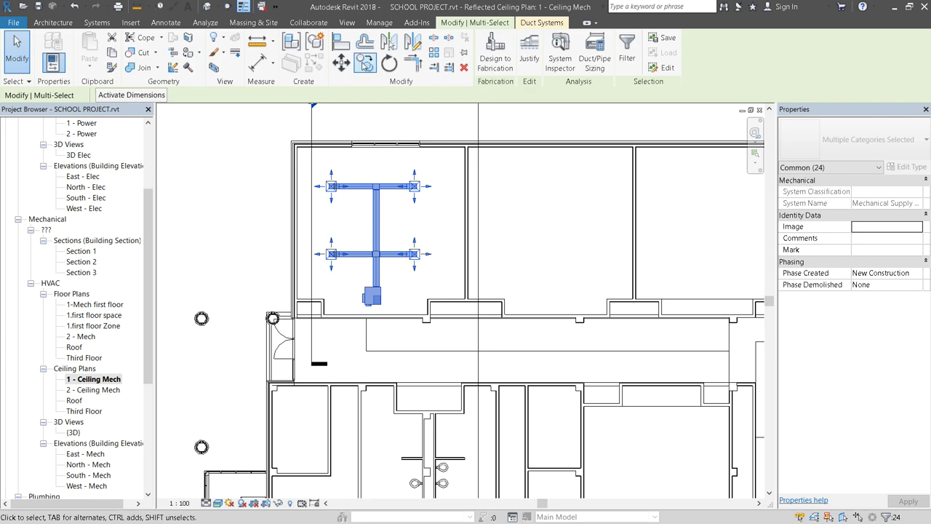
# Copy the ductwork, diffusers and VAV unit into the middle and right rooms using Multiple and Constrain.
pyautogui.click(365, 62)
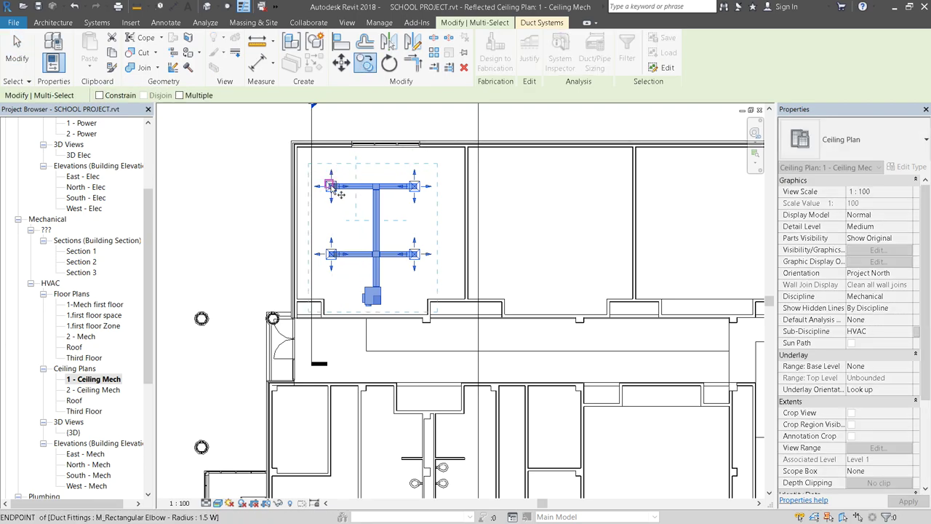
pyautogui.scroll(4, 333, 189)
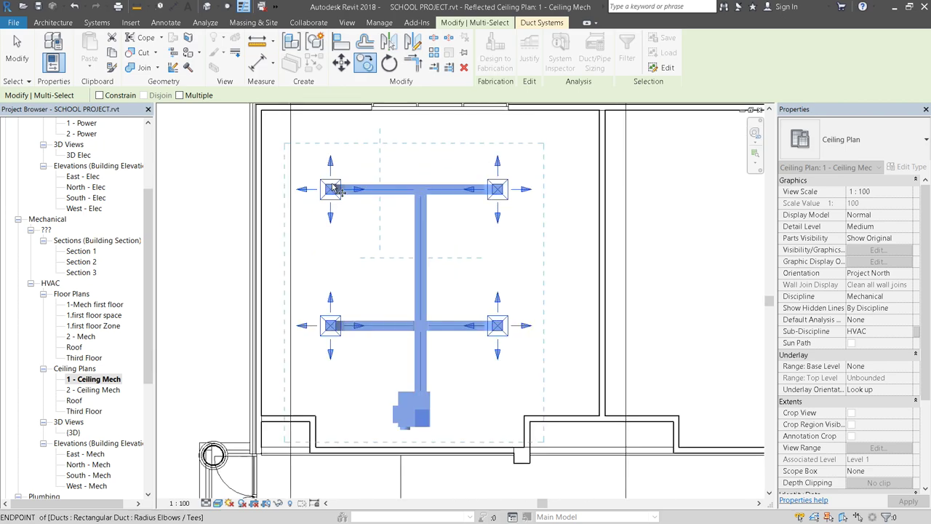
pyautogui.click(333, 192)
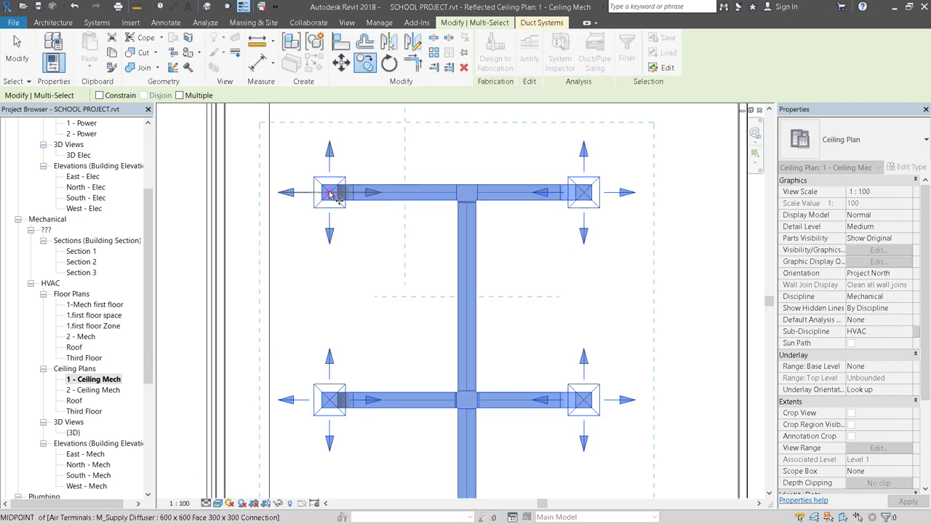
pyautogui.scroll(-4, 241, 191)
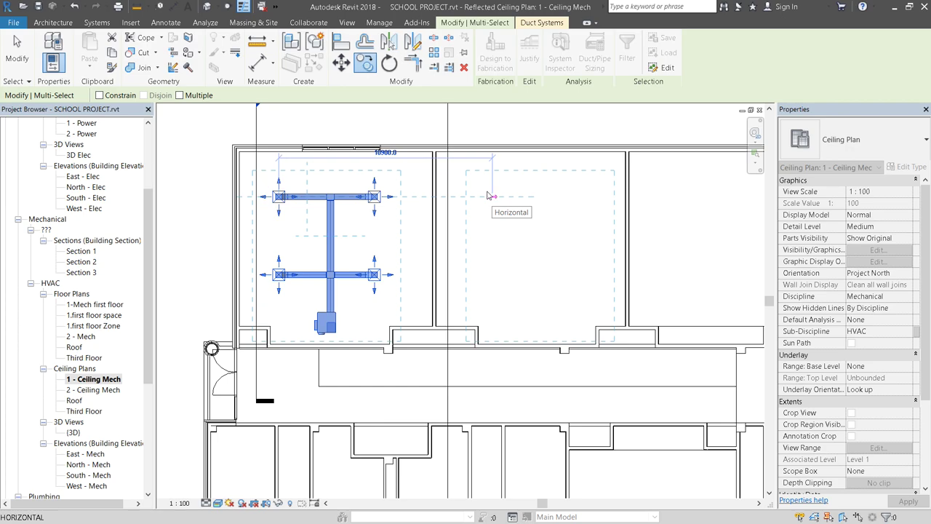
pyautogui.click(183, 95)
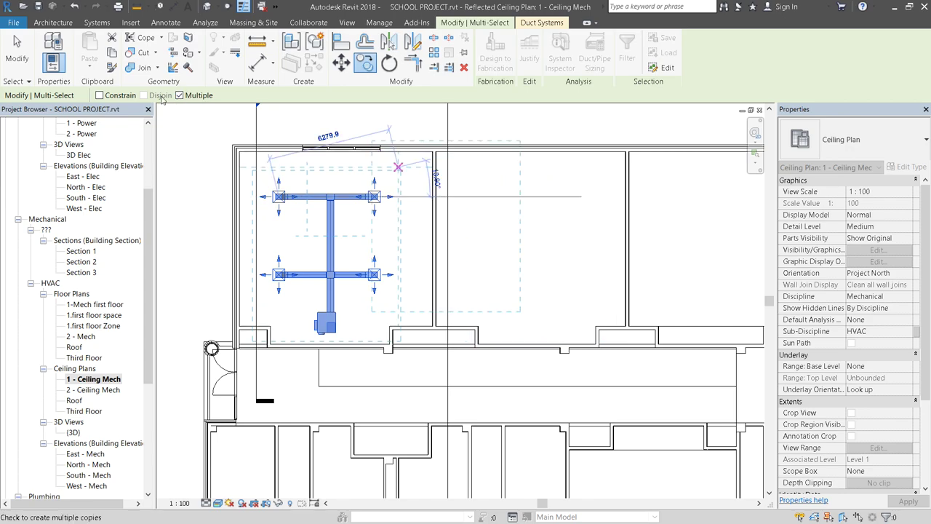
pyautogui.click(99, 95)
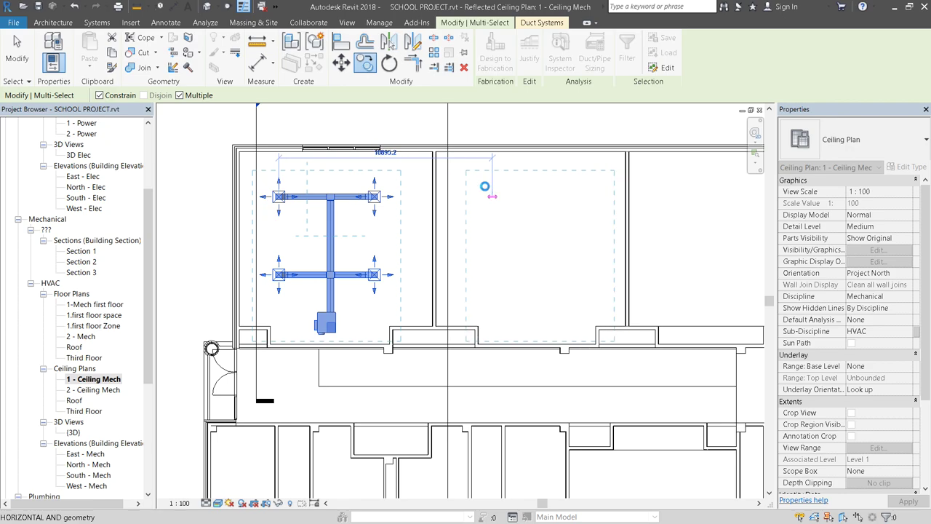
pyautogui.click(590, 198)
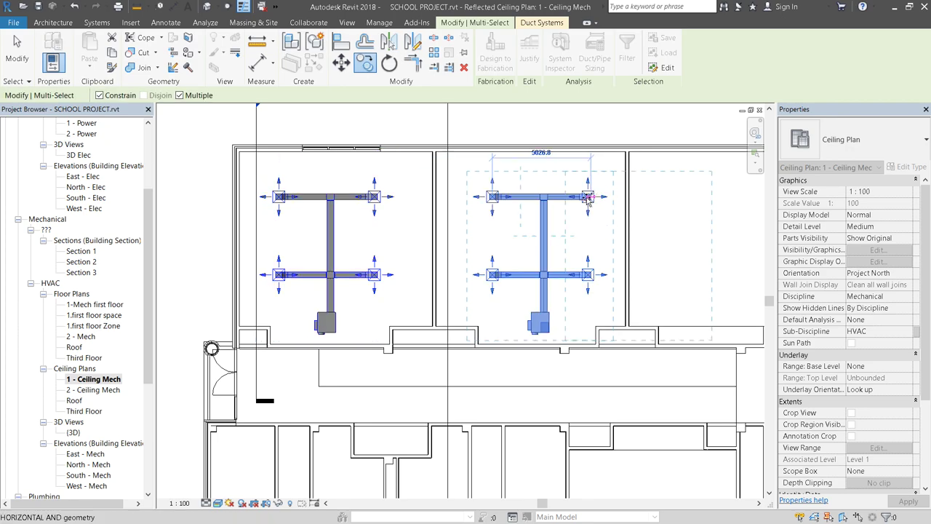
pyautogui.scroll(-4, 591, 196)
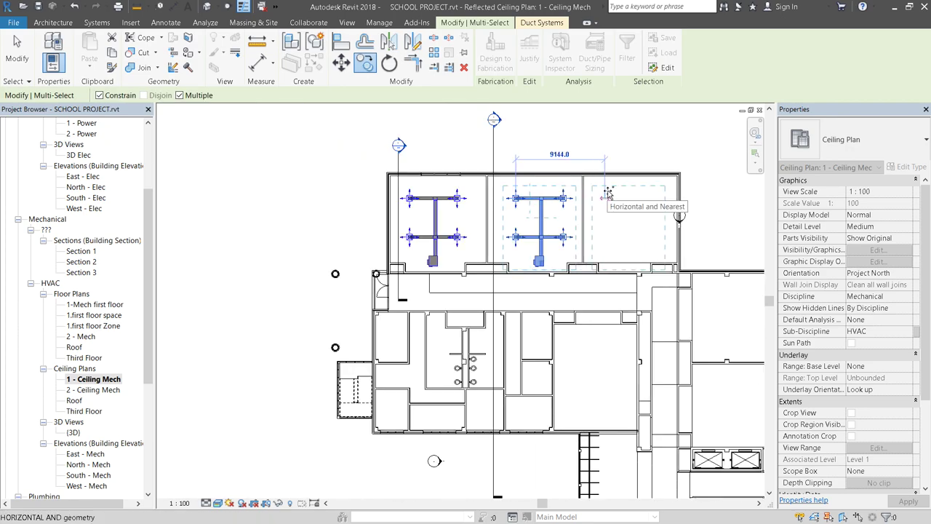
pyautogui.scroll(4, 602, 193)
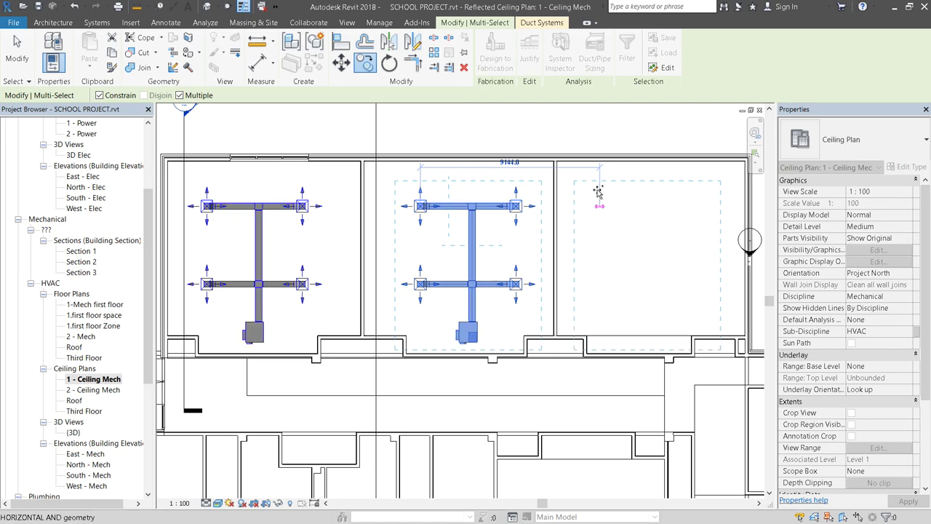
pyautogui.click(597, 191)
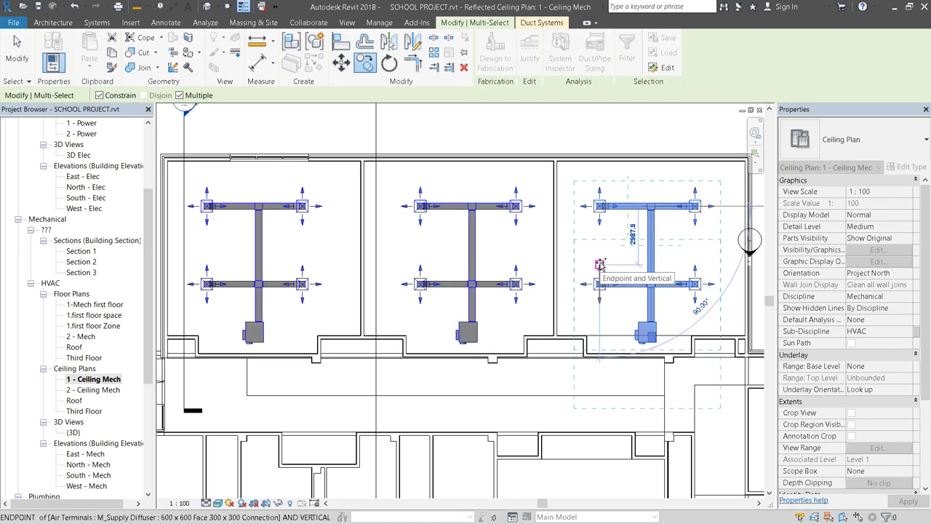
pyautogui.scroll(-2, 599, 264)
pyautogui.scroll(-1, 600, 264)
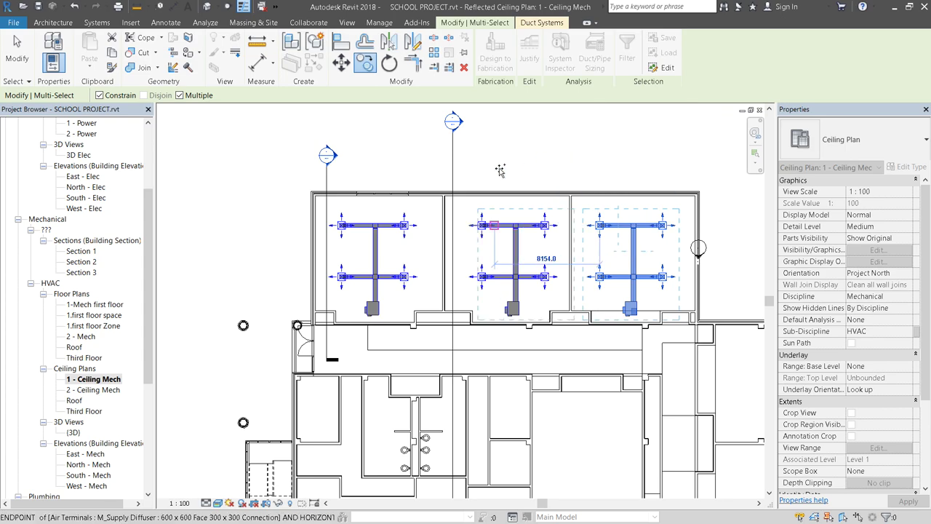
pyautogui.scroll(1, 500, 170)
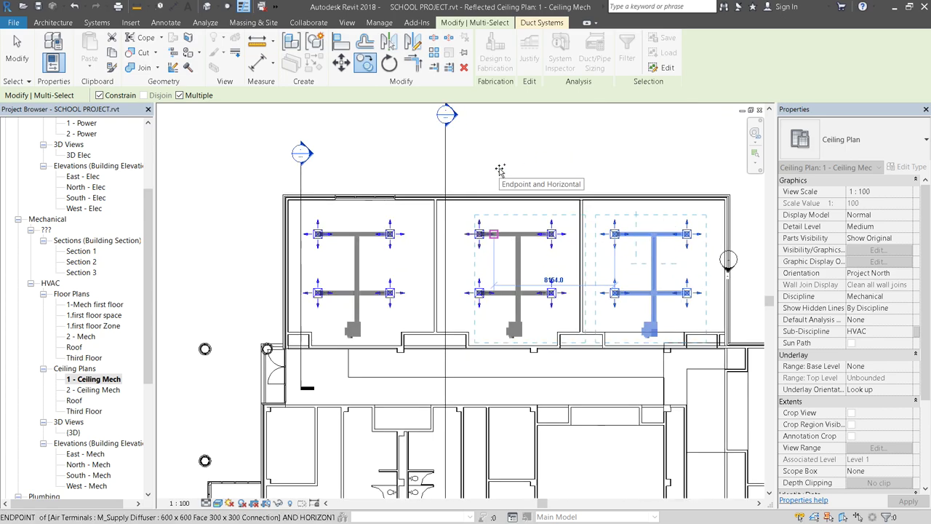
pyautogui.scroll(1, 499, 170)
pyautogui.press('Escape')
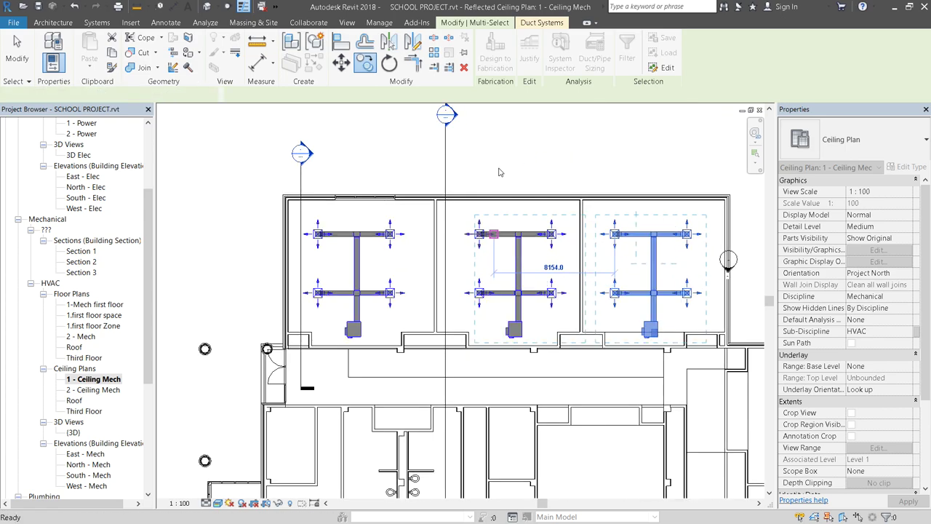
pyautogui.press('Escape')
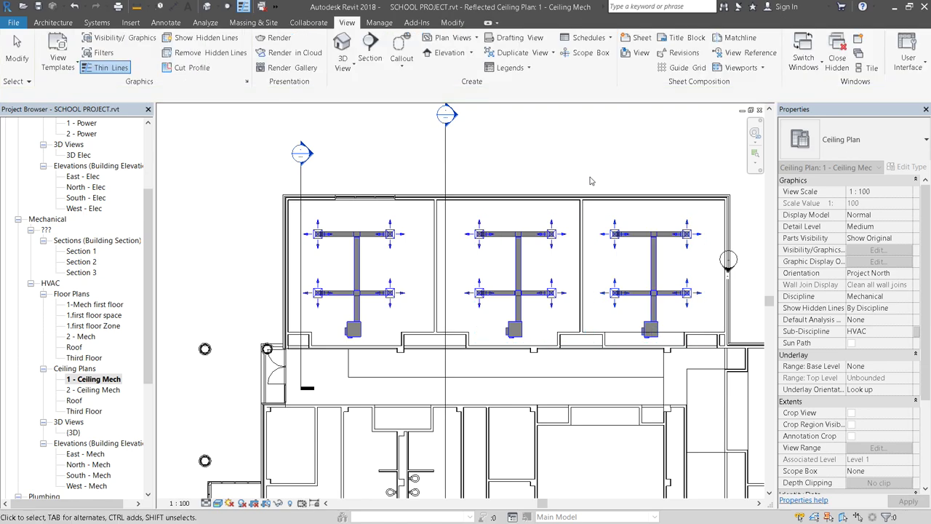
# Reopen the System Browser, widen the plan area and dock Properties on the left.
pyautogui.click(908, 62)
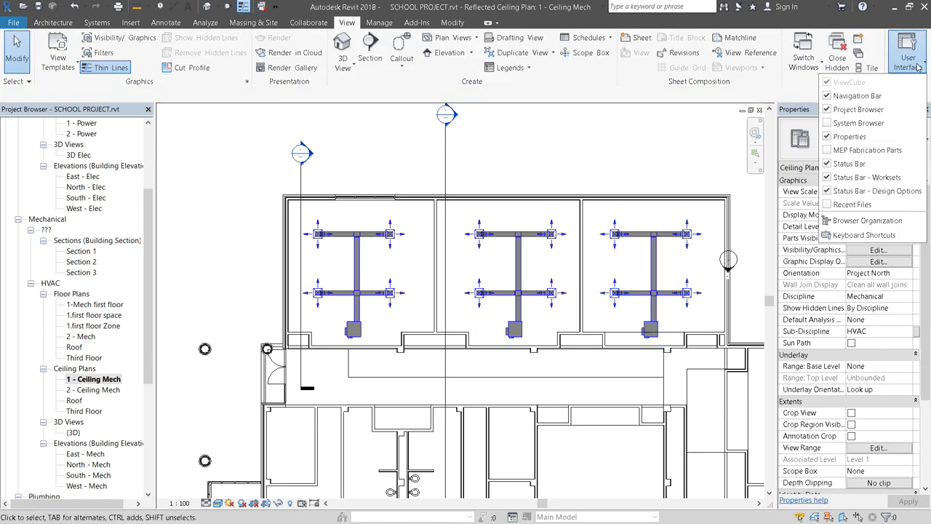
pyautogui.click(826, 125)
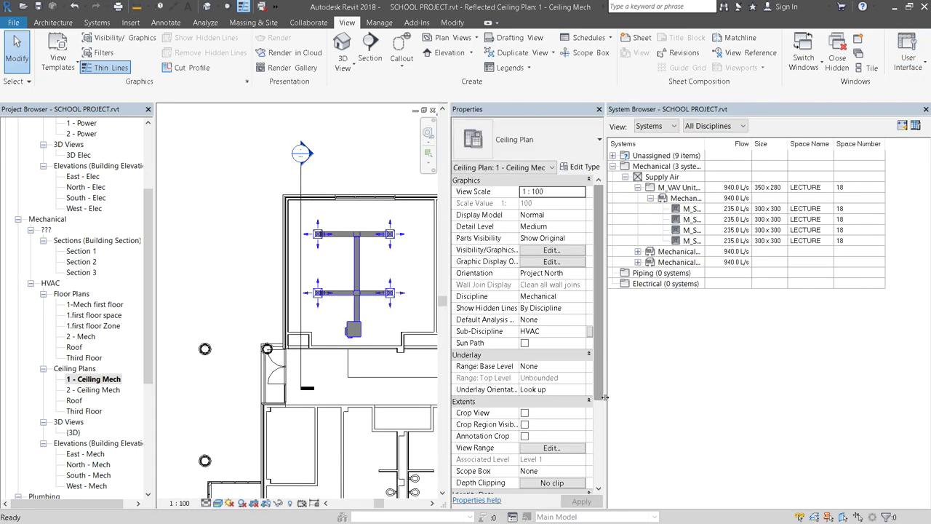
pyautogui.moveTo(604, 416); pyautogui.dragTo(733, 414)
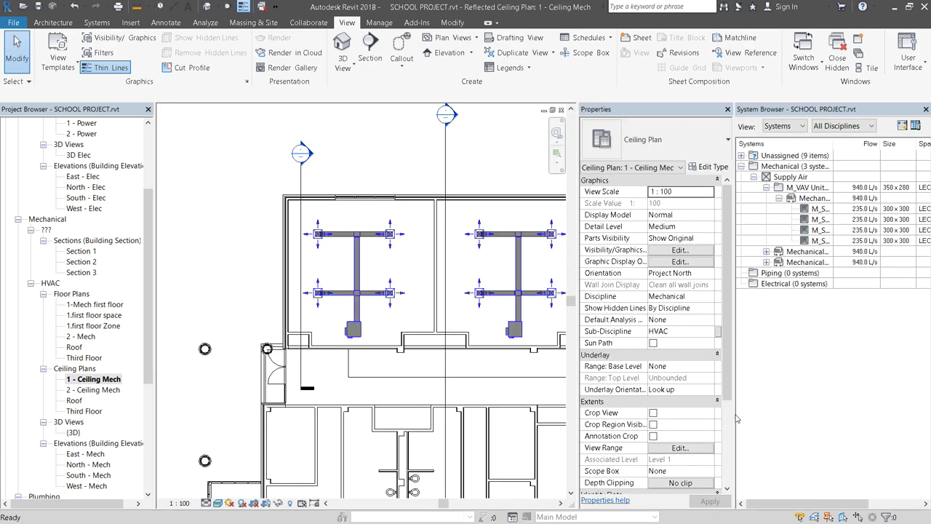
pyautogui.moveTo(734, 416); pyautogui.dragTo(761, 436)
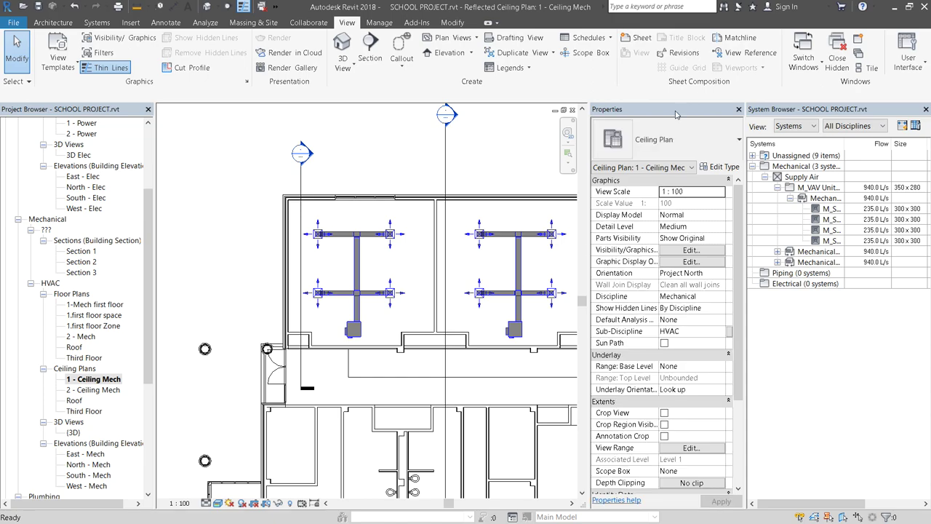
pyautogui.moveTo(674, 115)
pyautogui.mouseDown()
pyautogui.moveTo(438, 153)
pyautogui.moveTo(249, 149)
pyautogui.moveTo(64, 126)
pyautogui.mouseUp()
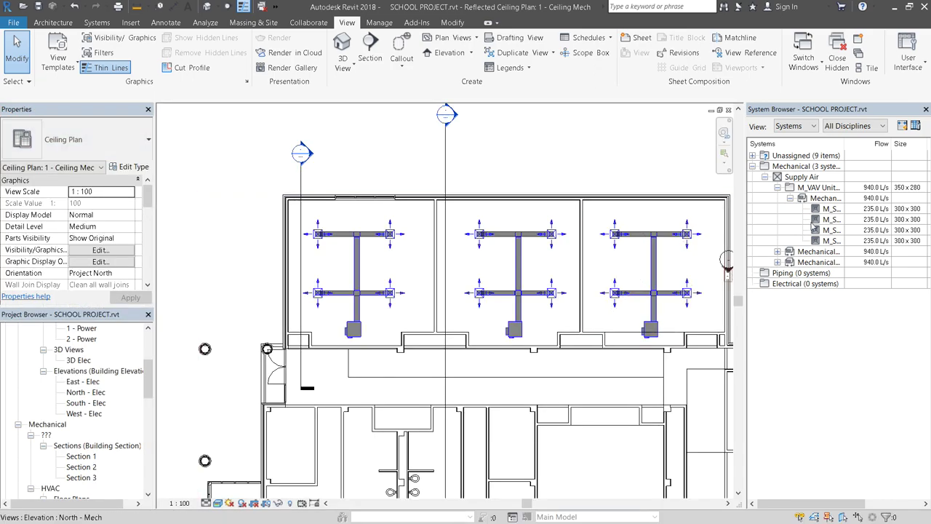
# Assign the middle room's VAV unit as equipment for Mechanical Supply Air 1.
pyautogui.click(777, 250)
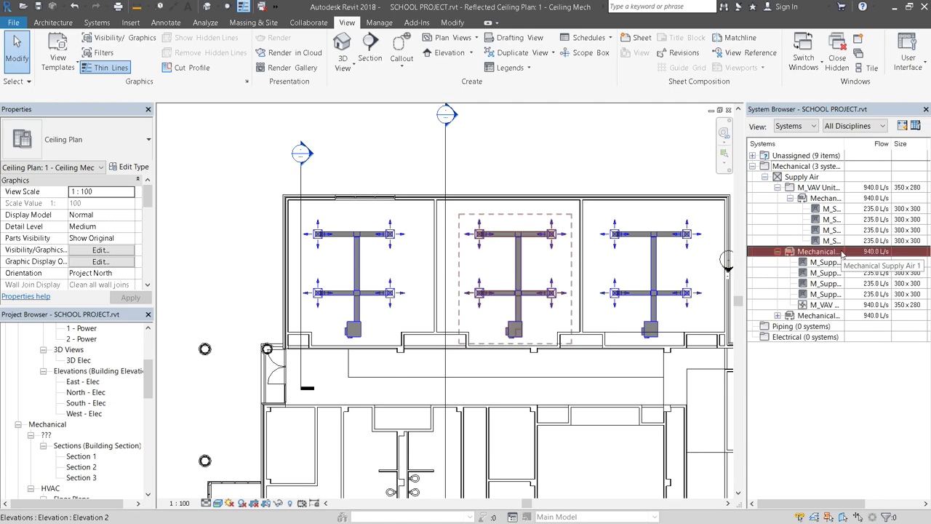
pyautogui.click(827, 261)
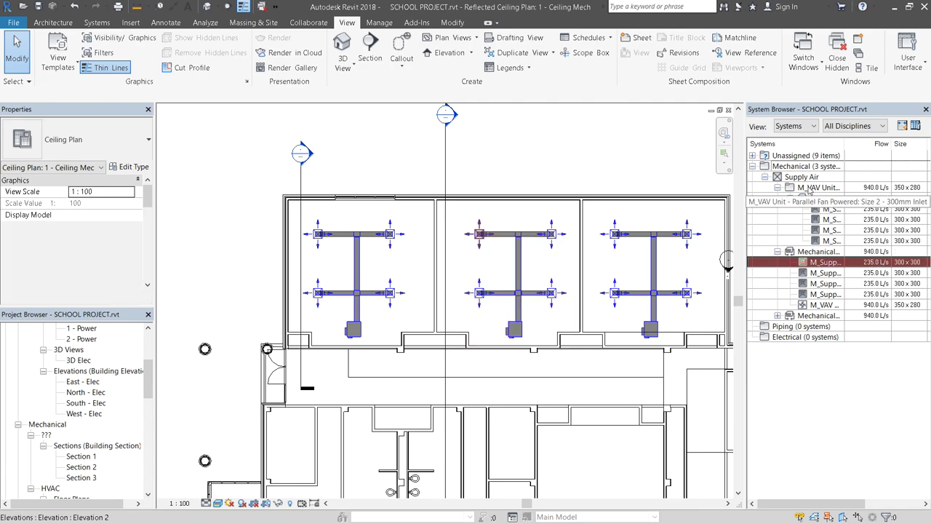
pyautogui.click(824, 198)
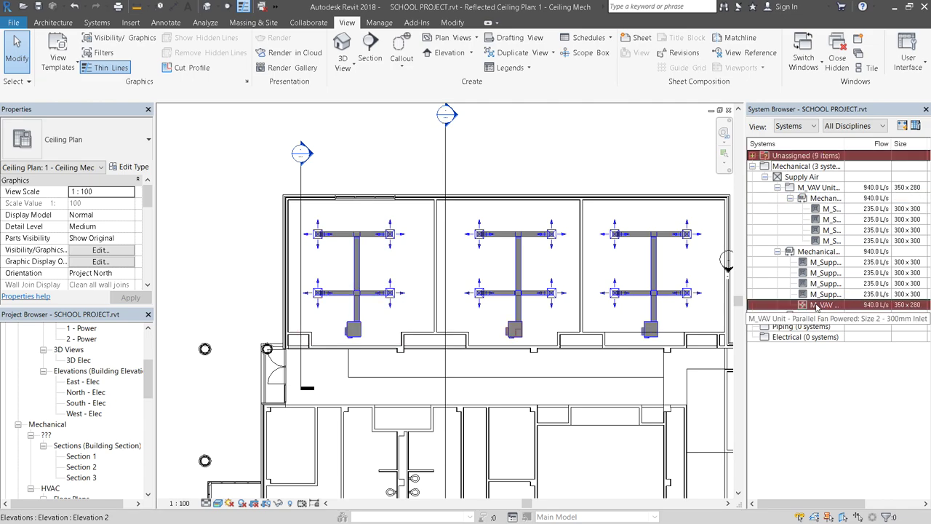
pyautogui.click(827, 252)
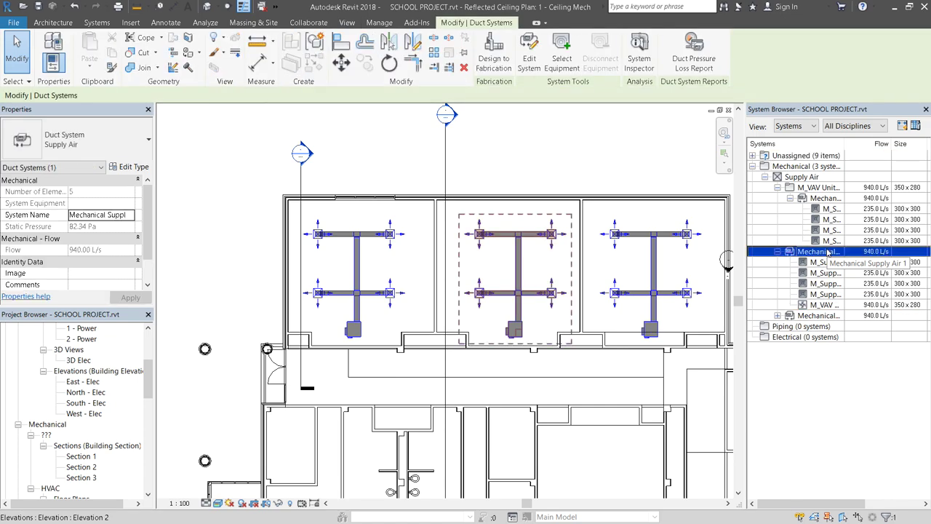
pyautogui.click(569, 64)
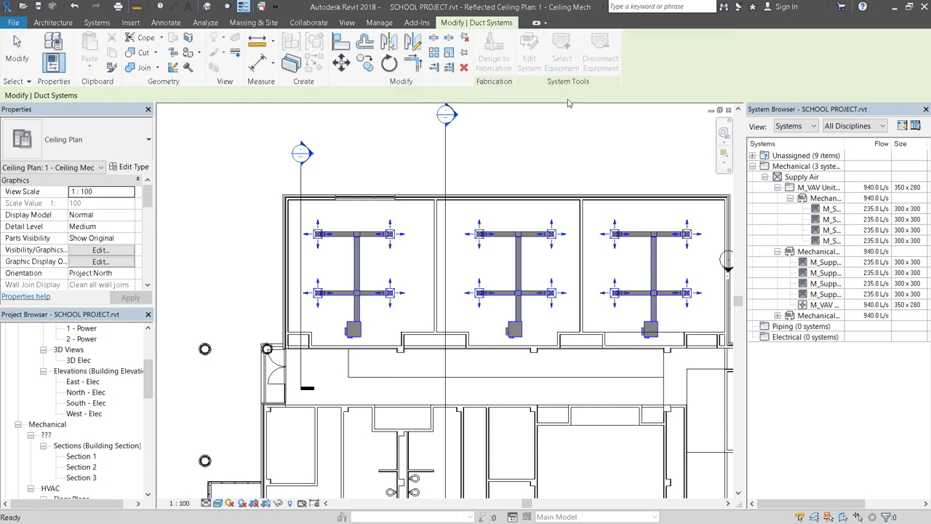
pyautogui.click(514, 331)
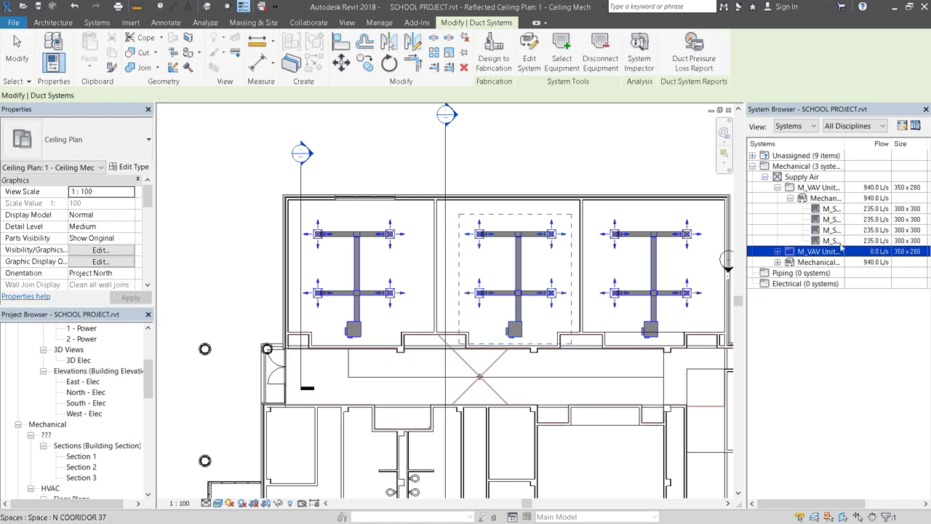
# Expand the new VAV unit branch and the third mechanical system to review their diffusers.
pyautogui.click(776, 251)
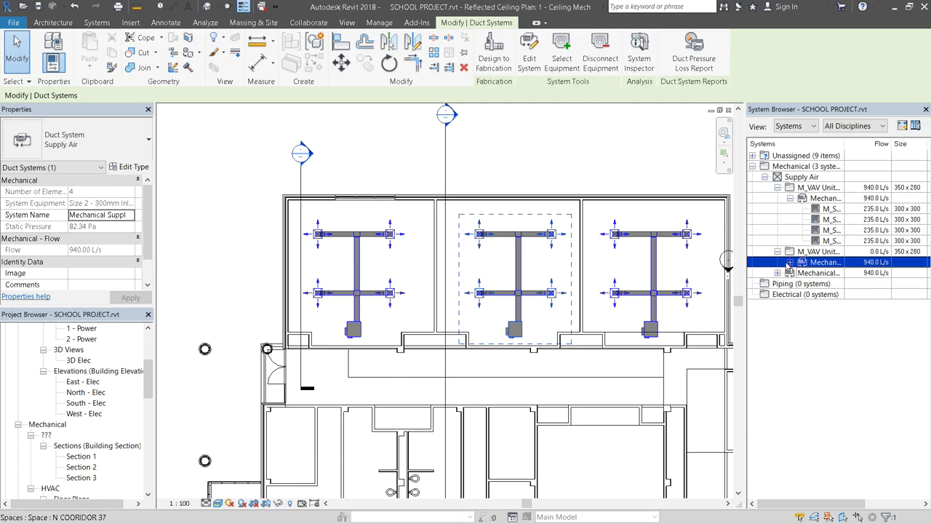
pyautogui.click(789, 262)
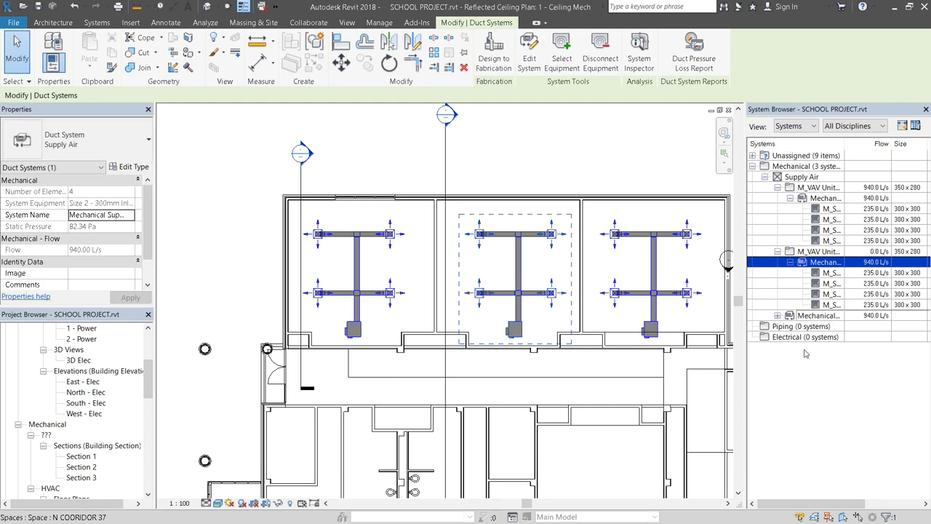
pyautogui.click(778, 315)
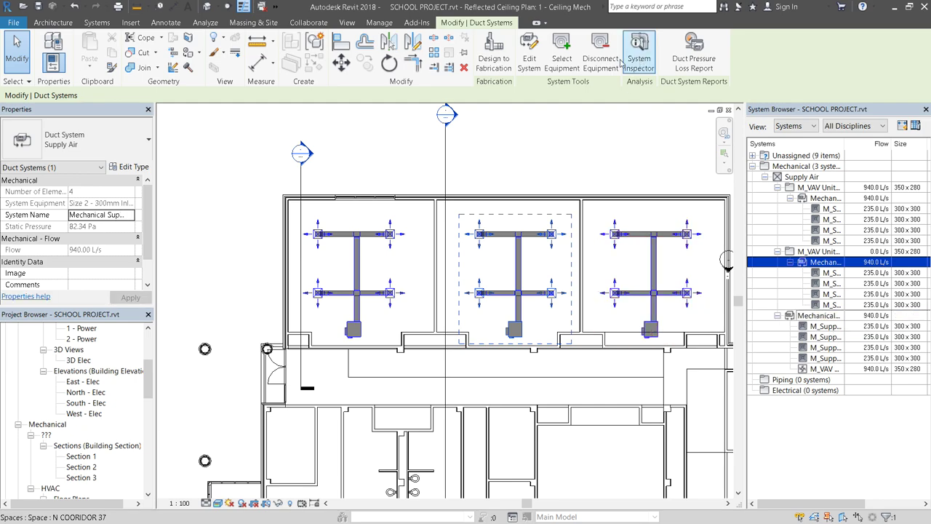
pyautogui.click(648, 210)
pyautogui.press('Escape')
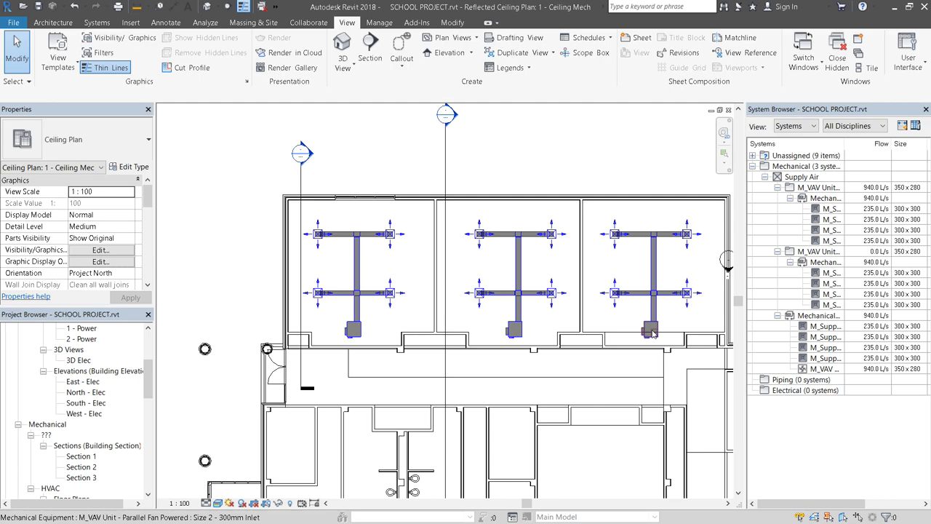
# Assign the right room's VAV unit to Mechanical Supply Air 2 and expand its four 235 L/s diffusers.
pyautogui.click(822, 317)
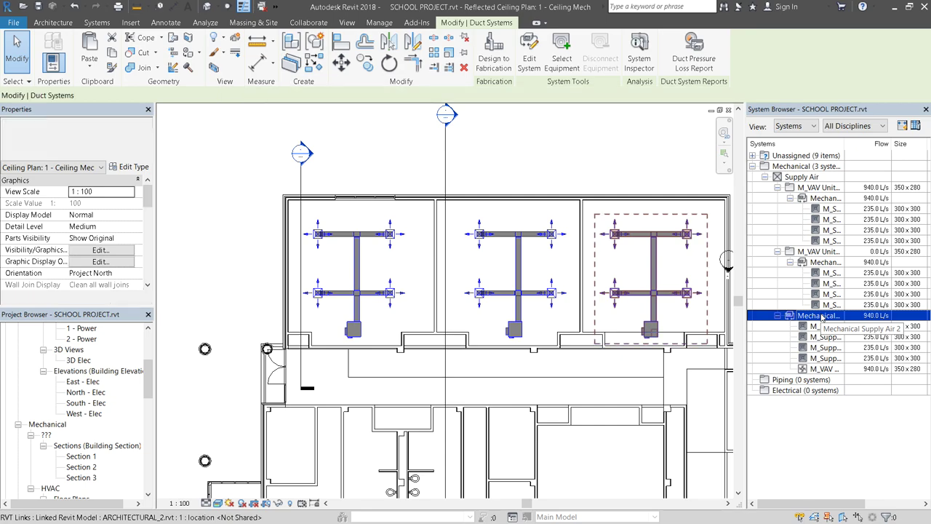
pyautogui.click(563, 58)
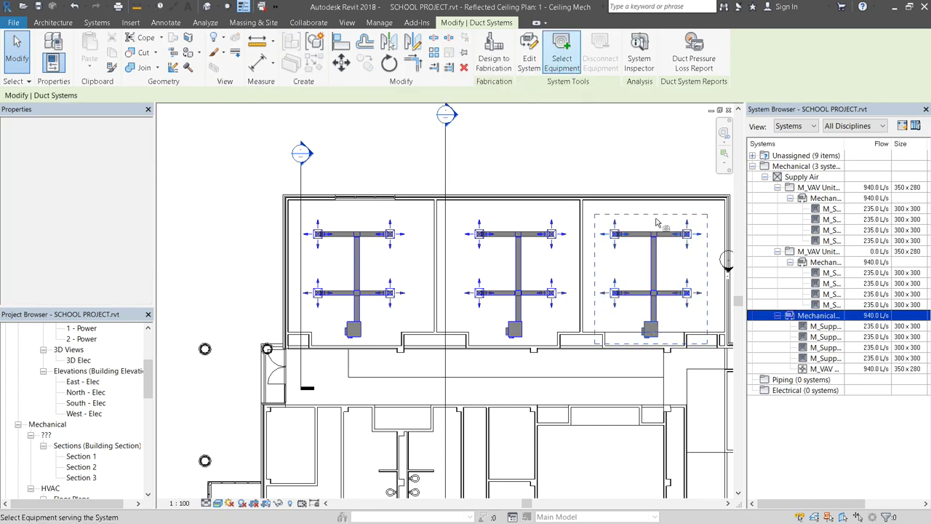
pyautogui.click(646, 331)
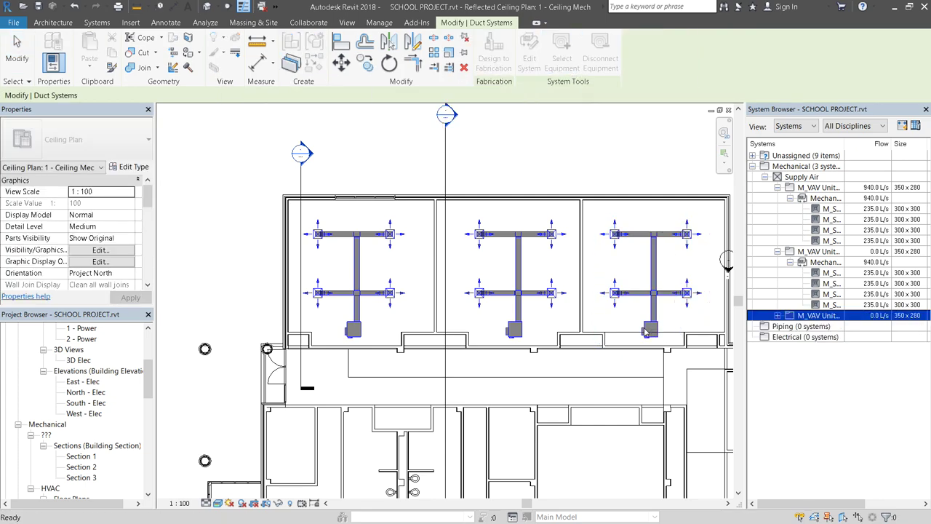
pyautogui.click(778, 316)
pyautogui.click(778, 316)
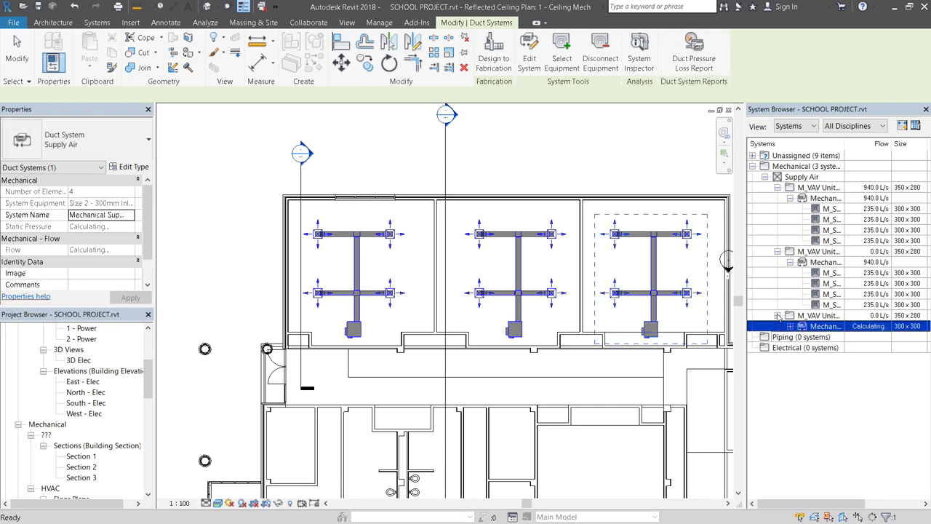
pyautogui.click(814, 326)
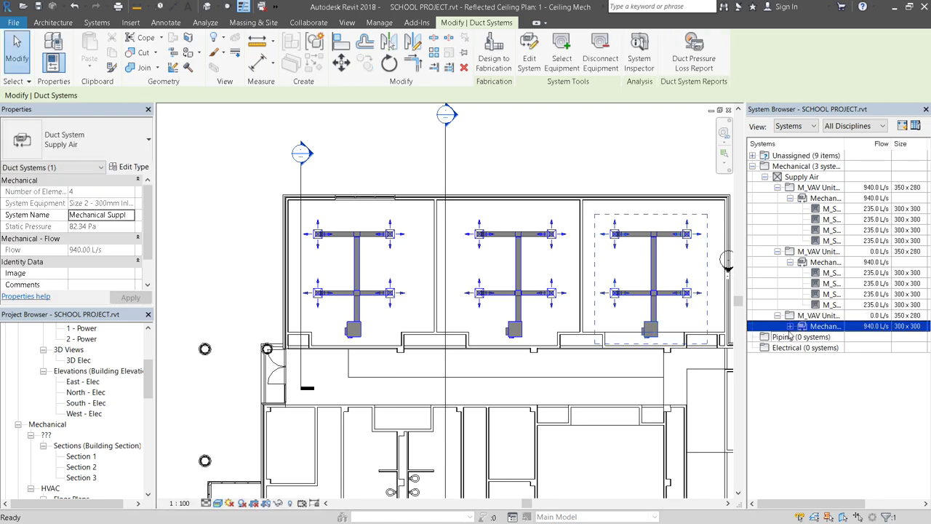
pyautogui.click(790, 326)
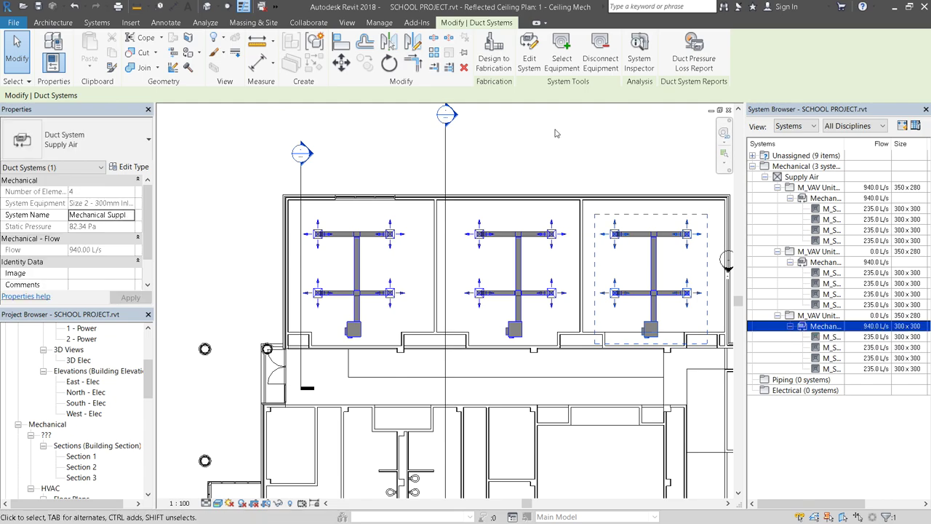
pyautogui.press('Escape')
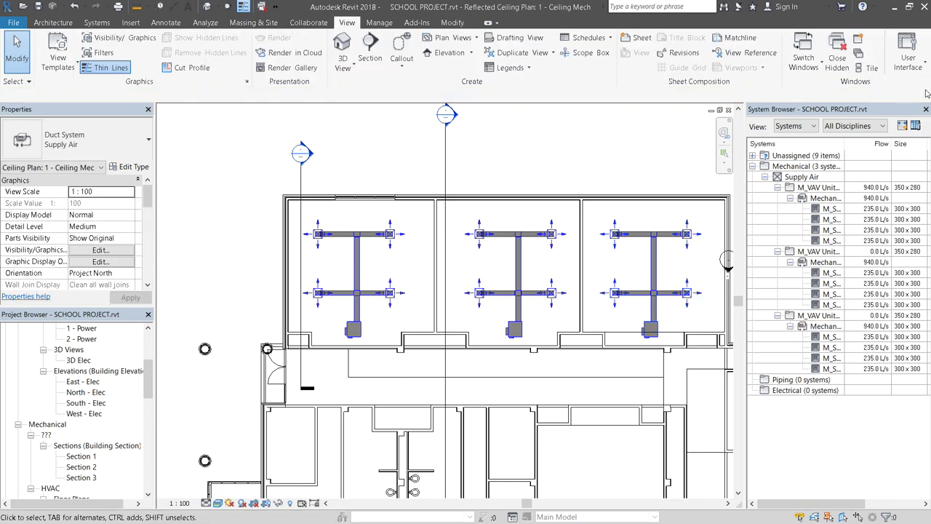
pyautogui.scroll(3, 356, 206)
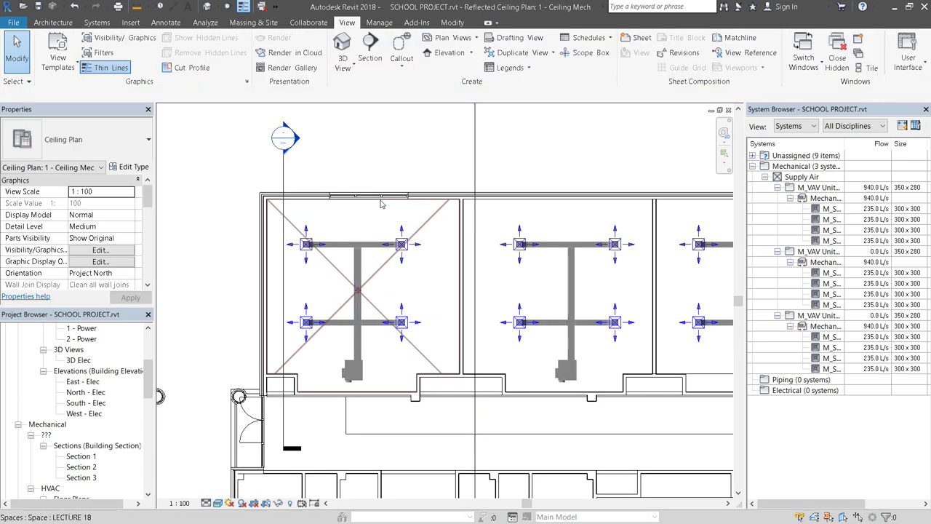
pyautogui.scroll(-2, 440, 149)
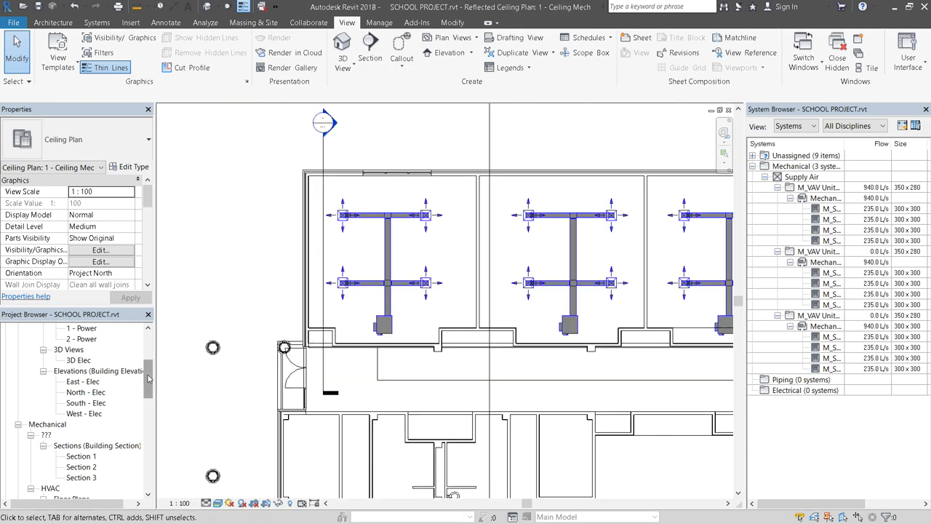
pyautogui.click(448, 196)
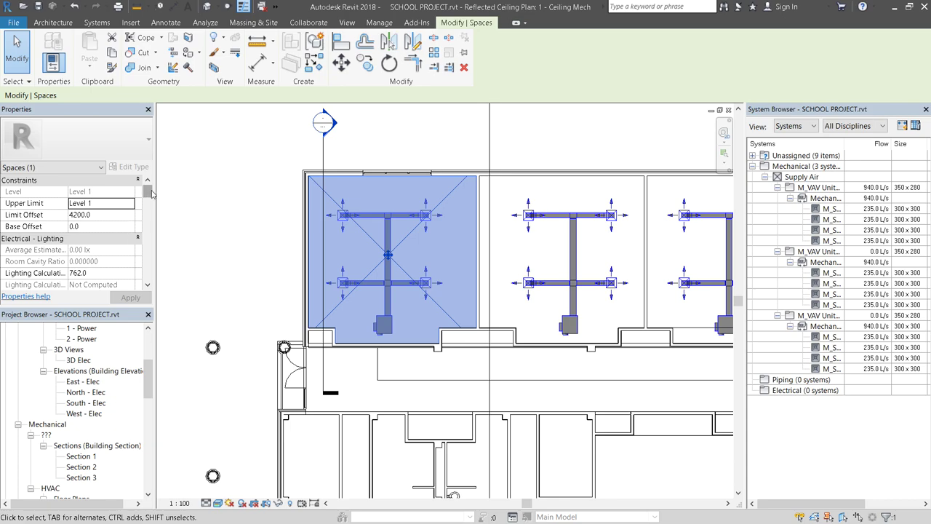
pyautogui.moveTo(151, 192); pyautogui.dragTo(149, 227)
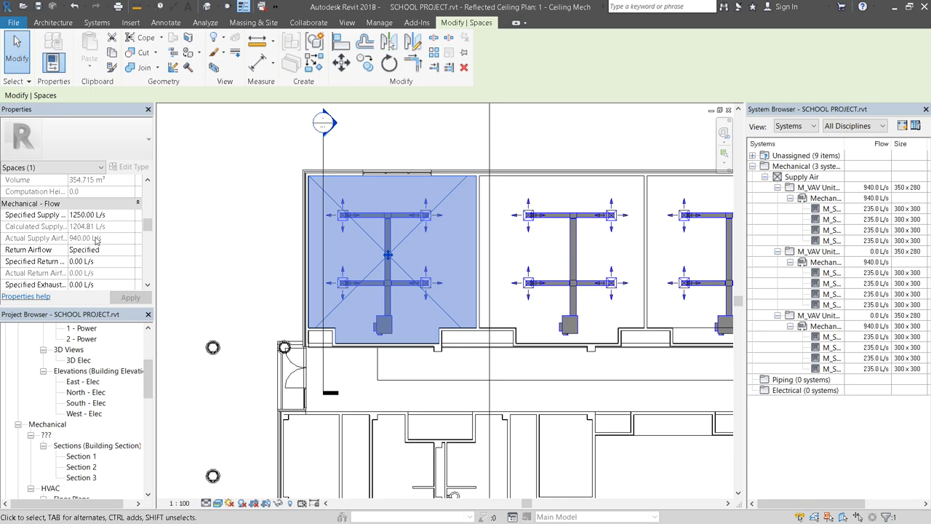
pyautogui.scroll(3, 439, 192)
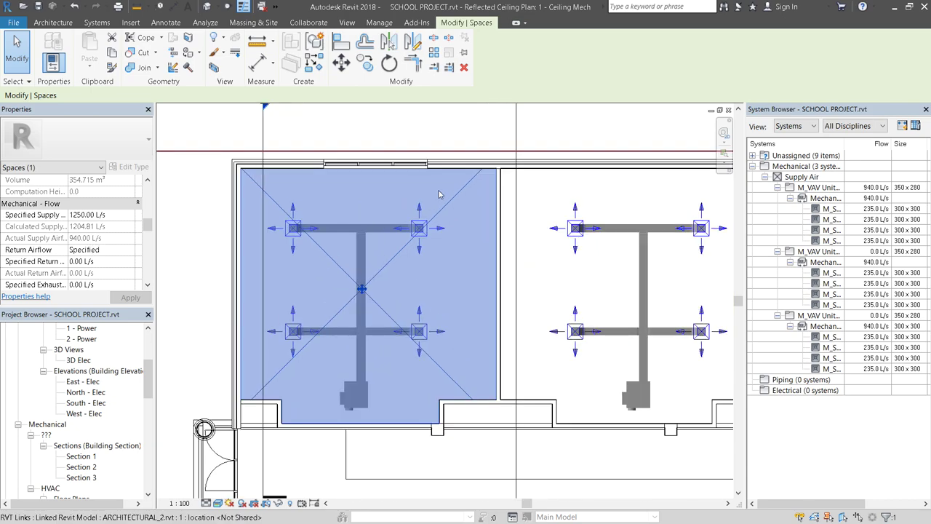
pyautogui.press('Escape')
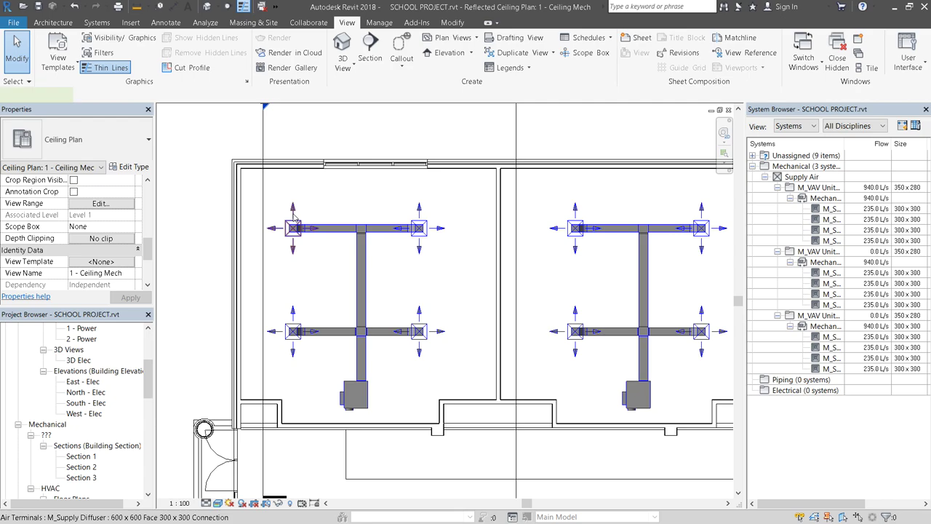
# Change the upper-left LECTURE 18 diffuser's flow from 235 to 250, then to 270 L/s.
pyautogui.click(295, 222)
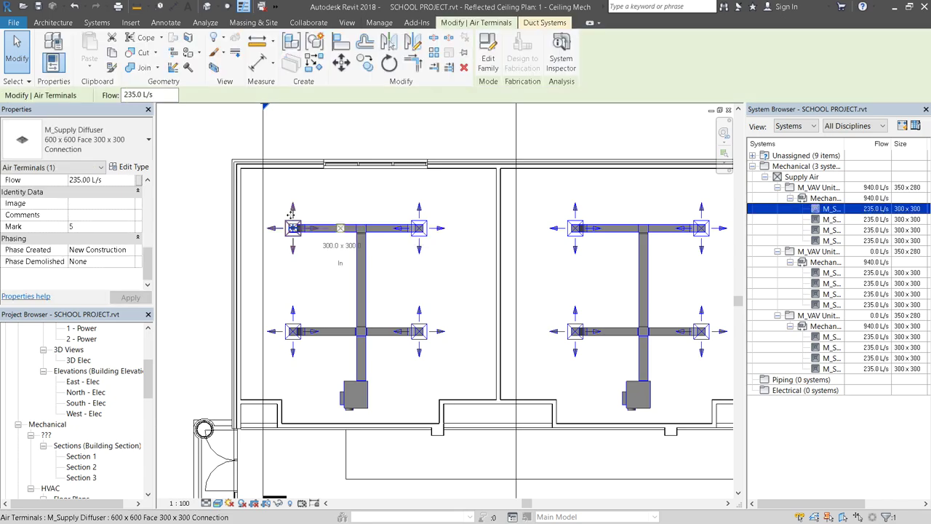
pyautogui.click(163, 96)
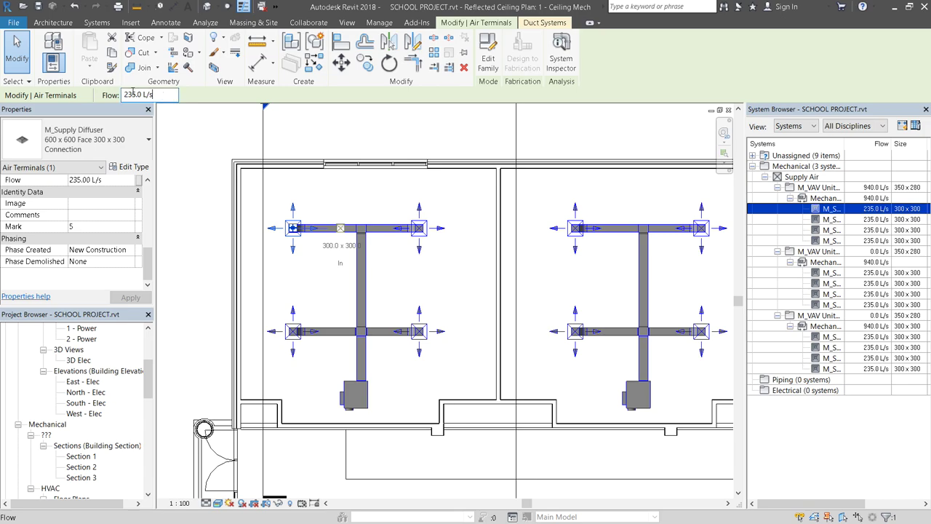
pyautogui.hotkey('ctrl', 'a')
pyautogui.write('250')
pyautogui.press('Return')
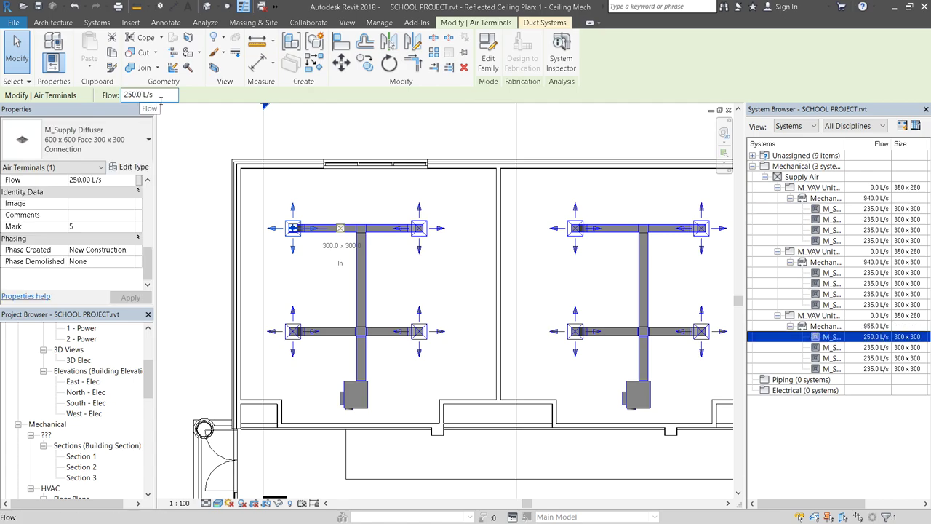
pyautogui.moveTo(159, 96); pyautogui.dragTo(93, 100)
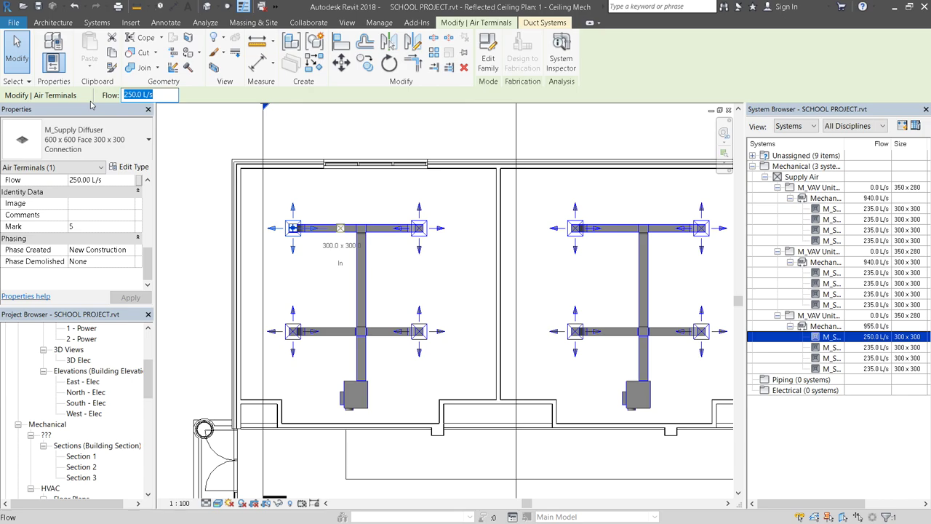
pyautogui.write('270')
pyautogui.press('Return')
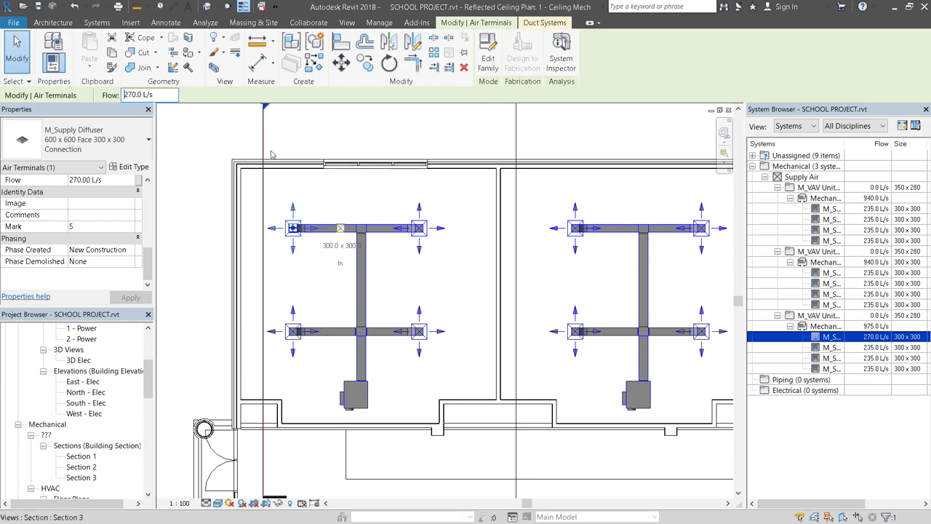
pyautogui.click(320, 149)
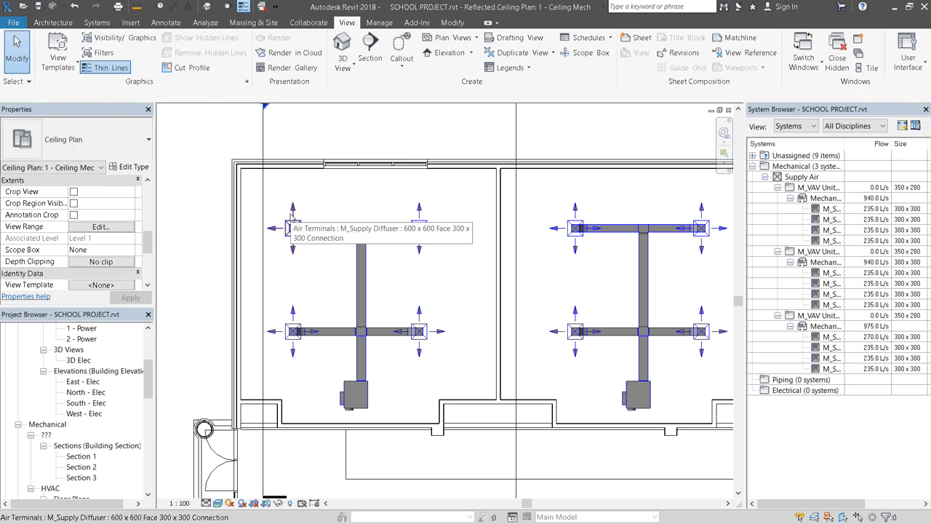
# Filter the LECTURE 18 duct layout down to its four air terminals and set each to 270 L/s.
pyautogui.click(292, 222)
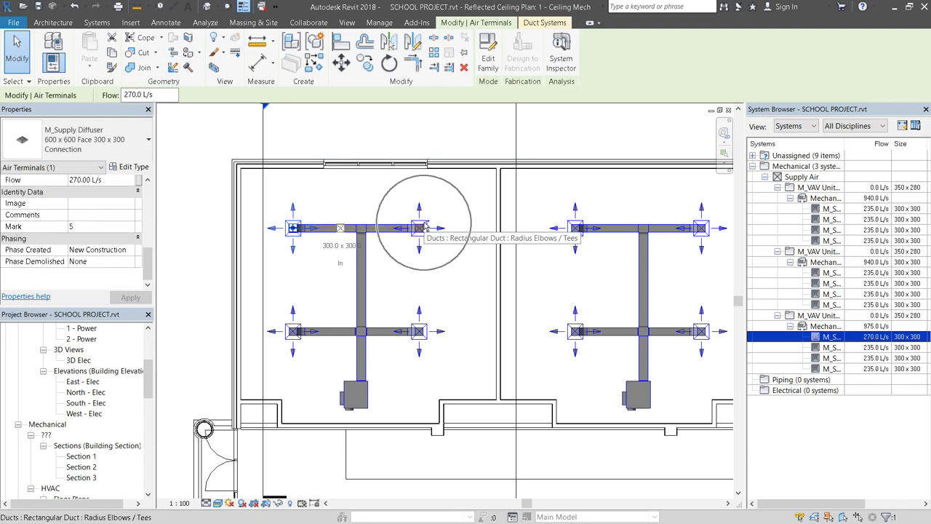
pyautogui.moveTo(213, 179); pyautogui.dragTo(458, 364)
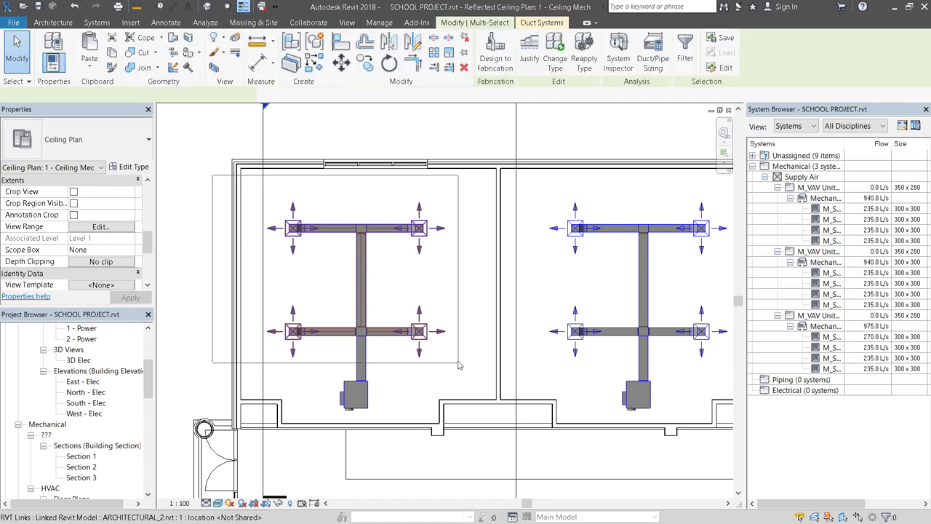
pyautogui.click(688, 54)
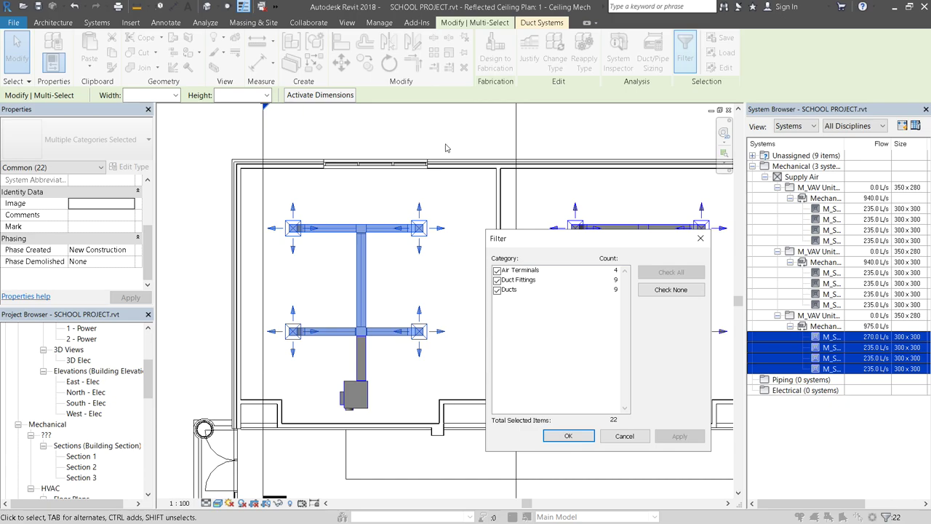
pyautogui.click(670, 289)
pyautogui.click(498, 271)
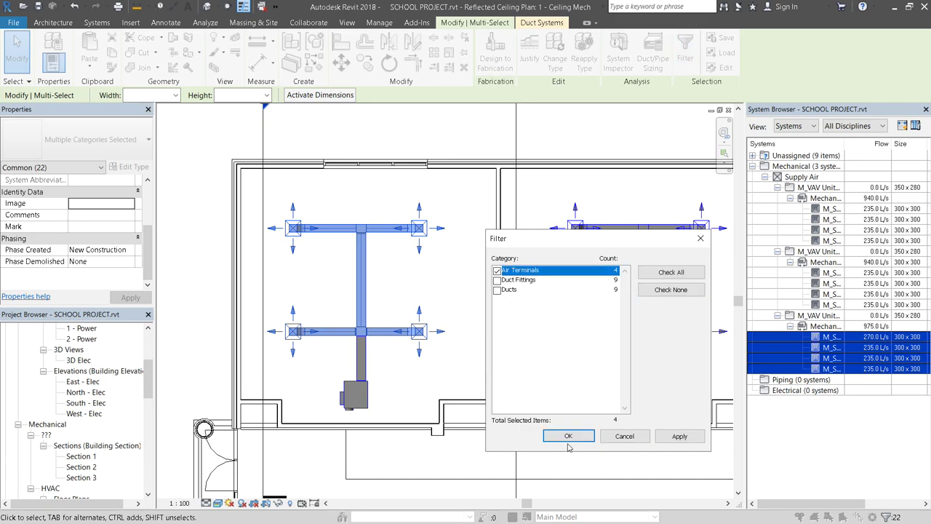
pyautogui.click(567, 436)
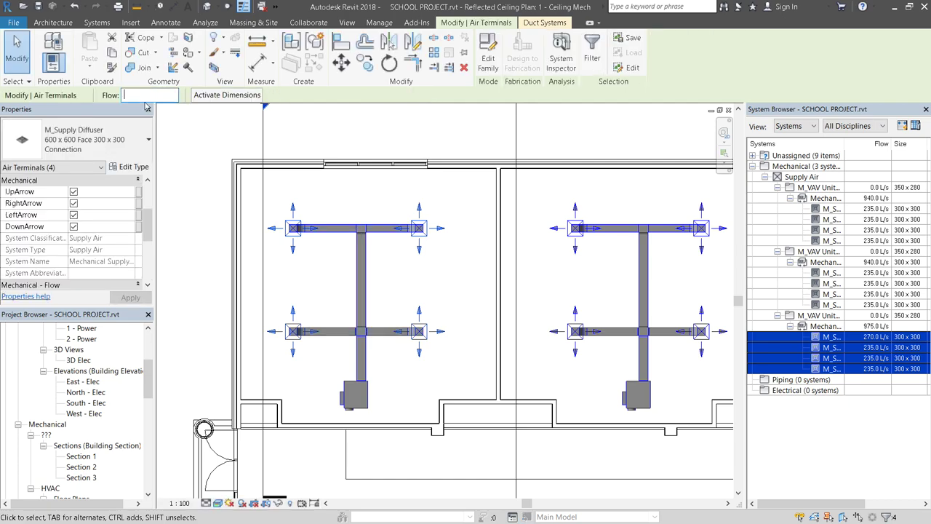
pyautogui.write('270')
pyautogui.press('Return')
pyautogui.moveTo(147, 221); pyautogui.dragTo(146, 254)
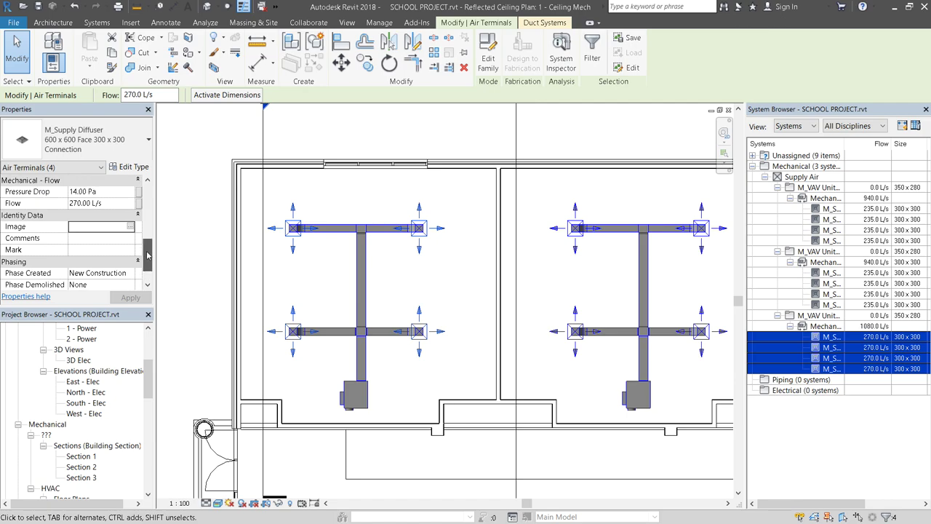
pyautogui.click(461, 201)
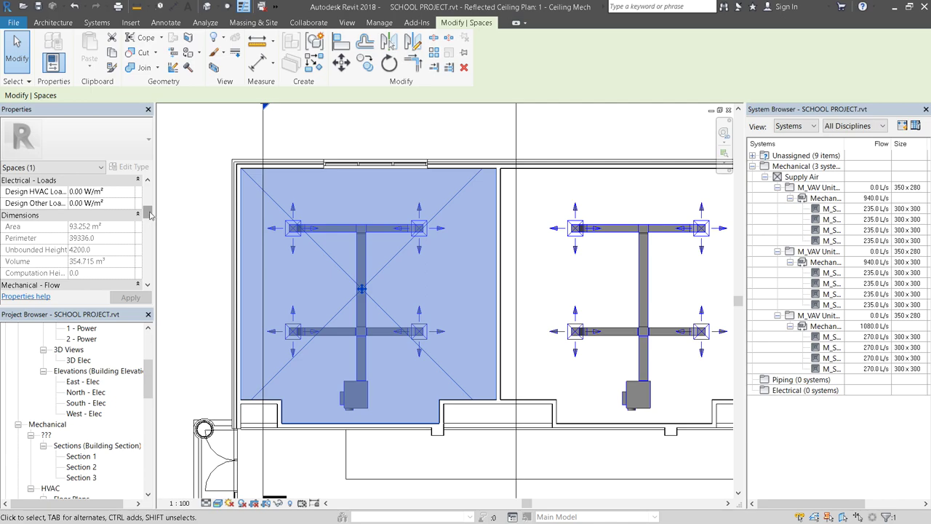
pyautogui.moveTo(150, 213); pyautogui.dragTo(150, 229)
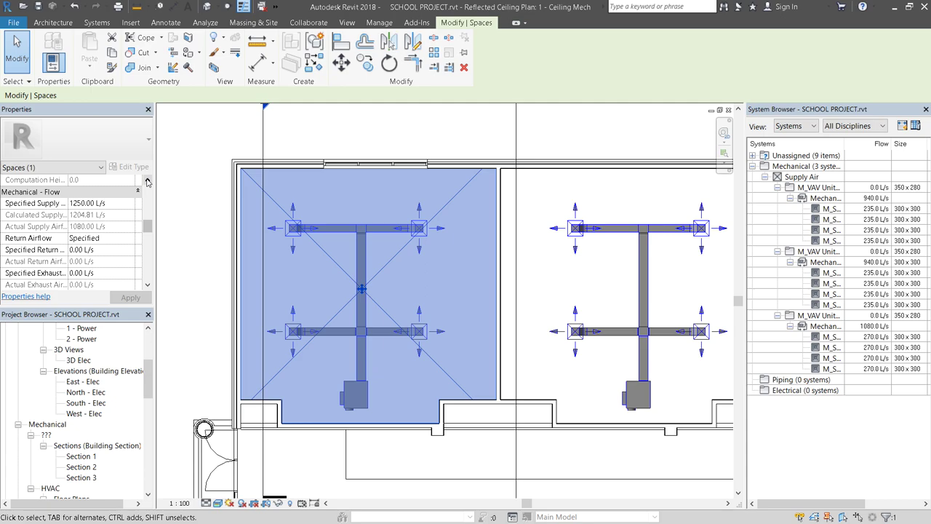
pyautogui.scroll(3, 147, 181)
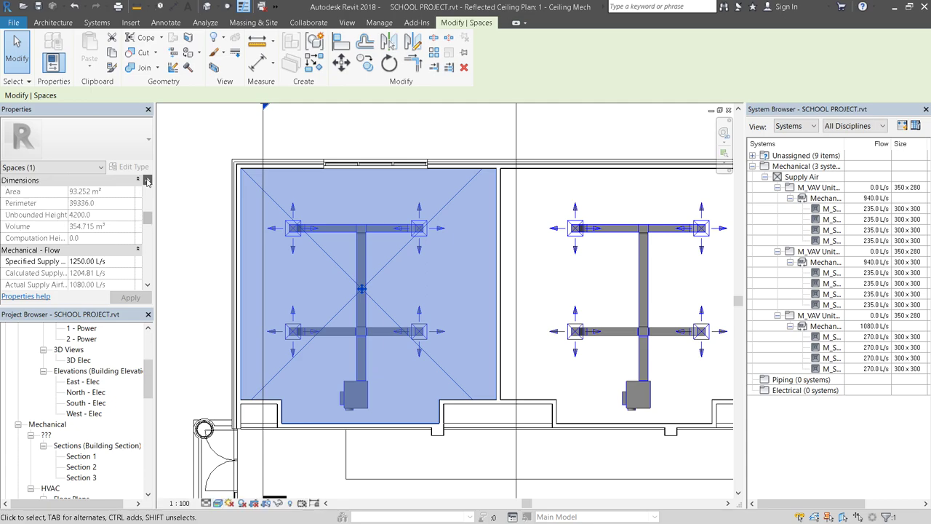
pyautogui.click(342, 127)
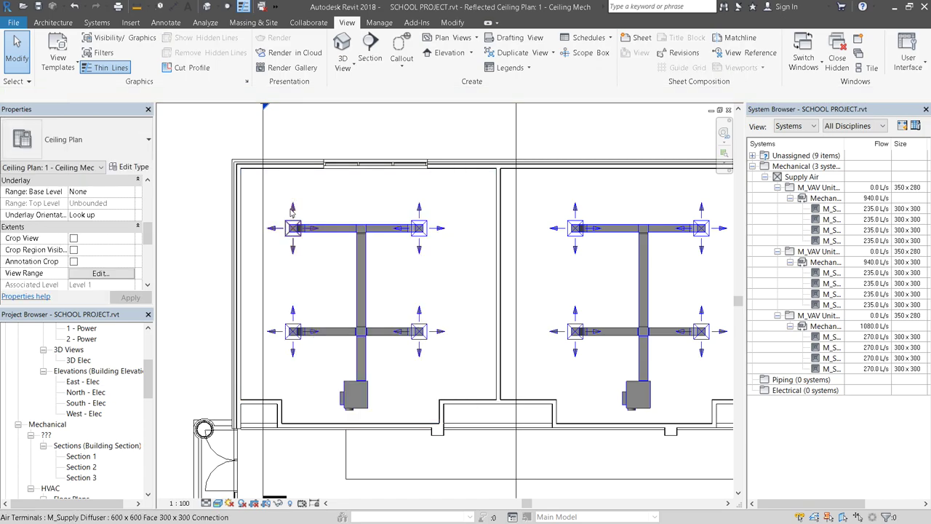
# Raise the selected LECTURE 18 diffusers from 270 to 300 L/s each.
pyautogui.click(291, 211)
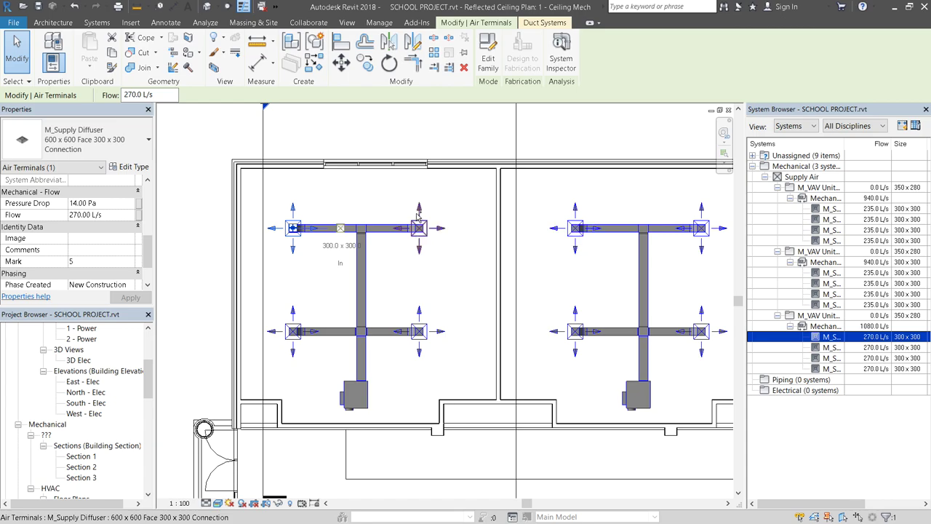
pyautogui.keyDown('ctrl'); pyautogui.click(420, 315); pyautogui.keyUp('ctrl')
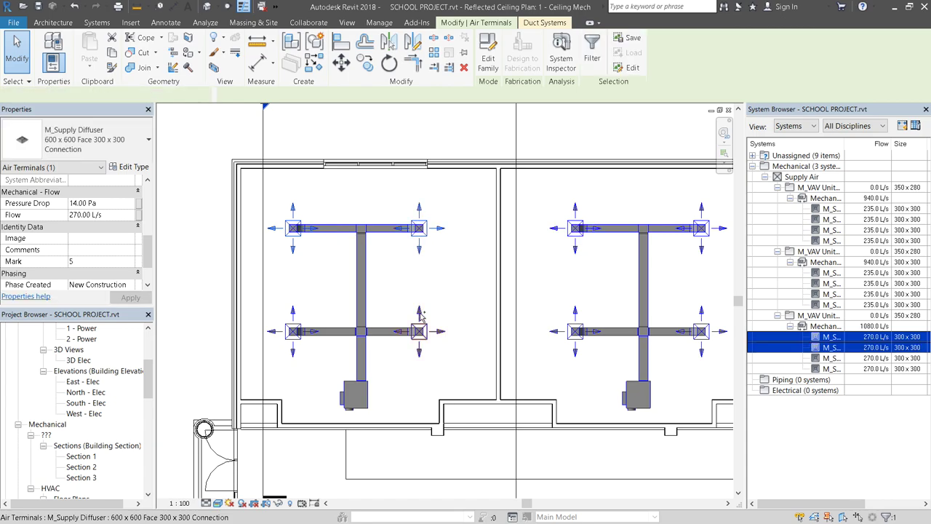
pyautogui.keyDown('ctrl'); pyautogui.click(293, 324); pyautogui.keyUp('ctrl')
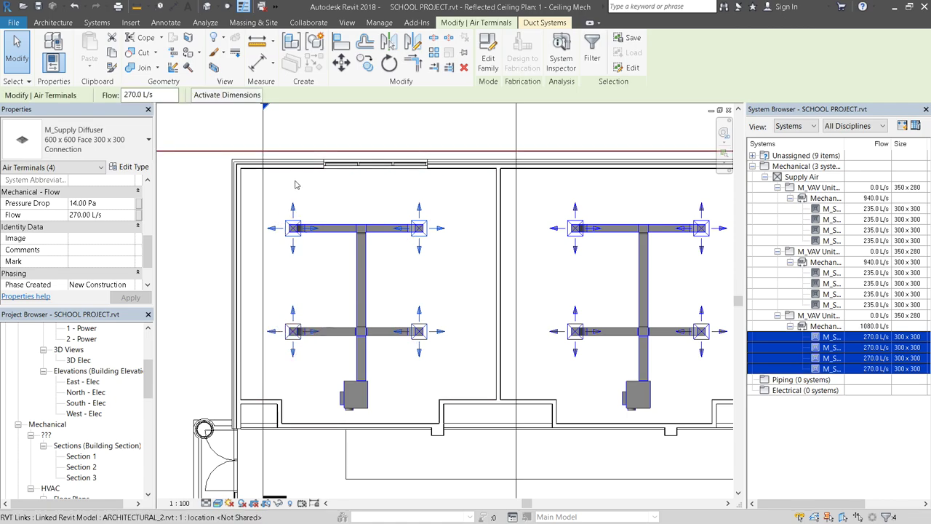
pyautogui.click(152, 94)
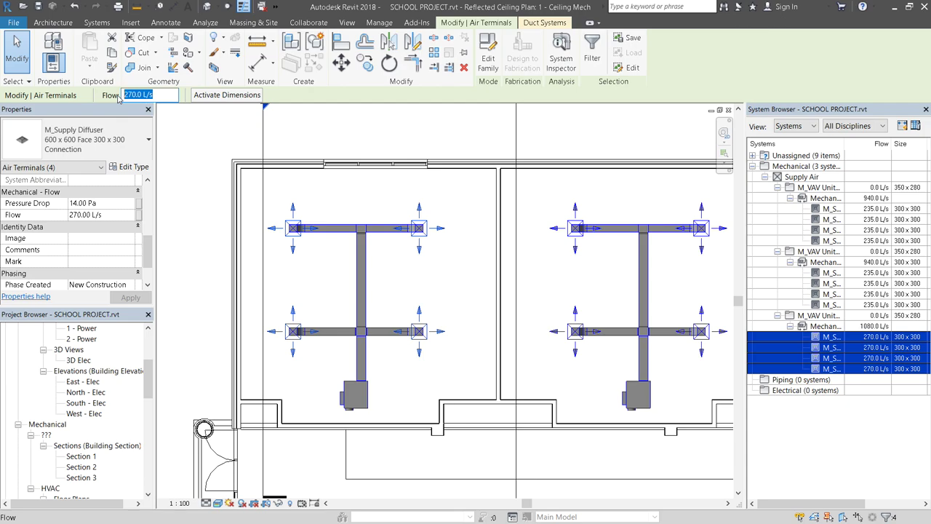
pyautogui.write('300')
pyautogui.press('Return')
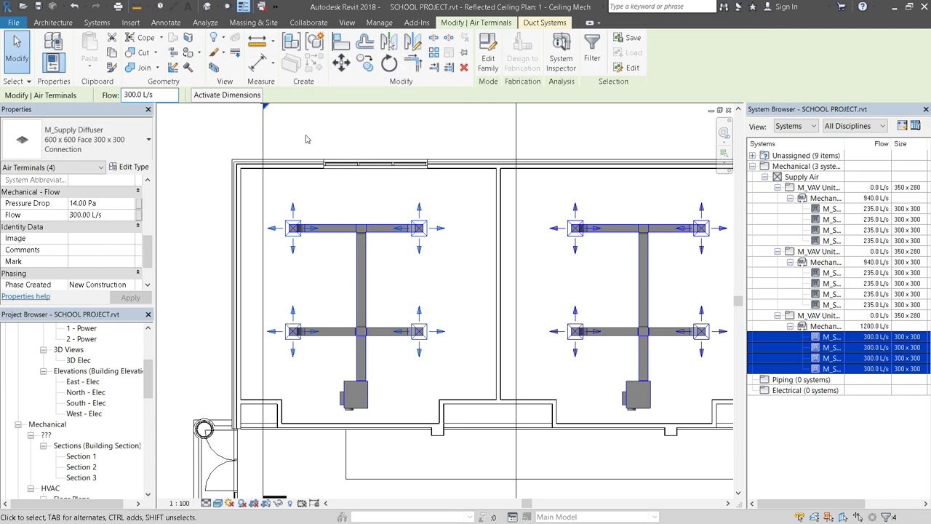
pyautogui.click(306, 139)
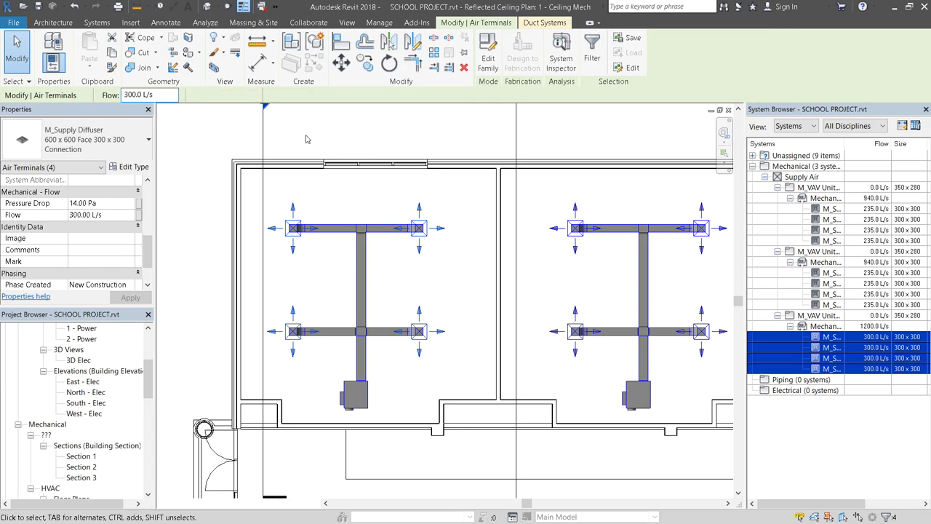
pyautogui.click(457, 198)
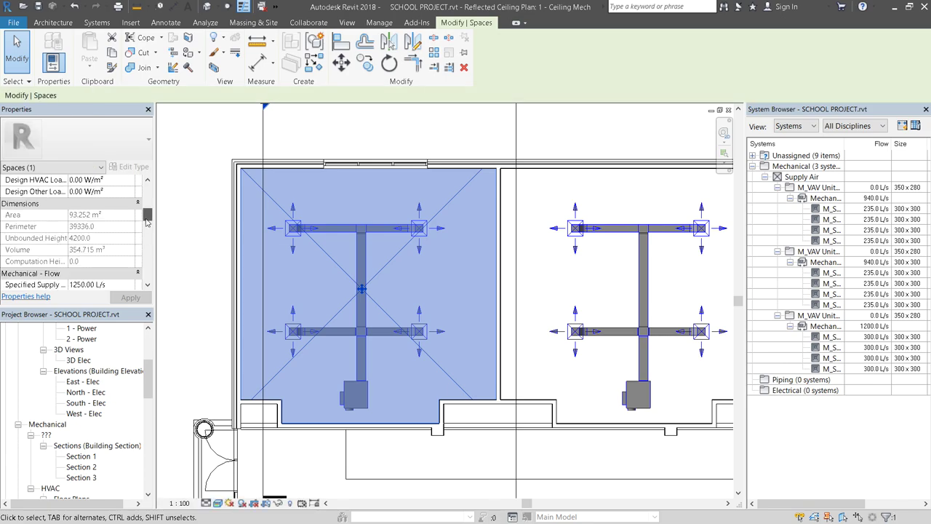
pyautogui.moveTo(147, 216)
pyautogui.mouseDown()
pyautogui.moveTo(147, 244)
pyautogui.moveTo(146, 218)
pyautogui.moveTo(147, 226)
pyautogui.mouseUp()
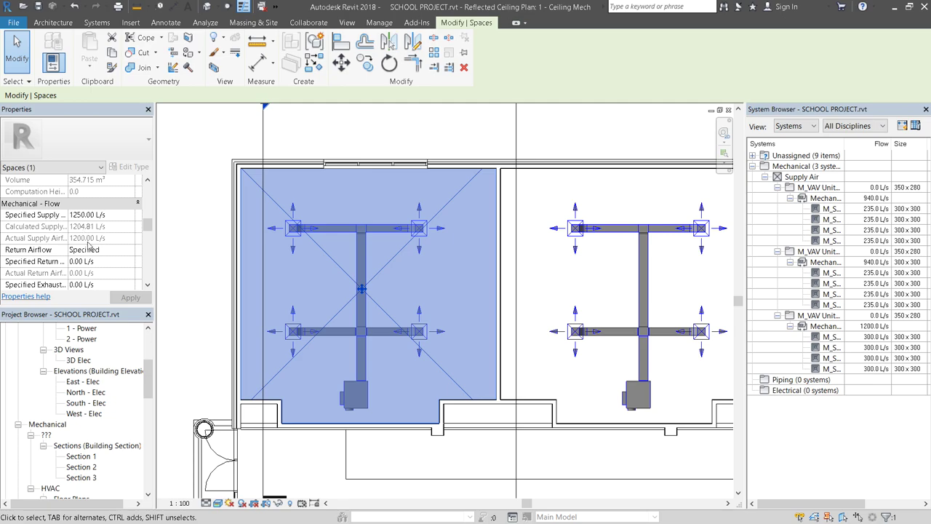
pyautogui.press('Escape')
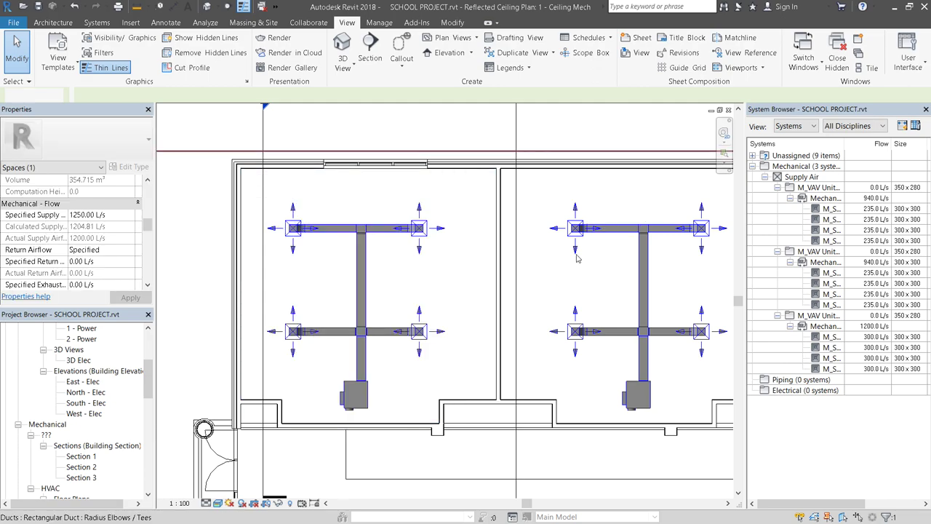
pyautogui.scroll(-3, 306, 253)
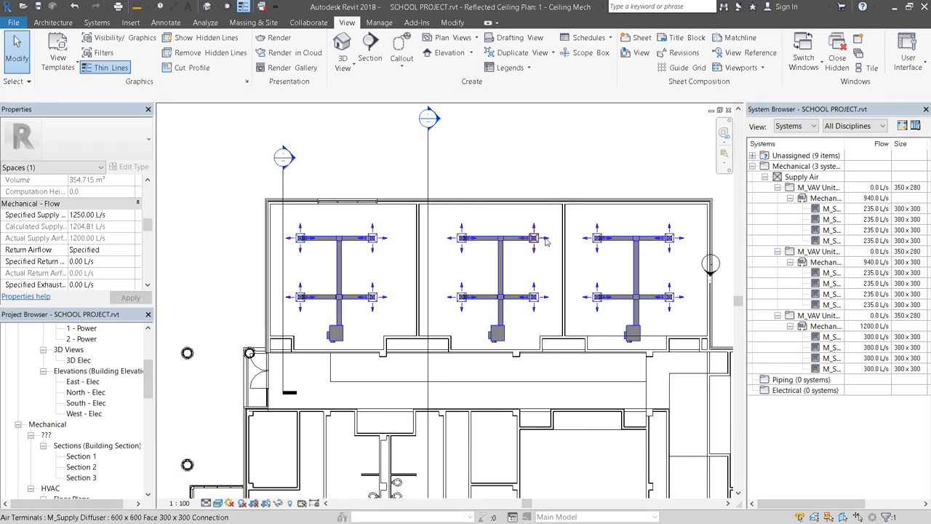
pyautogui.click(851, 347)
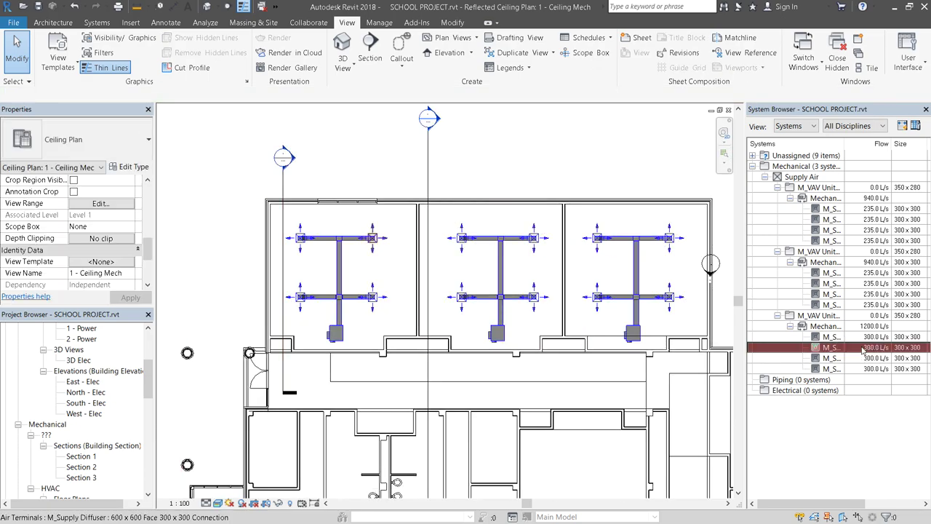
pyautogui.click(867, 362)
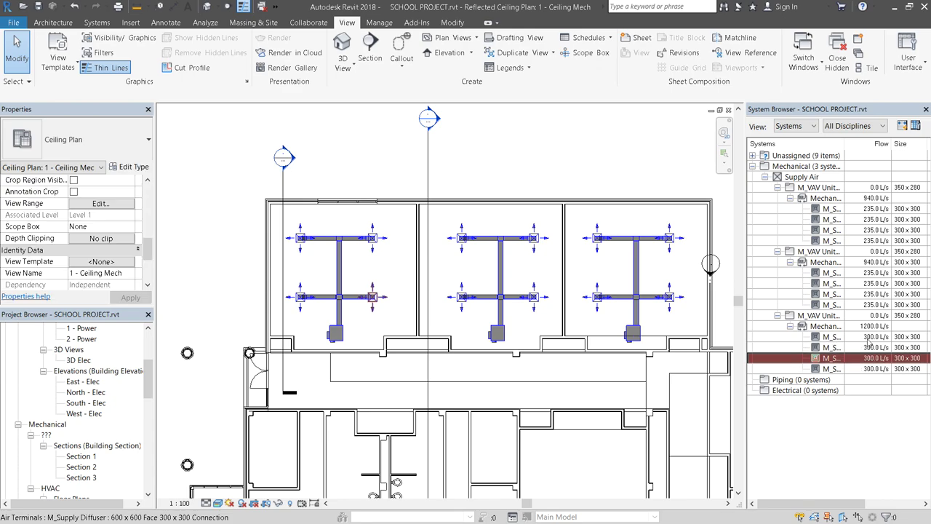
pyautogui.click(880, 209)
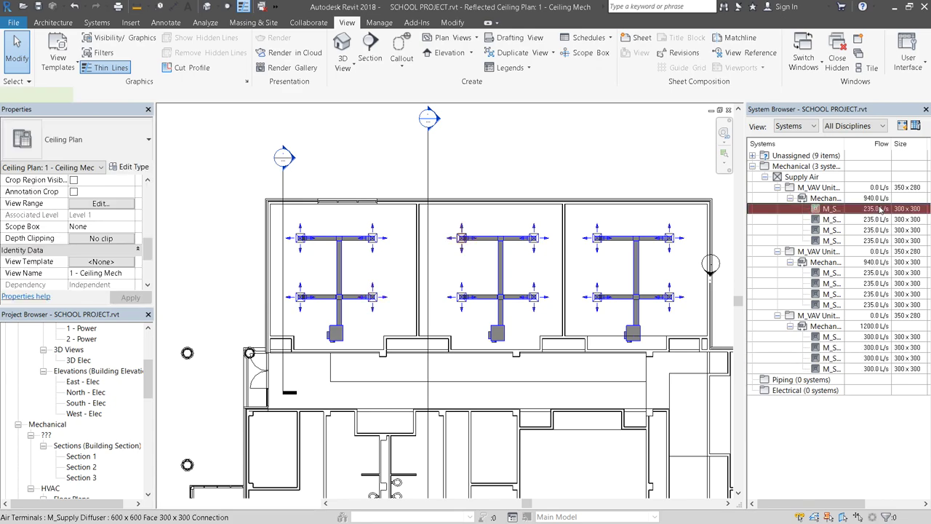
pyautogui.click(880, 209)
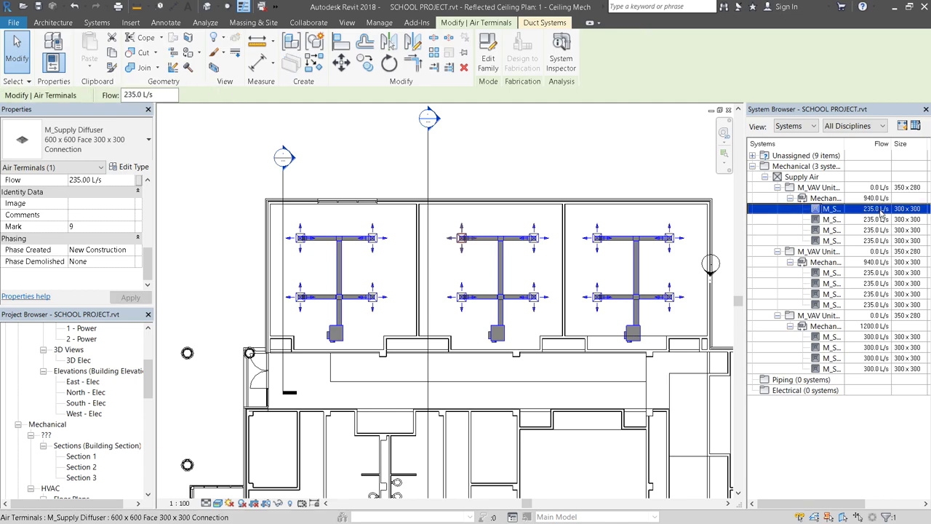
pyautogui.rightClick(882, 210)
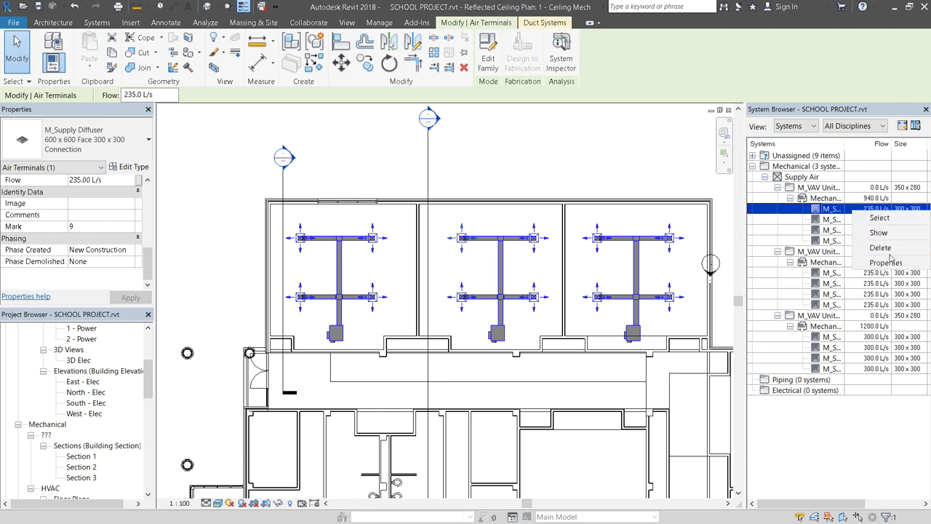
pyautogui.click(880, 218)
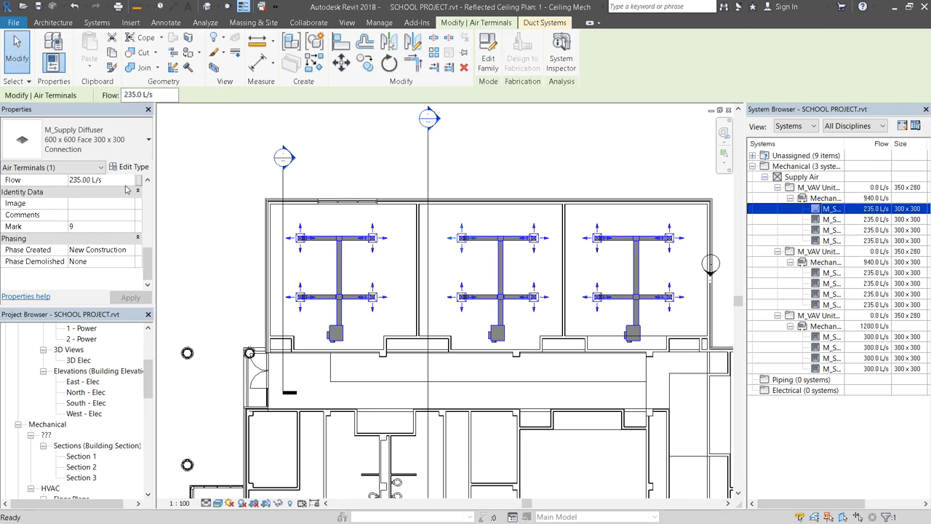
pyautogui.keyDown('ctrl'); pyautogui.click(879, 219); pyautogui.keyUp('ctrl')
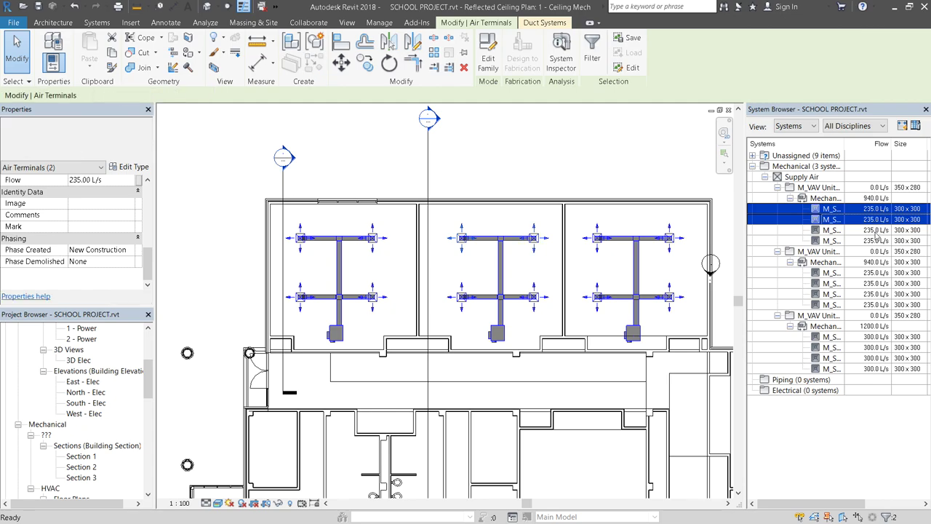
pyautogui.keyDown('ctrl'); pyautogui.click(877, 229); pyautogui.keyUp('ctrl')
pyautogui.keyDown('ctrl'); pyautogui.click(877, 241); pyautogui.keyUp('ctrl')
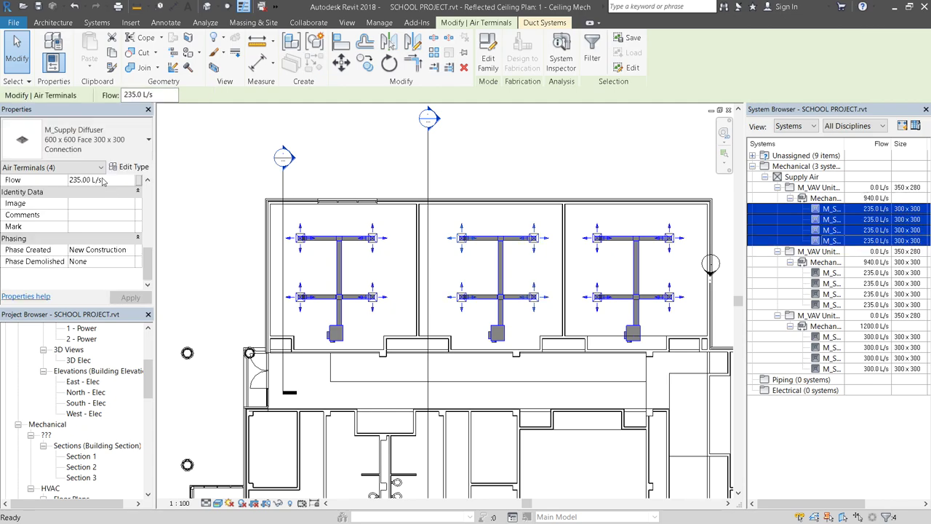
pyautogui.click(212, 163)
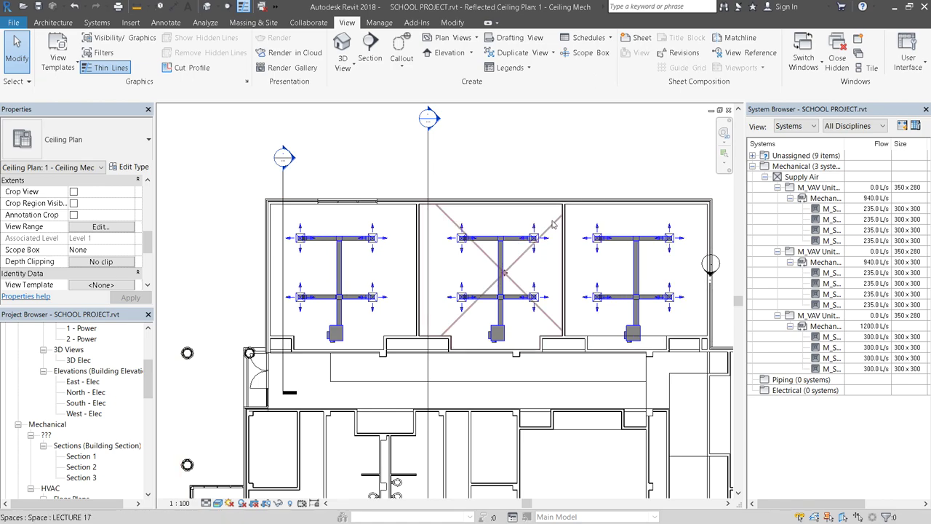
pyautogui.click(553, 224)
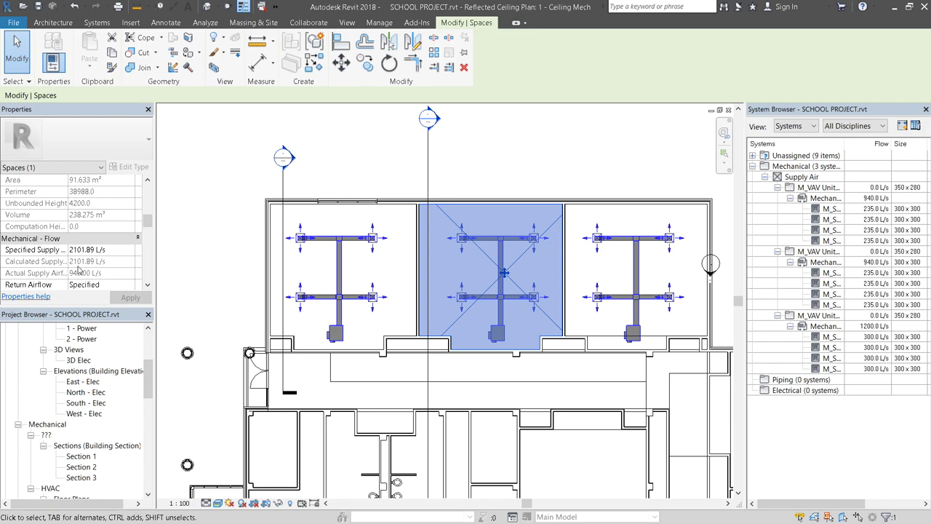
pyautogui.click(147, 285)
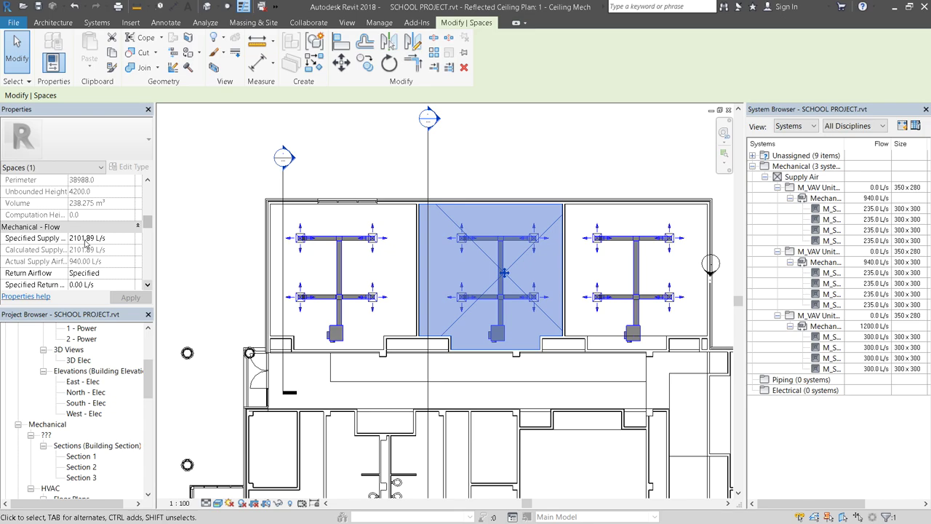
# Set LECTURE 17's four 235 L/s diffusers to 500 L/s each and verify the room's supply.
pyautogui.press('Escape')
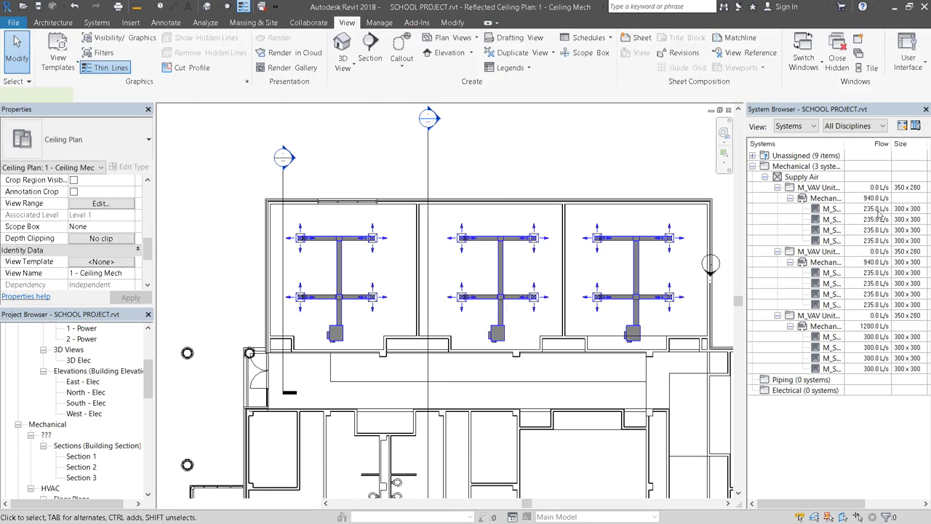
pyautogui.click(880, 209)
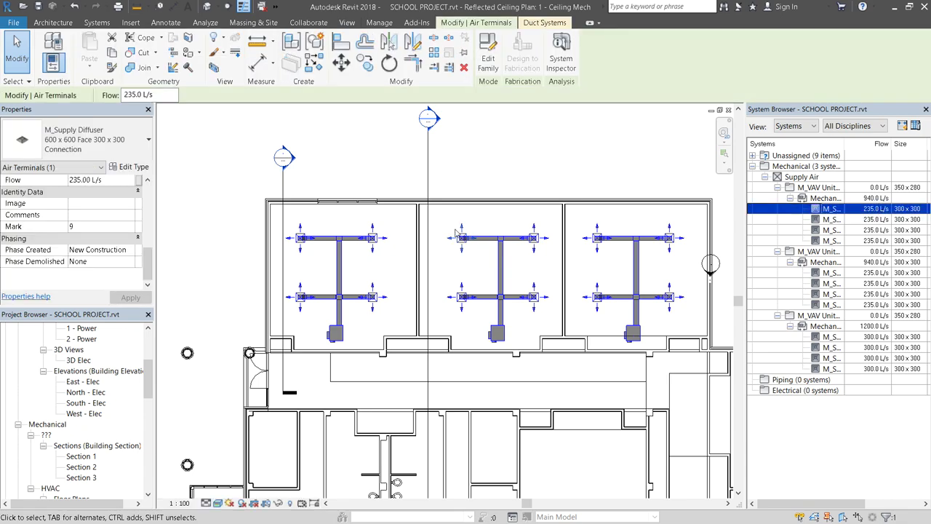
pyautogui.keyDown('ctrl'); pyautogui.click(869, 220); pyautogui.keyUp('ctrl')
pyautogui.keyDown('ctrl'); pyautogui.click(869, 231); pyautogui.keyUp('ctrl')
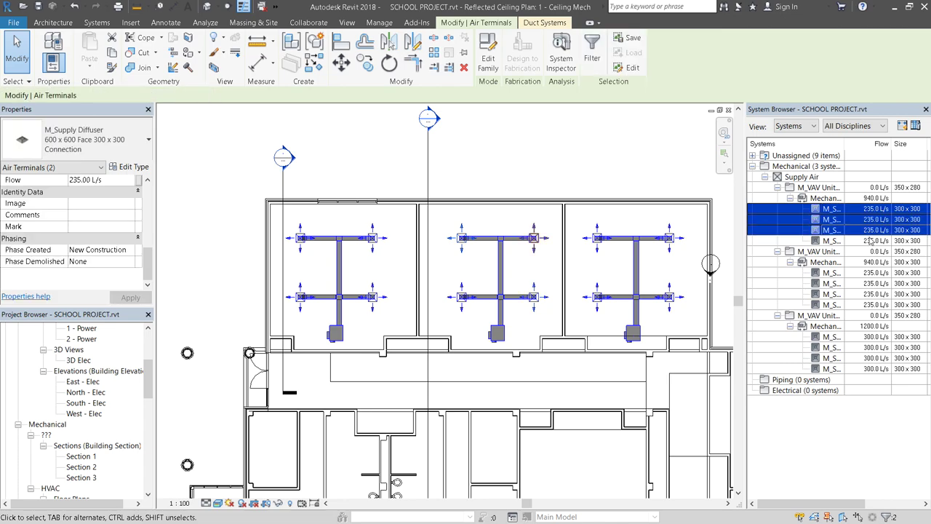
pyautogui.keyDown('ctrl'); pyautogui.click(869, 241); pyautogui.keyUp('ctrl')
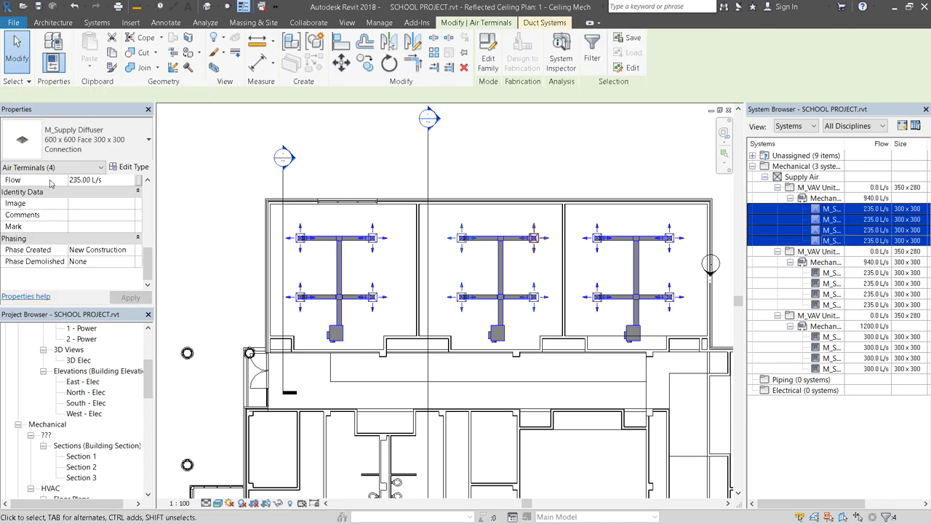
pyautogui.click(129, 94)
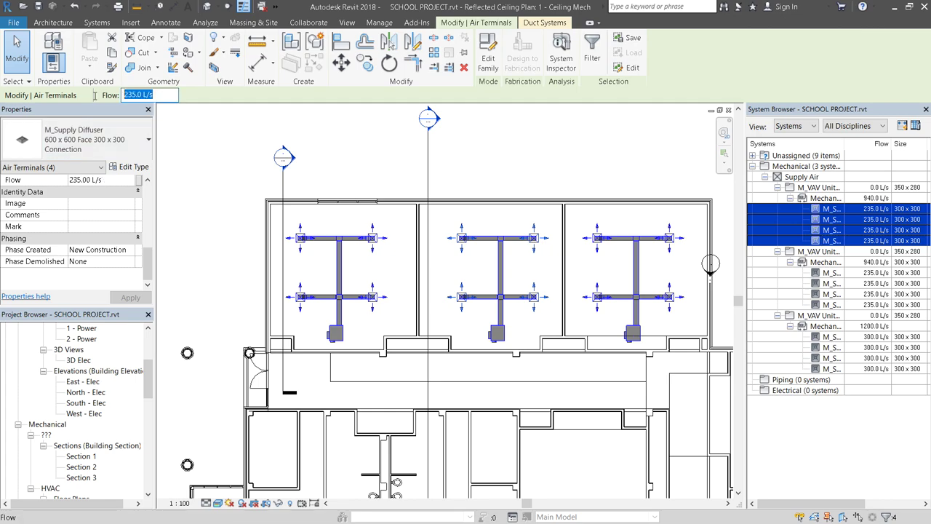
pyautogui.write('500')
pyautogui.press('Return')
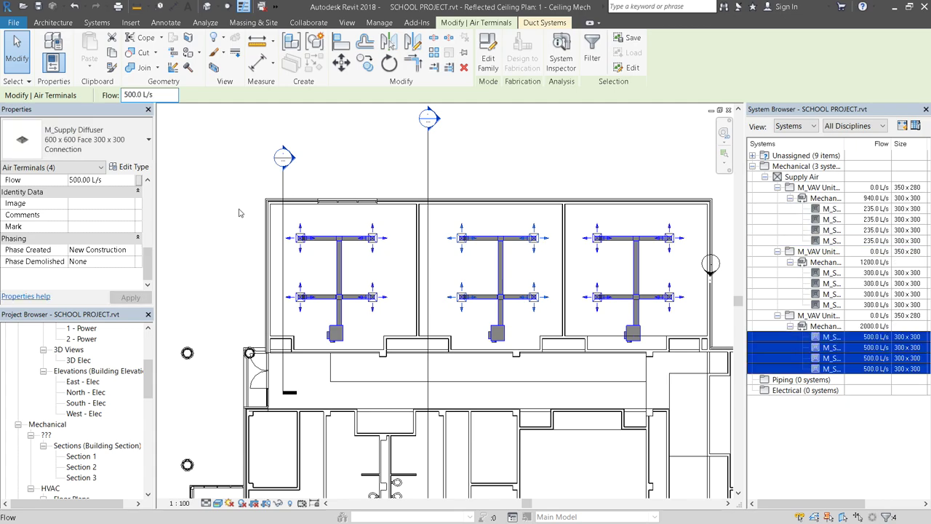
pyautogui.click(377, 151)
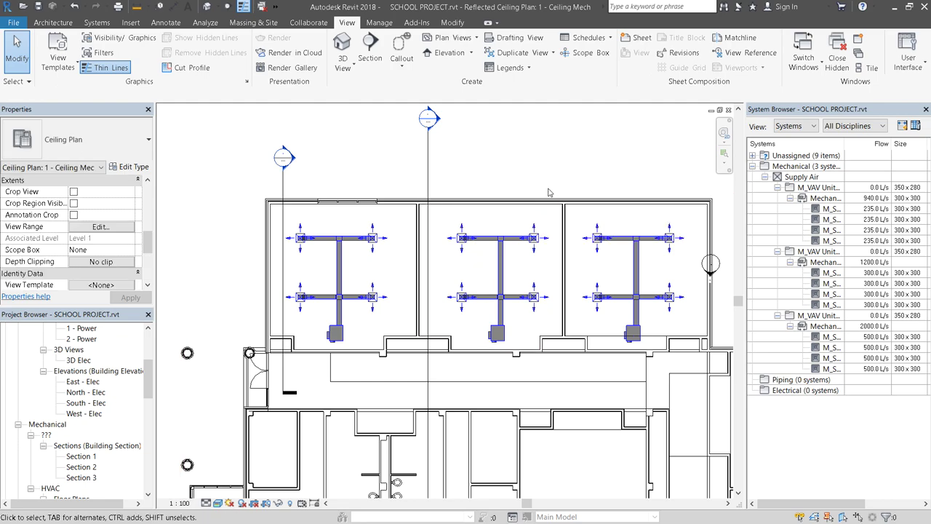
pyautogui.click(551, 227)
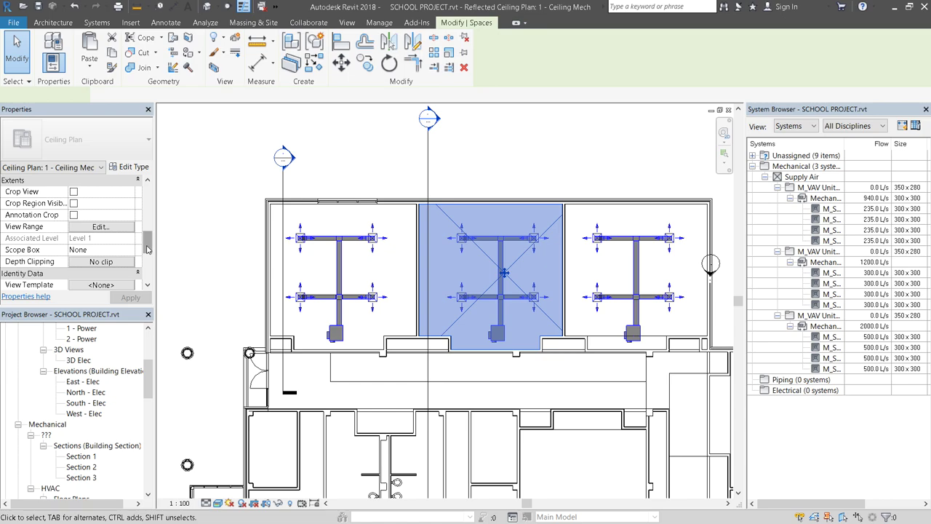
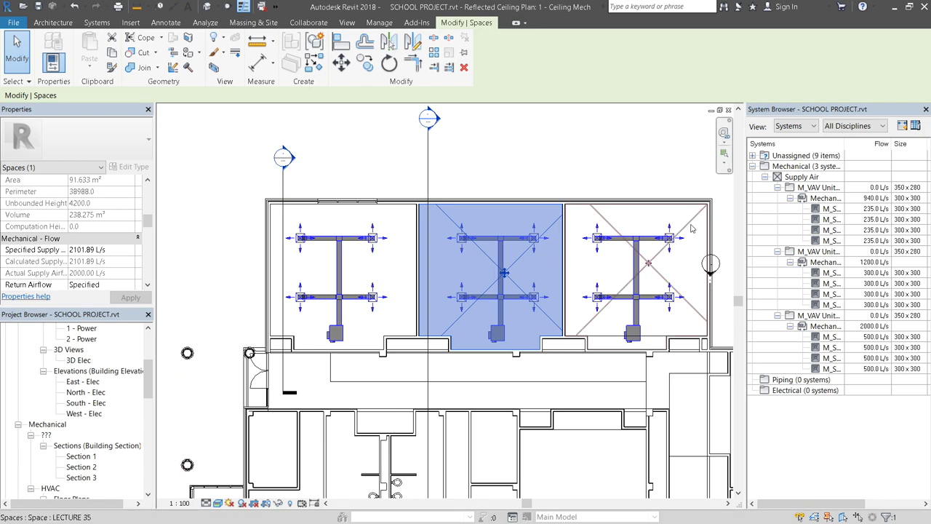
# Select the right-hand lecture space to inspect its airflow, then clear the selection.
pyautogui.click(655, 313)
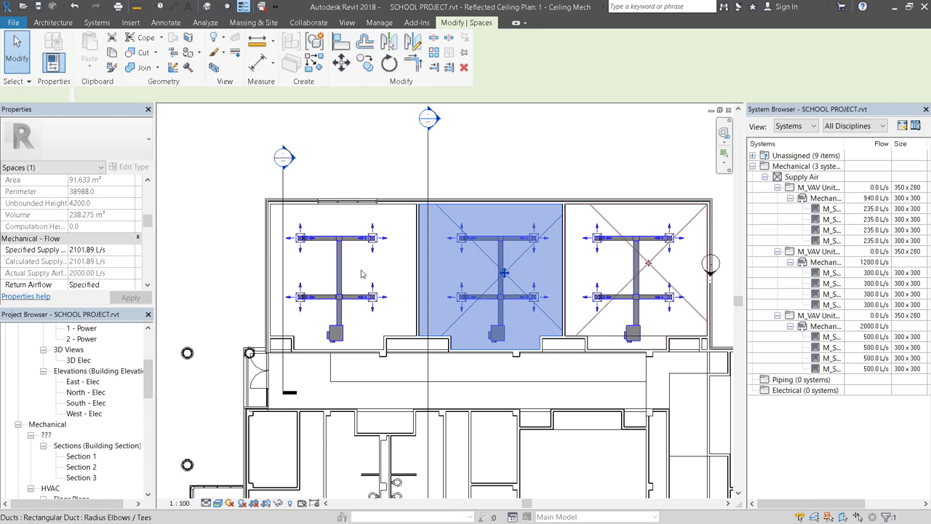
pyautogui.click(147, 285)
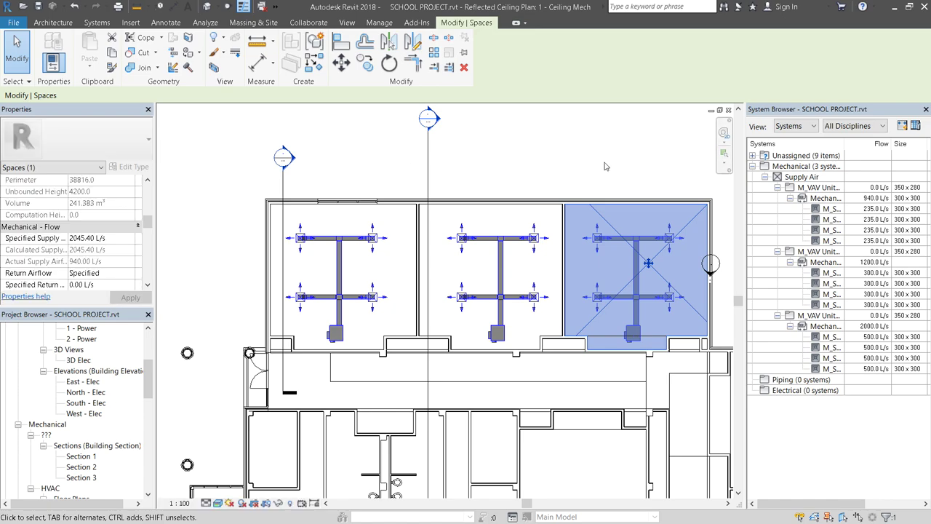
pyautogui.scroll(2, 522, 269)
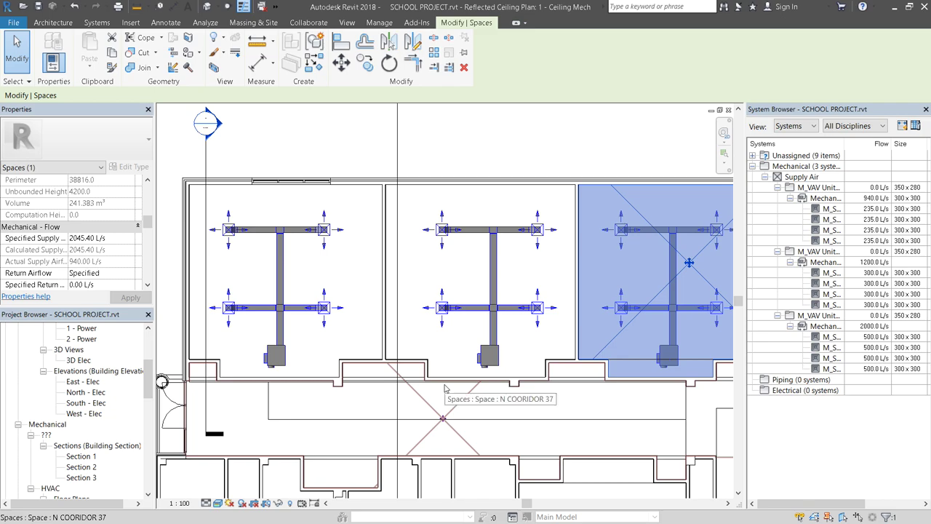
pyautogui.scroll(-1, 446, 391)
pyautogui.scroll(-1, 446, 391)
pyautogui.press('Escape')
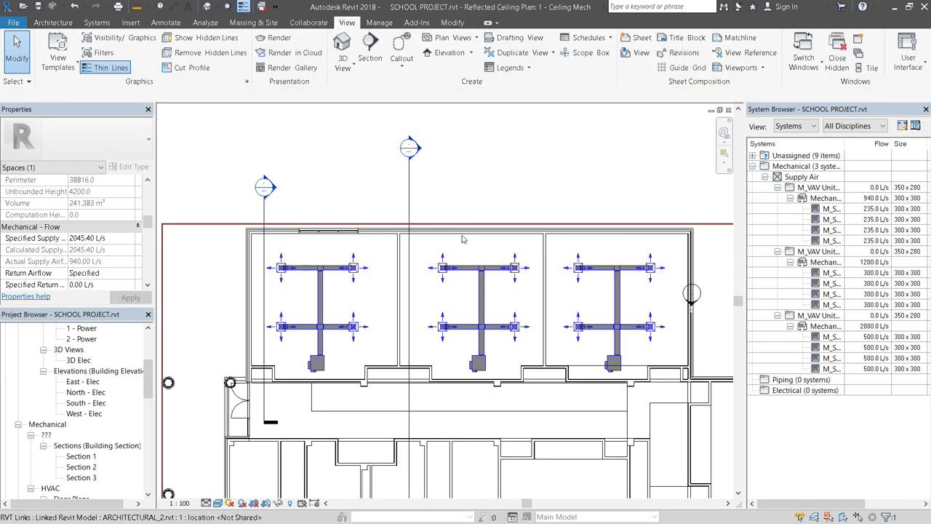
pyautogui.scroll(2, 343, 253)
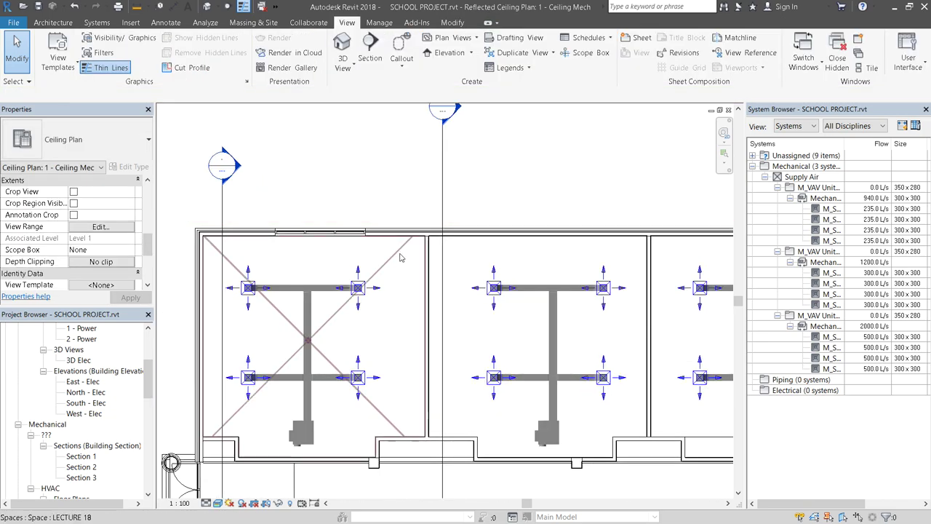
pyautogui.scroll(2, 343, 253)
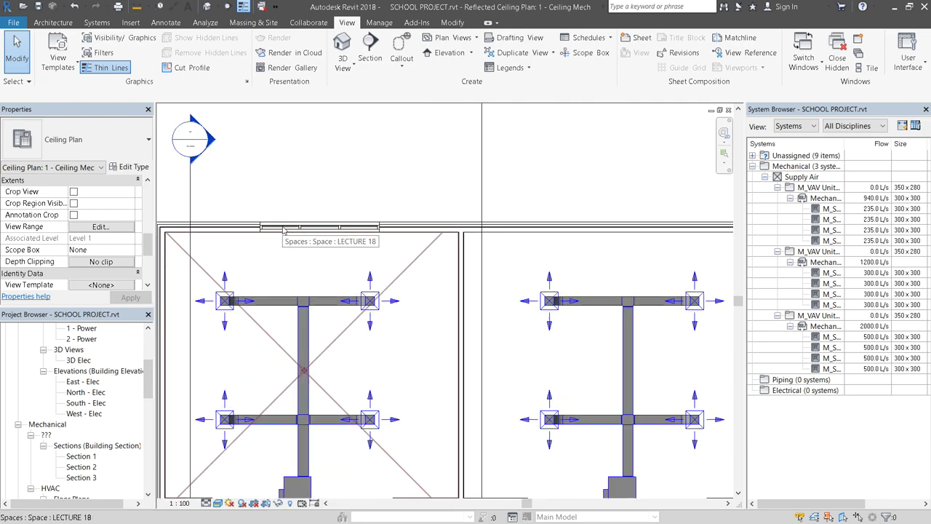
pyautogui.scroll(-2, 313, 228)
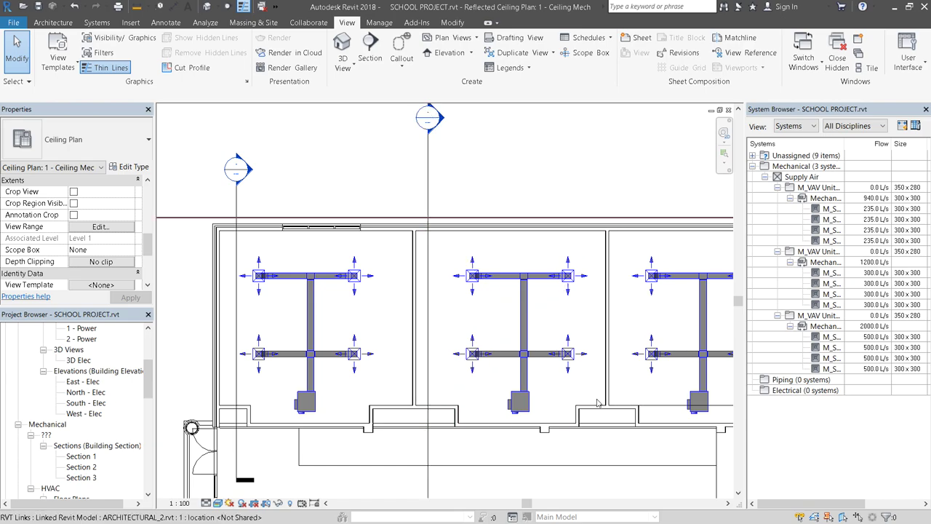
pyautogui.scroll(-1, 525, 424)
pyautogui.scroll(-1, 525, 424)
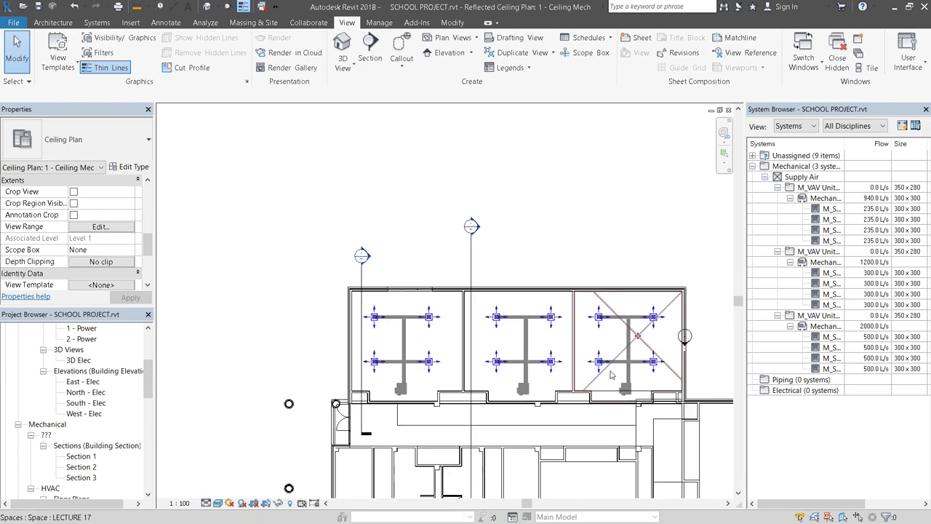
pyautogui.scroll(3, 658, 408)
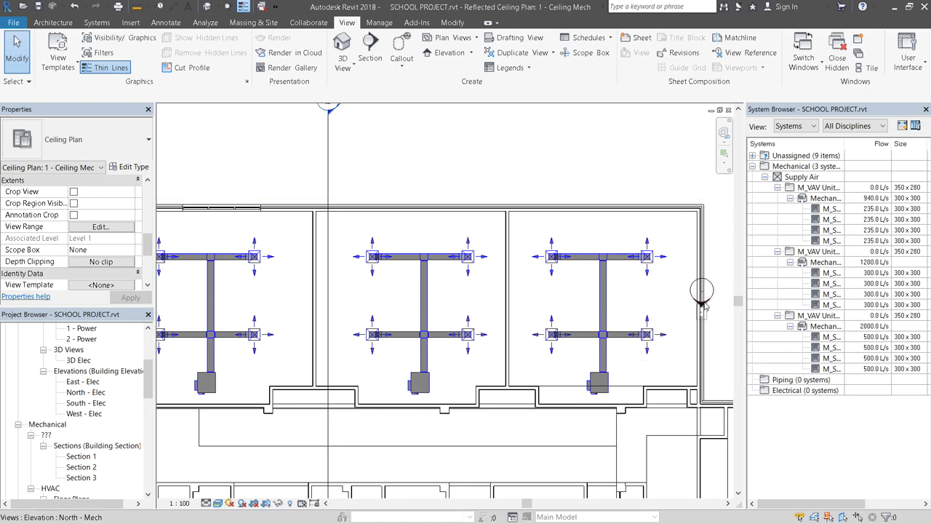
pyautogui.scroll(-2, 609, 288)
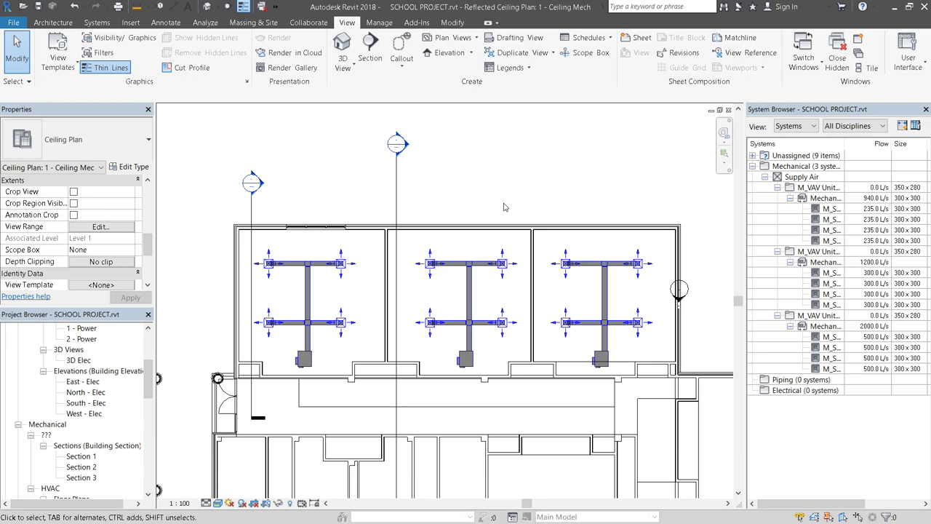
pyautogui.scroll(-1, 530, 211)
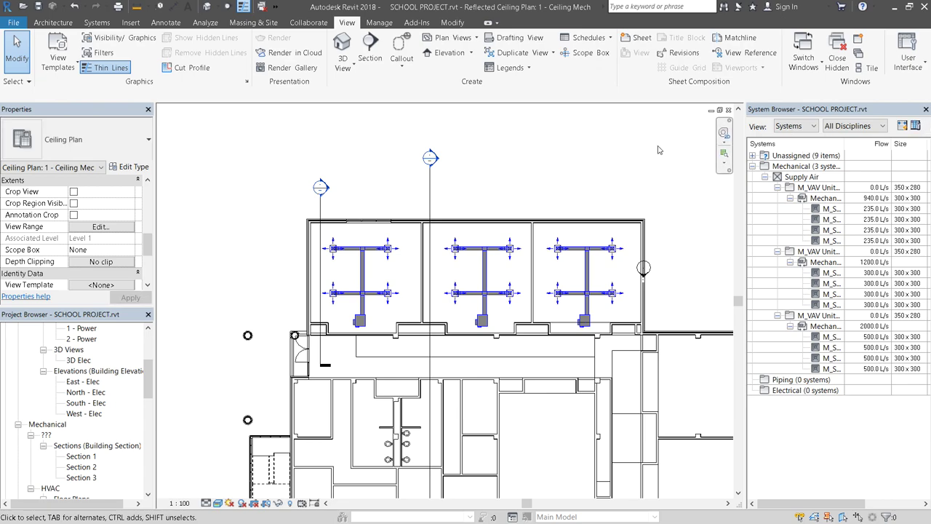
pyautogui.scroll(-1, 302, 254)
pyautogui.scroll(1, 328, 333)
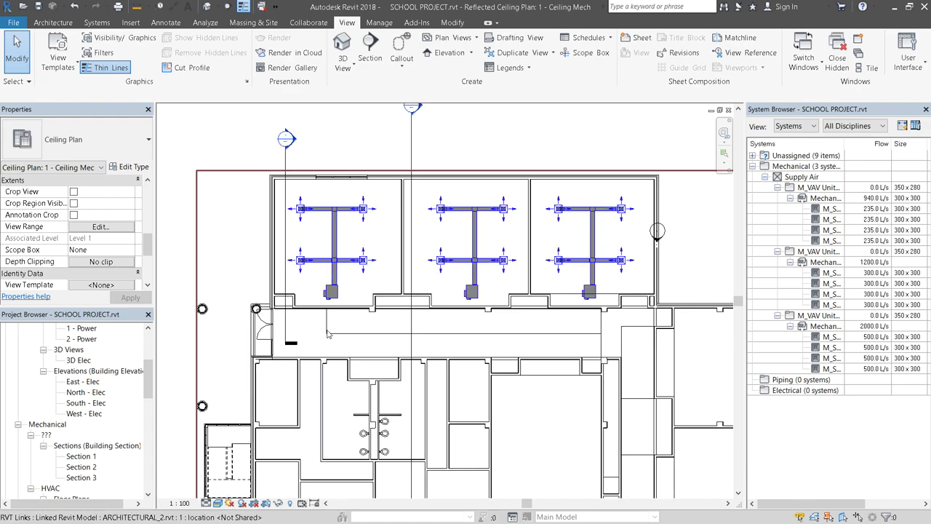
pyautogui.scroll(-2, 302, 284)
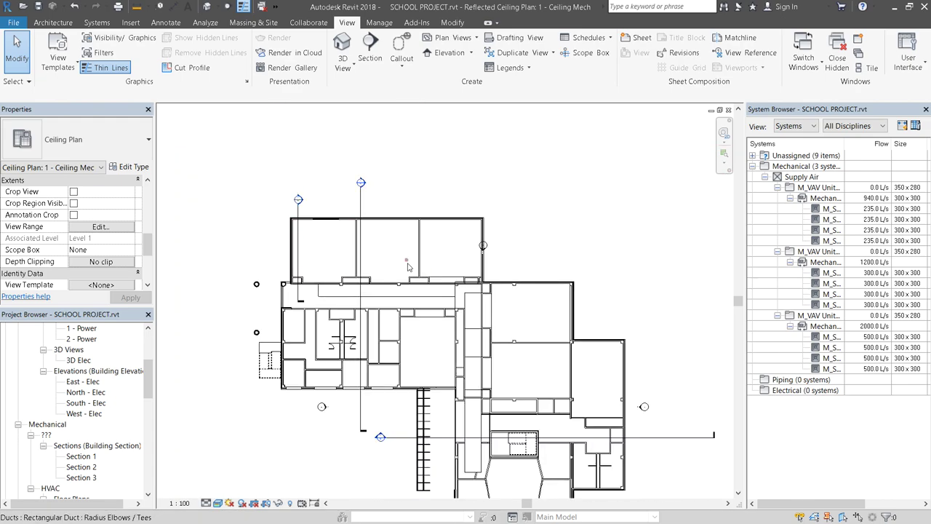
pyautogui.scroll(2, 604, 442)
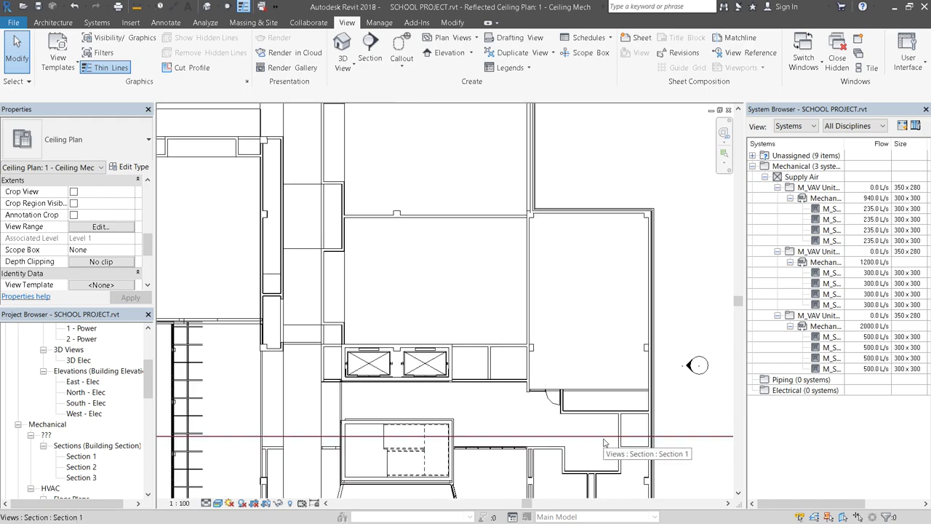
pyautogui.scroll(-2, 604, 441)
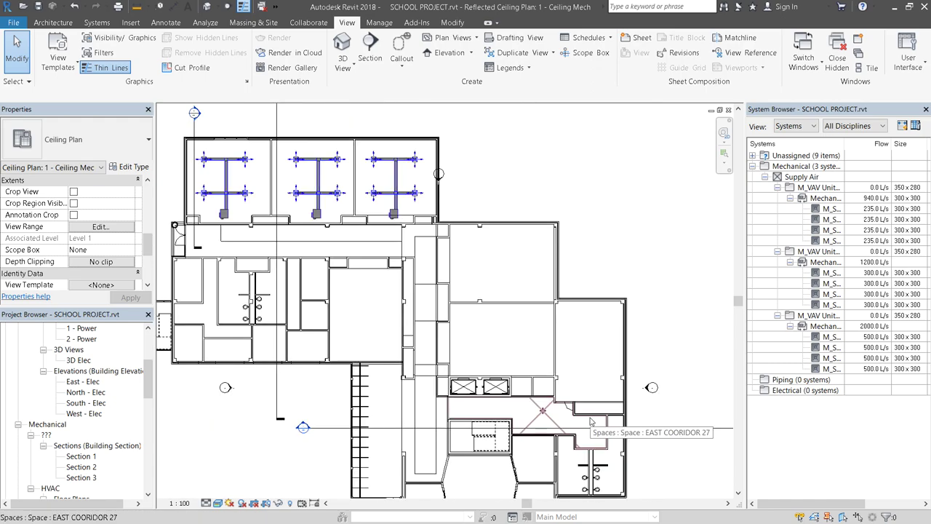
pyautogui.scroll(3, 610, 426)
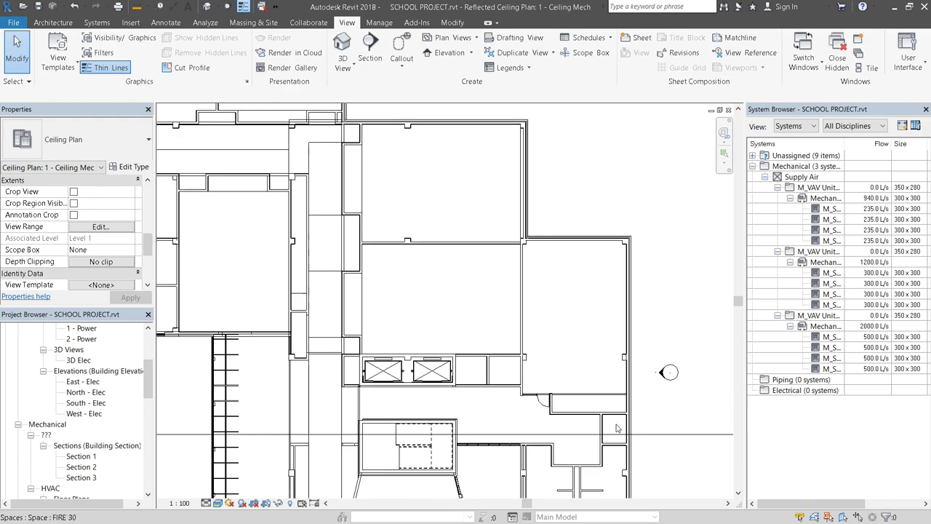
pyautogui.scroll(-4, 609, 426)
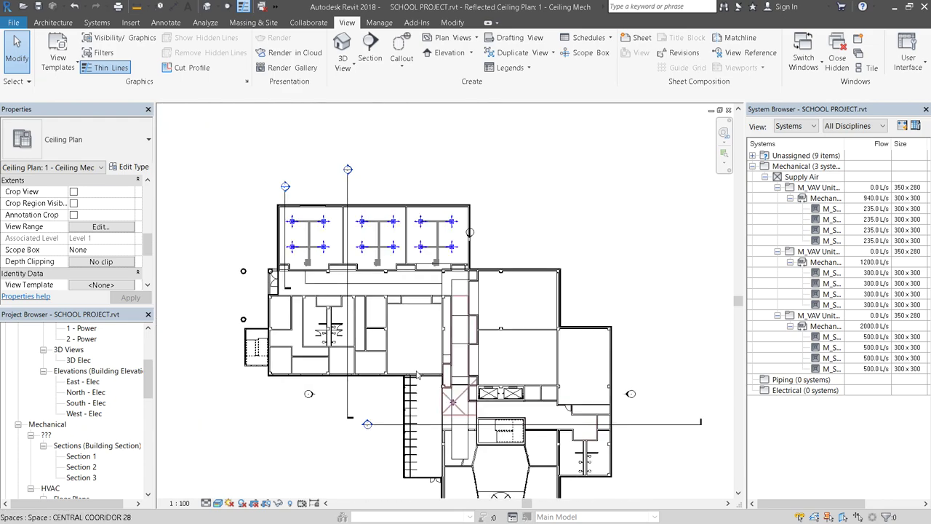
pyautogui.scroll(1, 290, 248)
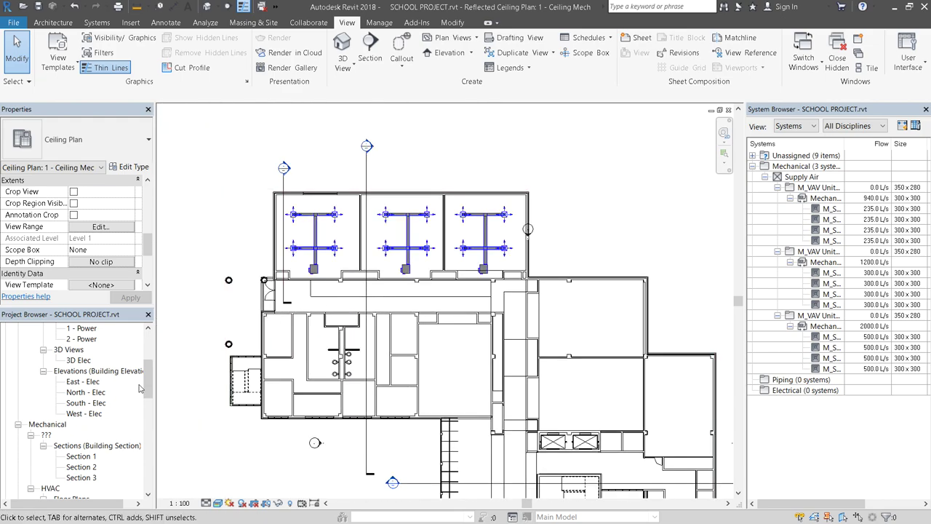
# Open the 1-Mech first floor plan and zoom across the lecture rooms' supply ducts.
pyautogui.moveTo(150, 387)
pyautogui.mouseDown()
pyautogui.moveTo(150, 360)
pyautogui.moveTo(151, 403)
pyautogui.mouseUp()
pyautogui.click(79, 445)
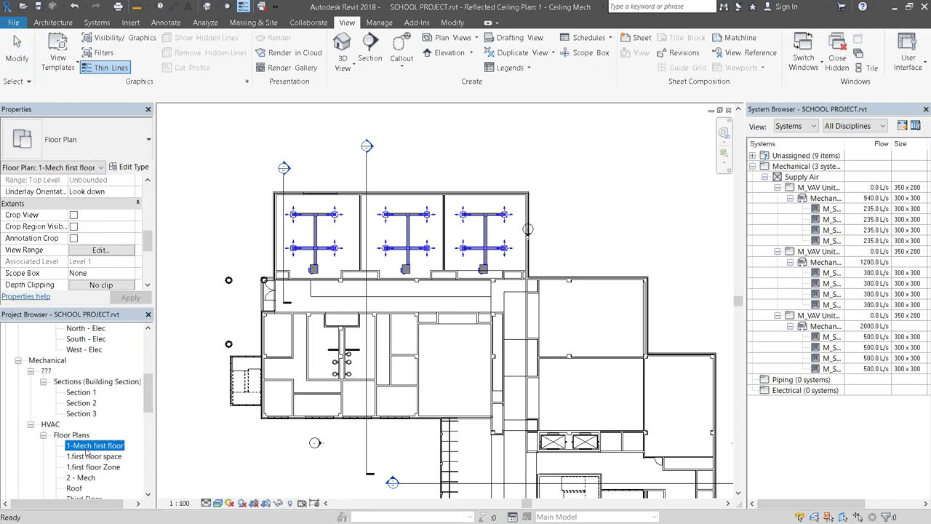
pyautogui.doubleClick(92, 446)
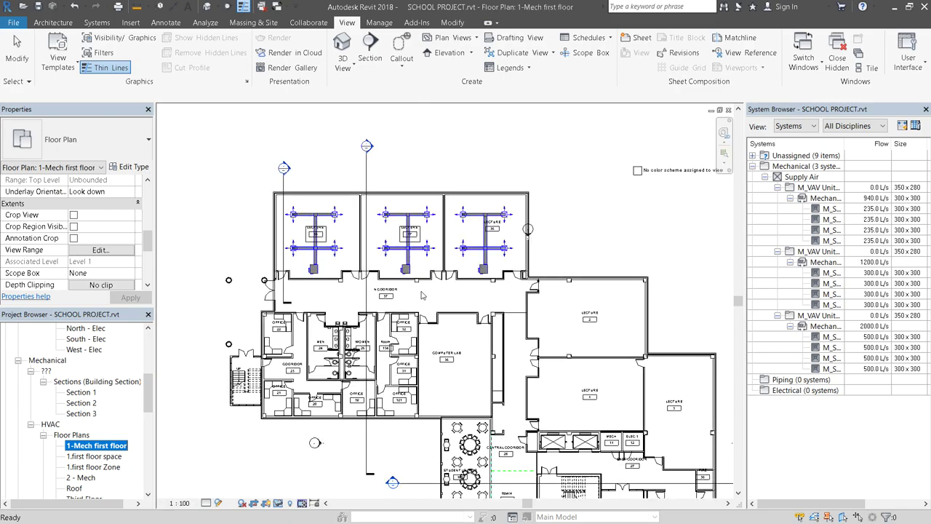
pyautogui.scroll(3, 322, 235)
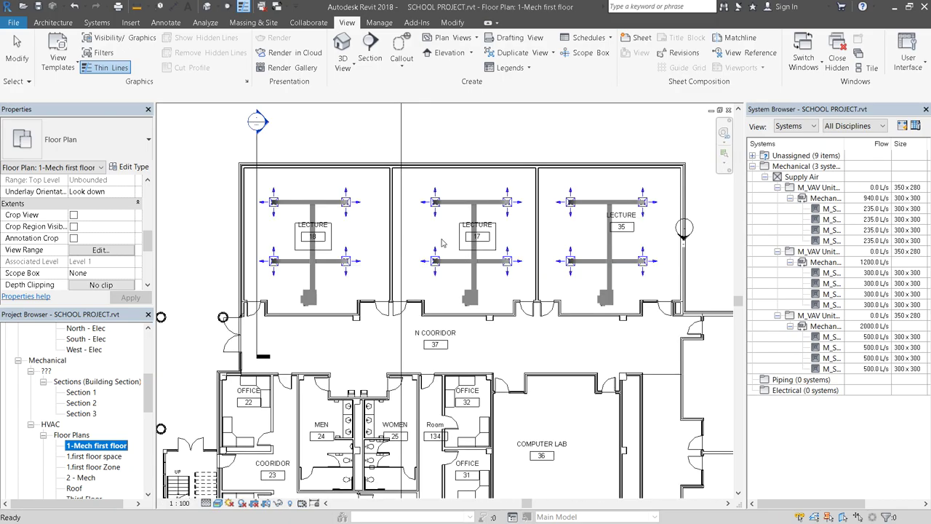
pyautogui.scroll(-5, 357, 209)
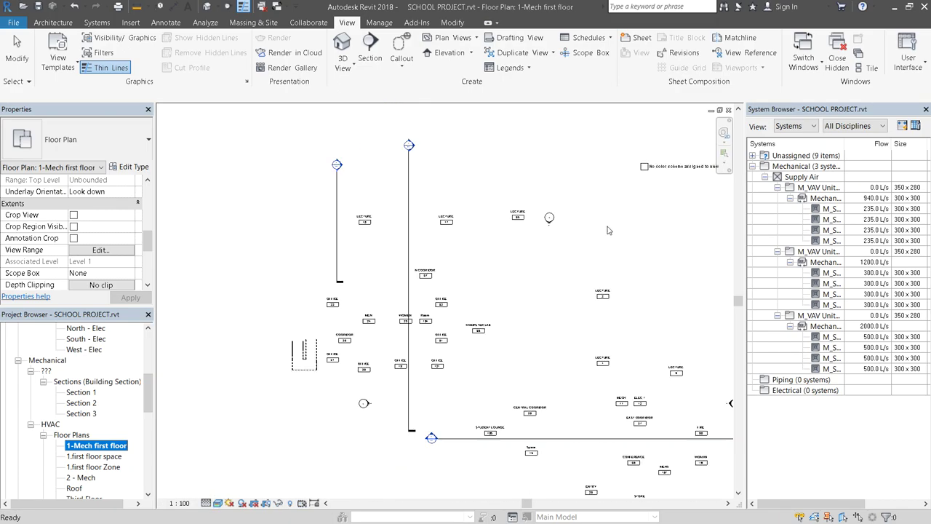
pyautogui.scroll(4, 624, 425)
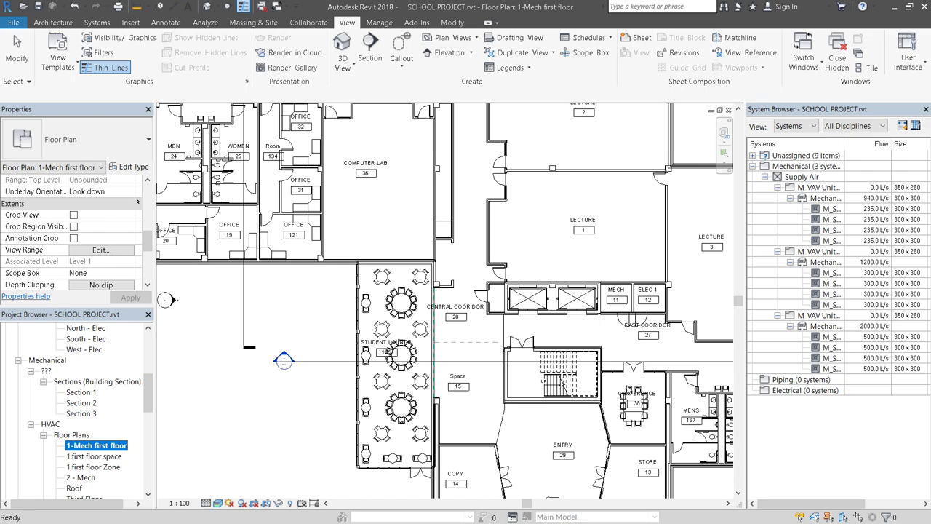
pyautogui.scroll(-5, 596, 404)
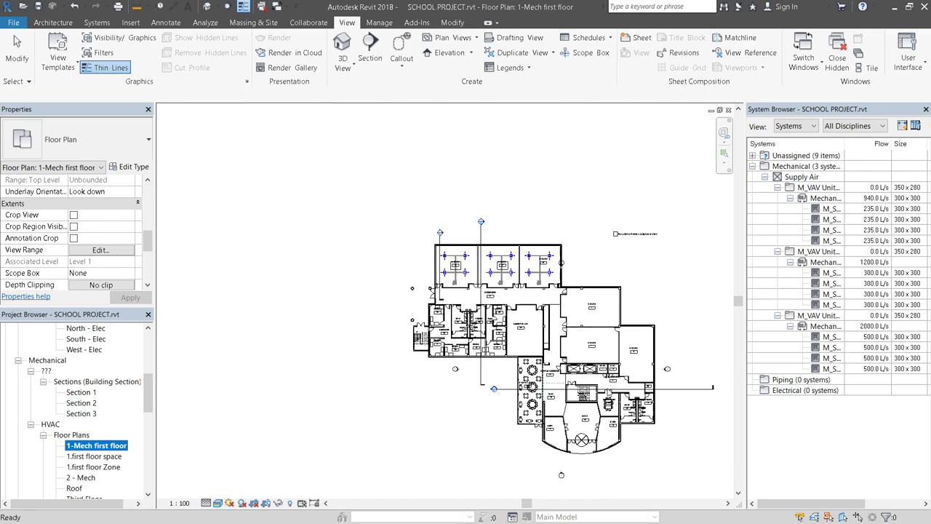
pyautogui.scroll(5, 532, 294)
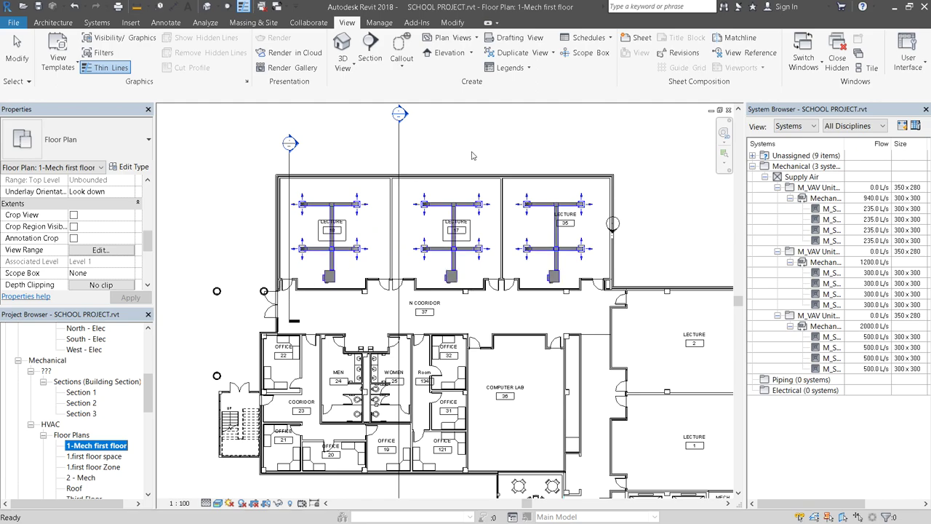
pyautogui.scroll(-3, 94, 403)
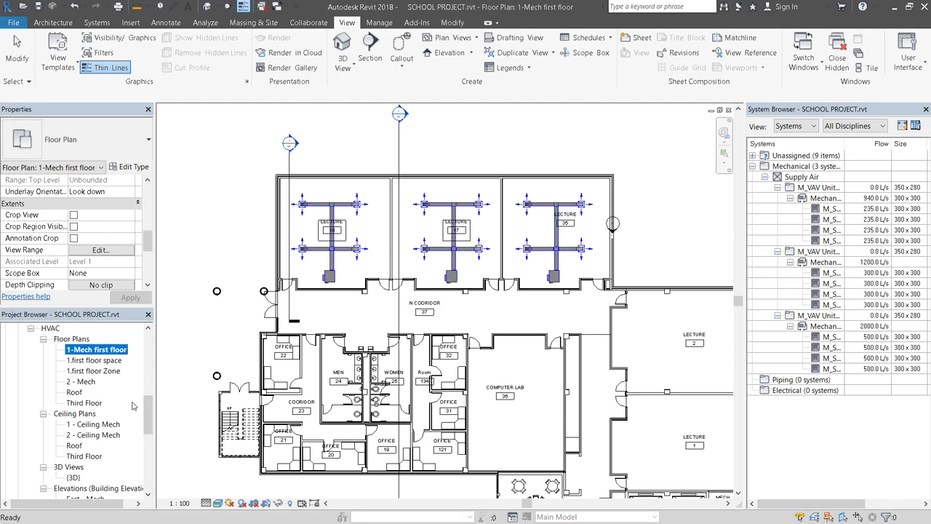
pyautogui.click(84, 383)
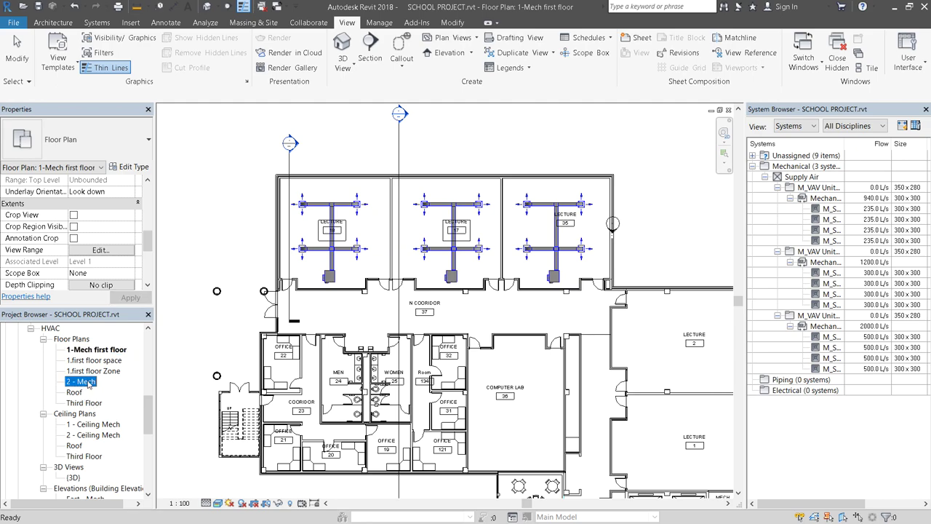
# View the 2 - Mech and Roof plans, then open Third Floor with the air terminal selection cleared.
pyautogui.doubleClick(86, 381)
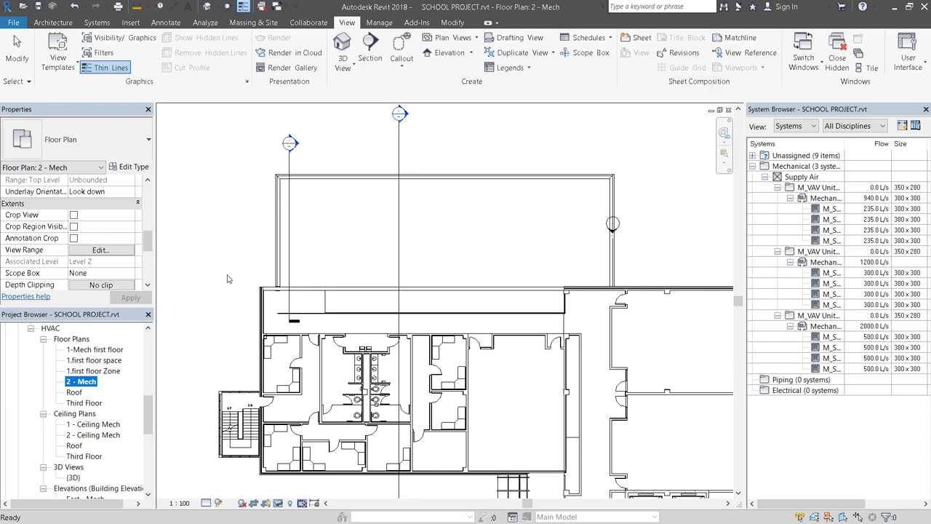
pyautogui.doubleClick(73, 392)
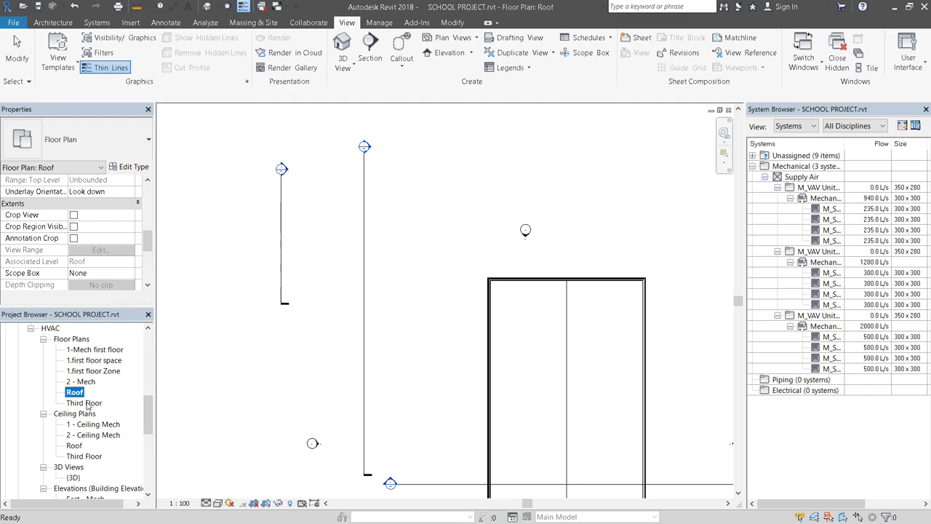
pyautogui.click(84, 403)
pyautogui.click(85, 403)
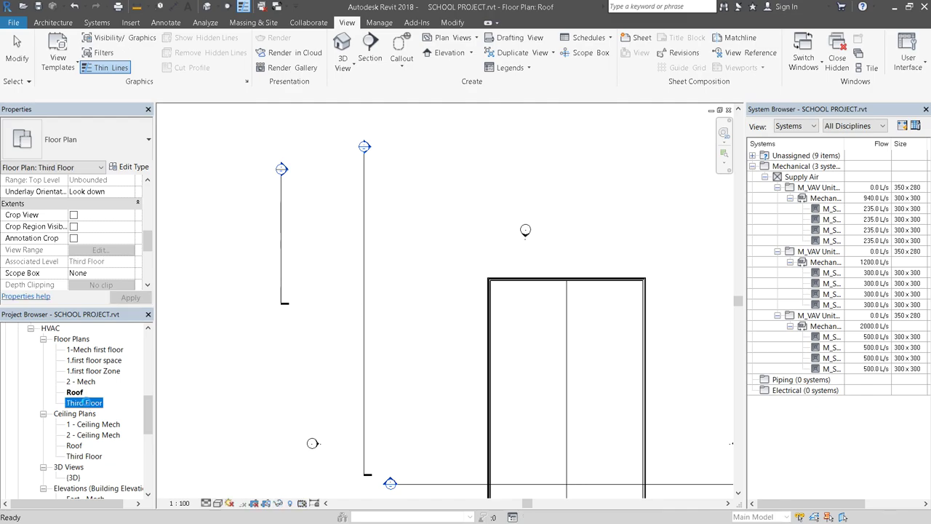
pyautogui.doubleClick(85, 403)
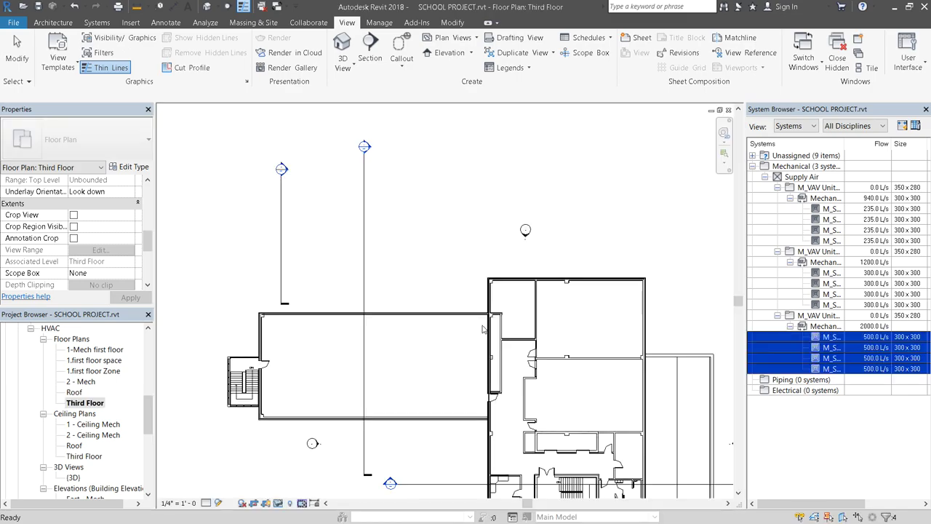
pyautogui.scroll(-2, 378, 359)
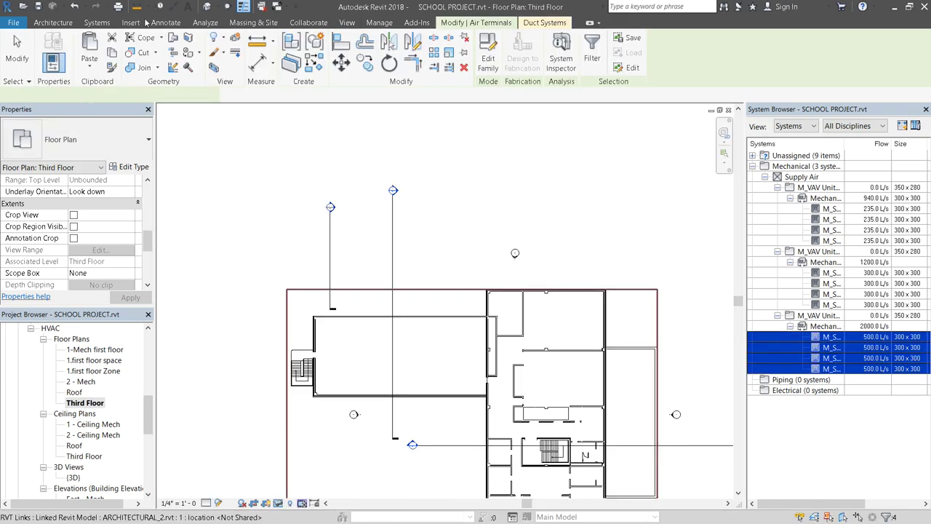
pyautogui.press('Escape')
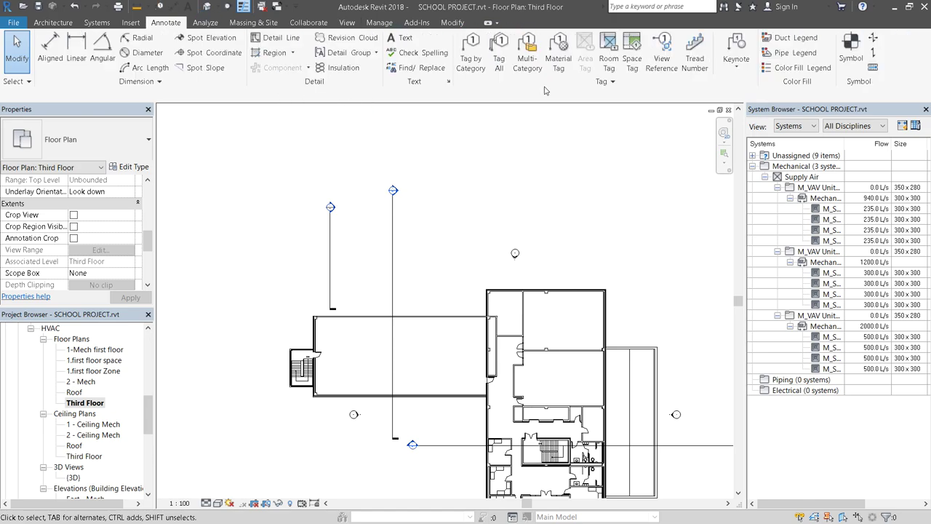
# Run Tag All Not Tagged with Space Tags checked on the Third Floor plan.
pyautogui.click(470, 58)
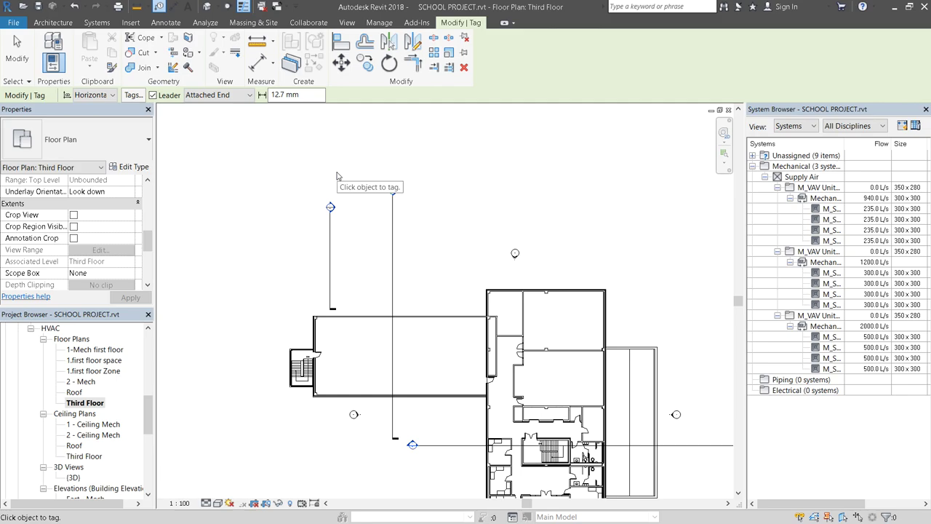
pyautogui.press('Escape')
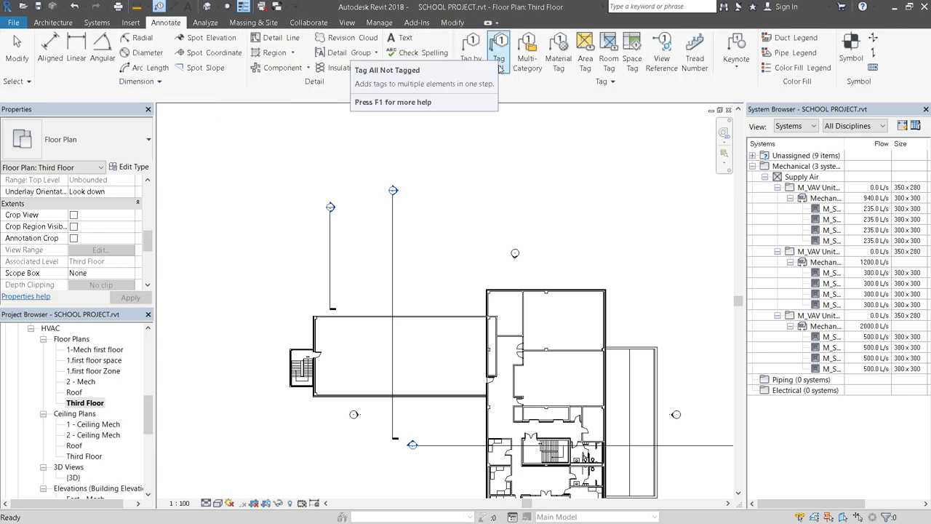
pyautogui.click(500, 69)
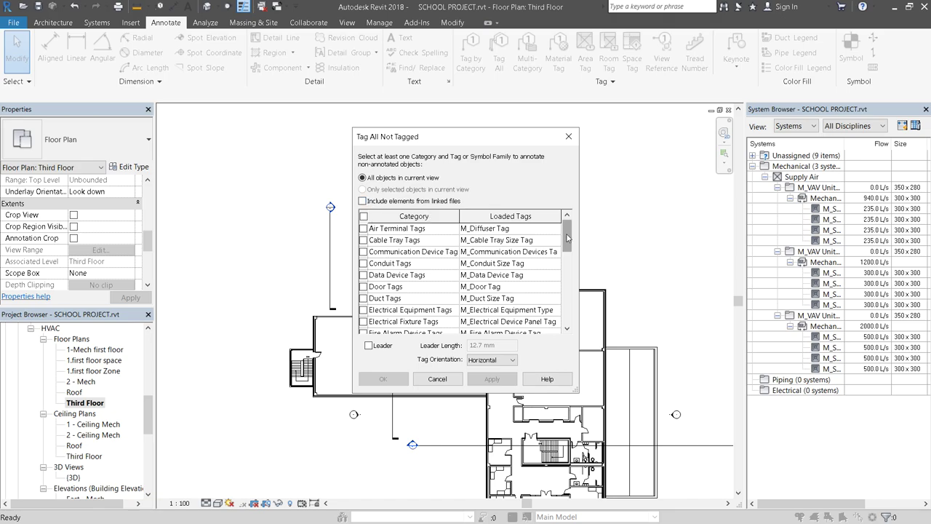
pyautogui.moveTo(567, 238); pyautogui.dragTo(570, 297)
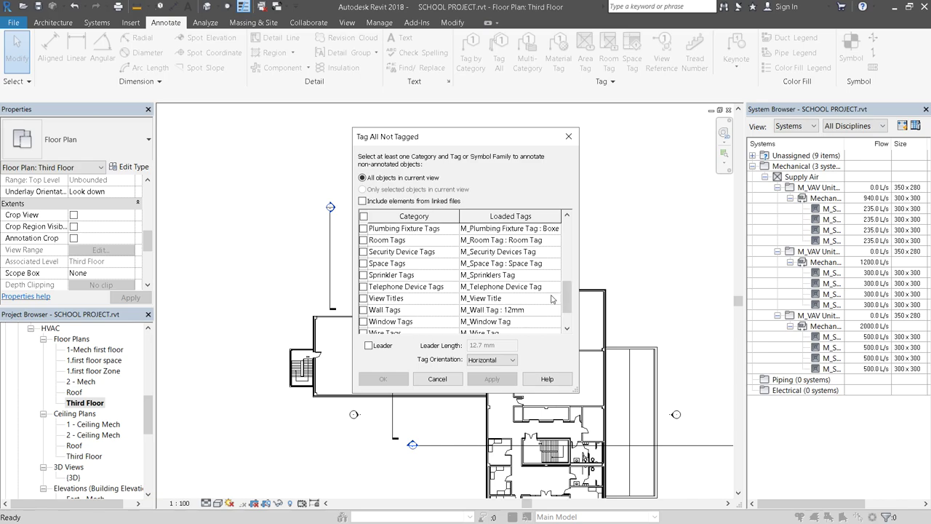
pyautogui.click(364, 264)
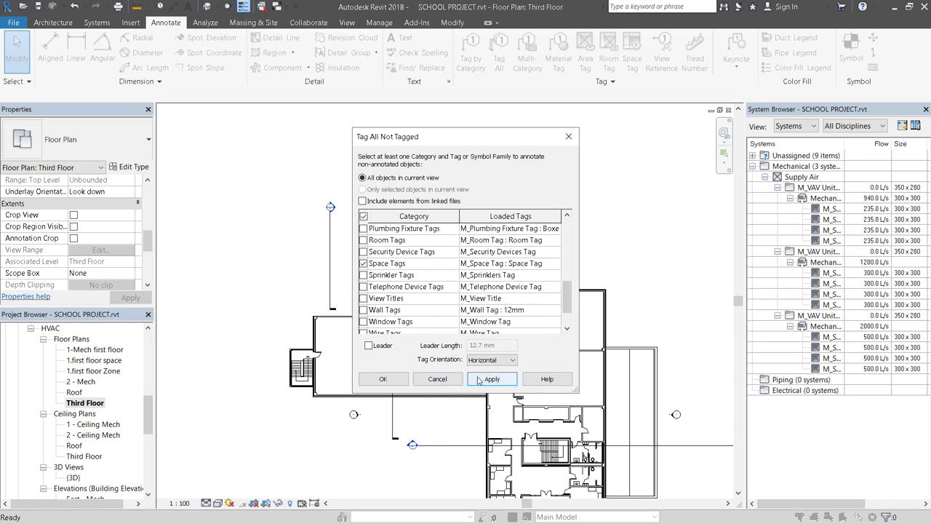
pyautogui.click(384, 378)
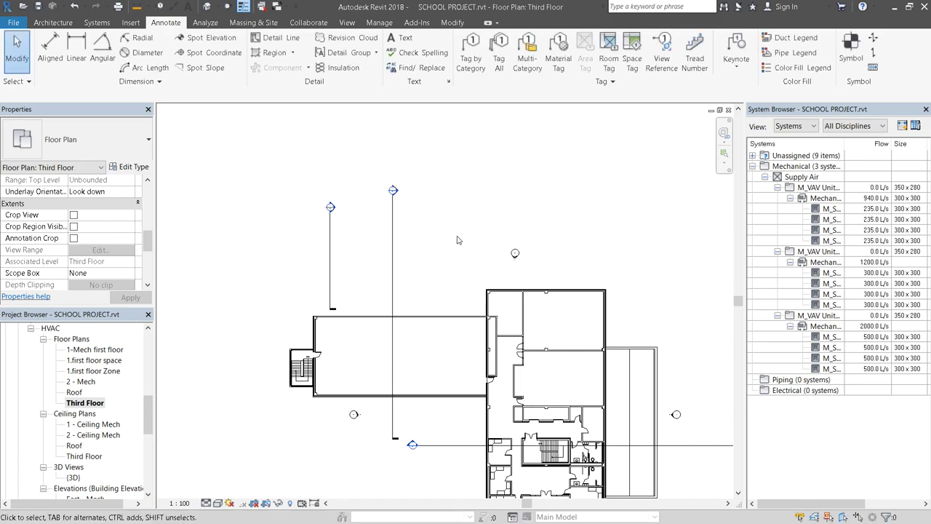
# Zoom around the Third Floor plan and inspect the linked architectural model, then clear the selection.
pyautogui.scroll(-3, 457, 250)
pyautogui.scroll(3, 441, 315)
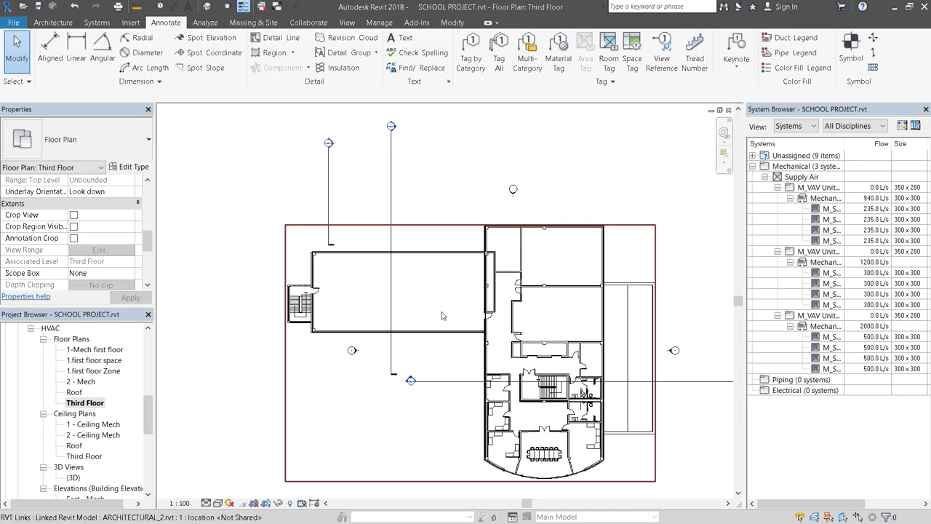
pyautogui.scroll(2, 441, 315)
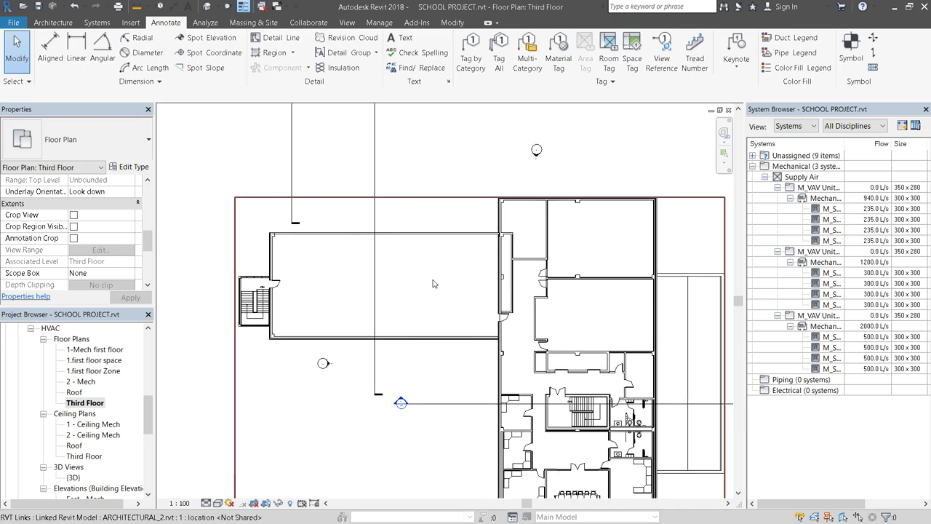
pyautogui.scroll(-1, 466, 257)
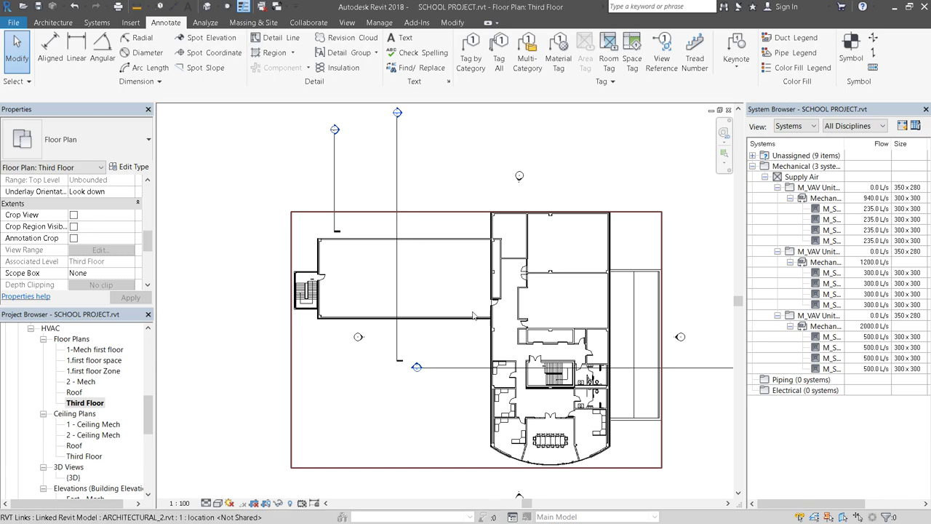
pyautogui.click(359, 274)
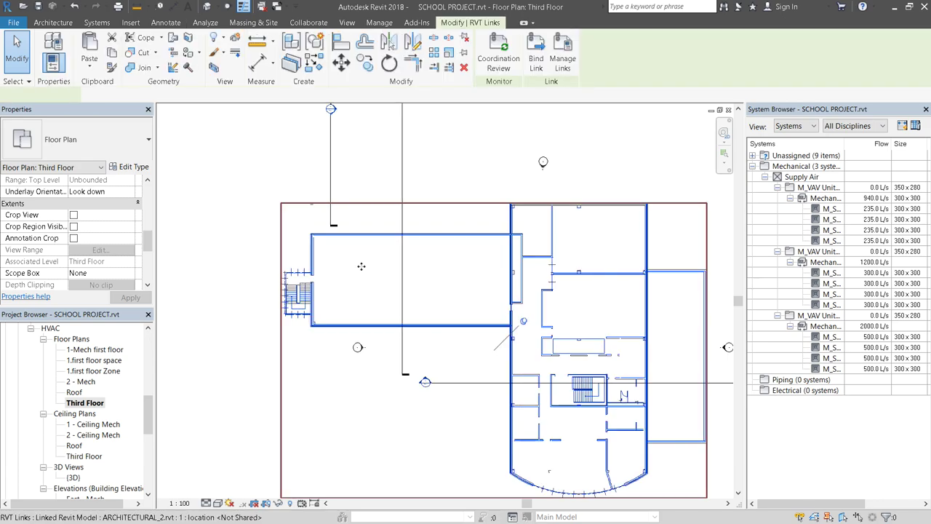
pyautogui.scroll(3, 359, 273)
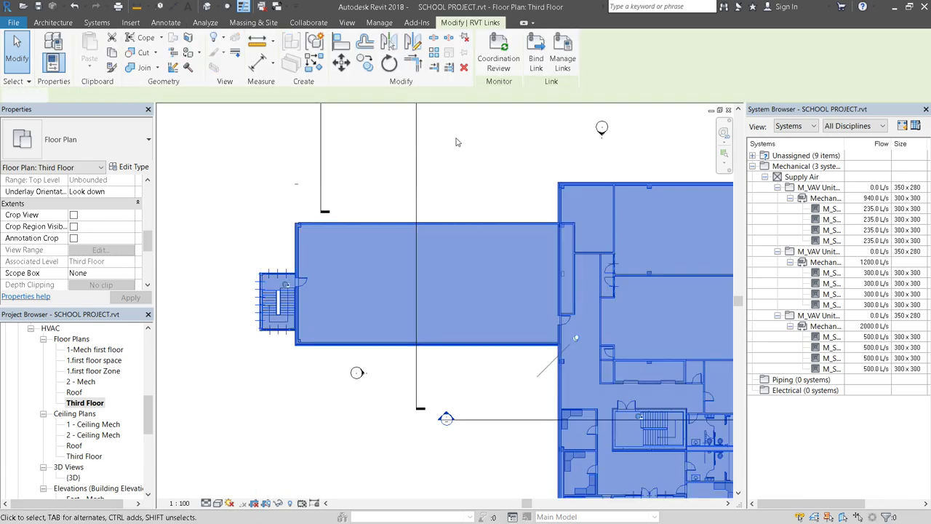
pyautogui.press('Escape')
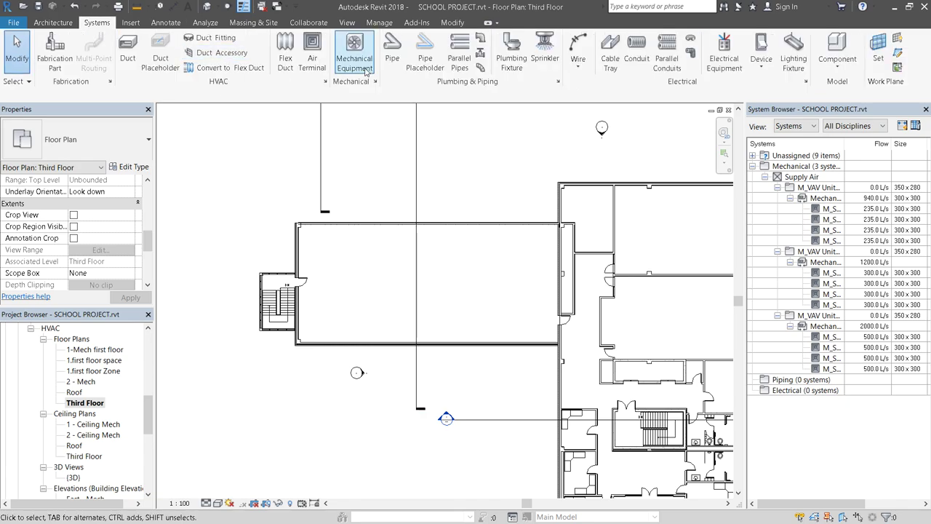
# Start Mechanical Equipment and browse the types, keeping M_VAV Parallel Fan Powered Size 2 - 300mm Inlet.
pyautogui.click(354, 58)
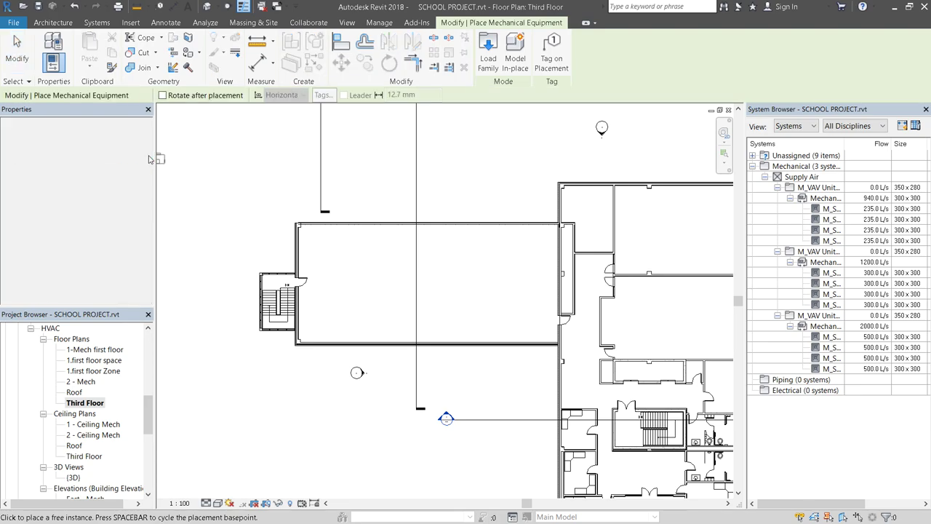
pyautogui.click(83, 149)
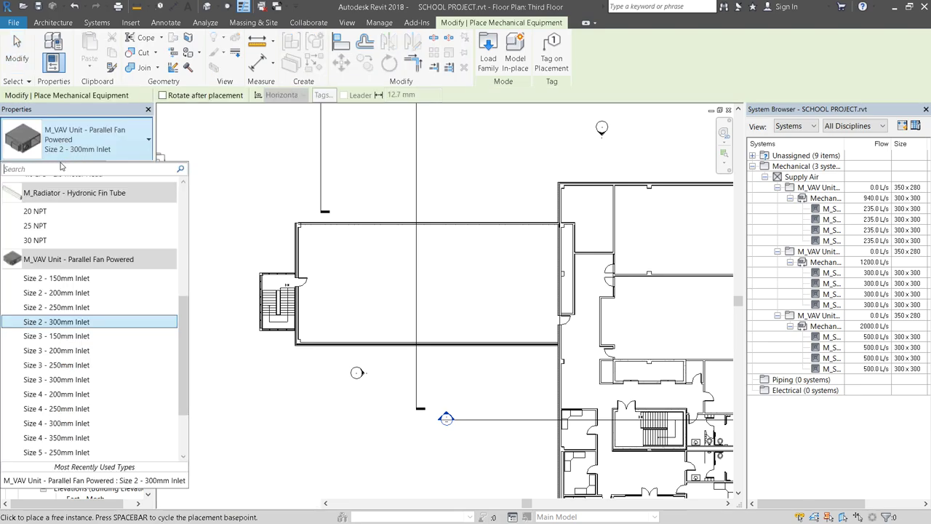
pyautogui.write('A')
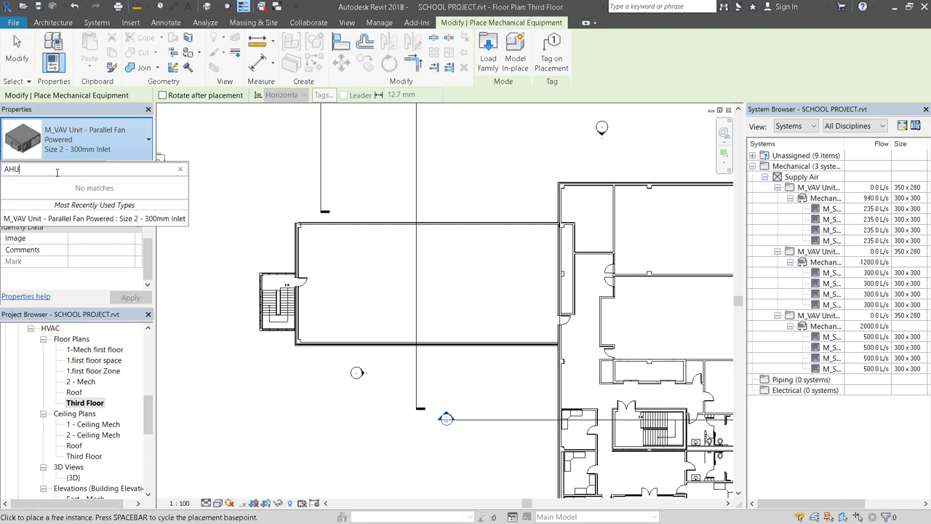
pyautogui.press('BackSpace')
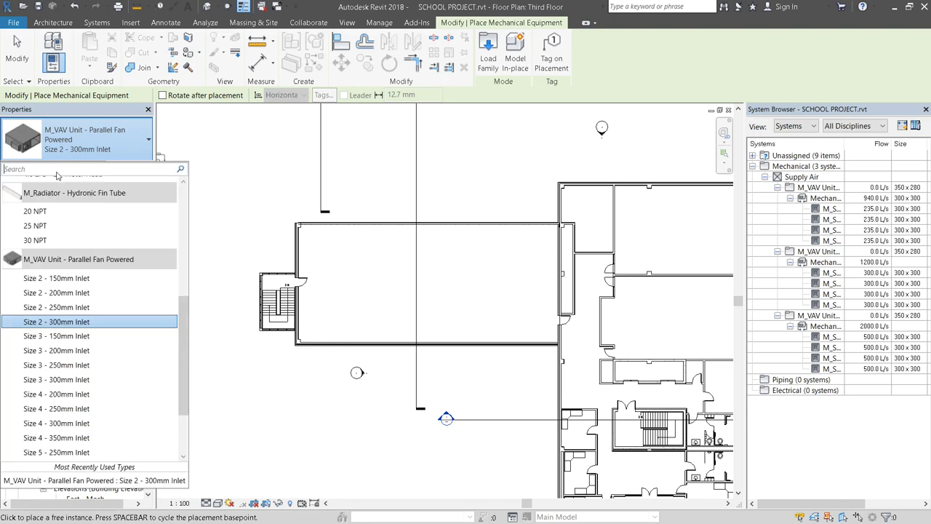
pyautogui.scroll(10, 58, 218)
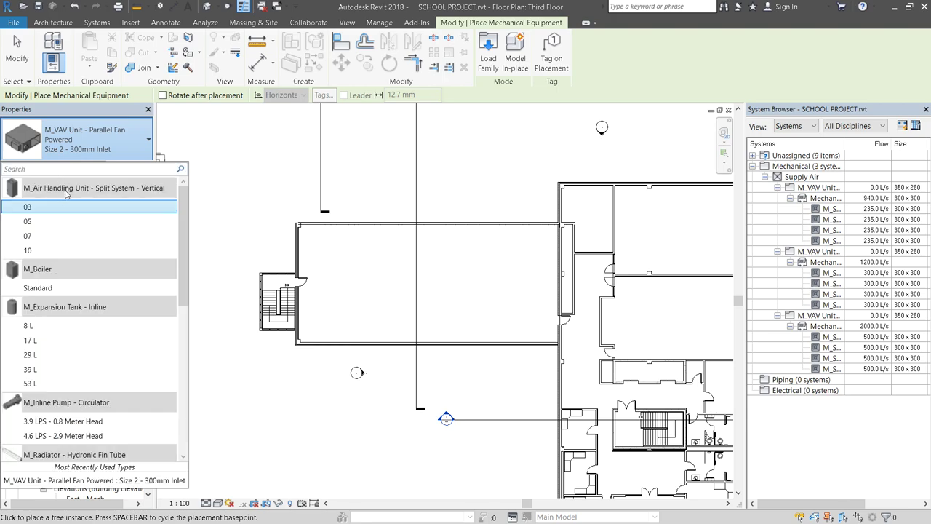
pyautogui.moveTo(17, 196)
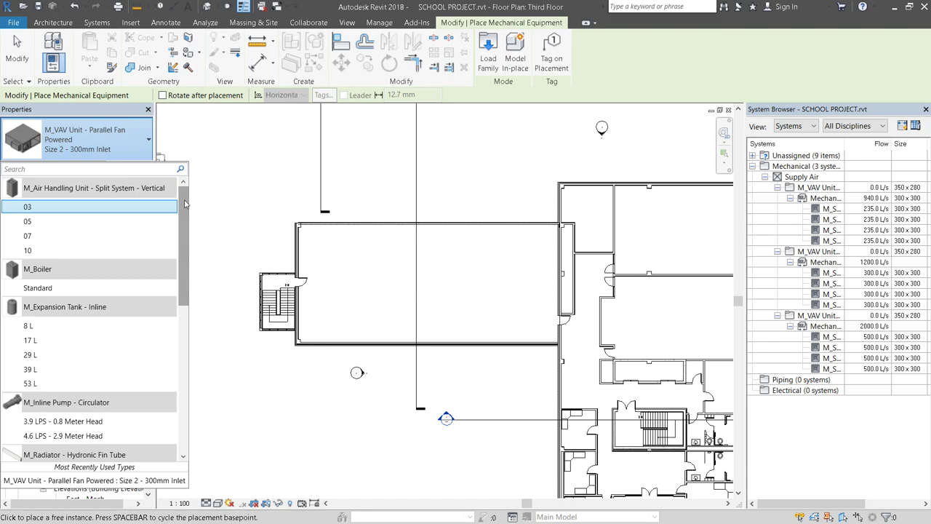
pyautogui.moveTo(184, 204)
pyautogui.mouseDown()
pyautogui.moveTo(185, 379)
pyautogui.moveTo(185, 211)
pyautogui.mouseUp()
pyautogui.click(228, 170)
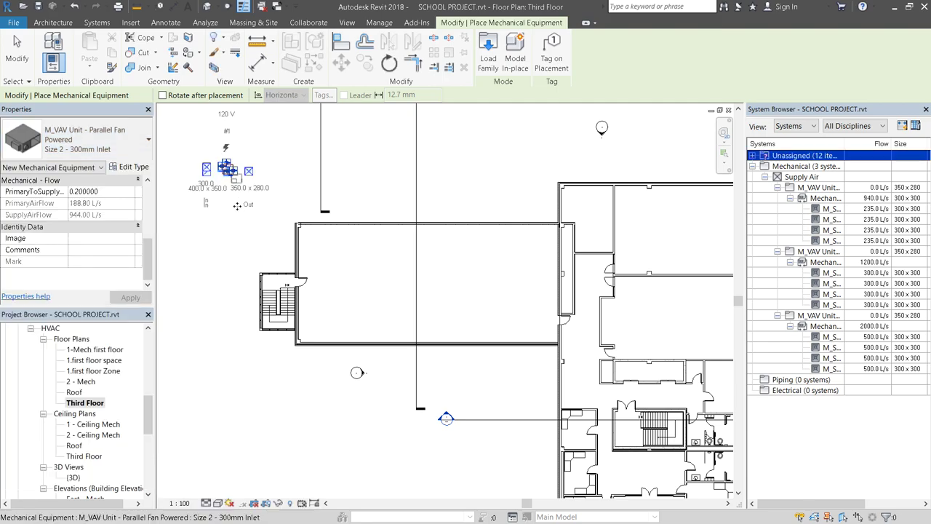
# Load Trane_-_Horizontal_Left_Split_System_AHU_TAM7_Series_17368.rfa from the FAMILY folder.
pyautogui.click(489, 59)
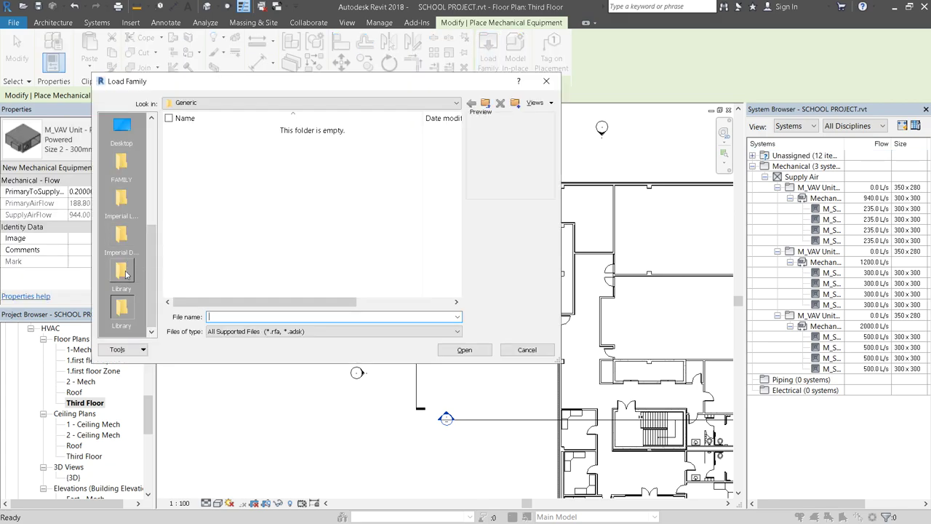
pyautogui.click(124, 173)
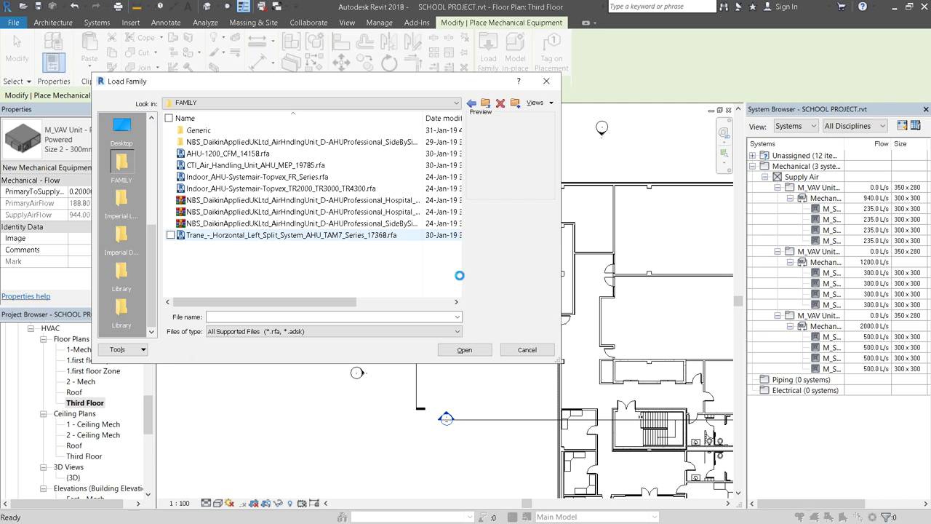
pyautogui.click(458, 234)
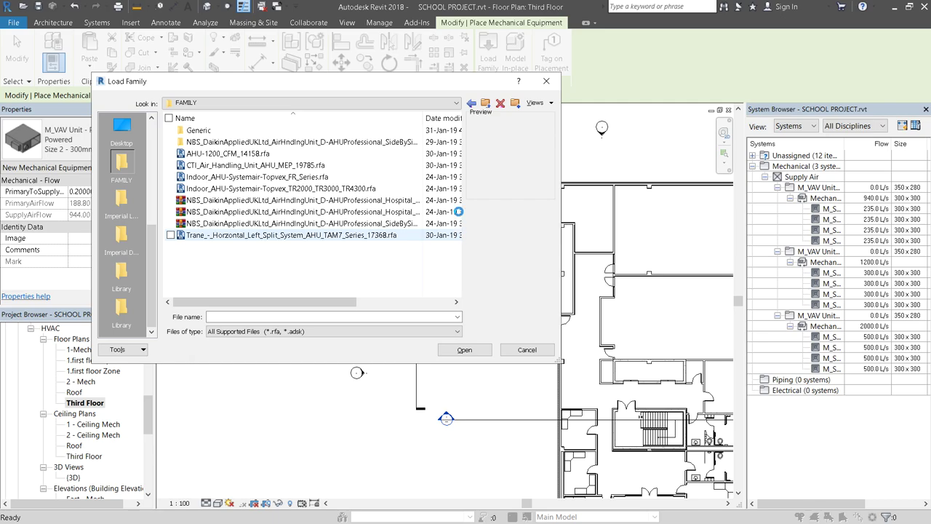
pyautogui.click(477, 350)
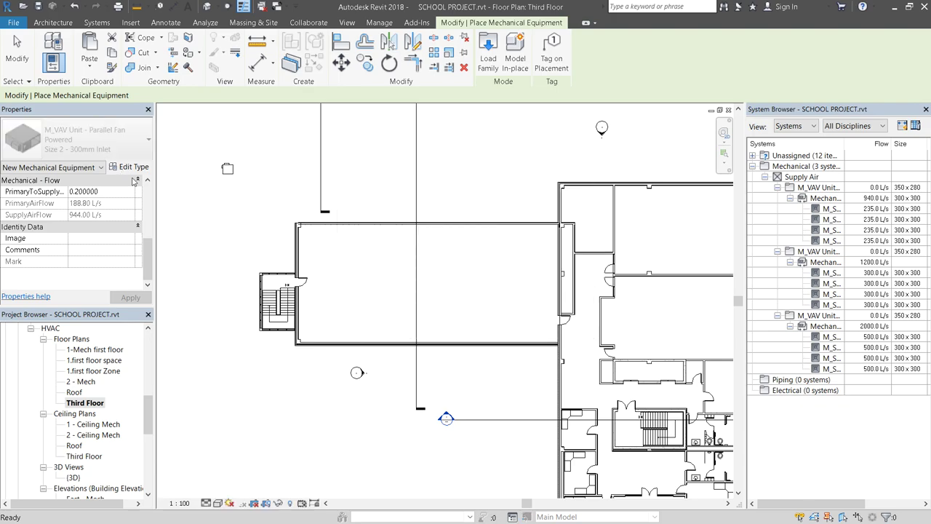
# Place the Trane TAM7A0A24H21SD air handler inside the large room beside the stairs.
pyautogui.scroll(3, 340, 254)
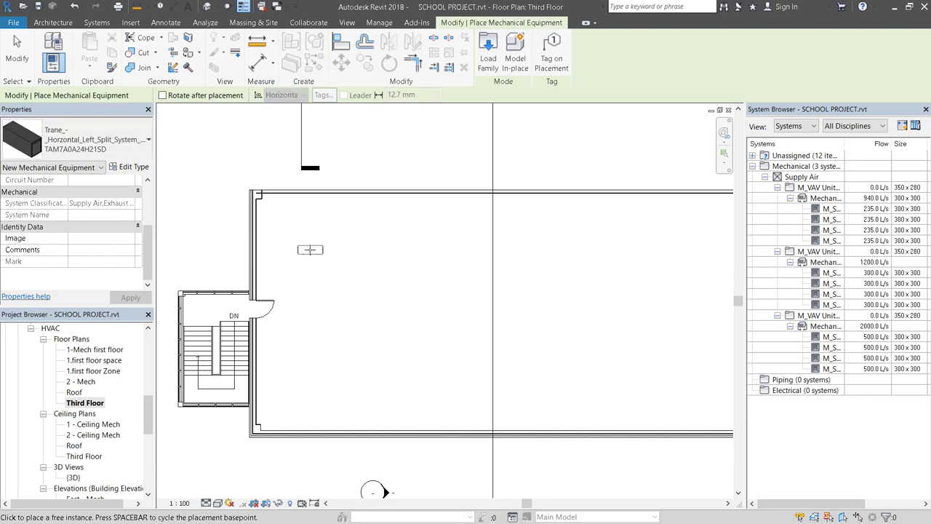
pyautogui.click(310, 250)
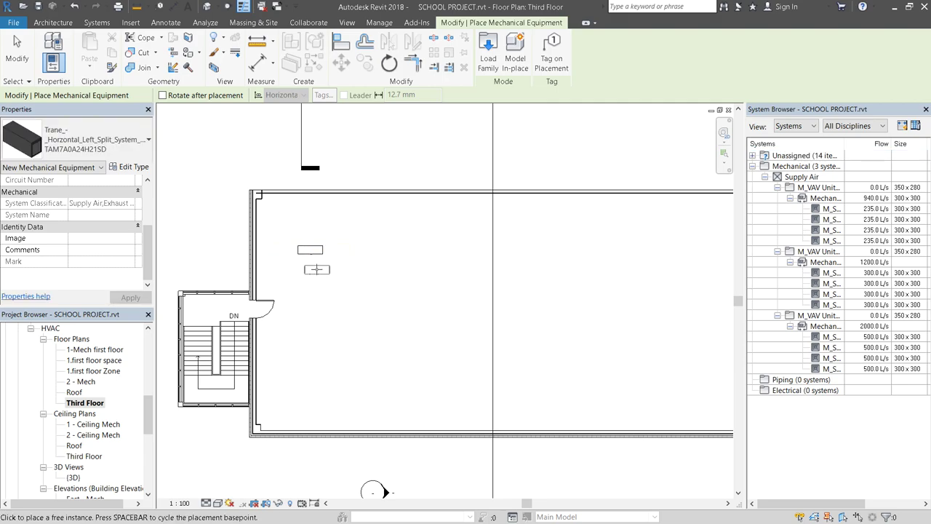
pyautogui.press('Escape')
pyautogui.press('Escape')
pyautogui.scroll(-3, 464, 341)
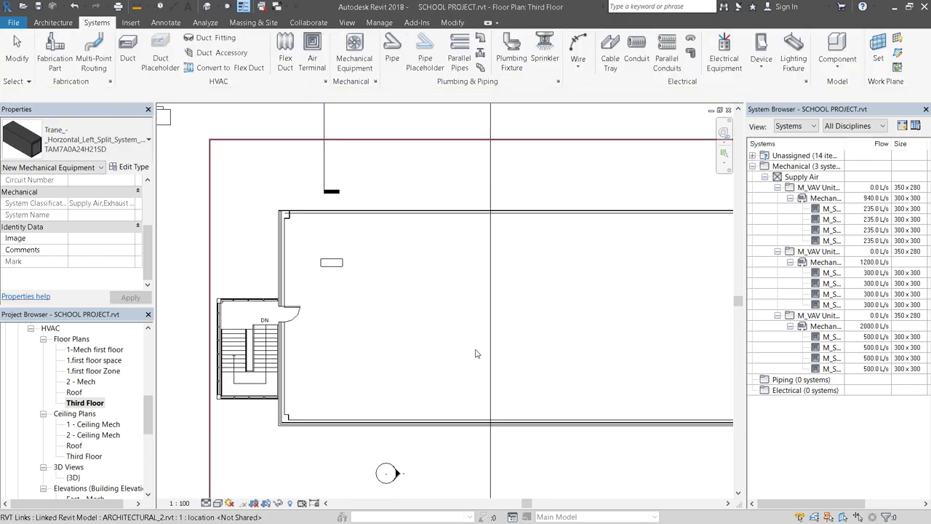
# Inspect the placed air handler, then deselect it and zoom out to the whole wing.
pyautogui.click(236, 173)
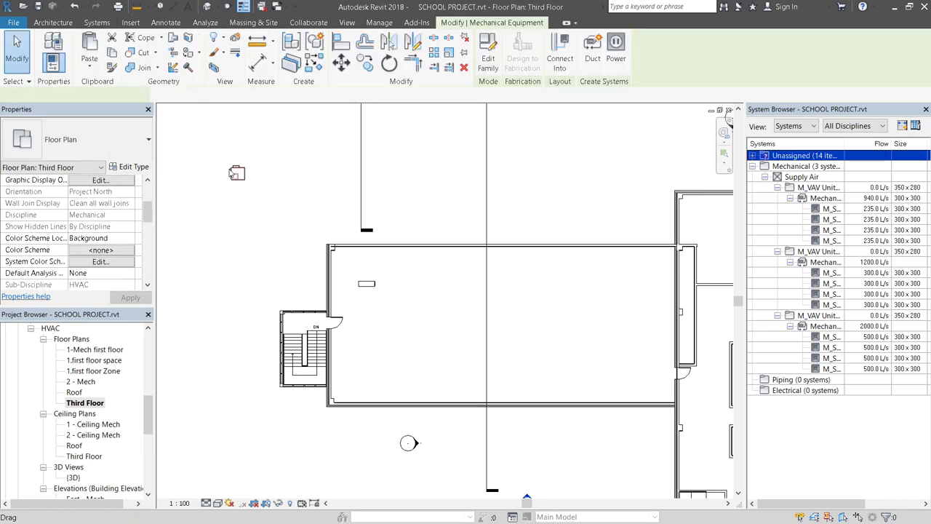
pyautogui.press('Escape')
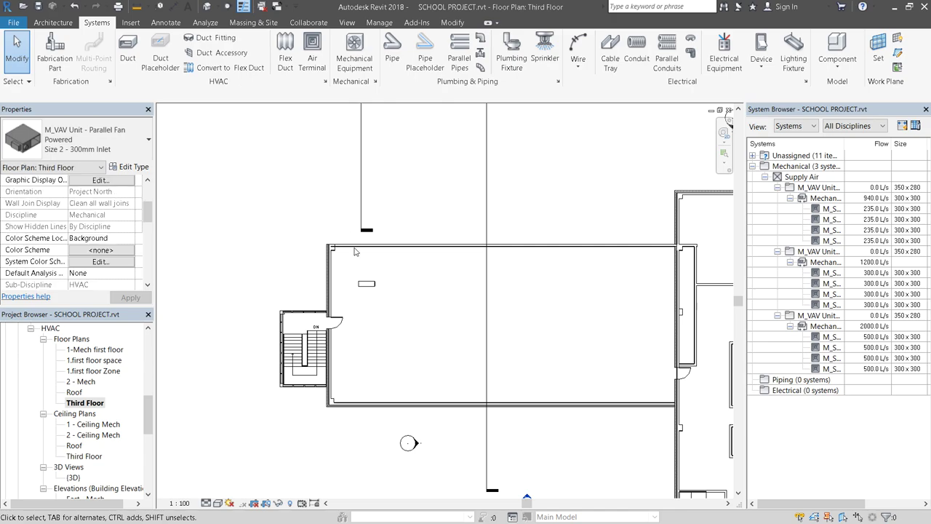
pyautogui.scroll(2, 407, 291)
pyautogui.scroll(2, 365, 285)
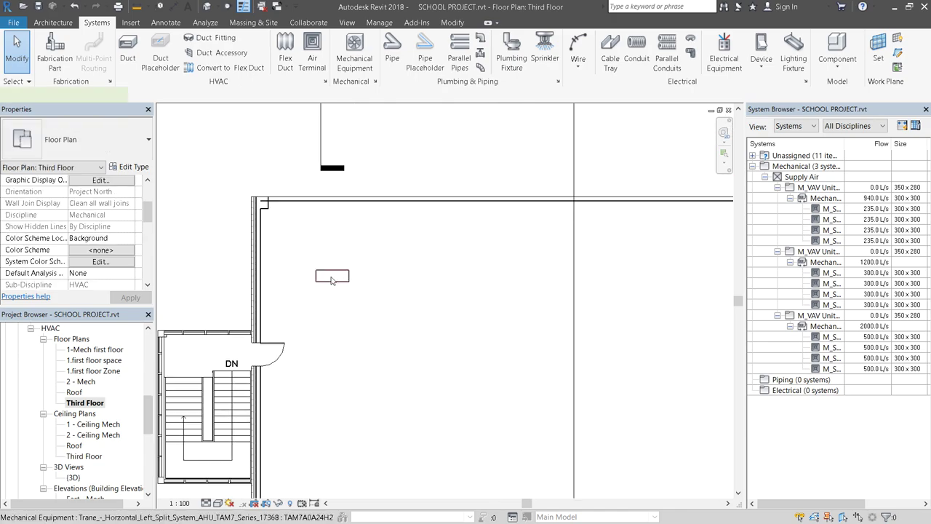
pyautogui.click(332, 278)
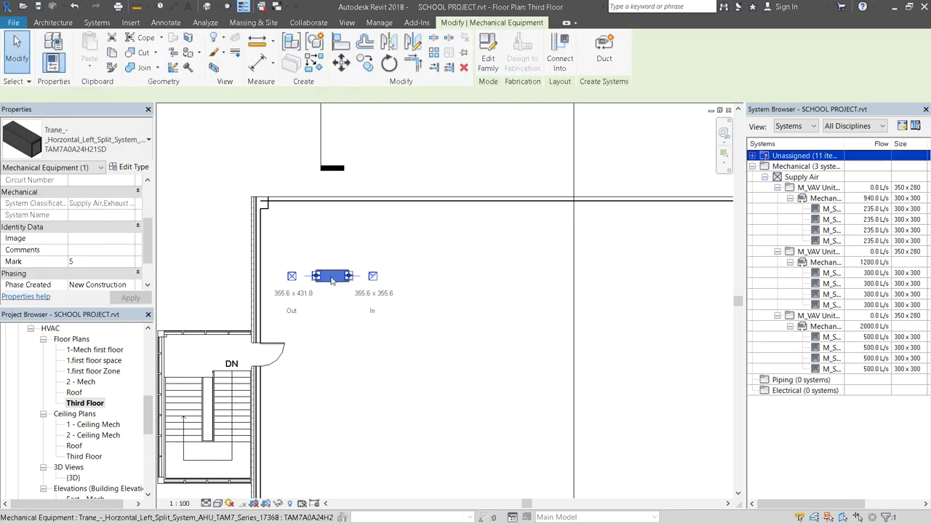
pyautogui.scroll(2, 331, 275)
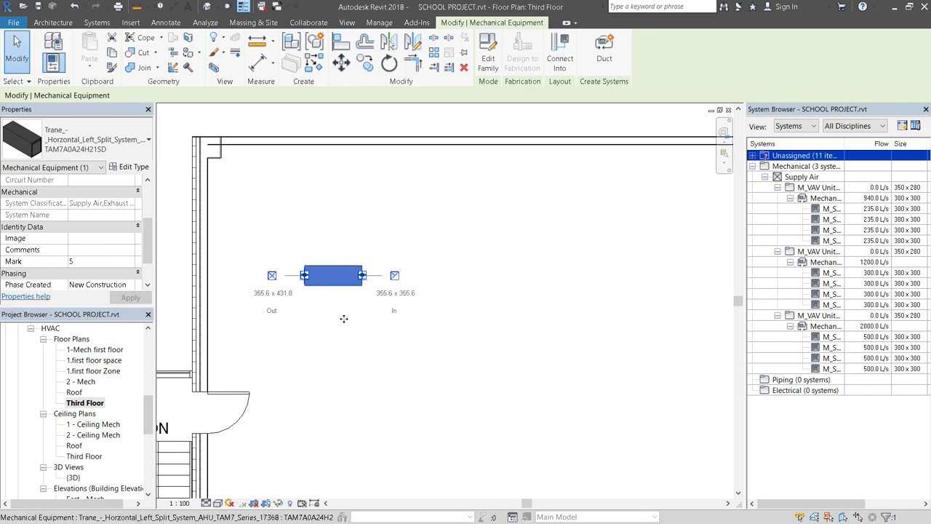
pyautogui.scroll(-1, 315, 288)
pyautogui.scroll(-1, 358, 364)
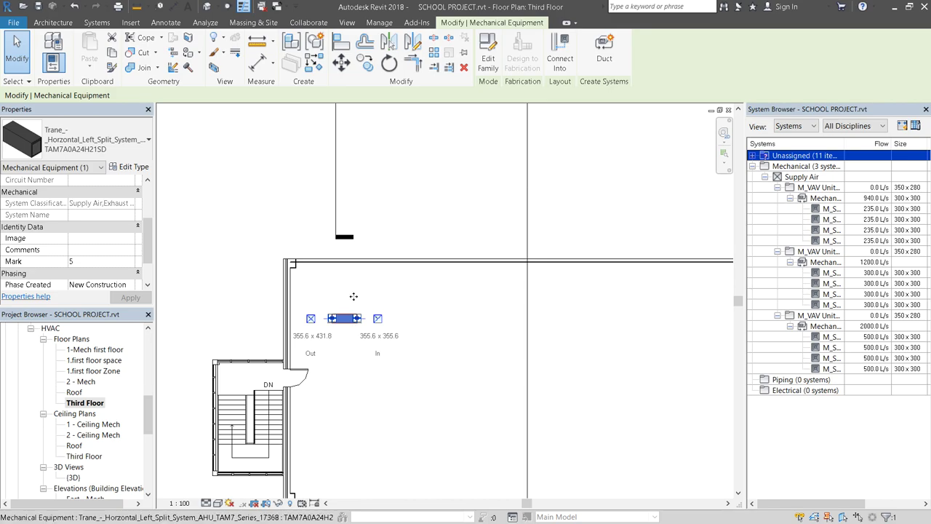
pyautogui.click(312, 197)
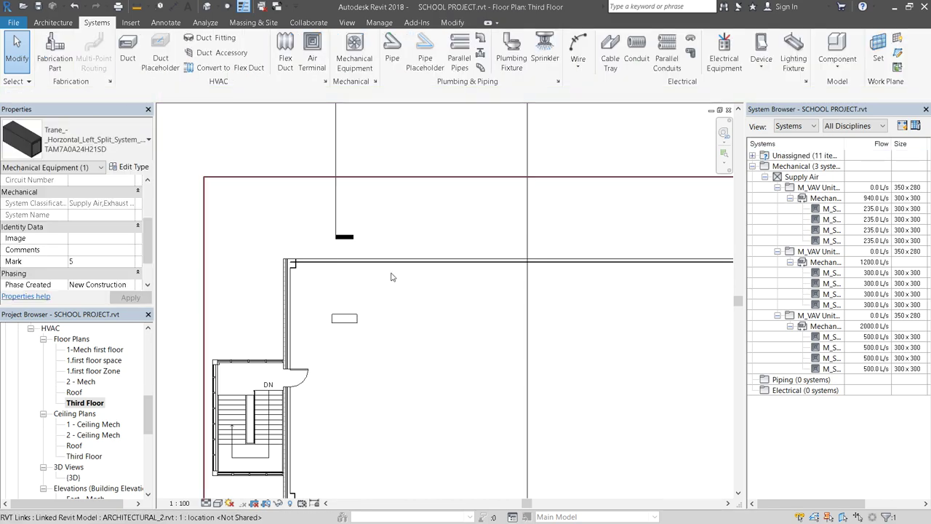
pyautogui.scroll(-1, 391, 270)
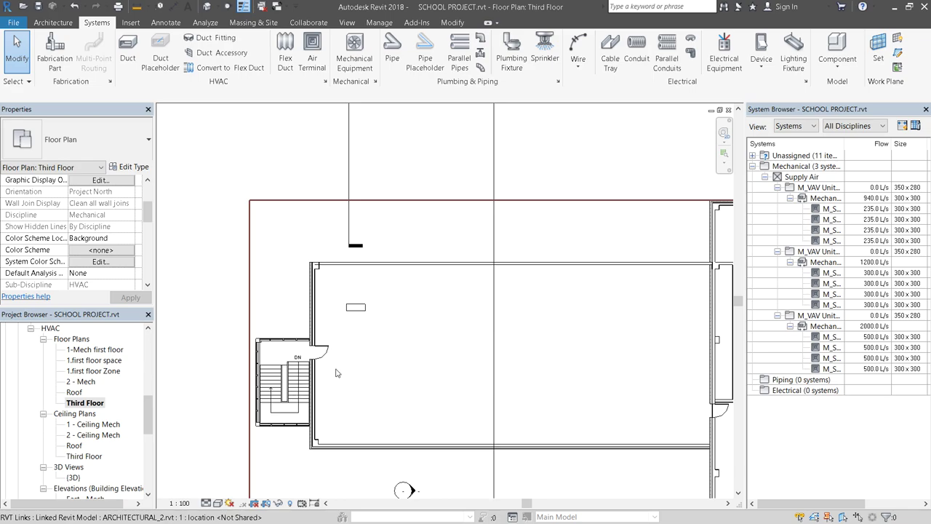
pyautogui.scroll(-2, 431, 327)
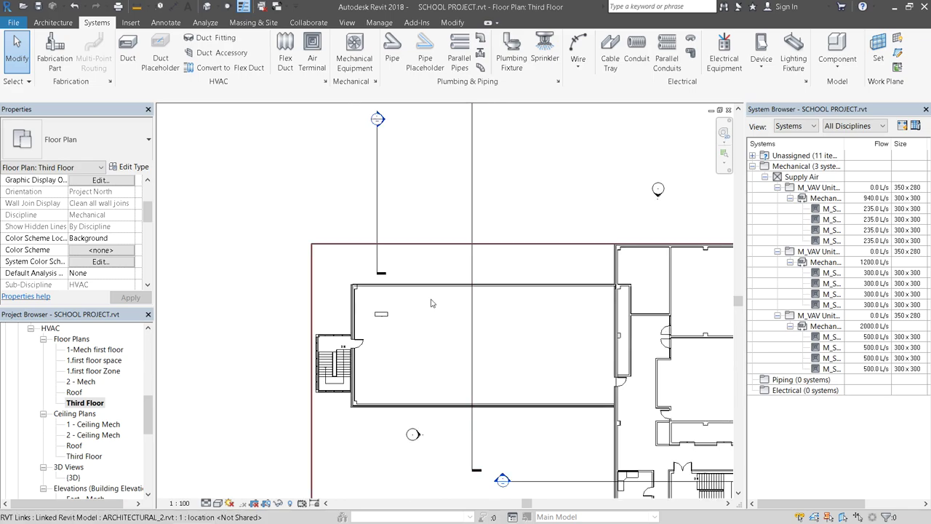
pyautogui.scroll(-1, 373, 328)
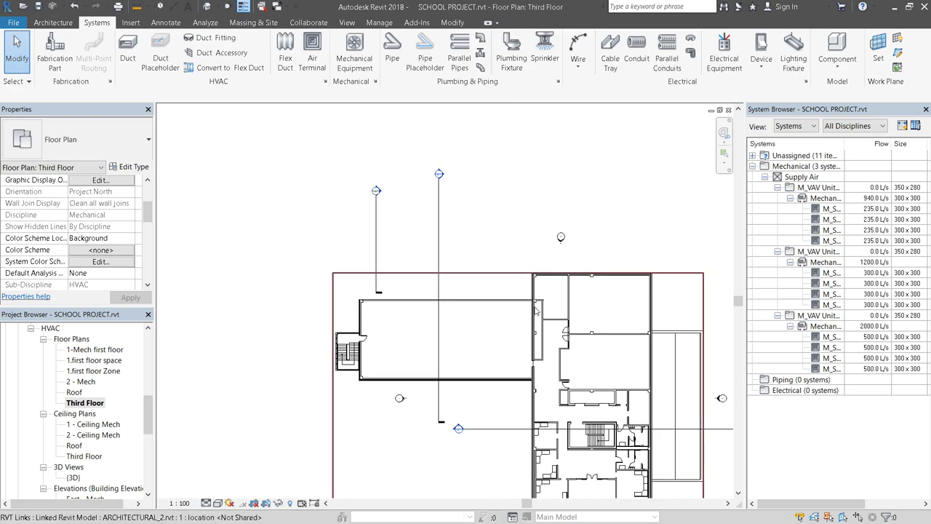
pyautogui.scroll(3, 571, 381)
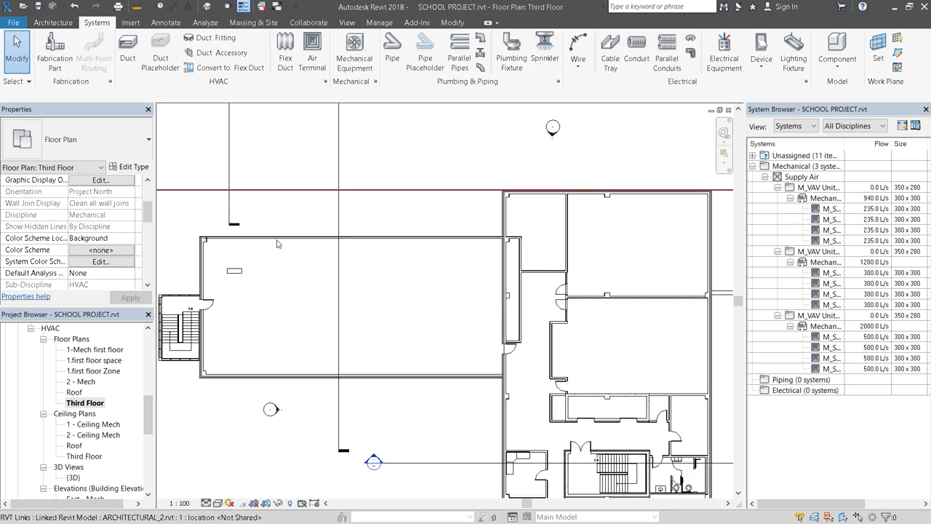
pyautogui.click(97, 354)
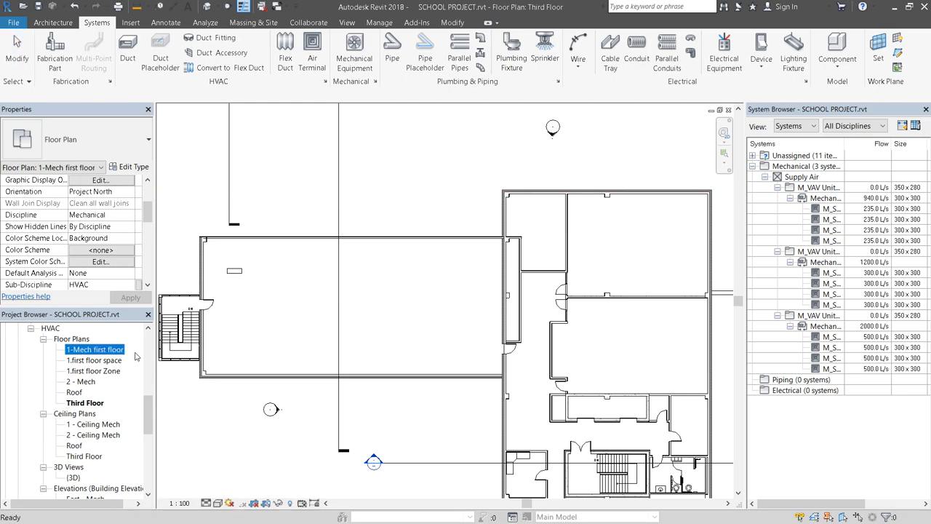
pyautogui.click(207, 7)
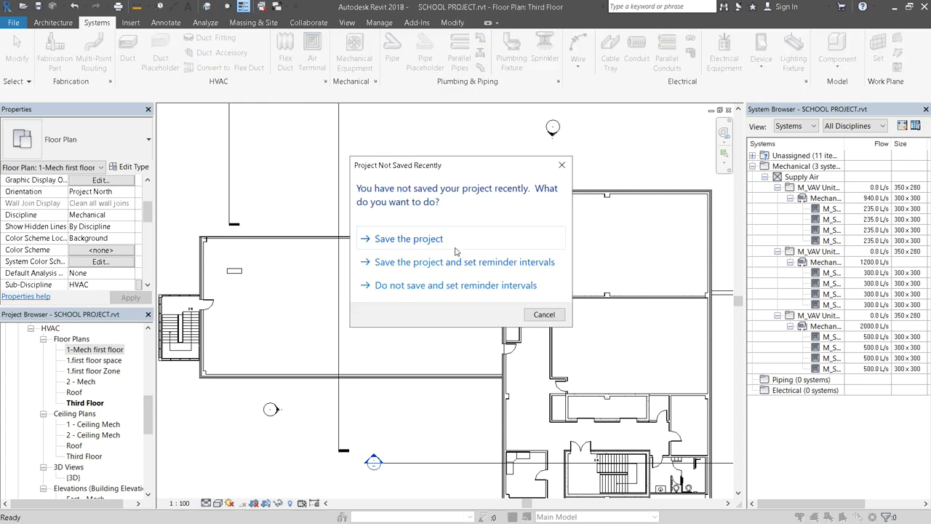
pyautogui.click(545, 317)
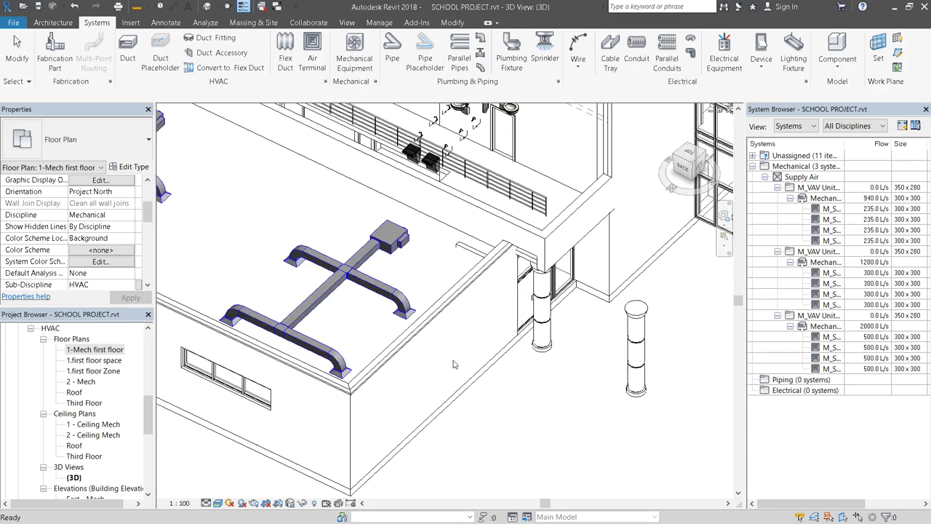
pyautogui.scroll(-5, 453, 364)
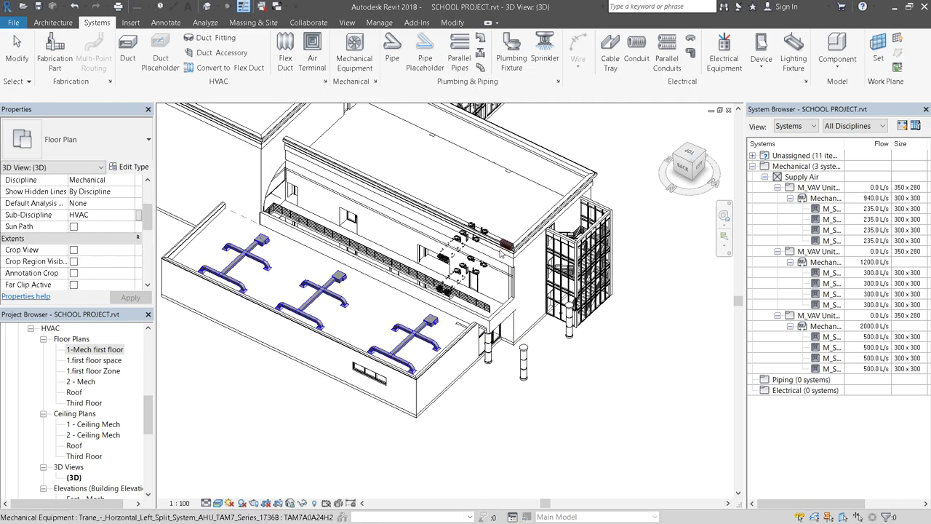
pyautogui.scroll(5, 506, 246)
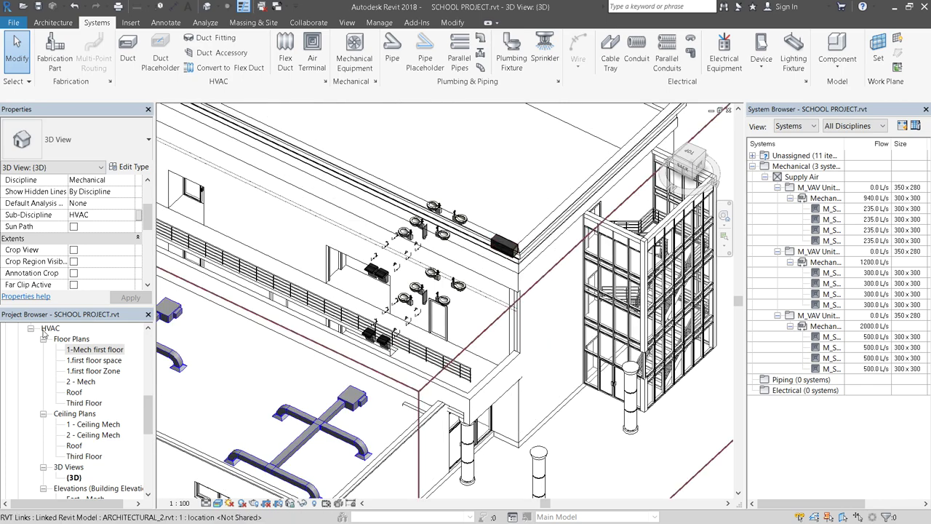
pyautogui.doubleClick(84, 402)
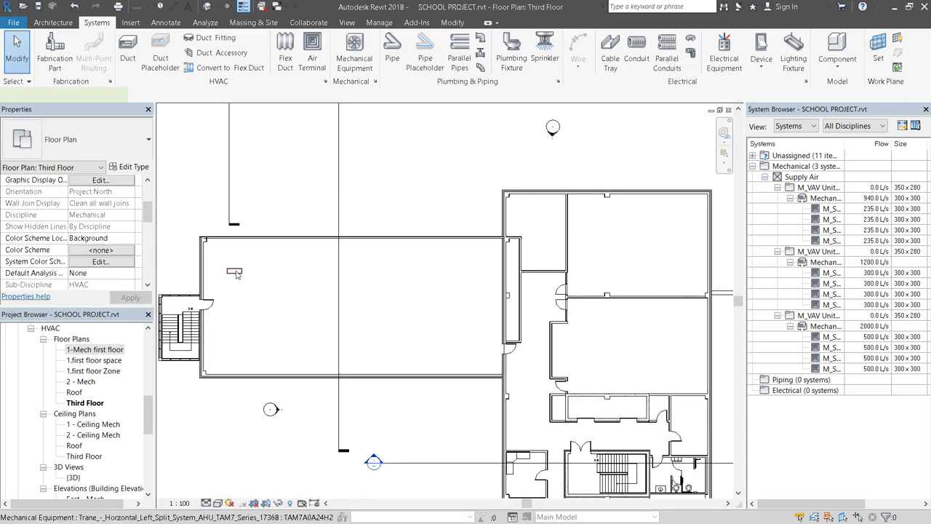
# Shift the air handler slightly to the right within its third-floor room.
pyautogui.click(236, 274)
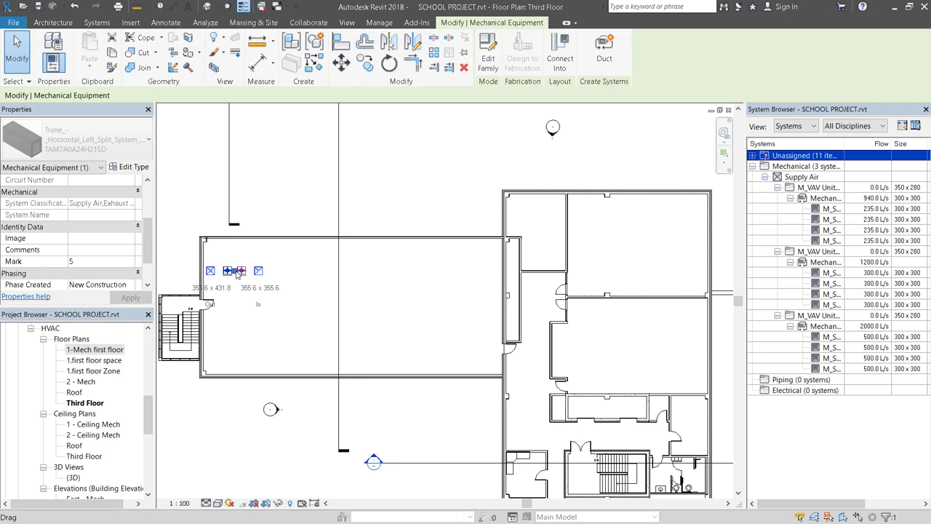
pyautogui.moveTo(236, 275); pyautogui.dragTo(250, 275)
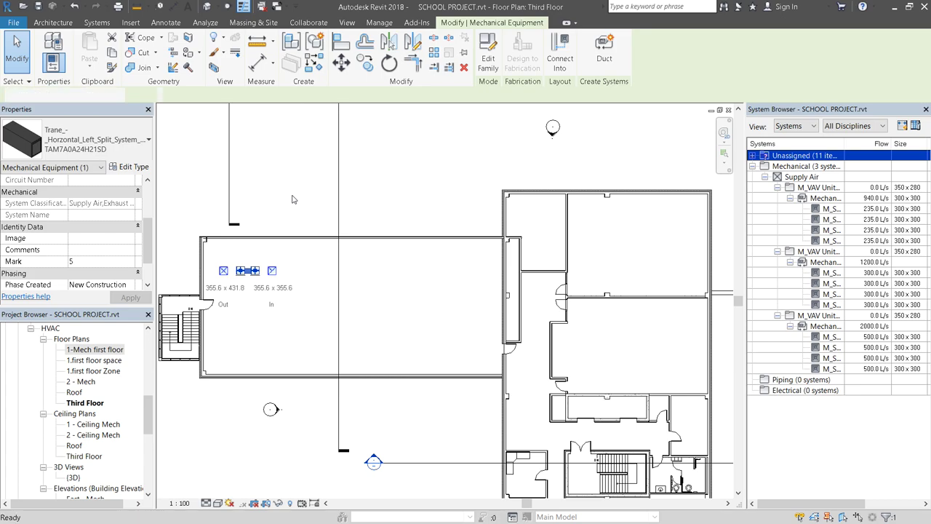
pyautogui.click(293, 198)
# Switch to the 3D view and zoom to the air handler and supply ducts.
pyautogui.hotkey('ctrl', 'Tab')
pyautogui.hotkey('ctrl', 'Tab')
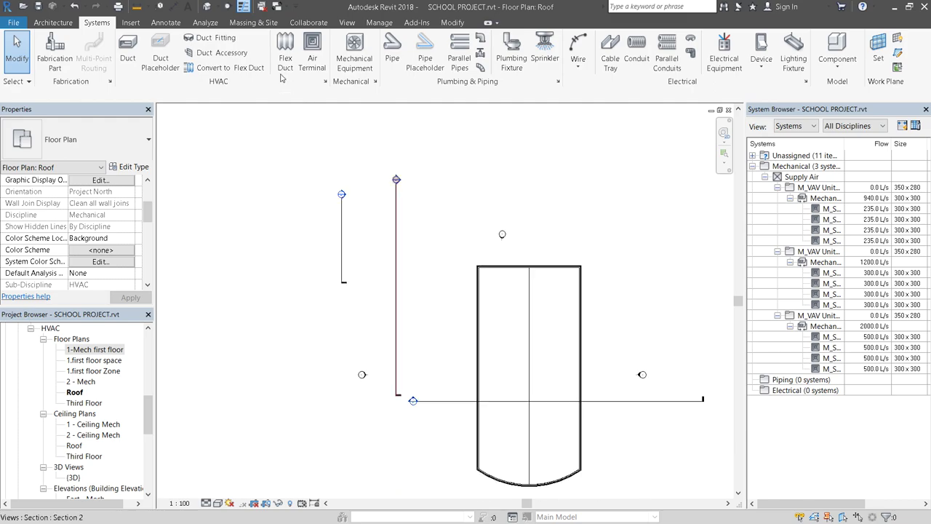
pyautogui.click(208, 6)
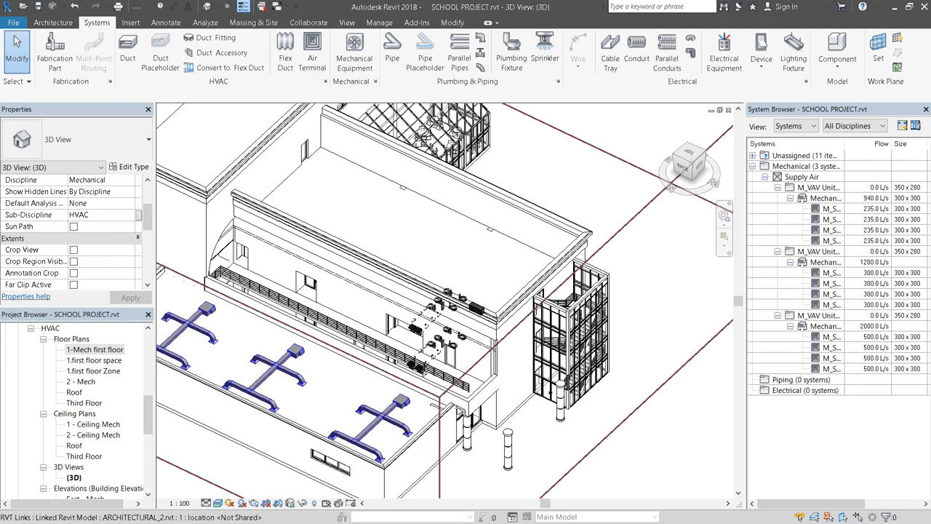
pyautogui.scroll(3, 425, 405)
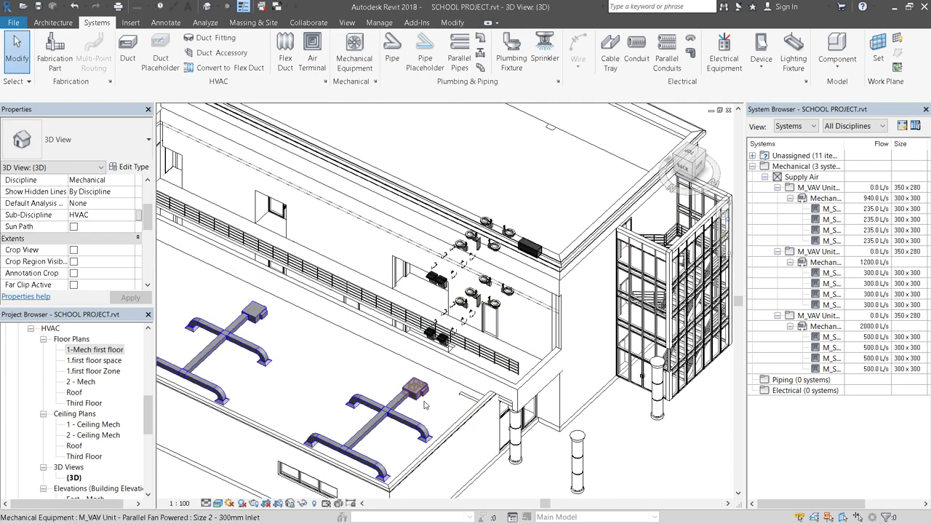
pyautogui.scroll(-2, 431, 400)
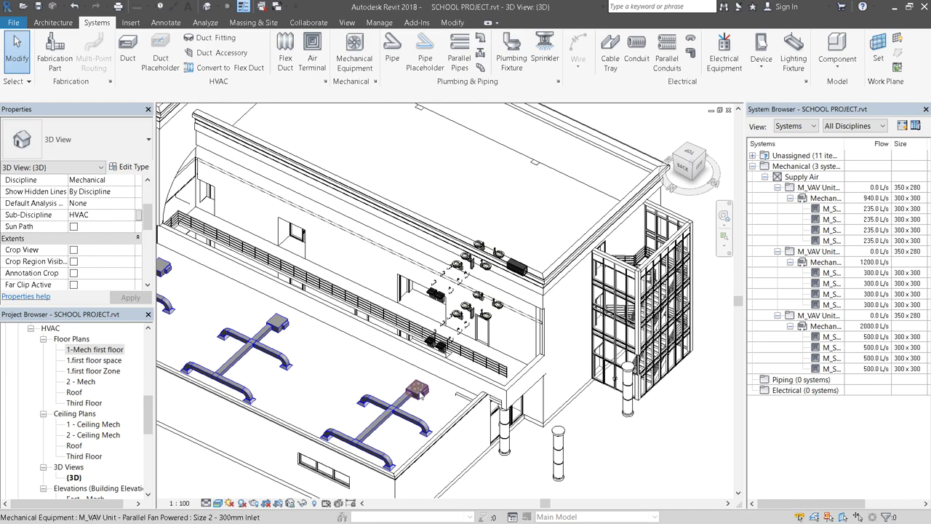
# Select the three VAV units and the rooftop air handler, then create a duct system from them.
pyautogui.click(419, 394)
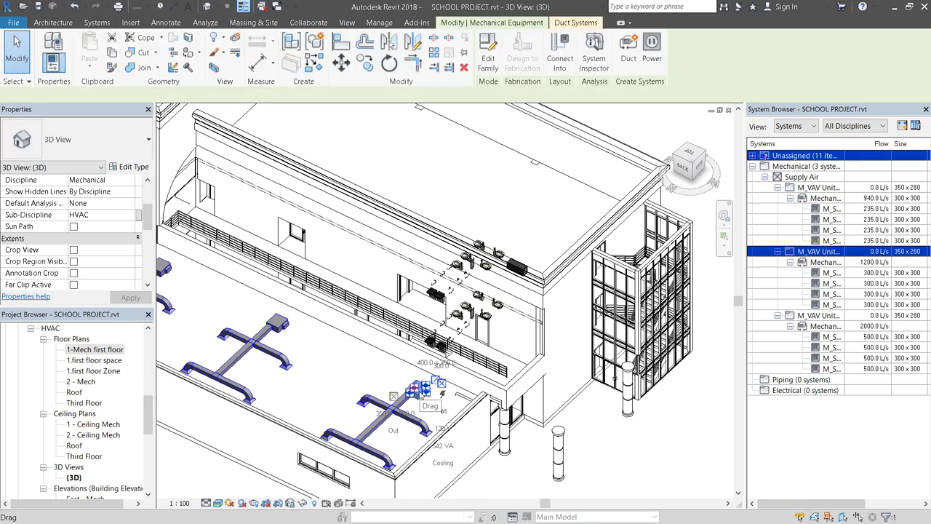
pyautogui.keyDown('shift'); pyautogui.moveTo(424, 397); pyautogui.dragTo(633, 375, button='middle'); pyautogui.keyUp('shift')
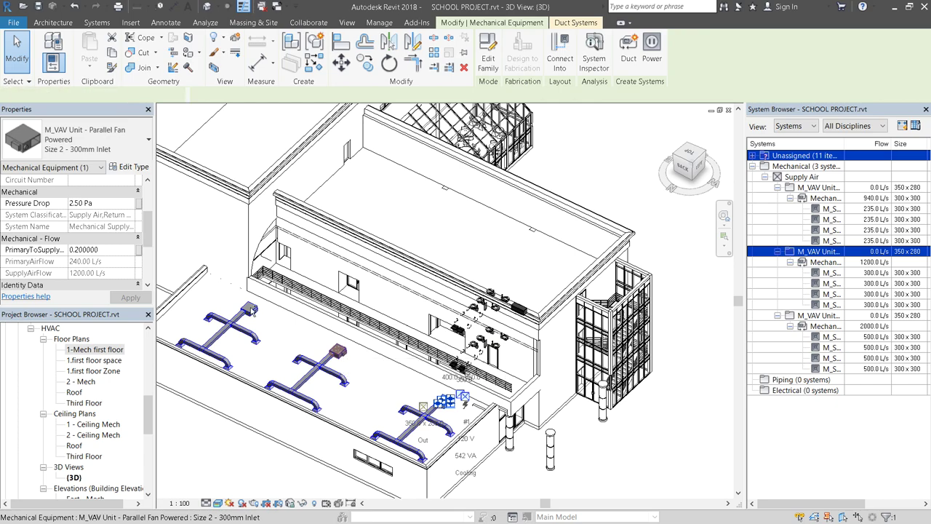
pyautogui.keyDown('ctrl'); pyautogui.click(249, 309); pyautogui.keyUp('ctrl')
pyautogui.keyDown('ctrl'); pyautogui.click(262, 305); pyautogui.keyUp('ctrl')
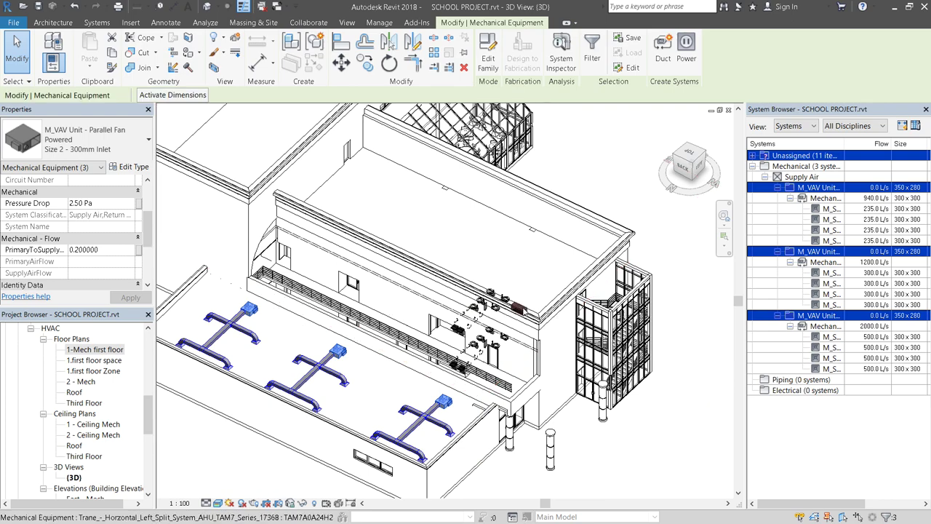
pyautogui.scroll(8, 509, 350)
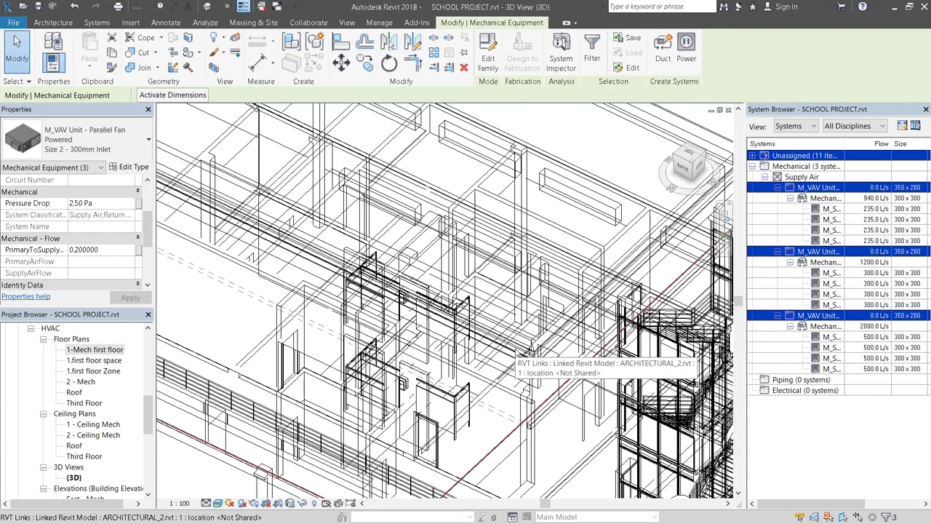
pyautogui.scroll(-6, 495, 331)
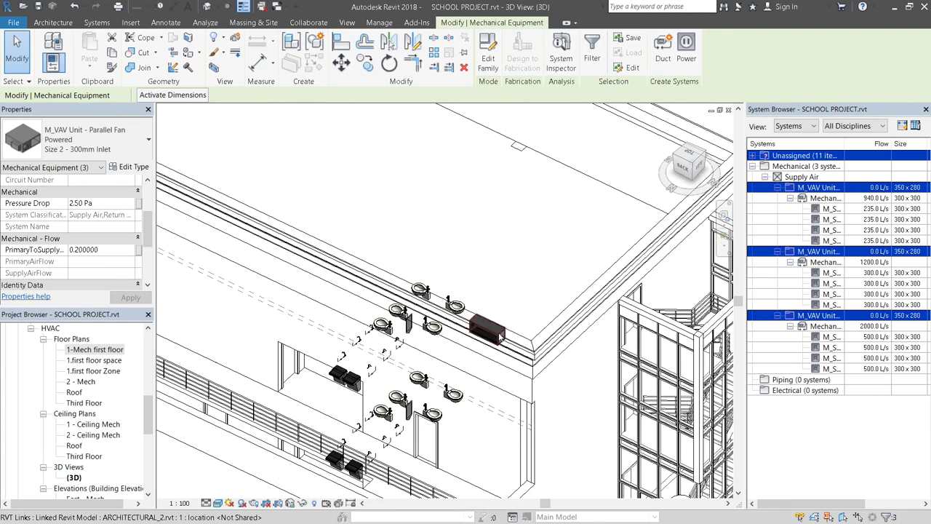
pyautogui.keyDown('ctrl'); pyautogui.click(493, 327); pyautogui.keyUp('ctrl')
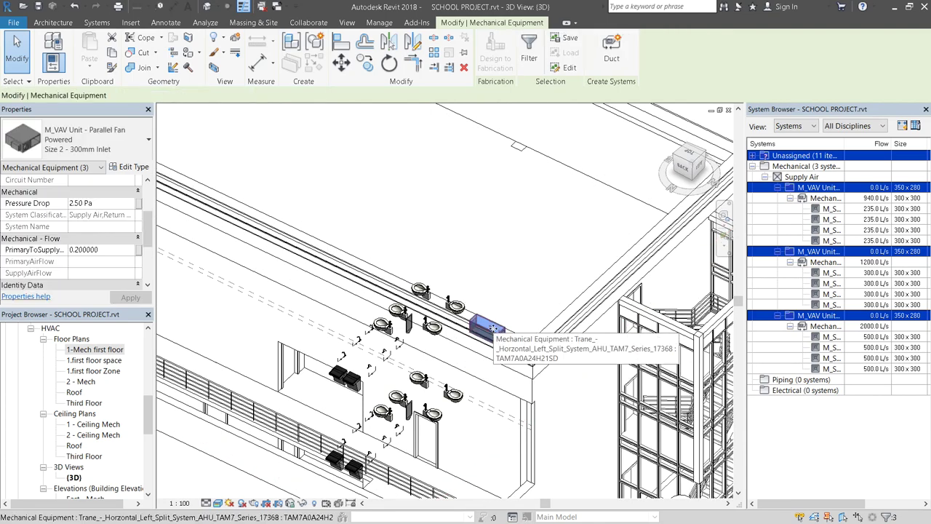
pyautogui.click(613, 59)
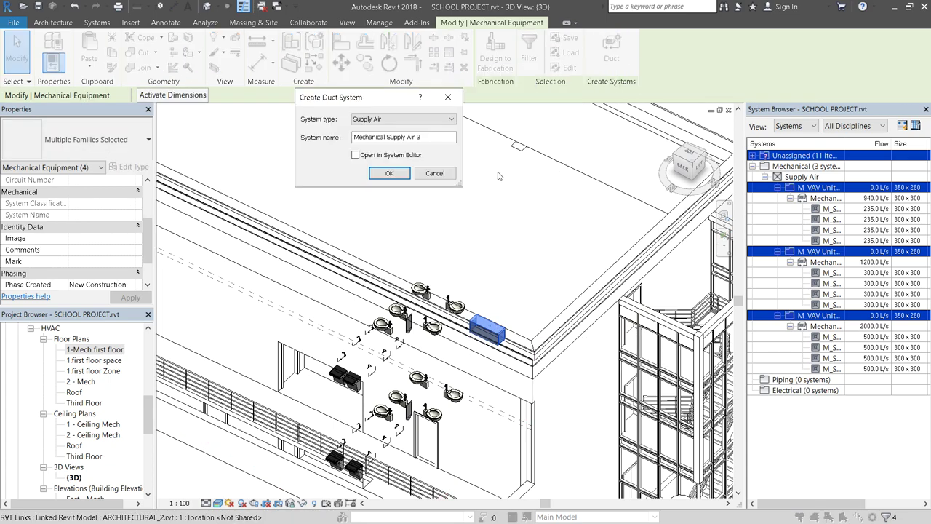
# Create the Supply Air system named Mechanical Supply Air 3 for the four units.
pyautogui.click(427, 137)
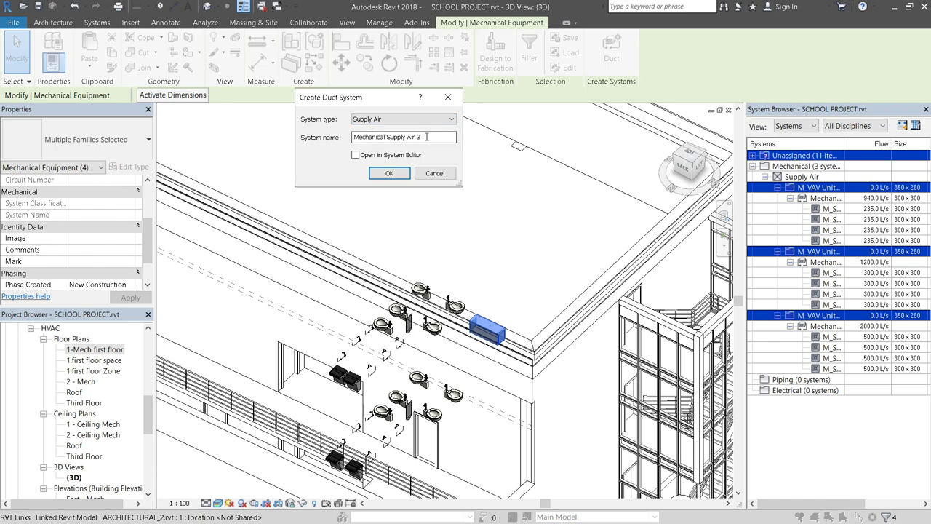
pyautogui.click(389, 173)
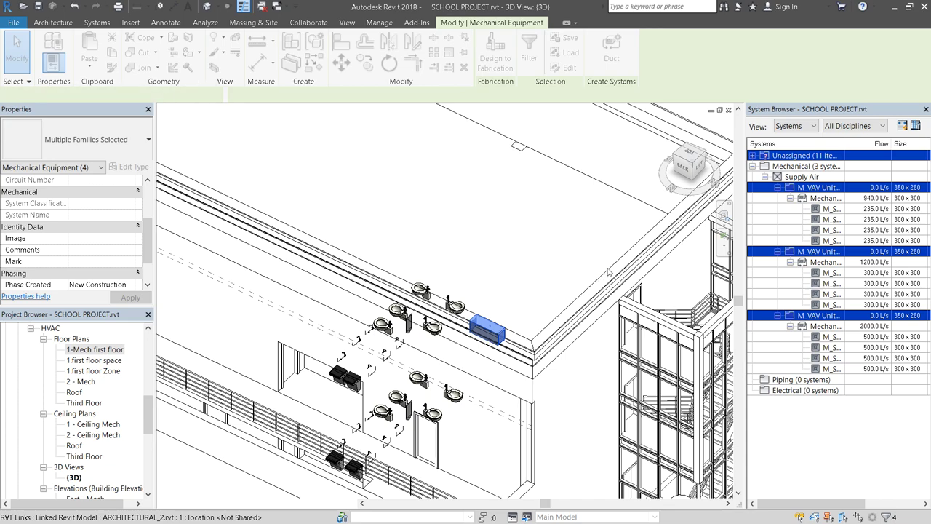
pyautogui.press('w')
pyautogui.press('f')
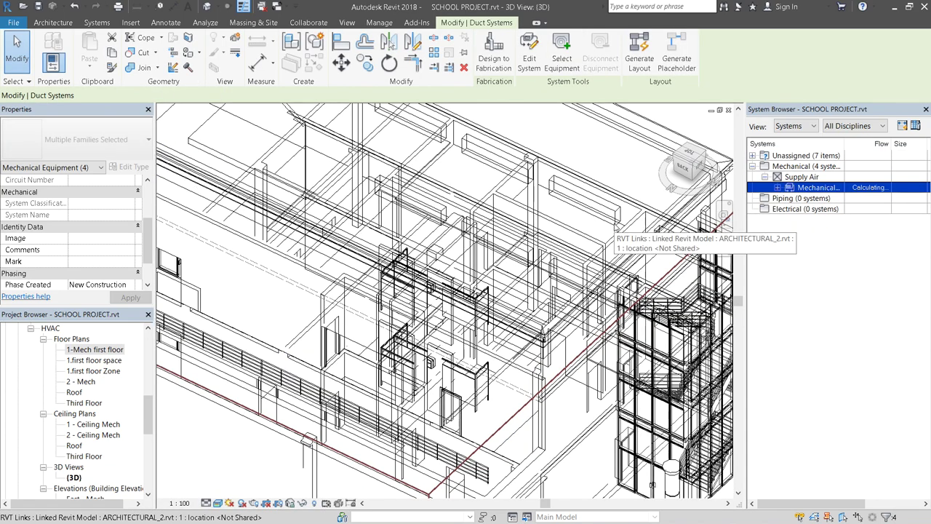
pyautogui.scroll(-3, 615, 228)
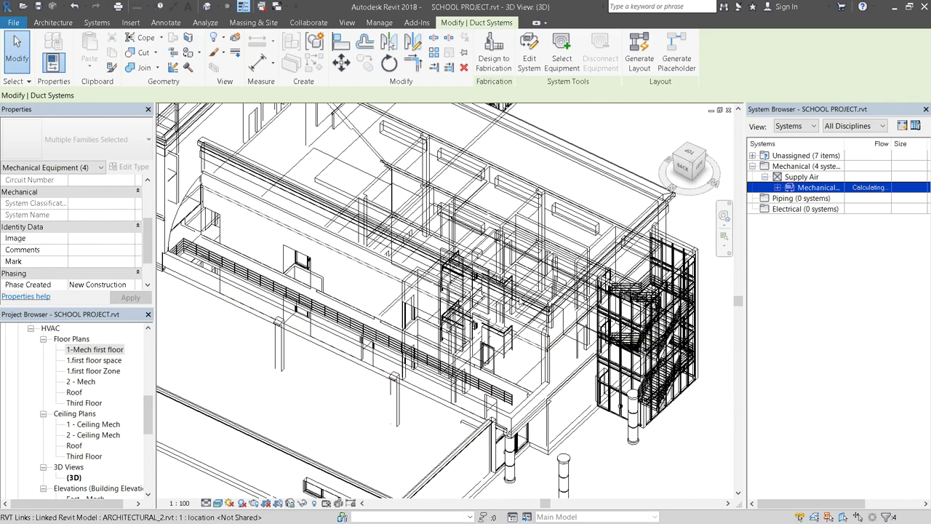
pyautogui.press('h')
pyautogui.press('l')
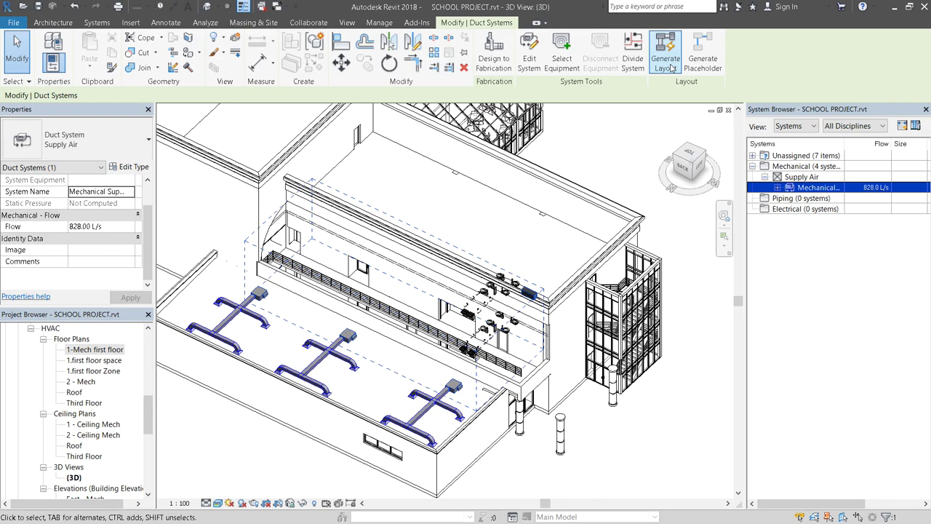
# Generate a duct layout for the 828 L/s supply system and orbit to review it.
pyautogui.click(671, 67)
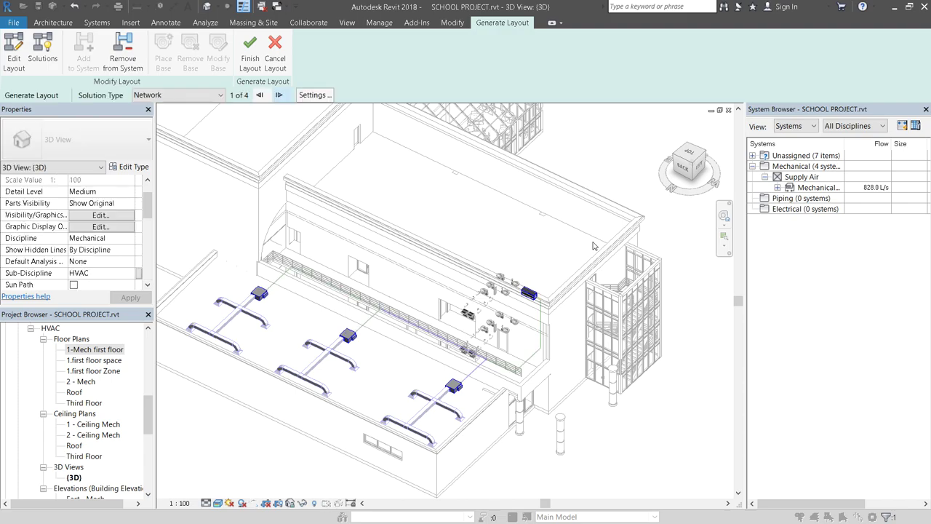
pyautogui.scroll(5, 518, 357)
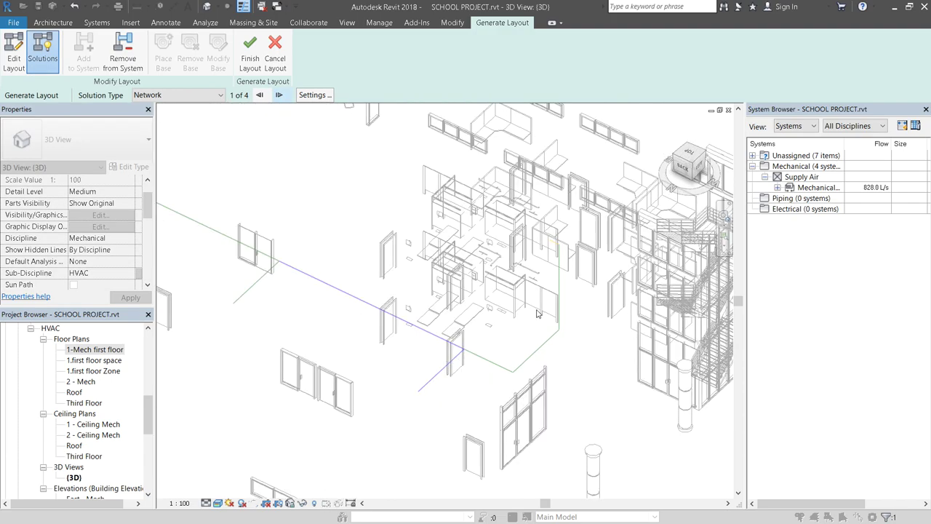
pyautogui.keyDown('shift'); pyautogui.moveTo(576, 376); pyautogui.dragTo(608, 306, button='middle'); pyautogui.keyUp('shift')
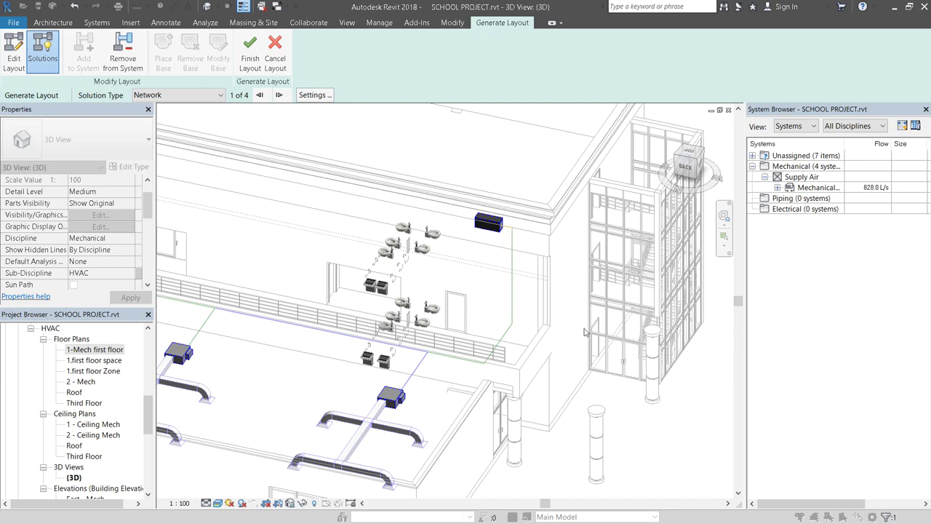
pyautogui.scroll(-5, 630, 371)
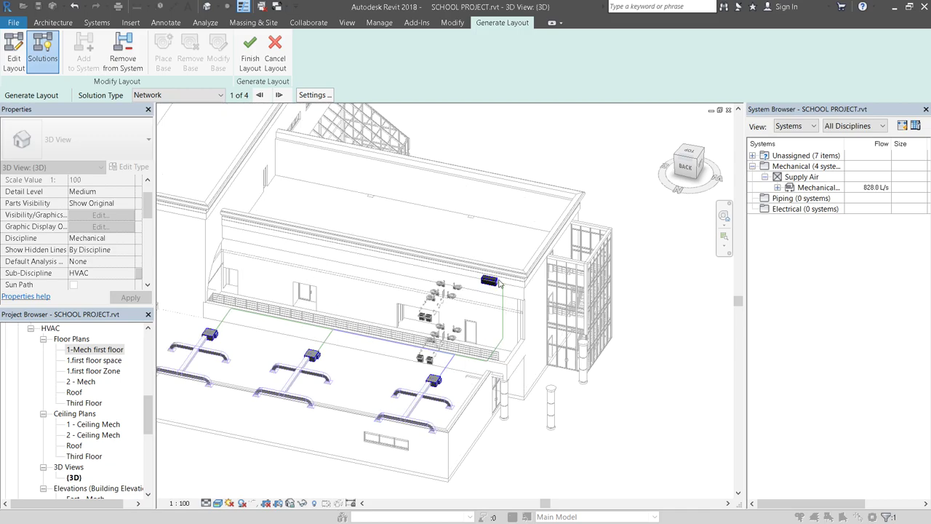
pyautogui.scroll(6, 498, 284)
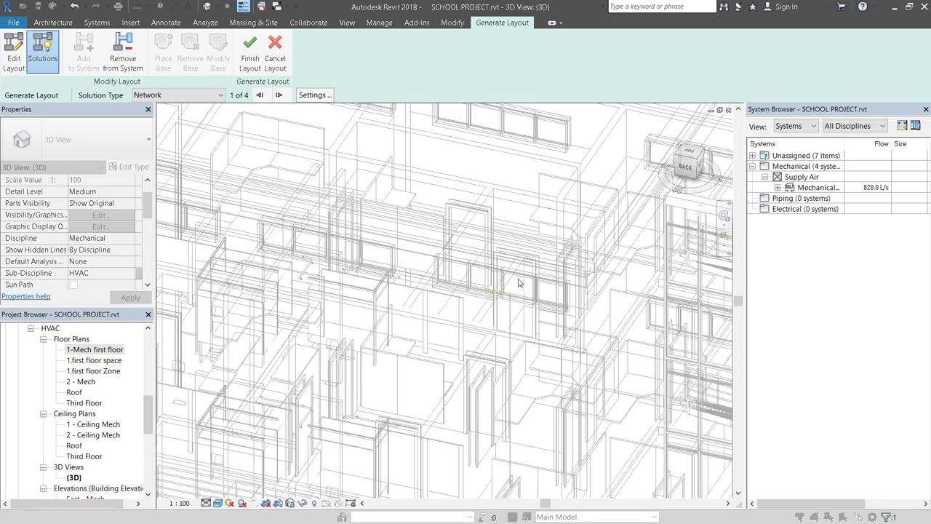
pyautogui.scroll(2, 497, 291)
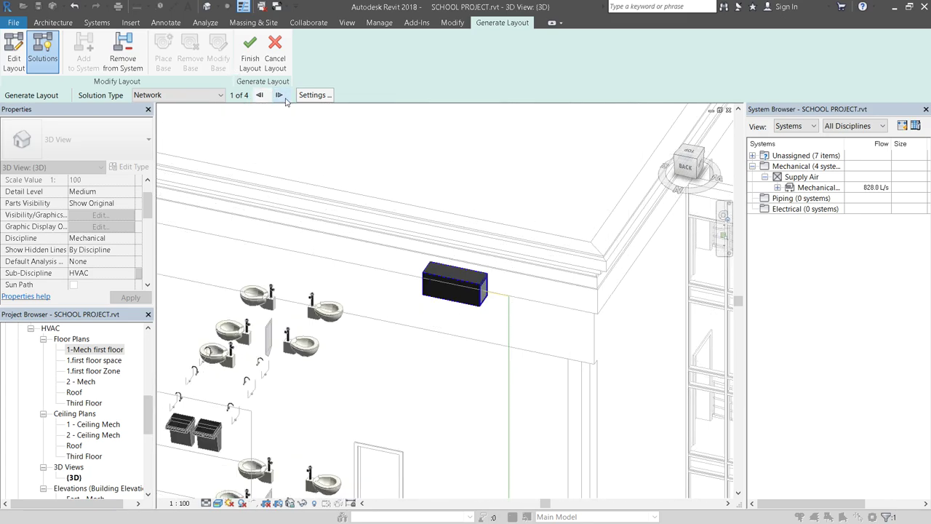
pyautogui.scroll(-2, 600, 189)
pyautogui.scroll(-2, 600, 189)
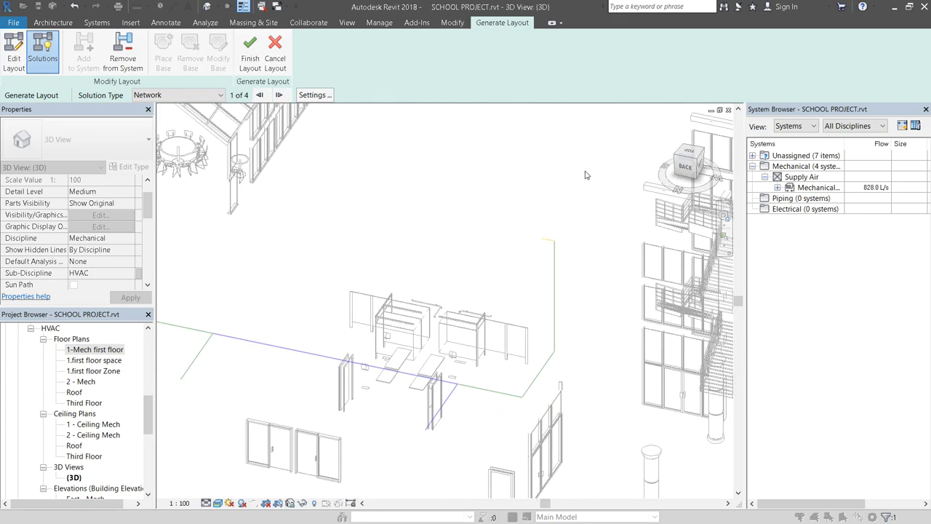
# Cycle through Network solutions 1–4, then switch the Solution Type to Perimeter.
pyautogui.click(284, 99)
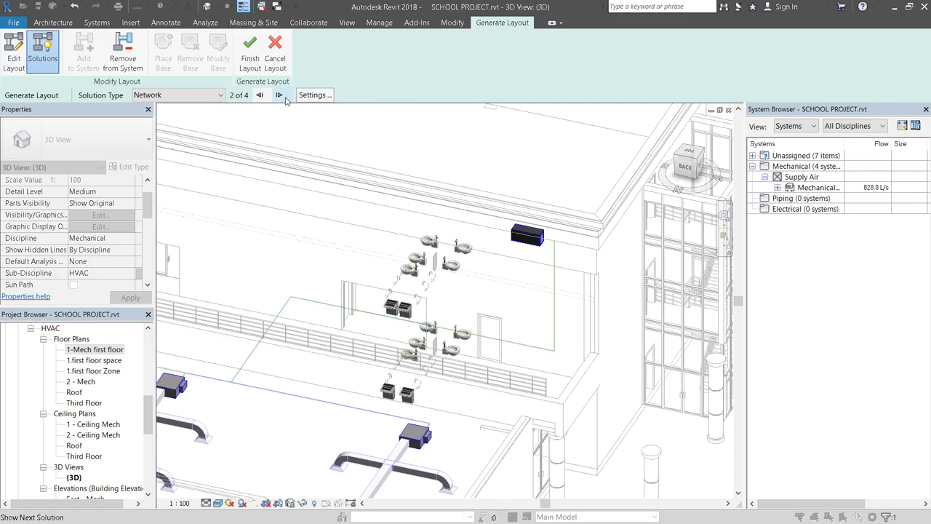
pyautogui.click(285, 99)
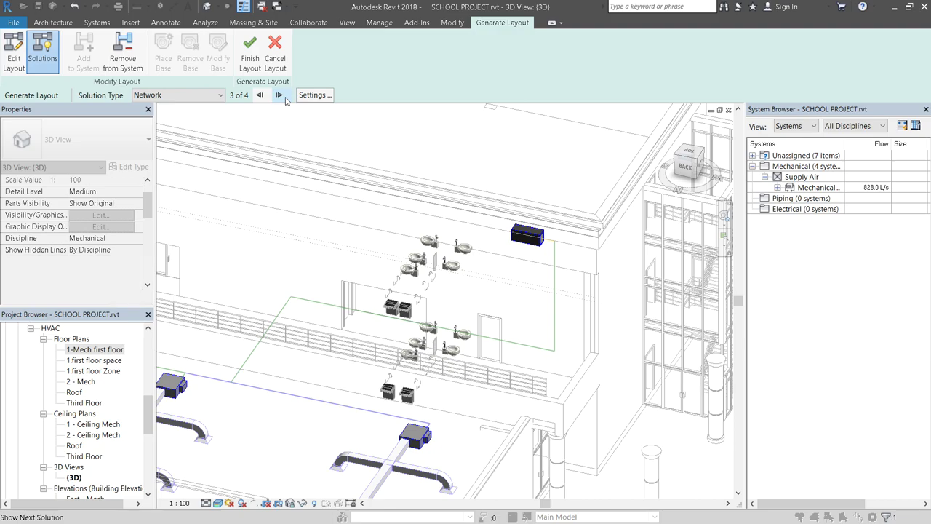
pyautogui.click(284, 99)
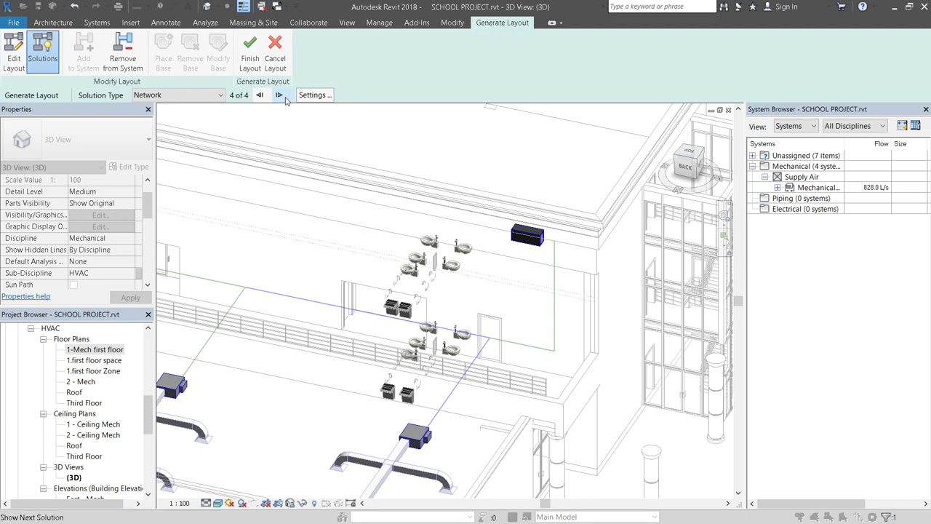
pyautogui.click(219, 94)
pyautogui.click(185, 120)
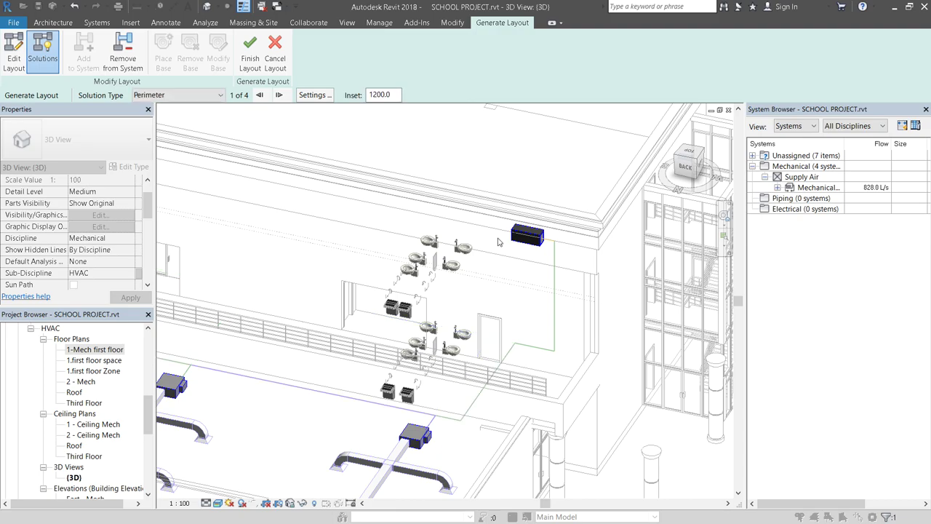
# Review the Perimeter solutions, then switch to Intersections and step to solution 4 of 4.
pyautogui.scroll(-4, 498, 243)
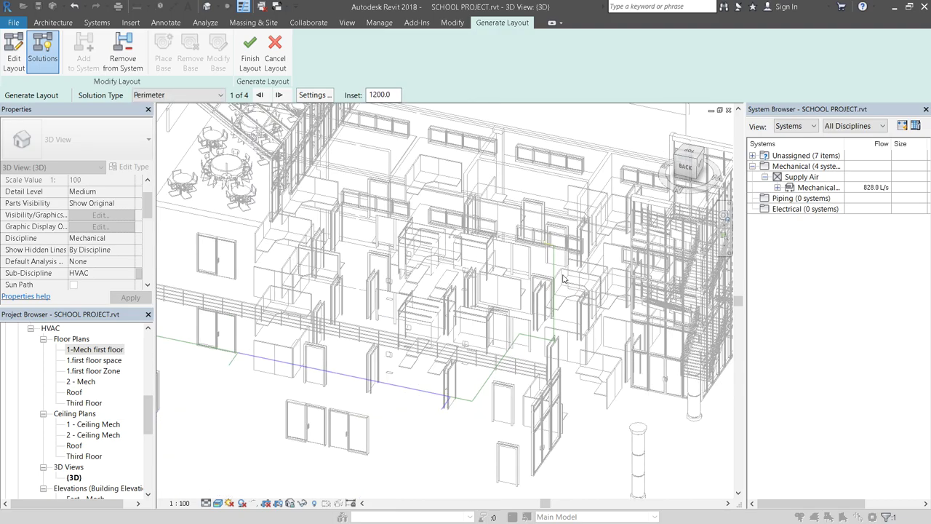
pyautogui.click(279, 95)
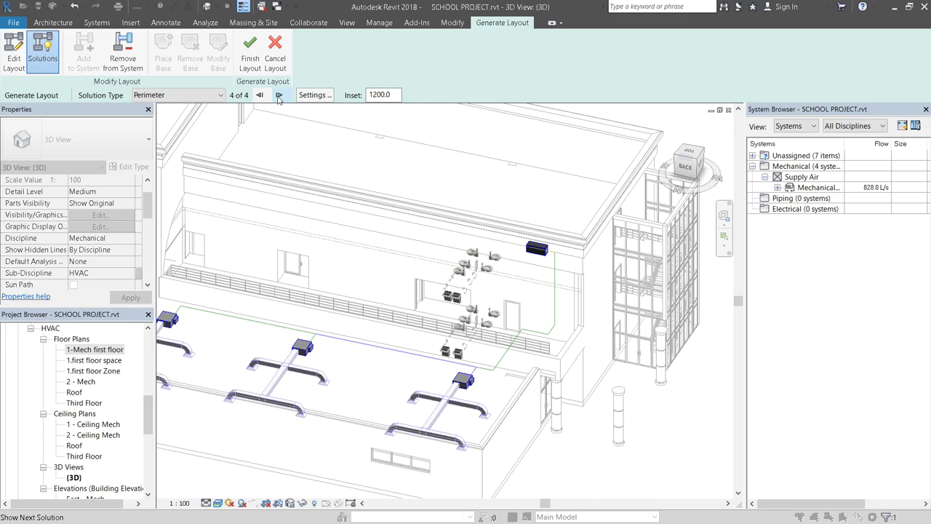
pyautogui.click(193, 94)
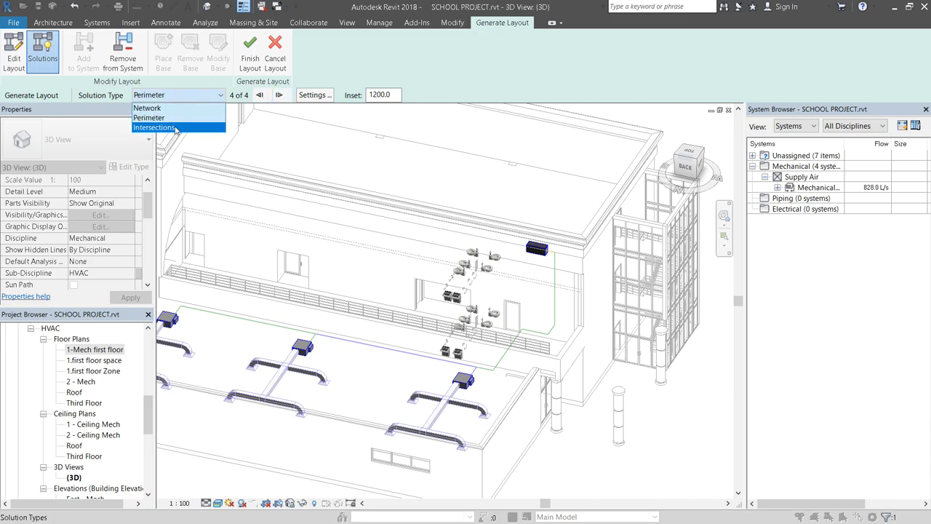
pyautogui.click(179, 129)
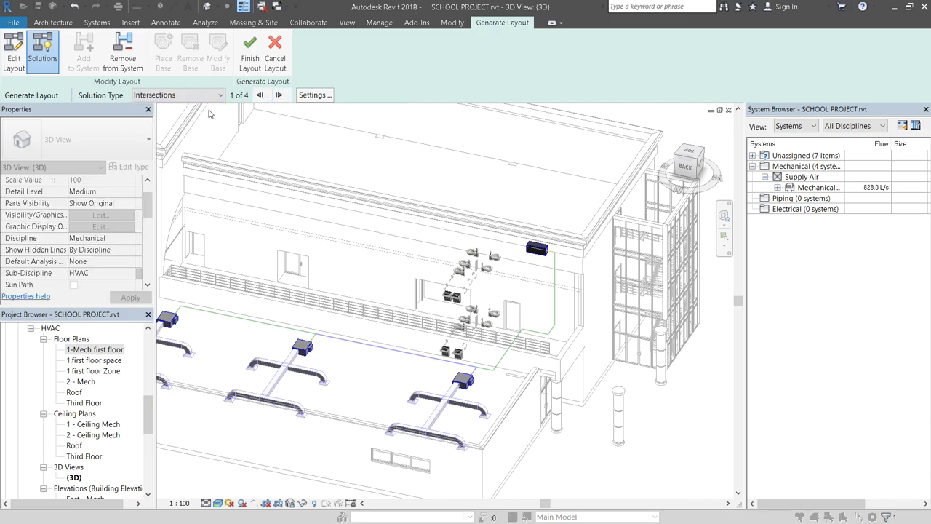
pyautogui.click(279, 95)
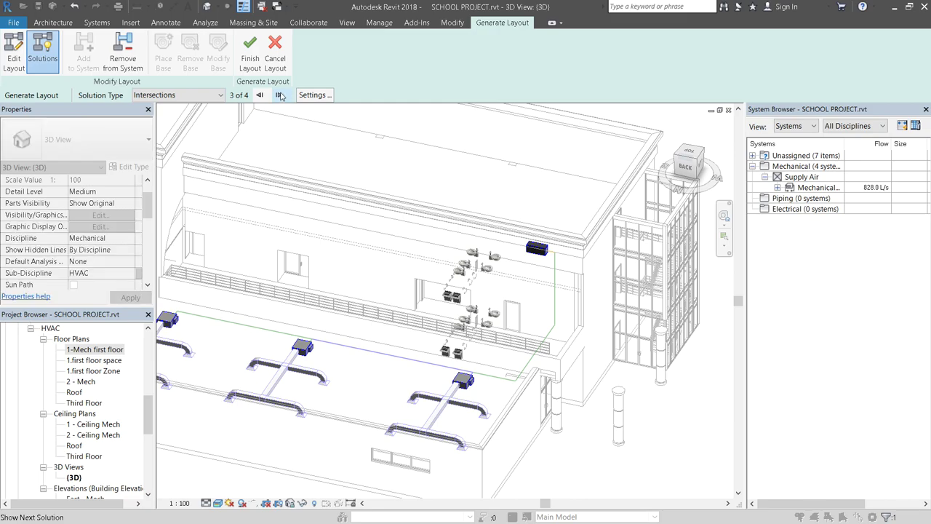
pyautogui.click(279, 95)
# Switch the layout back to Network solutions, step to solution 3 of 4, and open Duct Conversion Settings.
pyautogui.click(211, 94)
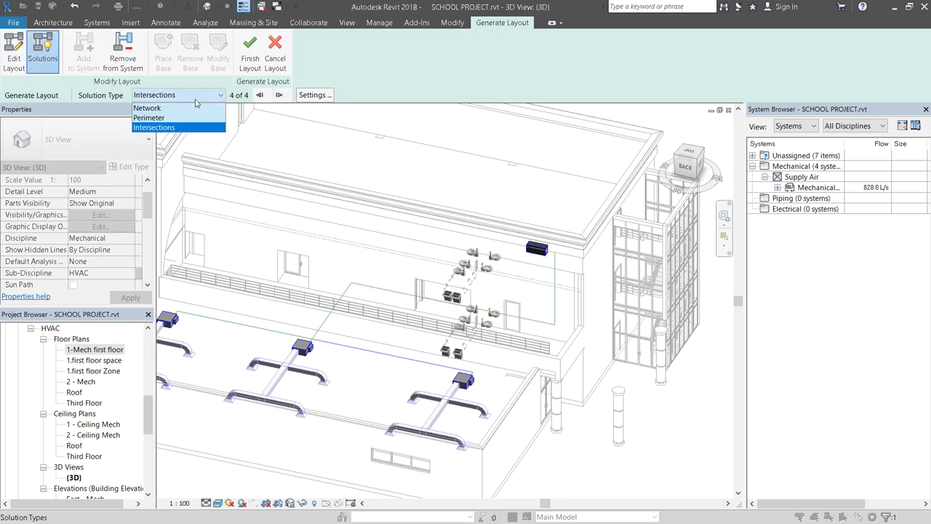
pyautogui.click(205, 105)
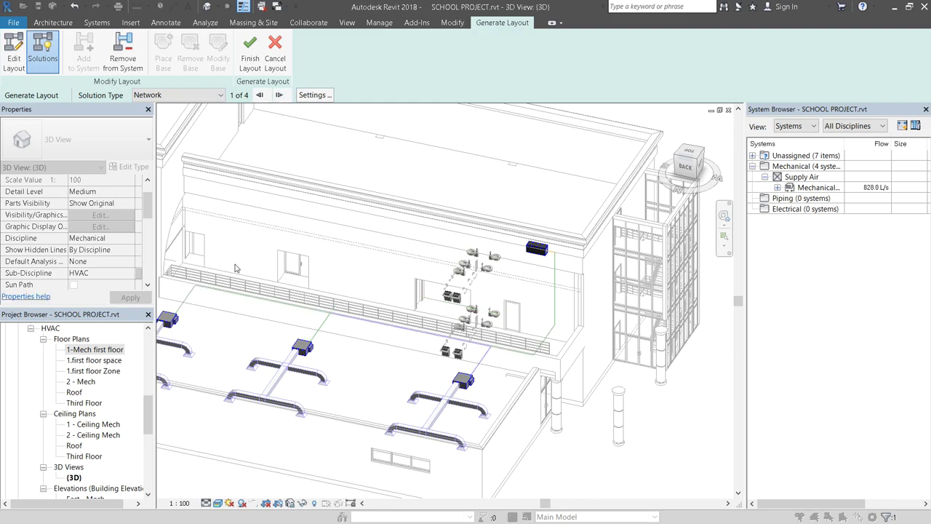
pyautogui.click(279, 95)
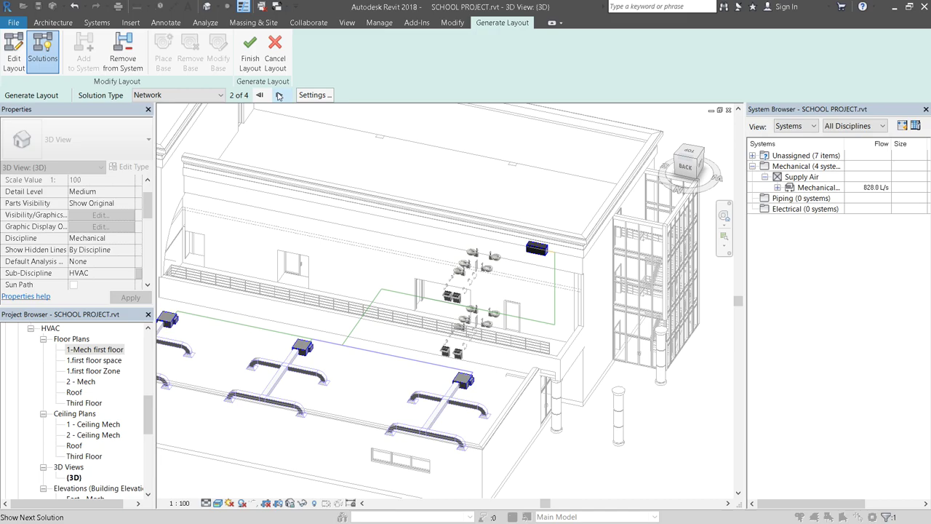
pyautogui.click(278, 95)
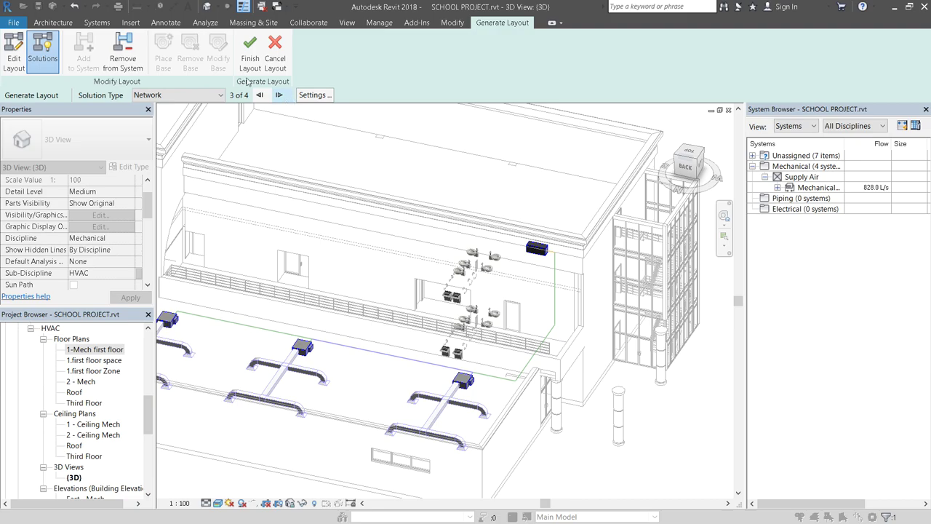
pyautogui.click(314, 95)
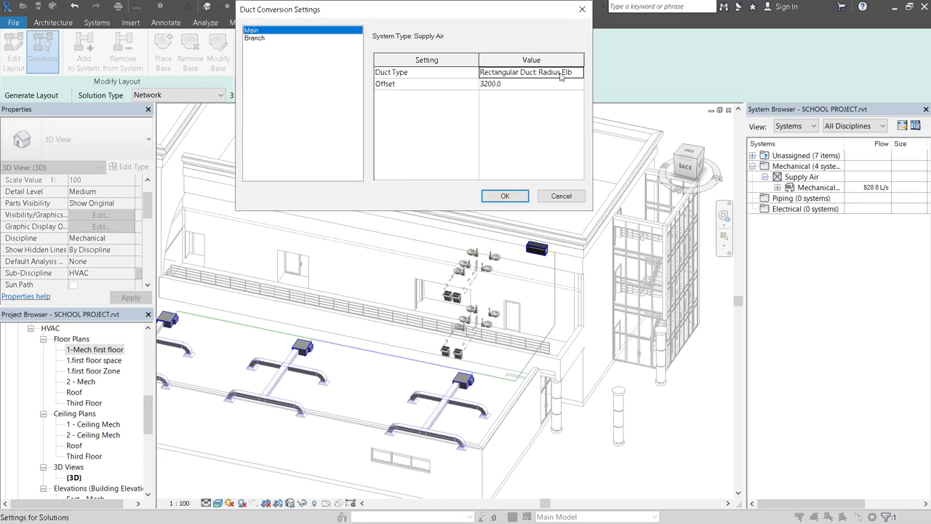
# Review the Branch conversion settings, accept them, and finish the layout into rectangular supply ducts.
pyautogui.click(255, 38)
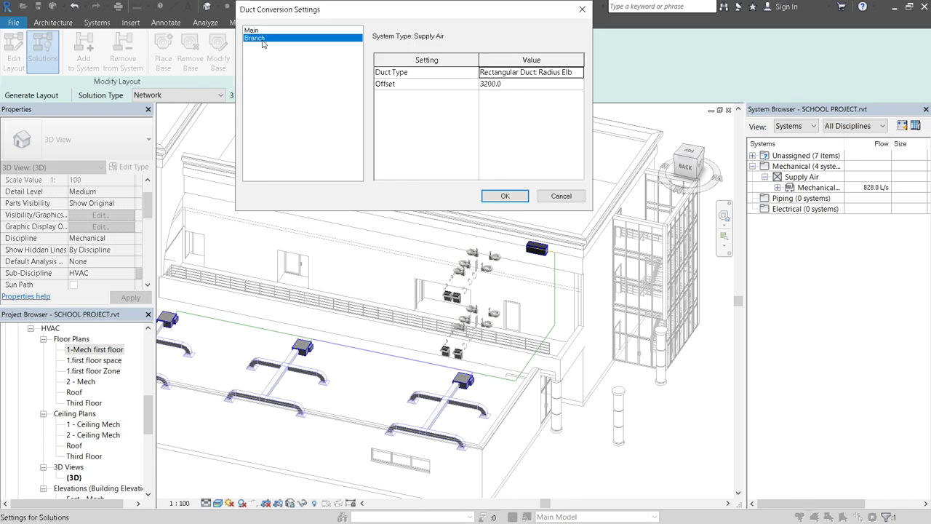
pyautogui.click(510, 197)
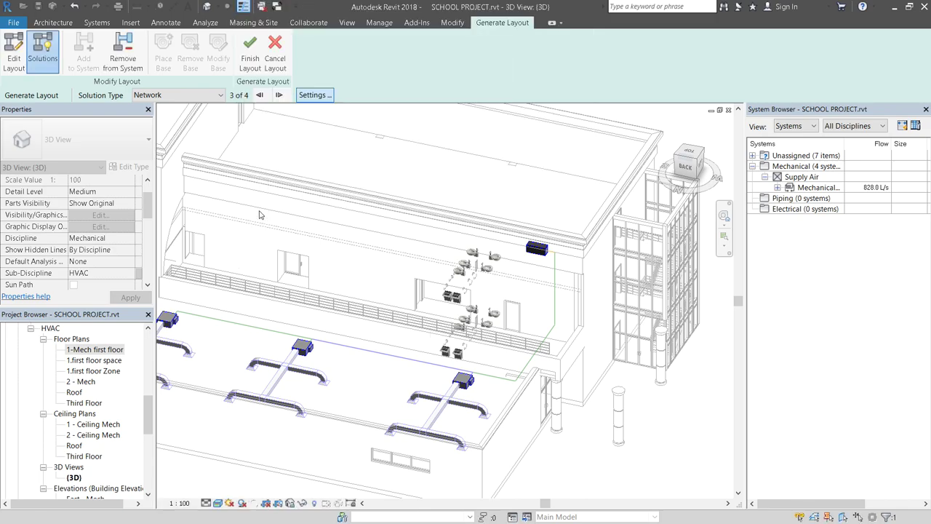
pyautogui.click(251, 58)
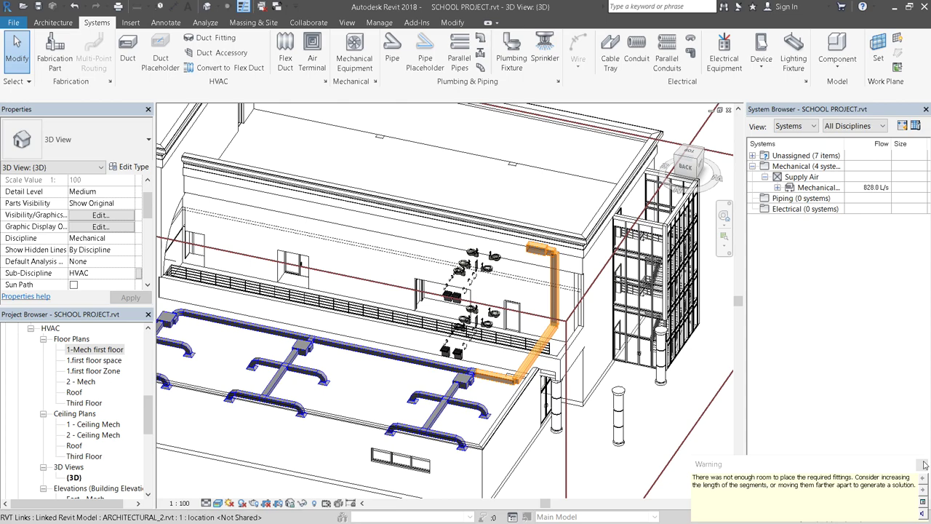
pyautogui.scroll(4, 546, 251)
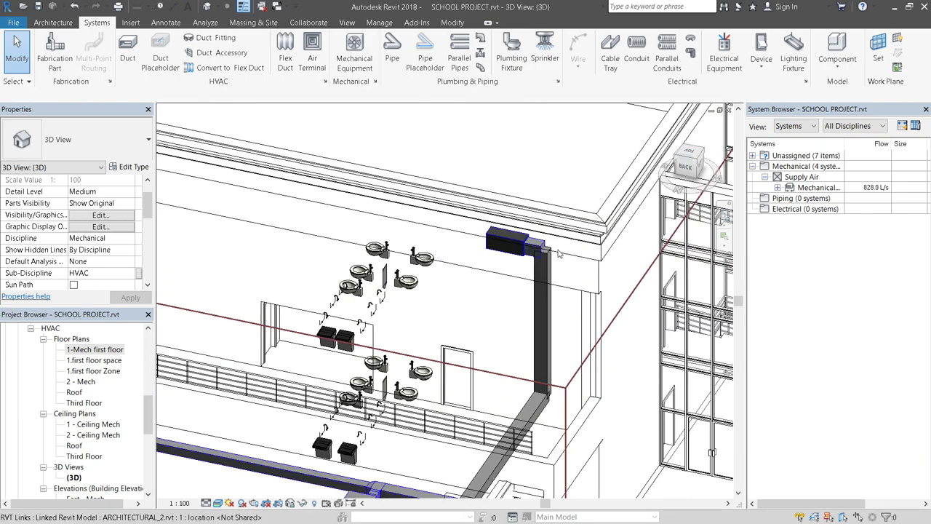
pyautogui.scroll(6, 618, 254)
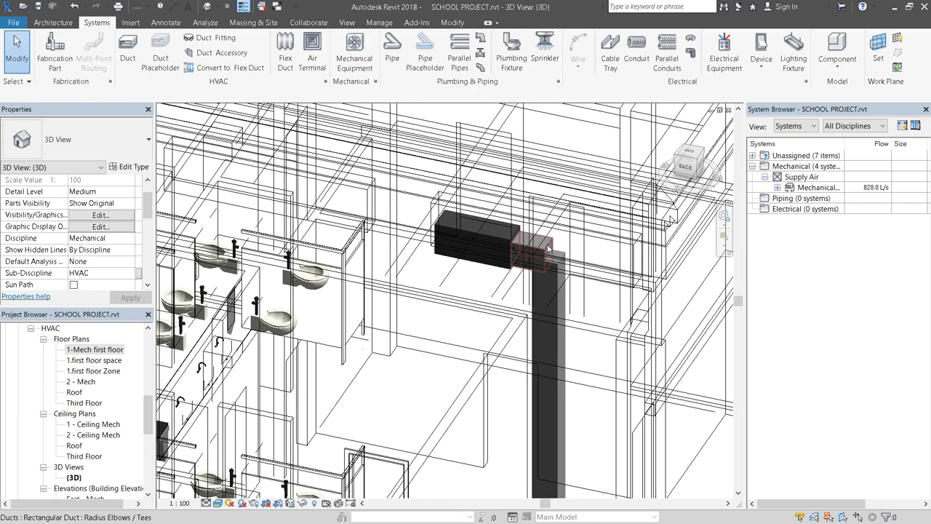
pyautogui.scroll(5, 615, 156)
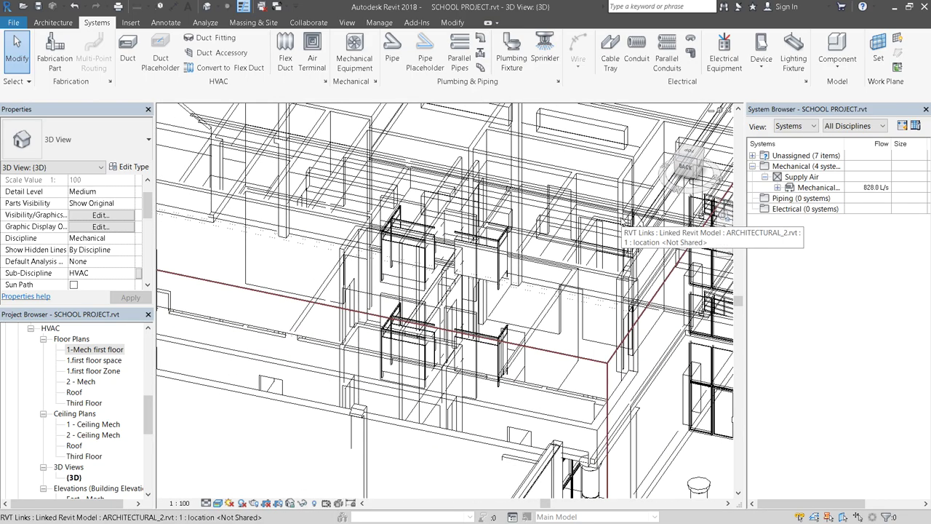
pyautogui.scroll(3, 534, 375)
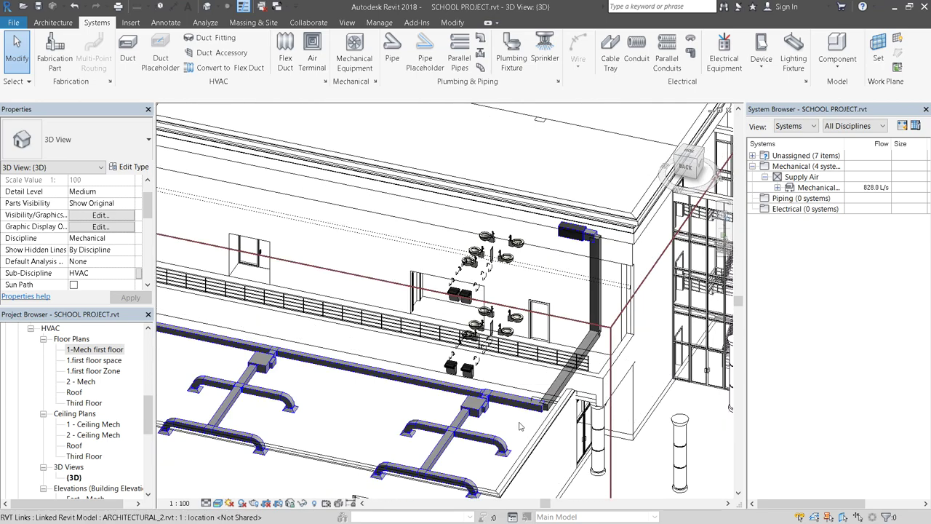
pyautogui.scroll(4, 544, 405)
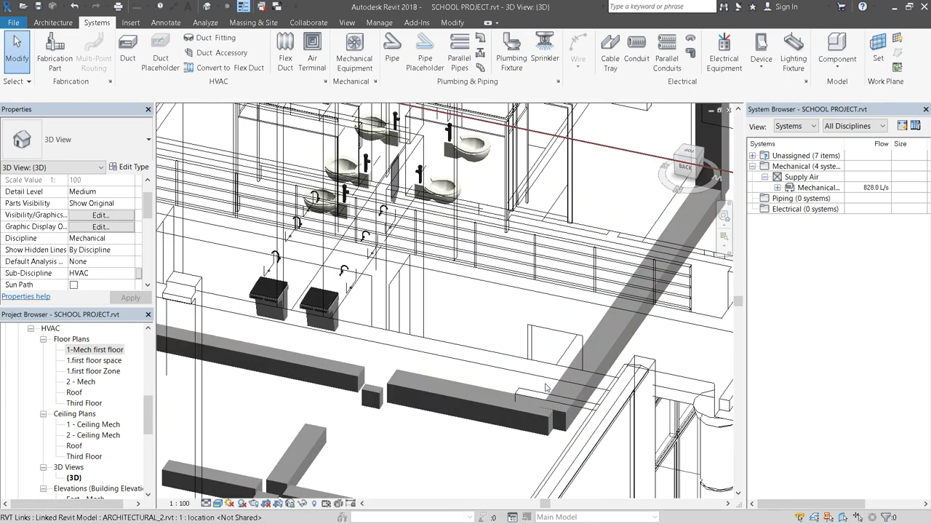
pyautogui.scroll(4, 382, 365)
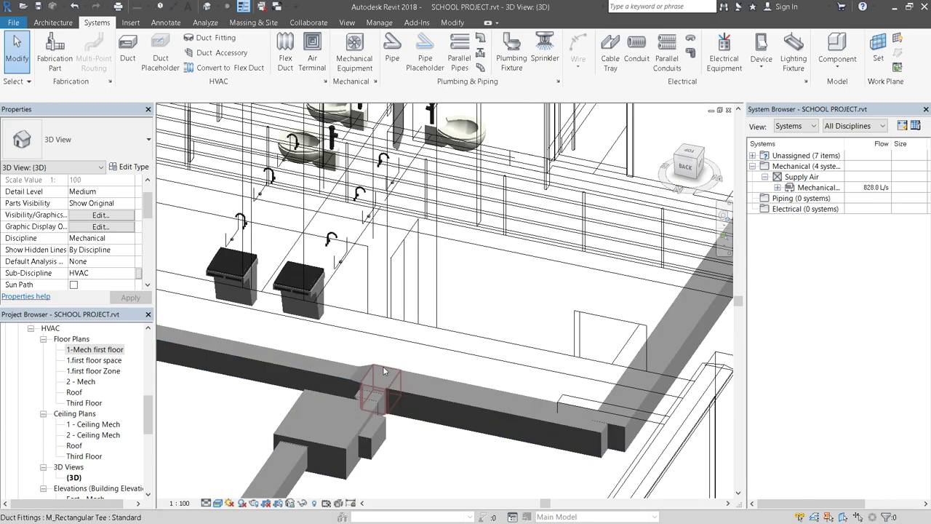
pyautogui.scroll(-6, 579, 409)
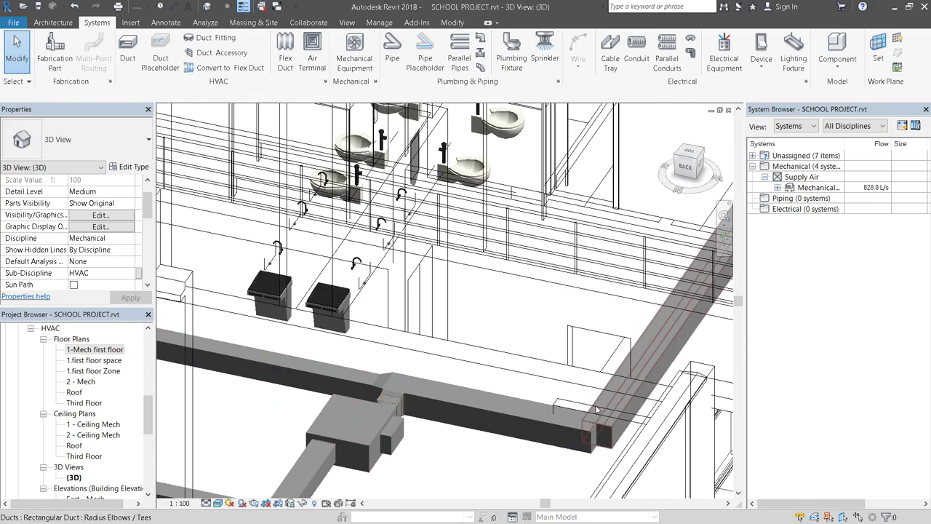
pyautogui.moveTo(579, 409); pyautogui.dragTo(297, 361, button='middle')
pyautogui.scroll(2, 298, 361)
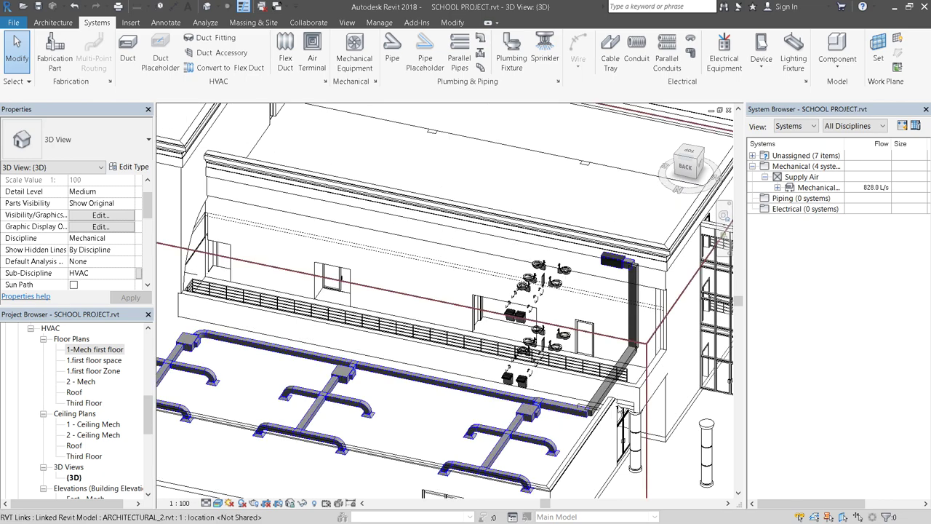
pyautogui.scroll(3, 602, 381)
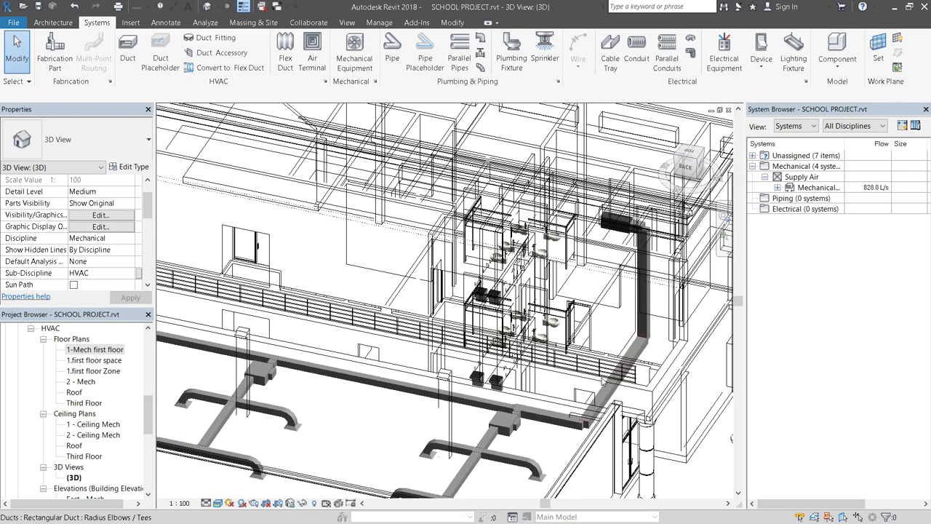
pyautogui.click(97, 351)
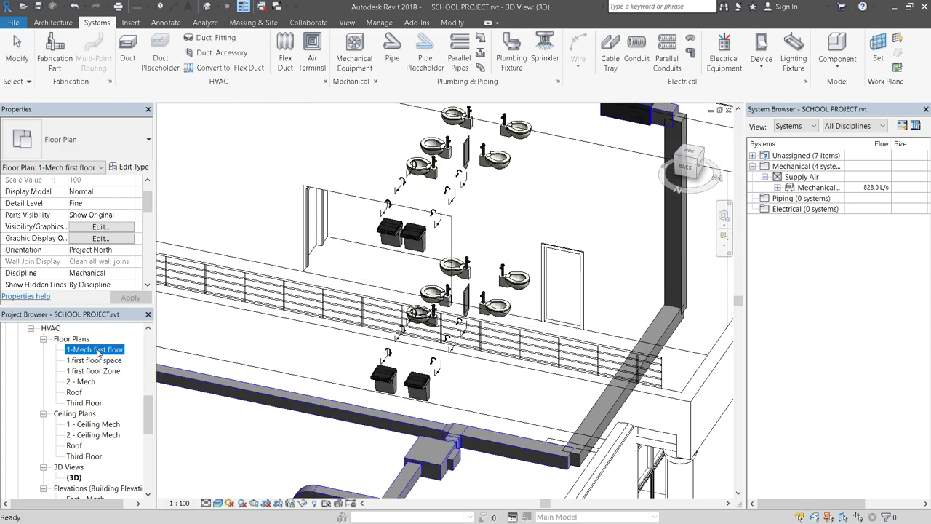
# Open the 1-Mech first floor plan, zoom to the duct corner, and try extending the vertical duct's end.
pyautogui.doubleClick(96, 351)
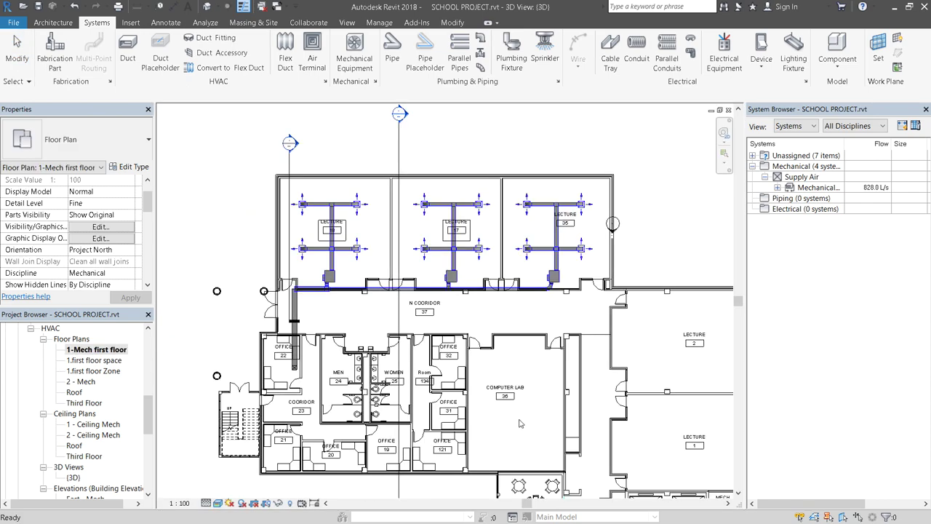
pyautogui.scroll(10, 274, 294)
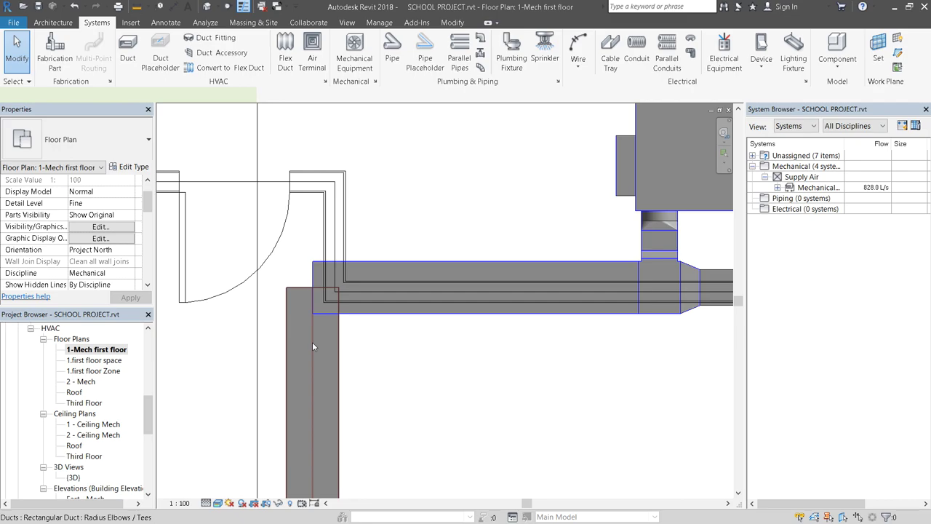
pyautogui.click(312, 346)
pyautogui.click(313, 289)
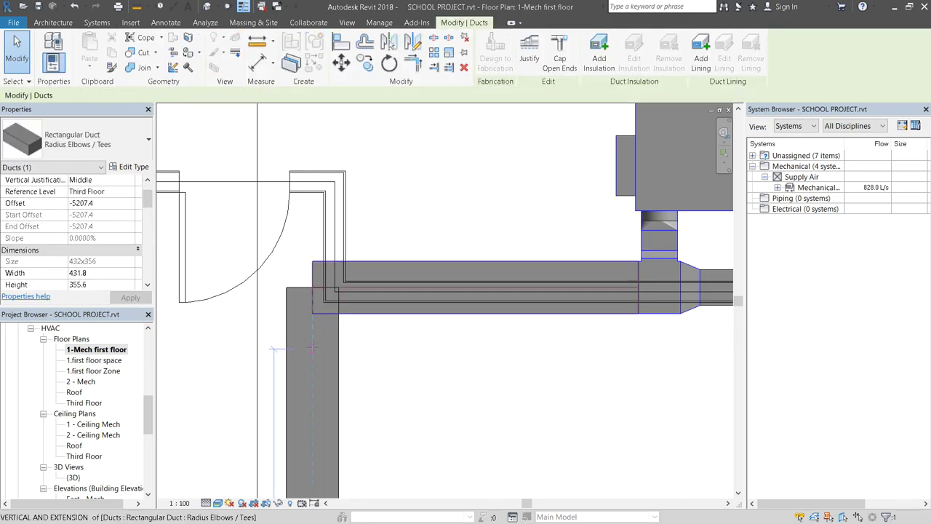
pyautogui.click(312, 346)
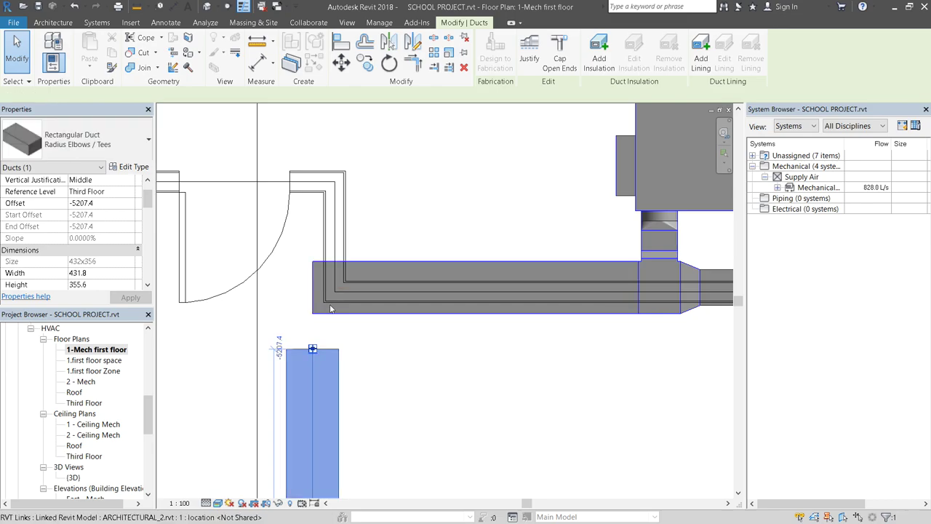
pyautogui.click(333, 297)
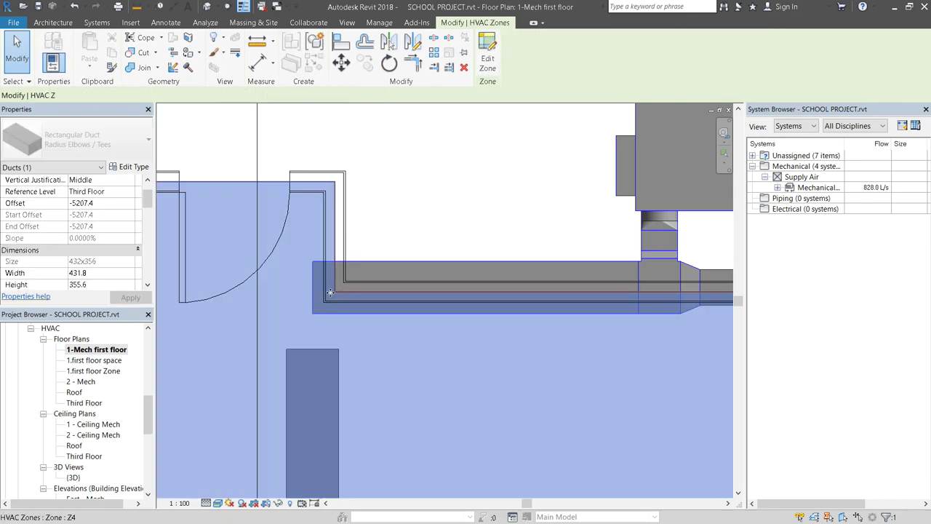
pyautogui.click(427, 199)
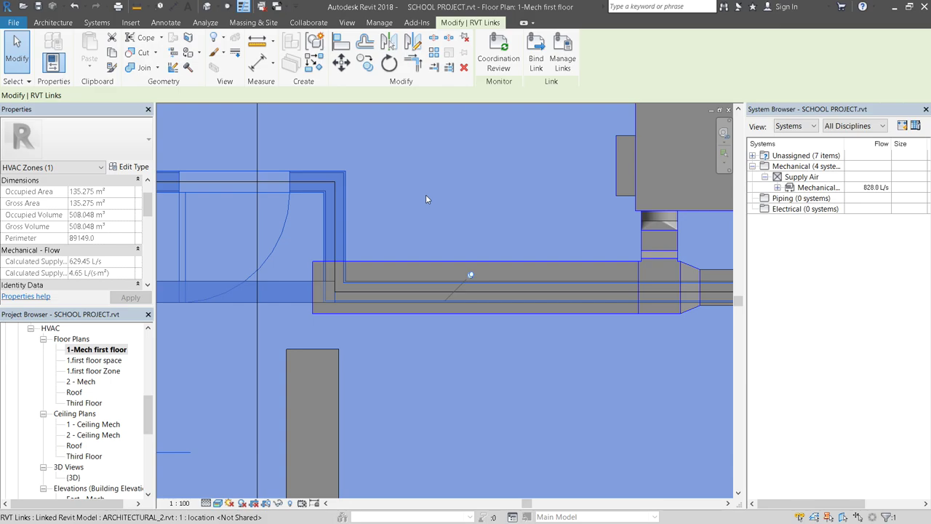
pyautogui.press('Escape')
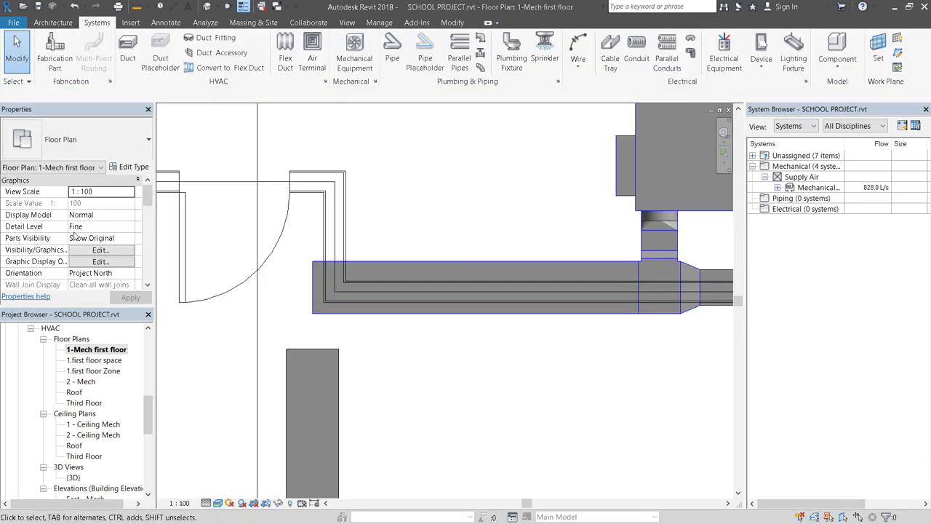
# Shorten the horizontal duct to 2200.0, extend the vertical duct past it, and join them with a tee.
pyautogui.click(315, 293)
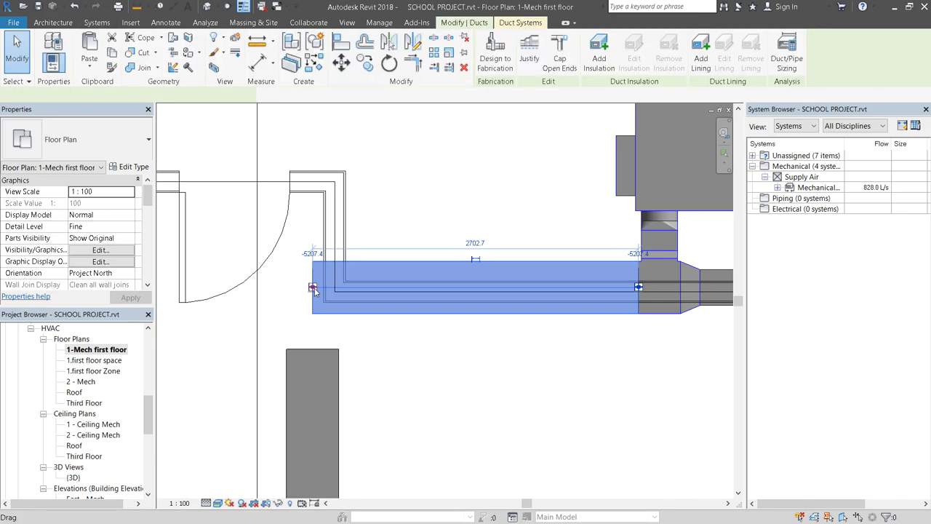
pyautogui.moveTo(364, 289); pyautogui.dragTo(373, 289)
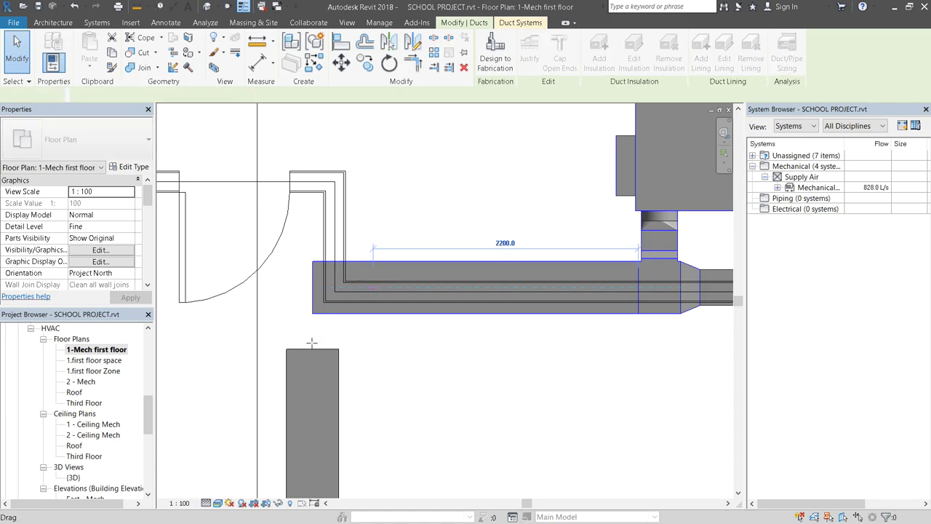
pyautogui.moveTo(311, 341); pyautogui.dragTo(314, 349)
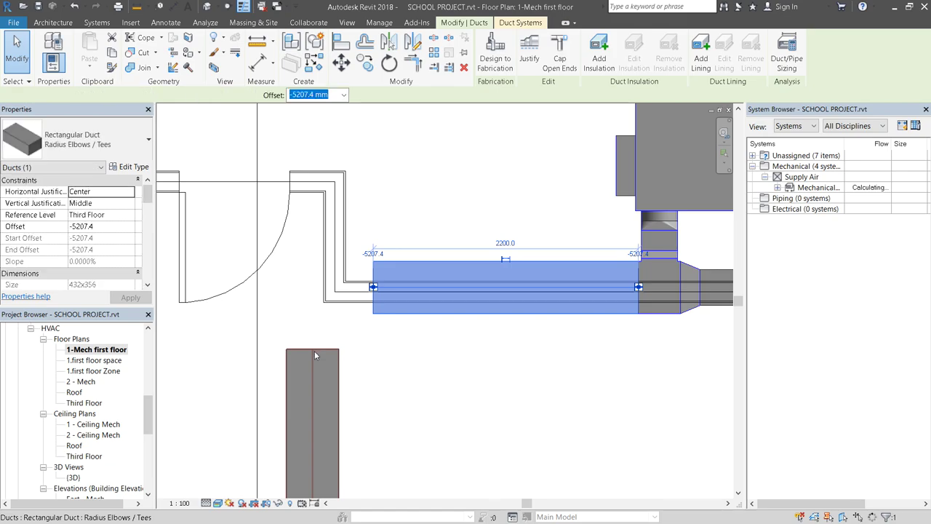
pyautogui.click(314, 351)
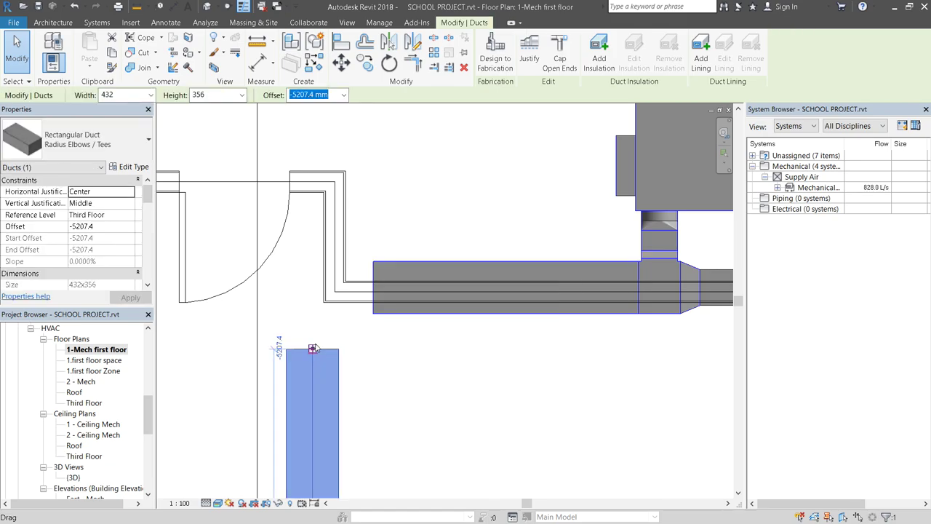
pyautogui.moveTo(312, 349); pyautogui.dragTo(326, 241)
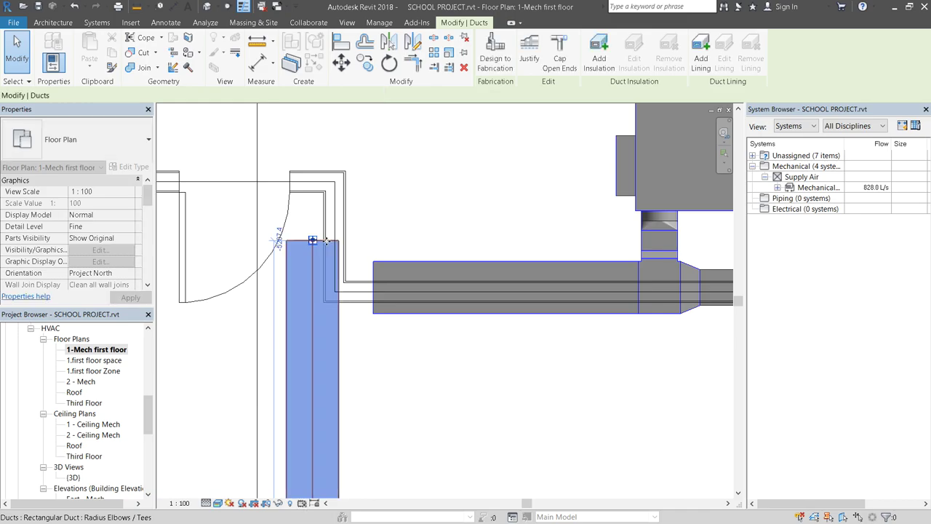
pyautogui.click(377, 287)
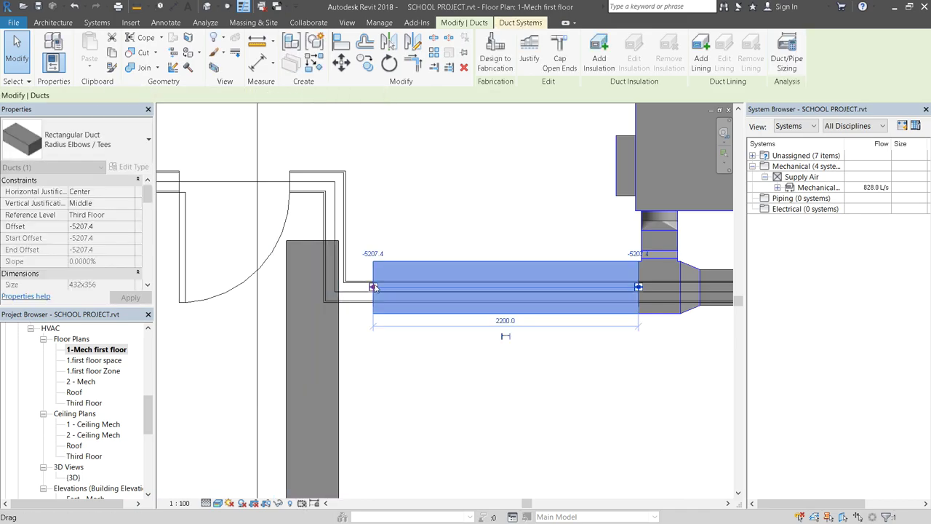
pyautogui.moveTo(373, 287); pyautogui.dragTo(314, 288)
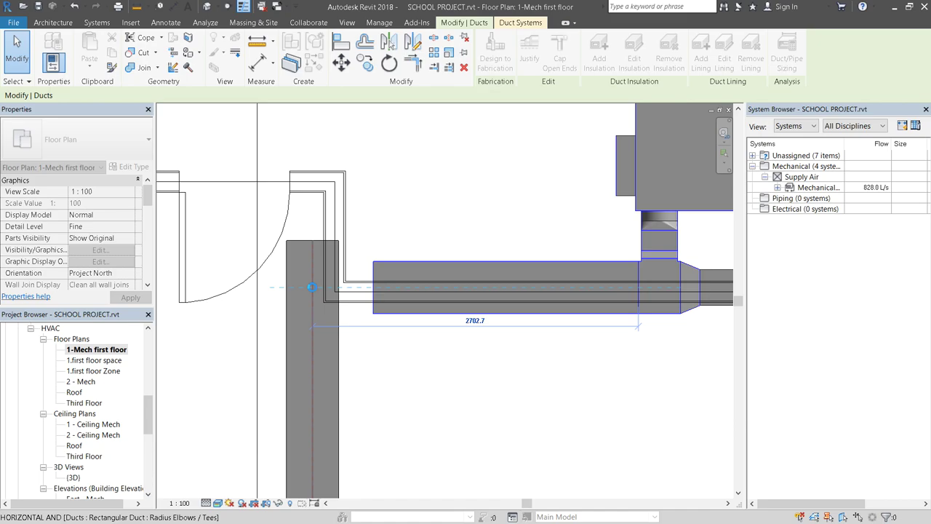
pyautogui.moveTo(312, 287); pyautogui.dragTo(312, 287)
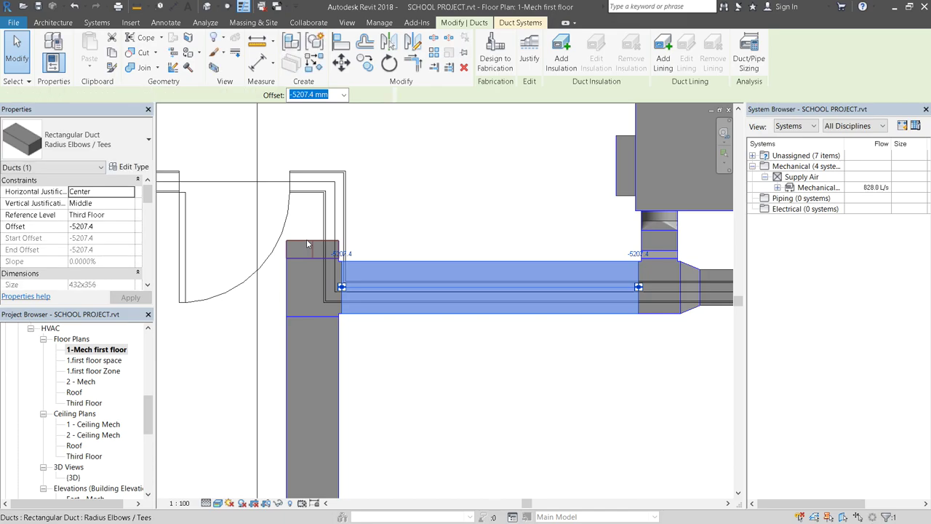
# Cap the open end of the short duct stub above the tee.
pyautogui.click(307, 243)
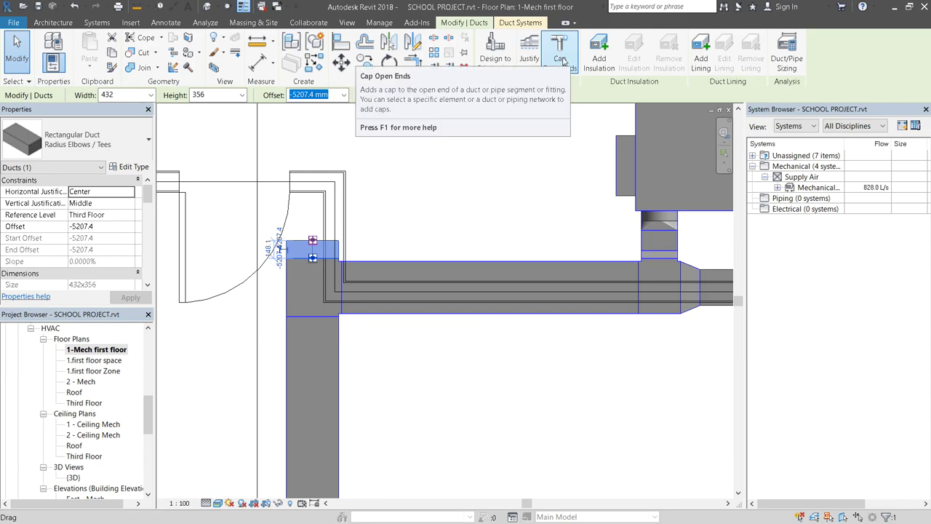
pyautogui.click(562, 58)
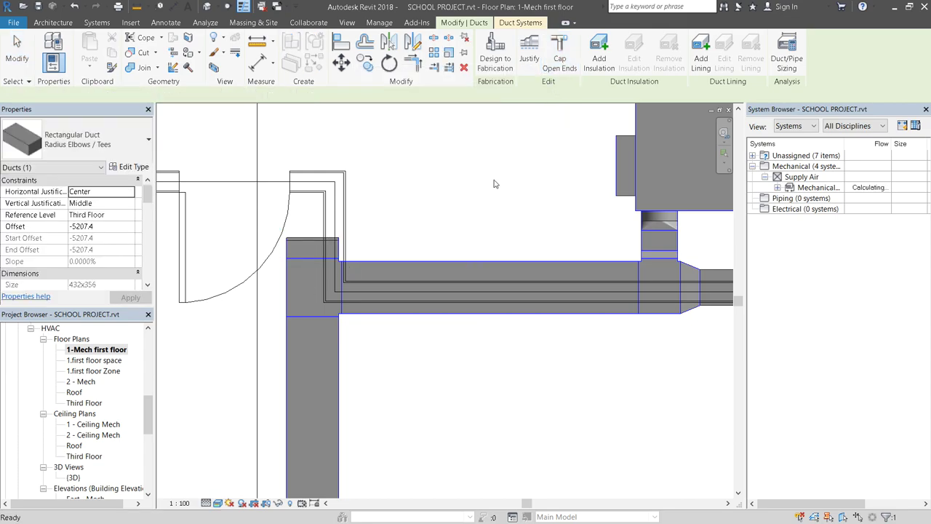
pyautogui.scroll(-2, 495, 186)
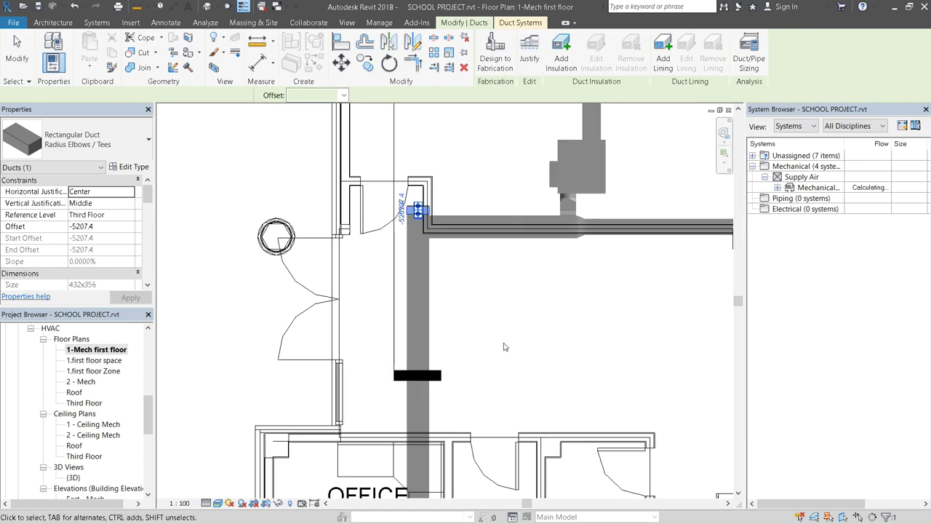
pyautogui.scroll(1, 501, 341)
pyautogui.scroll(-3, 501, 341)
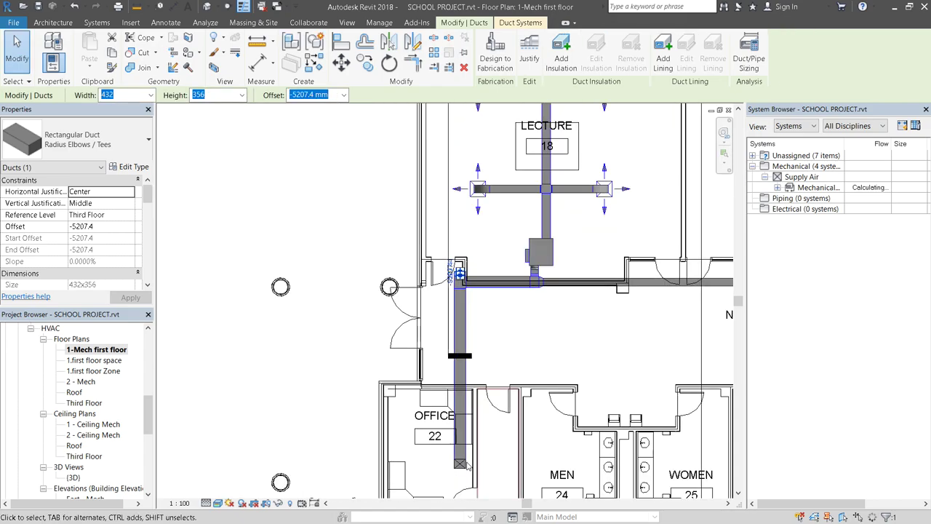
pyautogui.scroll(4, 469, 424)
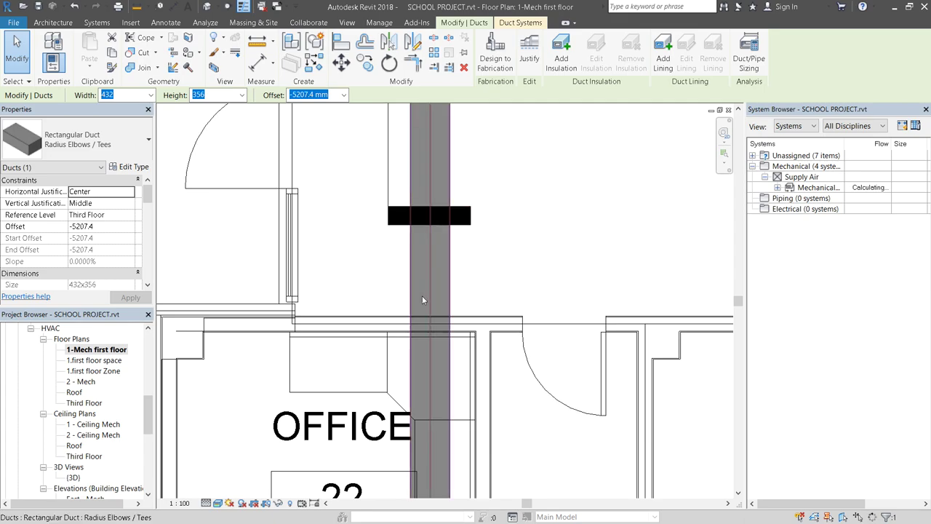
pyautogui.scroll(-2, 421, 297)
# Check the whole connected duct run, then switch to the default 3D view.
pyautogui.press('Tab')
pyautogui.click(422, 296)
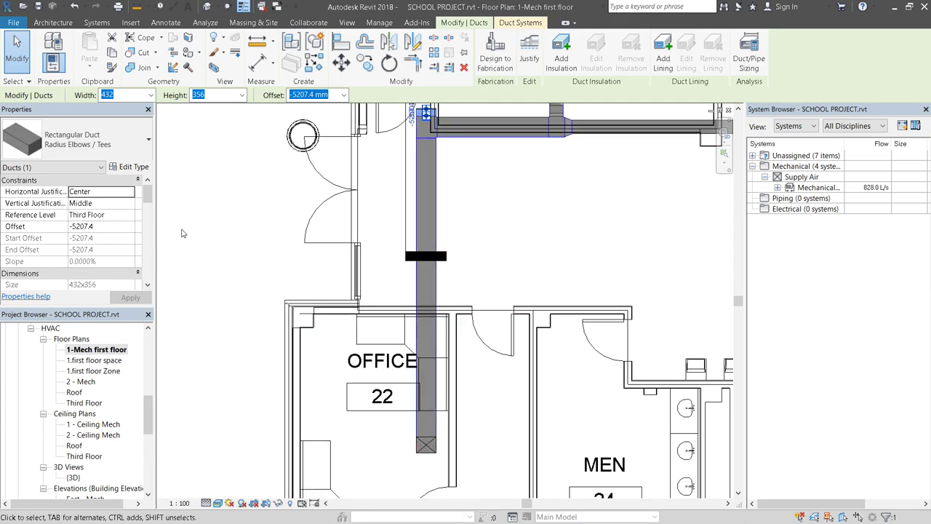
pyautogui.press('Escape')
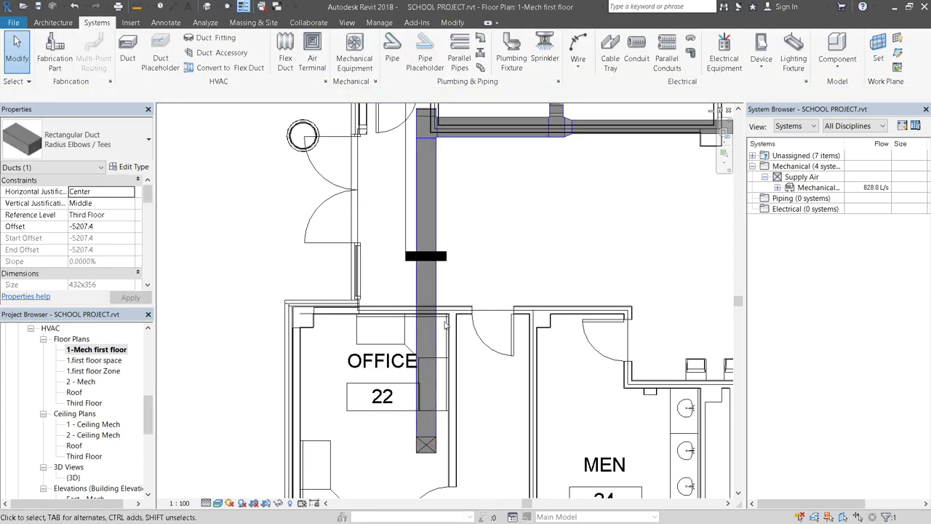
pyautogui.click(98, 350)
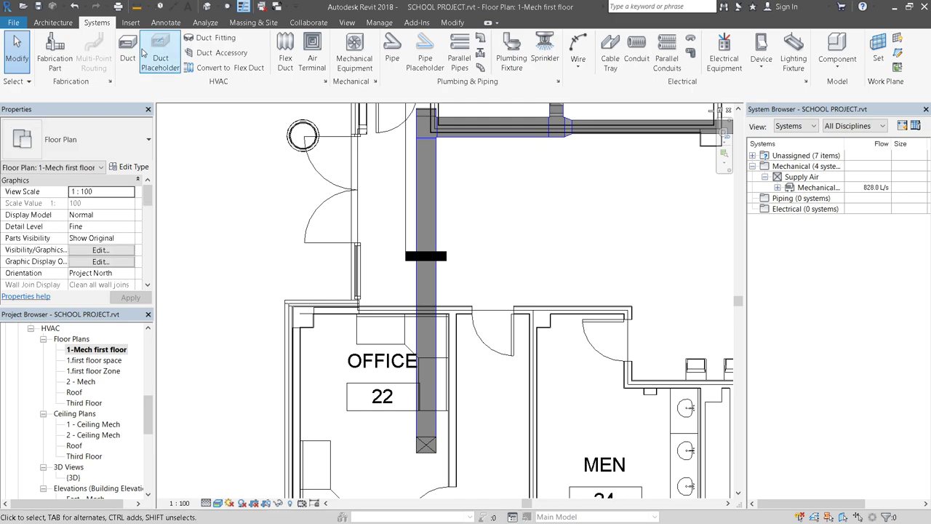
pyautogui.click(208, 7)
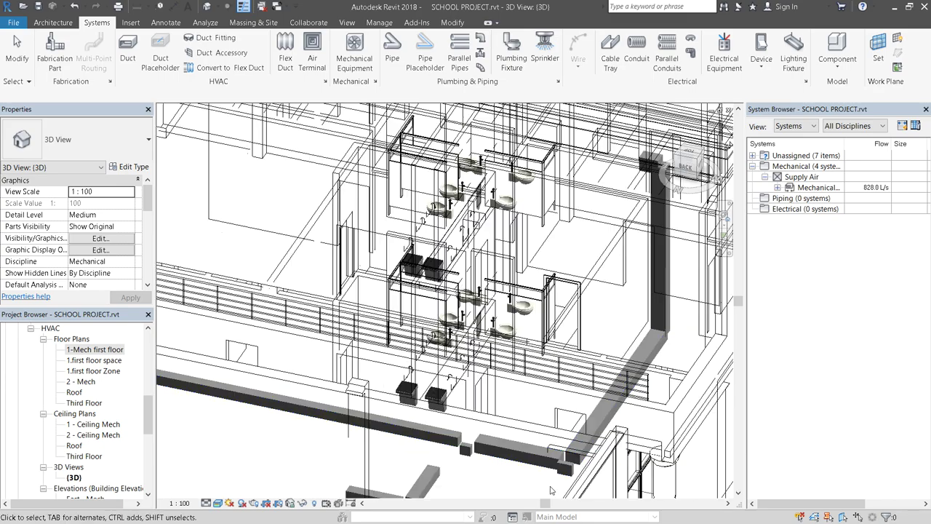
# In 3D, drag the riser's lower end down onto the first-floor horizontal duct (end offset -5293.6).
pyautogui.scroll(2, 673, 362)
pyautogui.scroll(5, 673, 362)
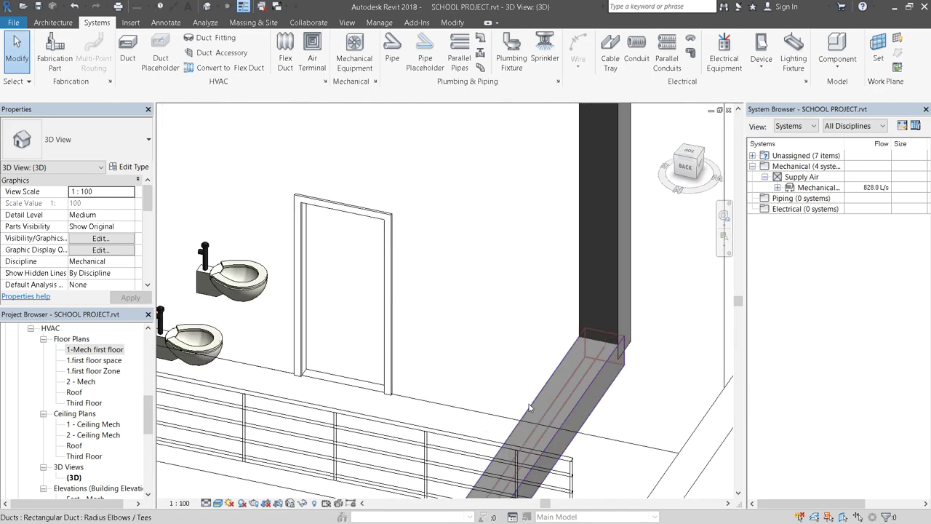
pyautogui.scroll(-3, 621, 361)
pyautogui.scroll(2, 600, 363)
pyautogui.scroll(5, 601, 364)
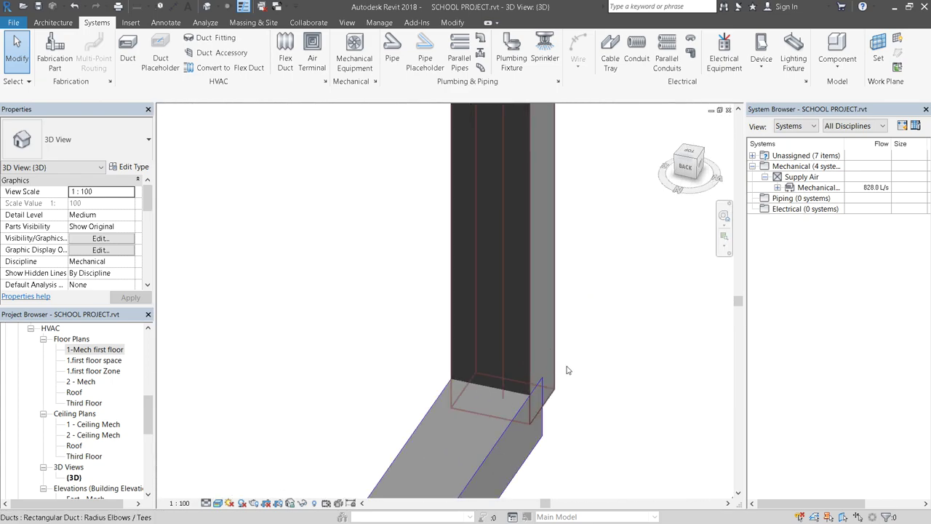
pyautogui.click(564, 396)
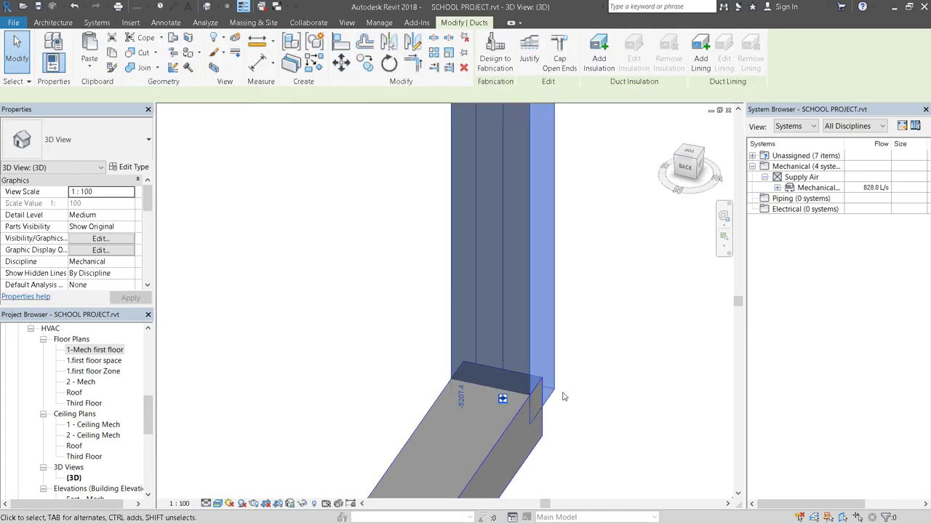
pyautogui.click(503, 398)
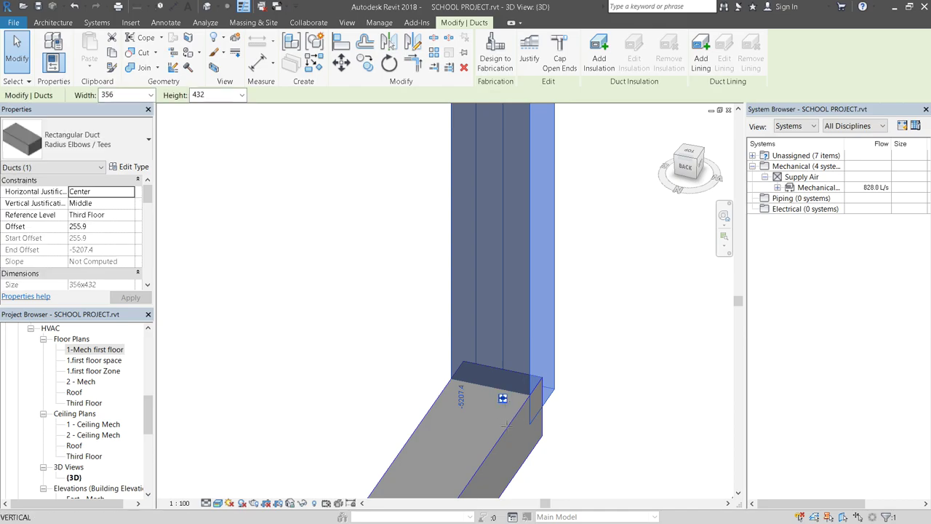
pyautogui.press('Escape')
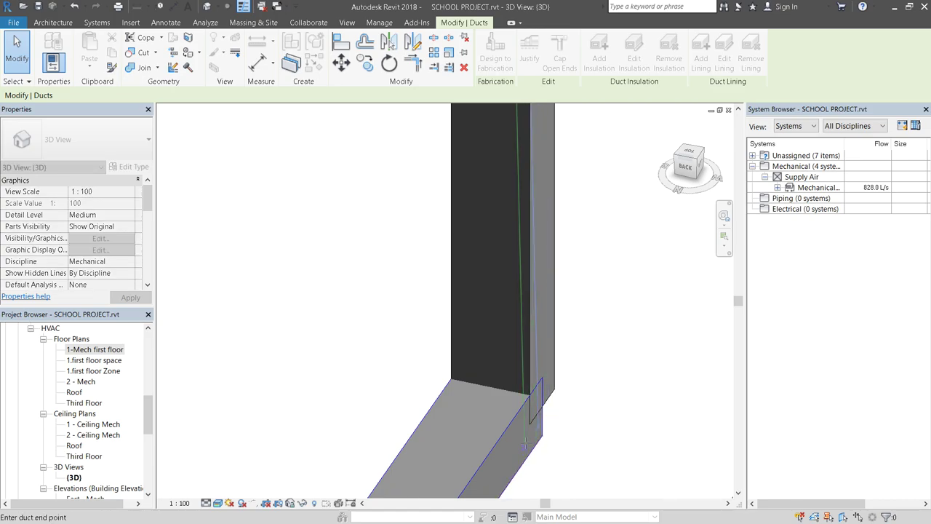
pyautogui.click(526, 379)
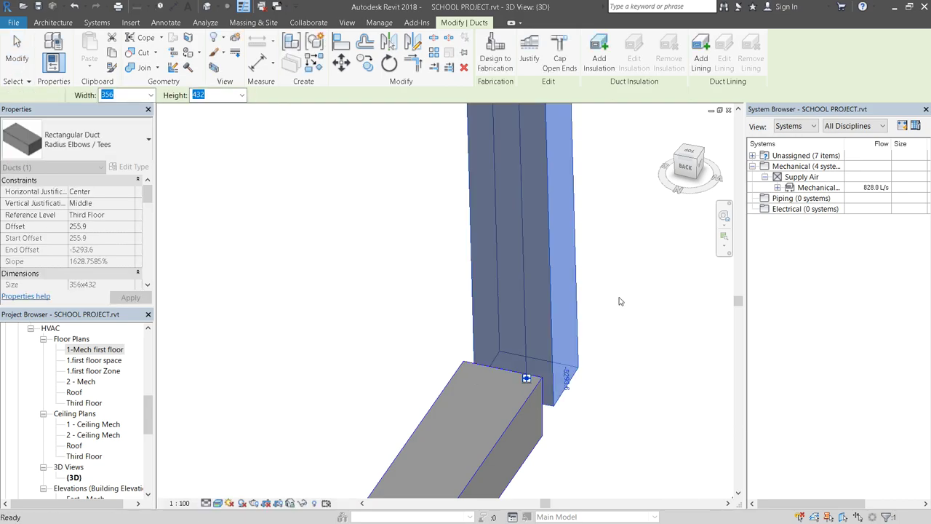
pyautogui.press('Escape')
pyautogui.press('Escape')
pyautogui.scroll(-8, 619, 303)
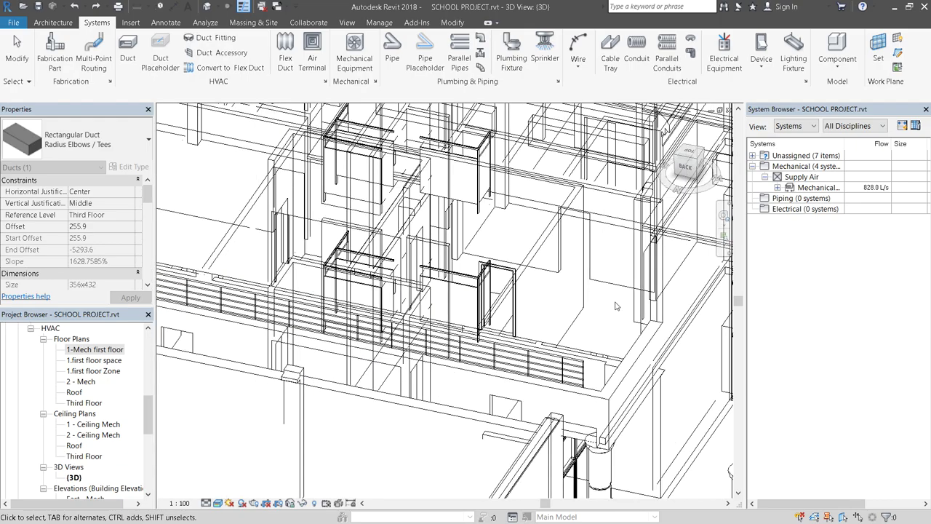
# On the first floor plan, shift the Section 3 line slightly down and shorten its far-clip depth.
pyautogui.doubleClick(80, 351)
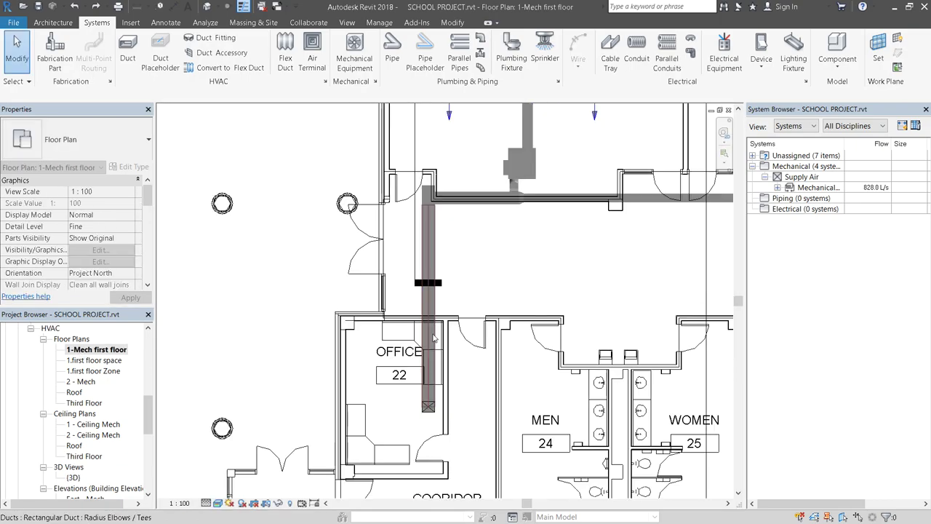
pyautogui.scroll(-3, 432, 336)
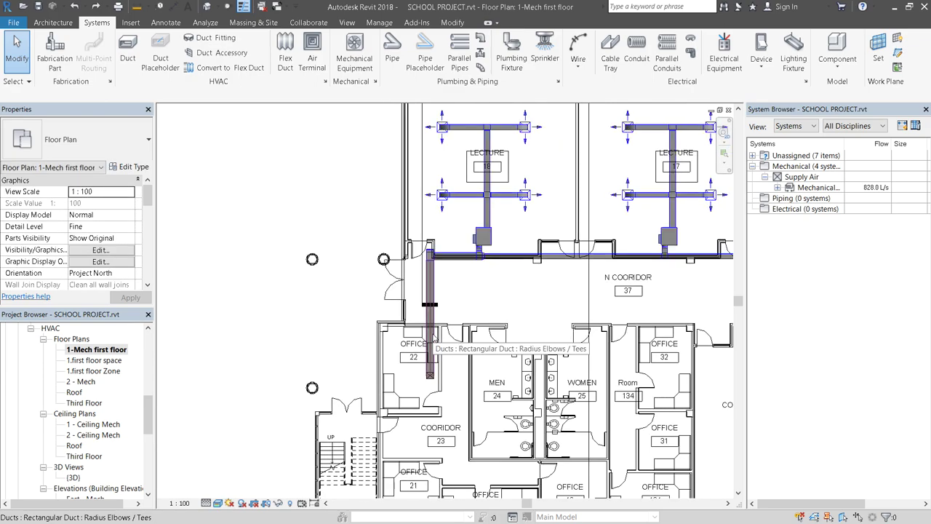
pyautogui.scroll(-2, 432, 336)
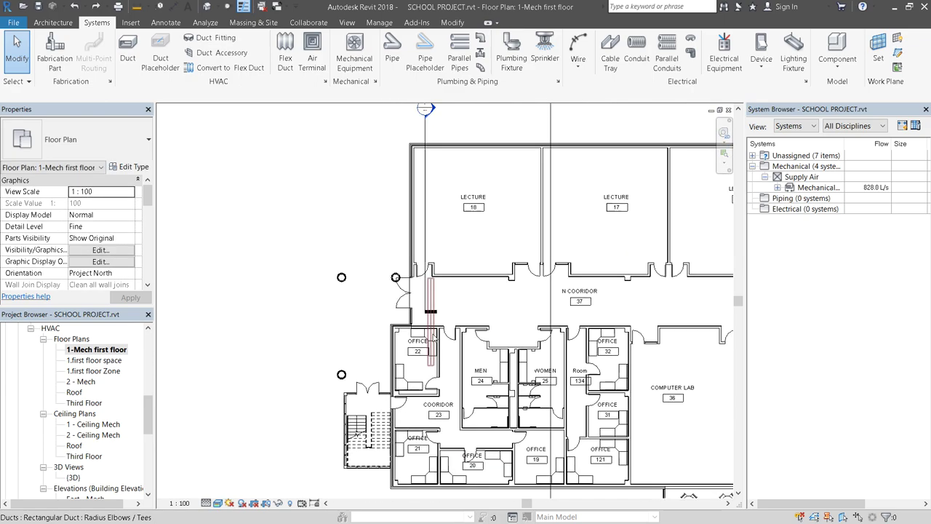
pyautogui.click(425, 150)
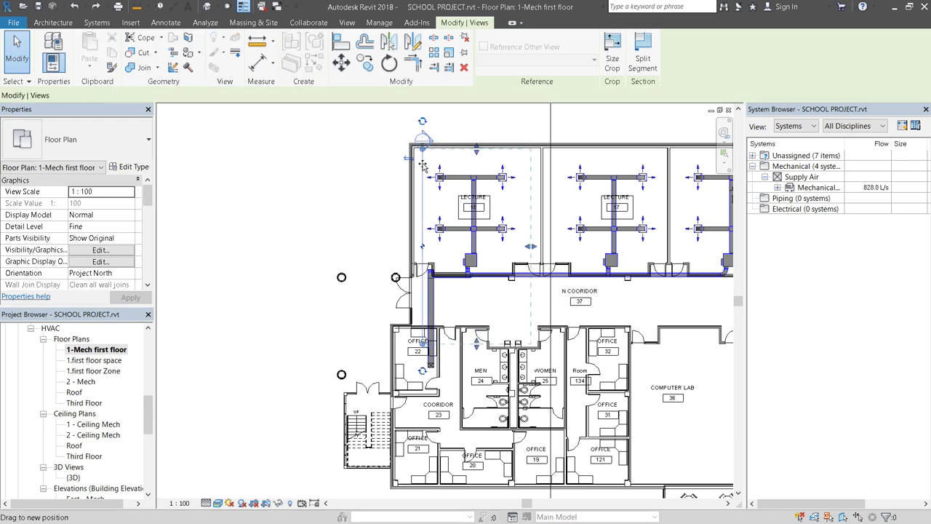
pyautogui.moveTo(421, 190); pyautogui.dragTo(421, 208)
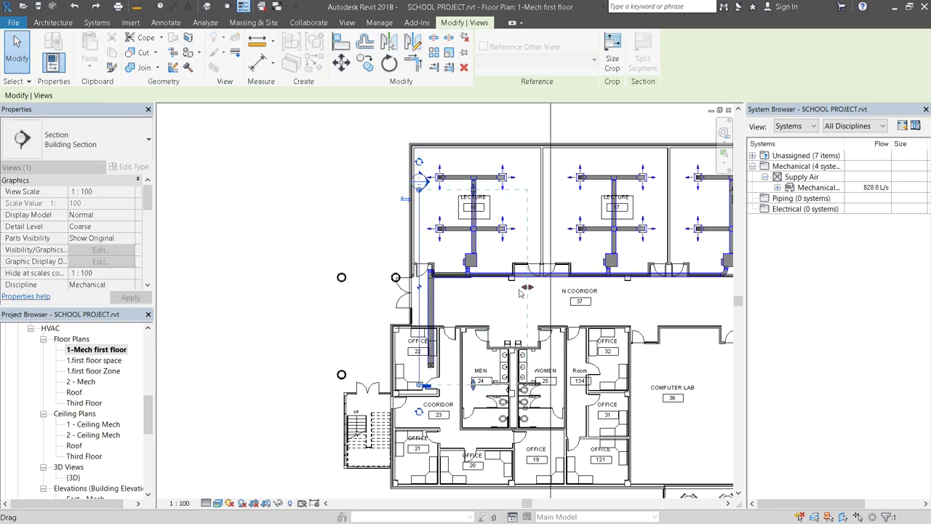
pyautogui.moveTo(525, 288); pyautogui.dragTo(443, 291)
pyautogui.press('Escape')
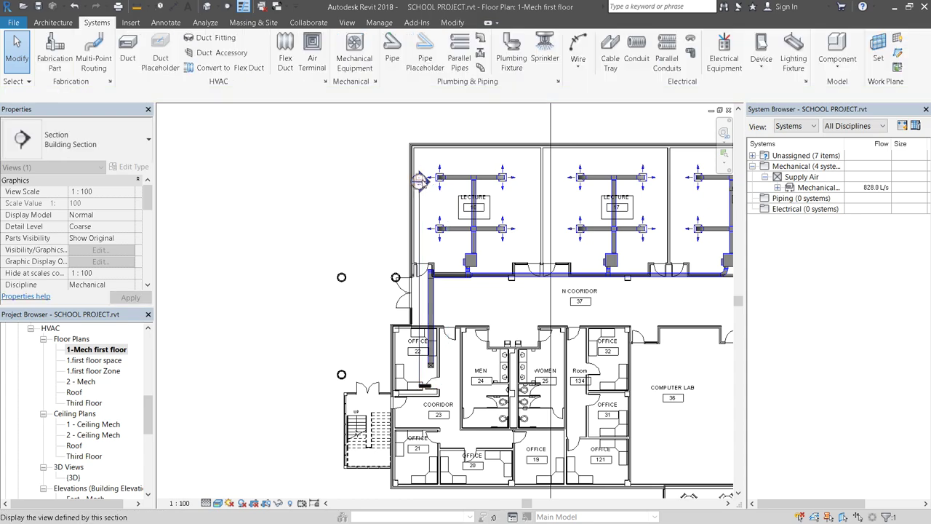
# Open Section 3, zoom in, and set the Shaded visual style with Medium detail level.
pyautogui.doubleClick(419, 182)
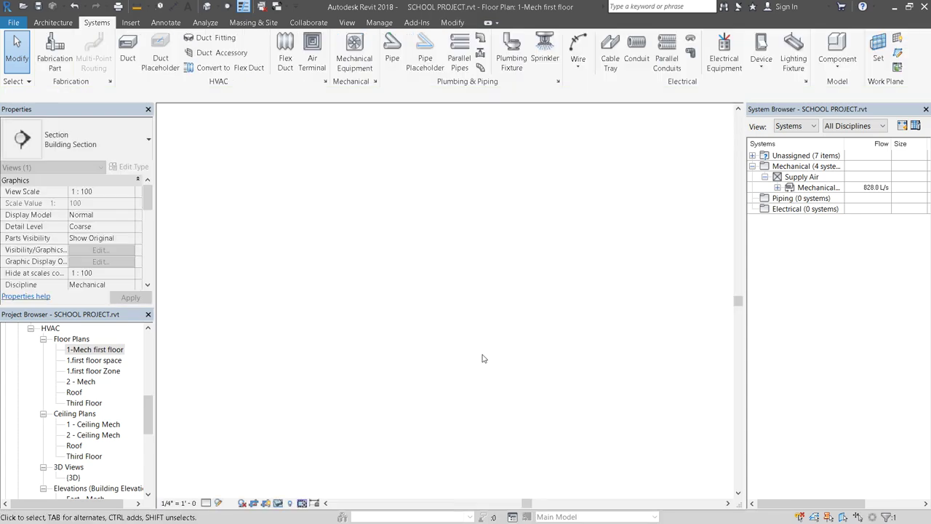
pyautogui.scroll(4, 513, 320)
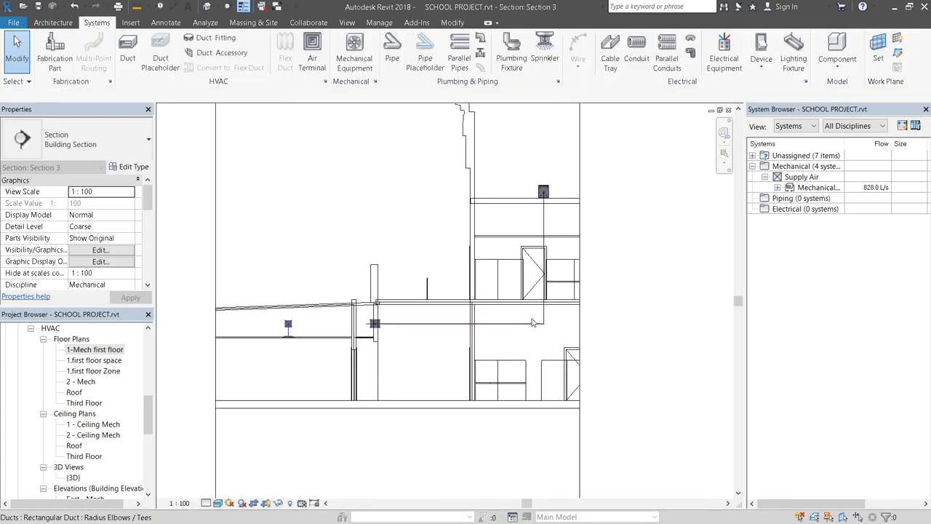
pyautogui.scroll(2, 552, 324)
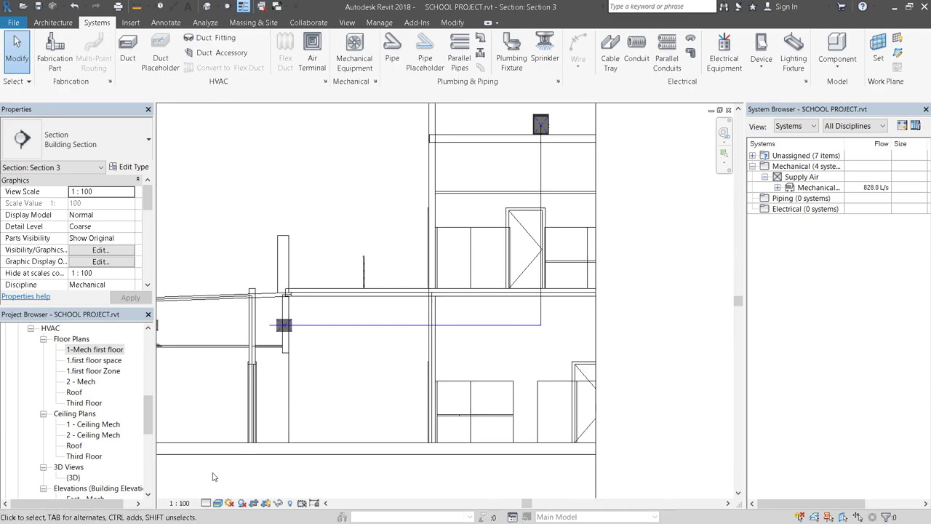
pyautogui.click(217, 502)
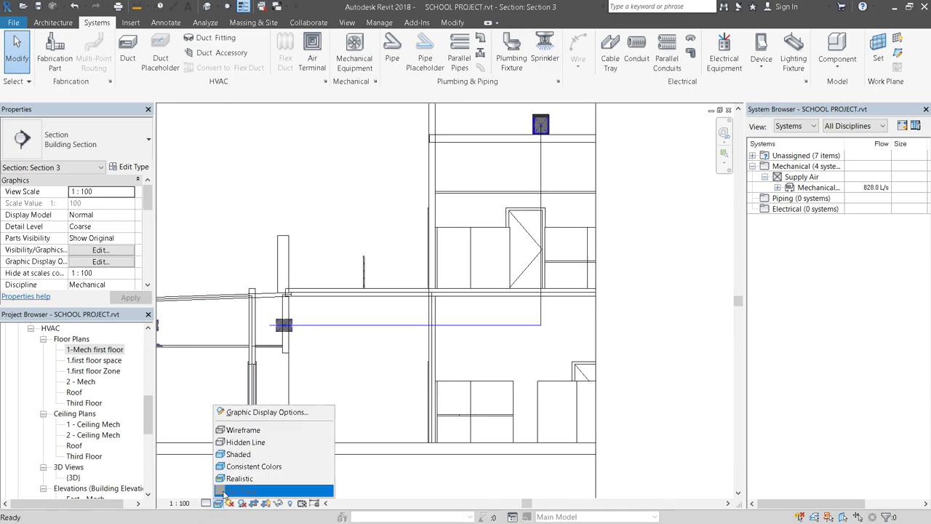
pyautogui.click(237, 455)
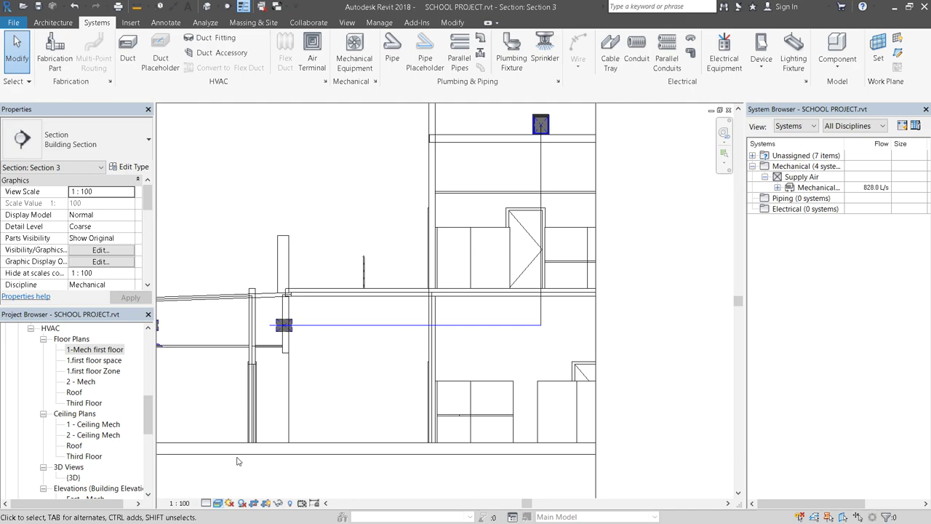
pyautogui.click(206, 502)
pyautogui.click(210, 483)
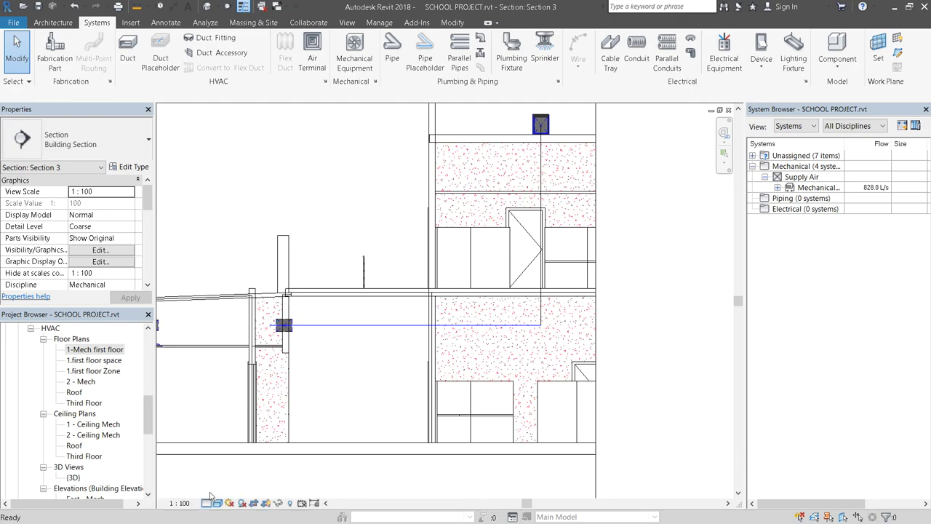
# Pull the riser's lower end up and extend the horizontal duct right past the riser.
pyautogui.scroll(6, 553, 320)
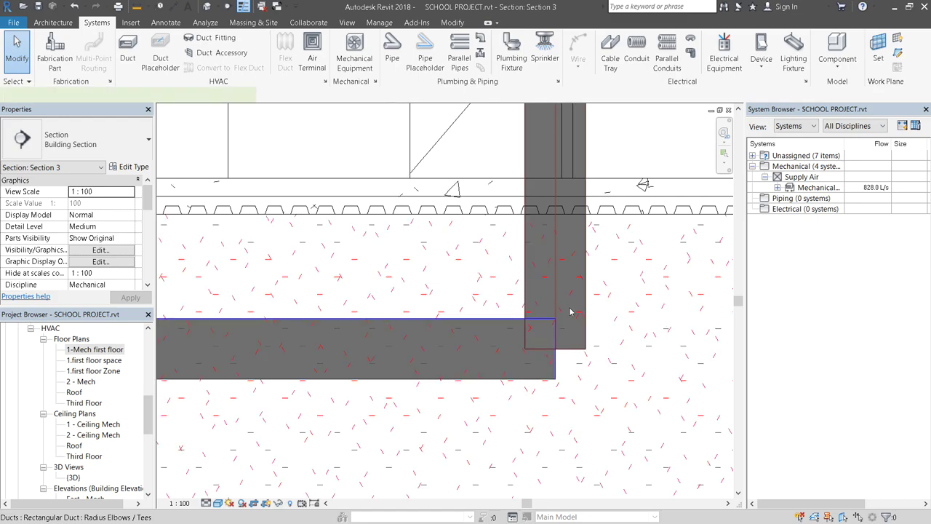
pyautogui.click(570, 311)
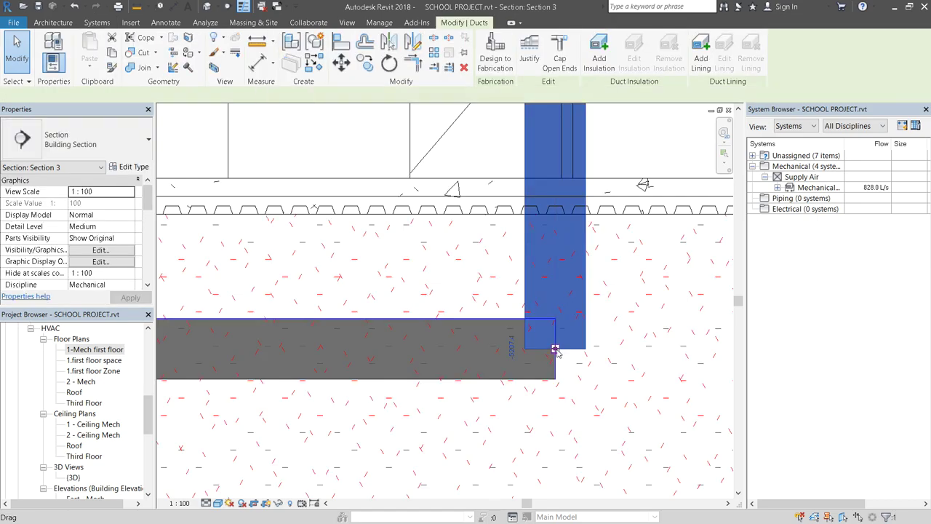
pyautogui.moveTo(555, 350); pyautogui.dragTo(556, 256)
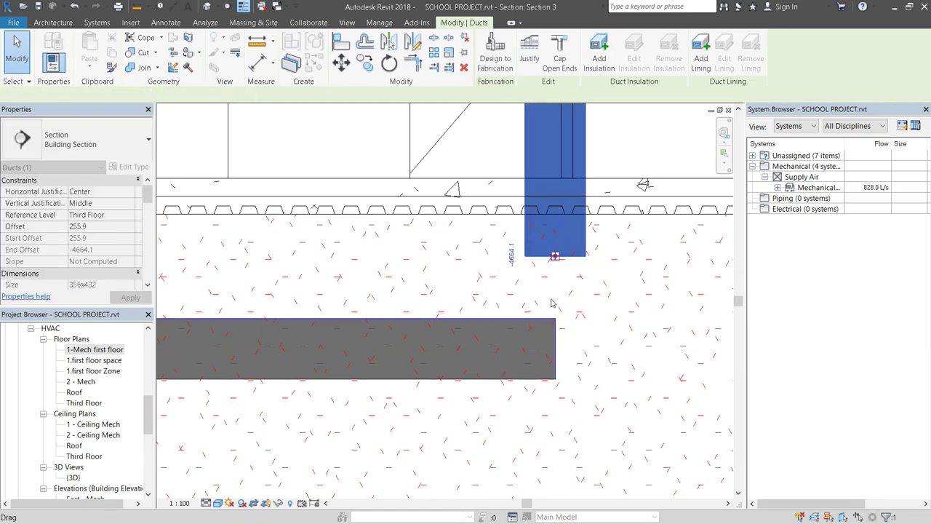
pyautogui.click(554, 354)
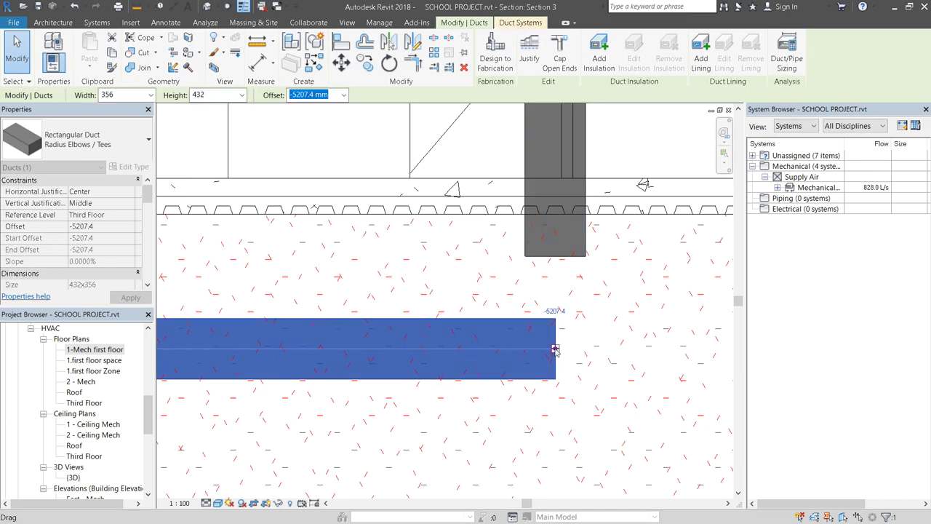
pyautogui.click(591, 350)
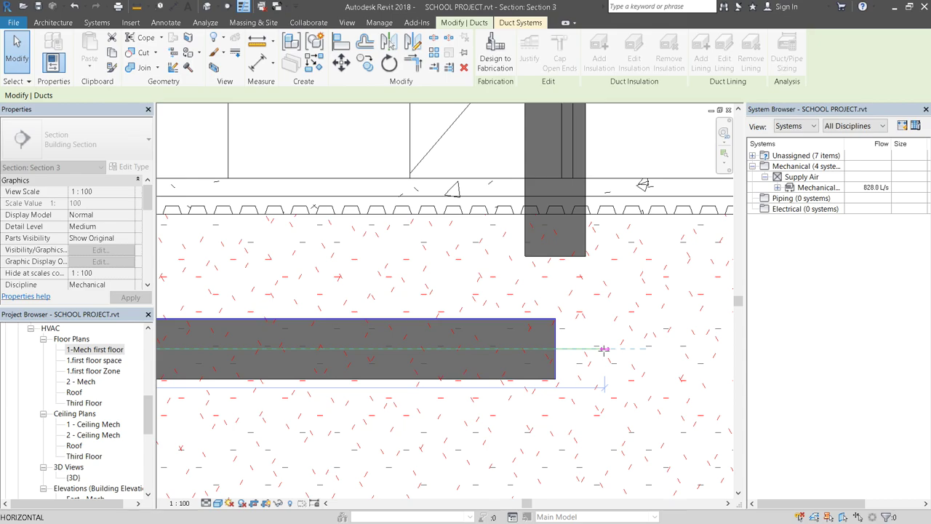
pyautogui.moveTo(603, 351); pyautogui.dragTo(604, 349)
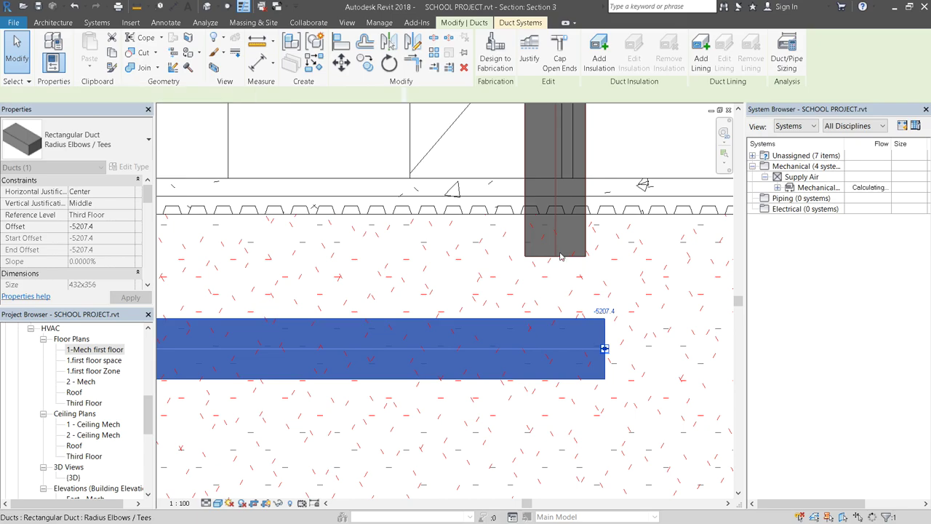
# Drag the riser's lower end back down so it stops just above the horizontal duct.
pyautogui.moveTo(560, 256); pyautogui.dragTo(551, 289)
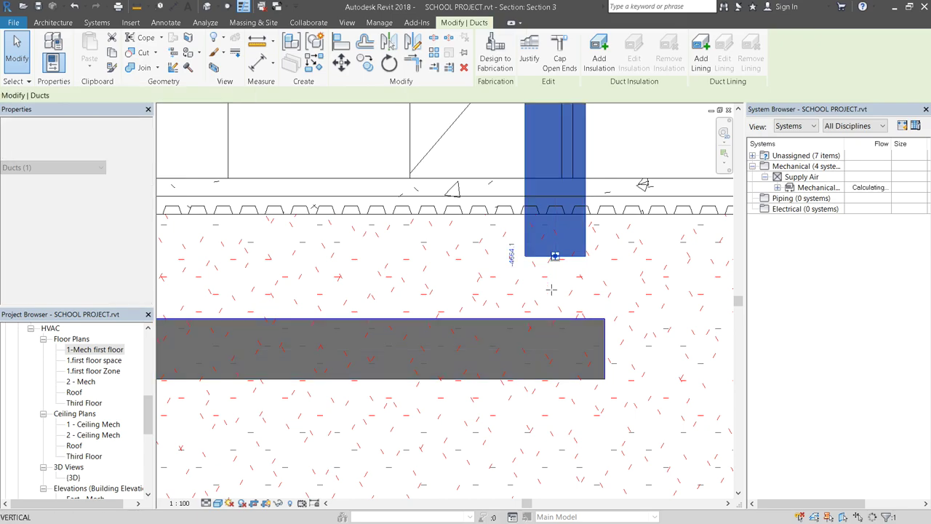
pyautogui.moveTo(554, 330); pyautogui.dragTo(555, 348)
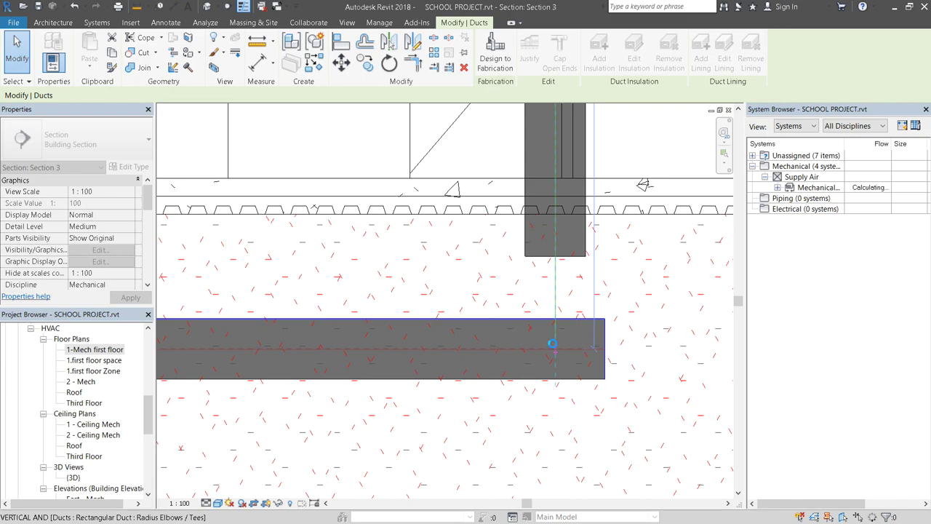
pyautogui.moveTo(552, 343); pyautogui.dragTo(554, 347)
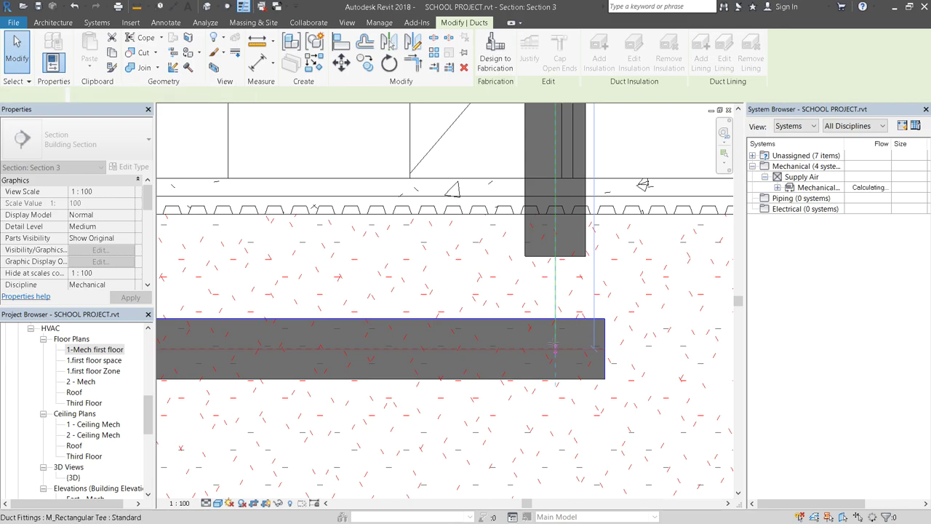
pyautogui.scroll(-2, 628, 293)
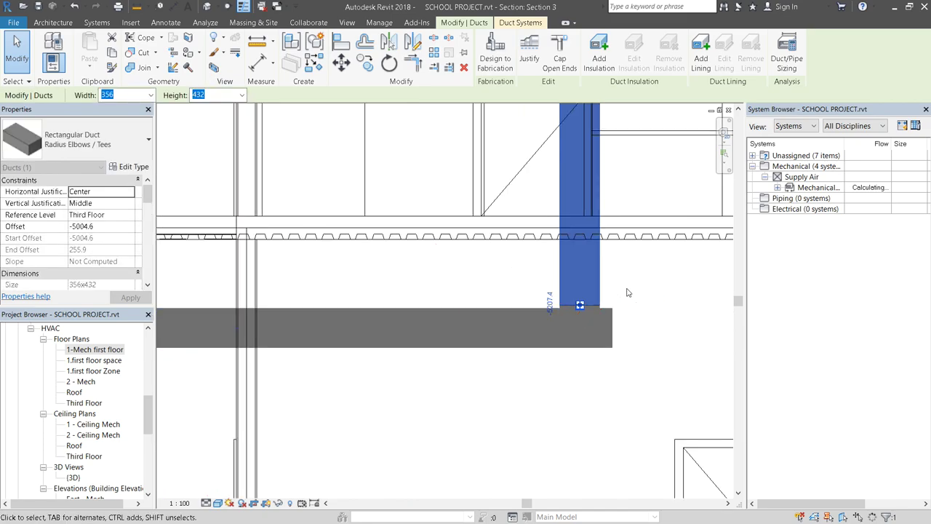
pyautogui.scroll(-2, 628, 292)
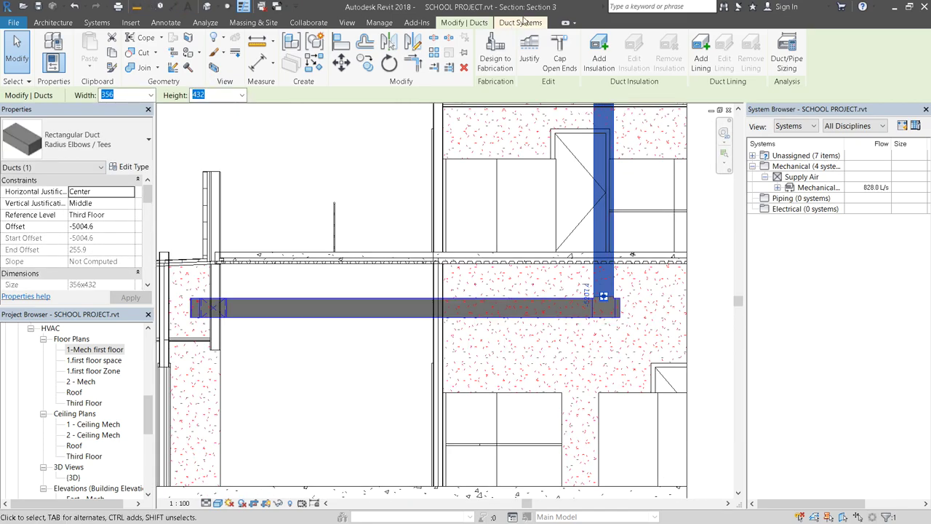
pyautogui.scroll(-2, 461, 424)
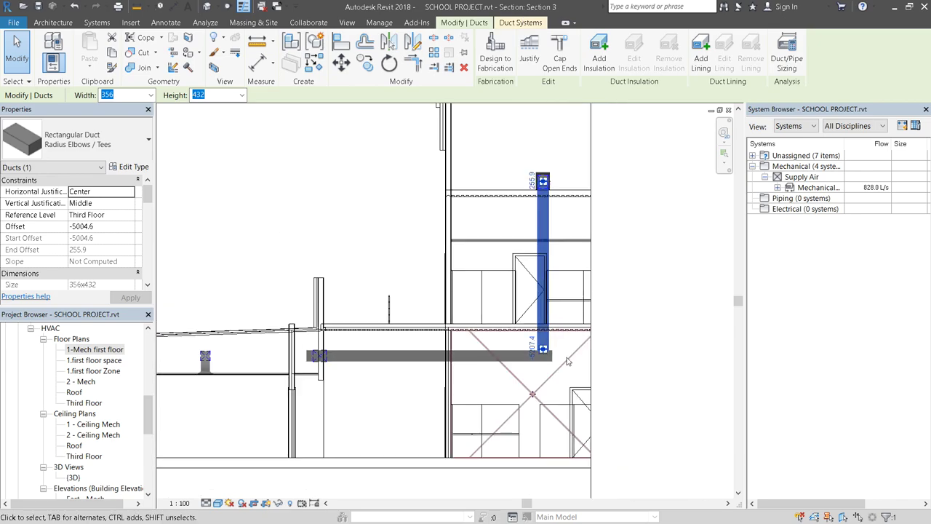
pyautogui.scroll(2, 524, 379)
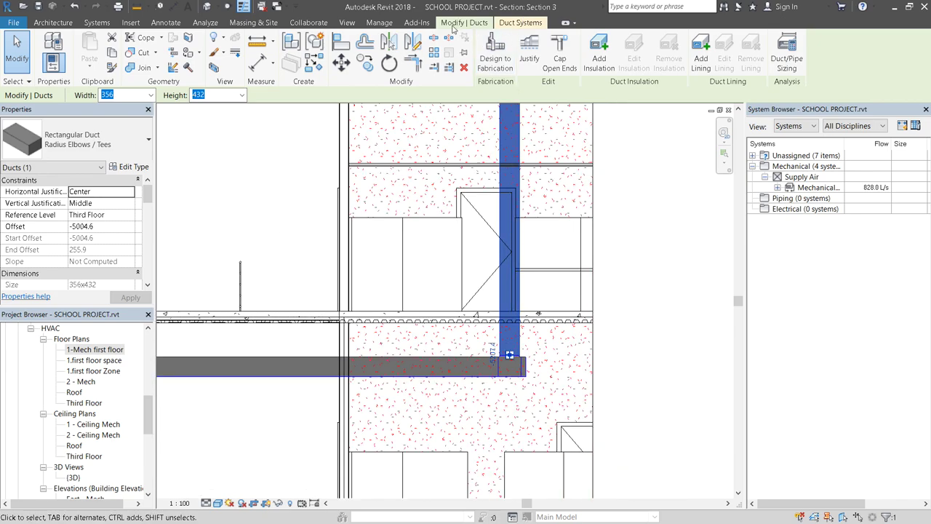
pyautogui.scroll(-3, 547, 442)
pyautogui.scroll(5, 580, 359)
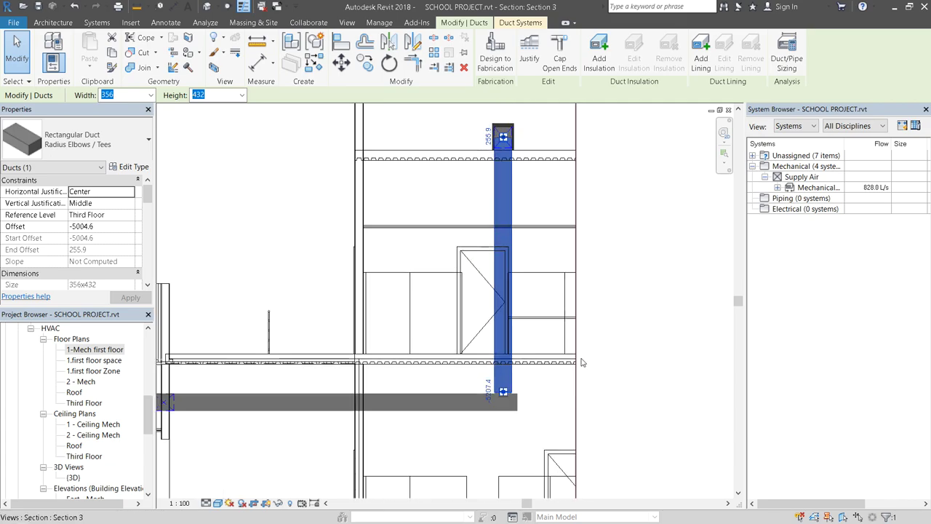
pyautogui.scroll(-2, 574, 375)
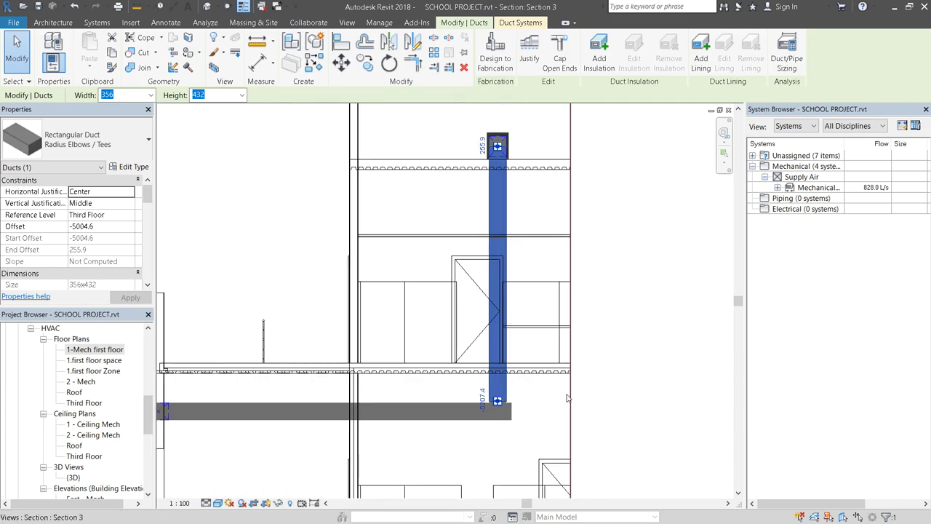
pyautogui.scroll(5, 509, 411)
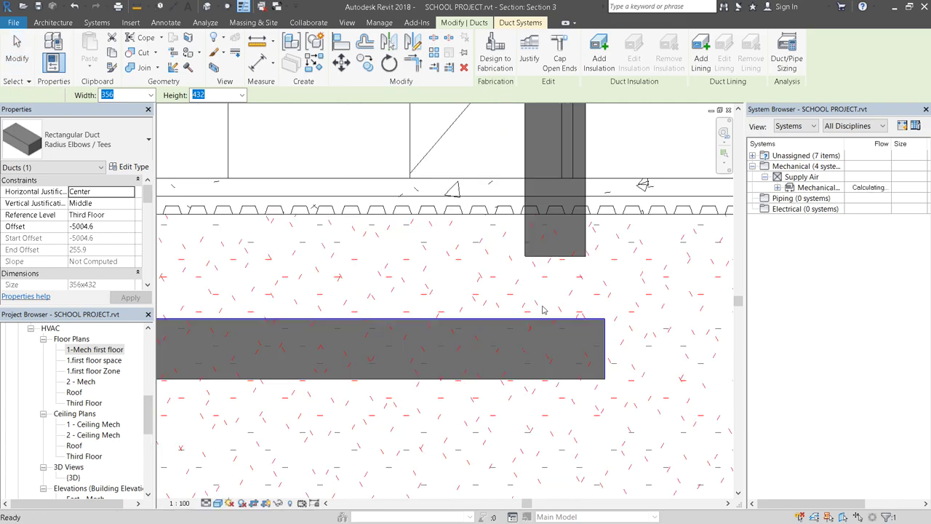
pyautogui.scroll(-1, 507, 469)
pyautogui.press('Escape')
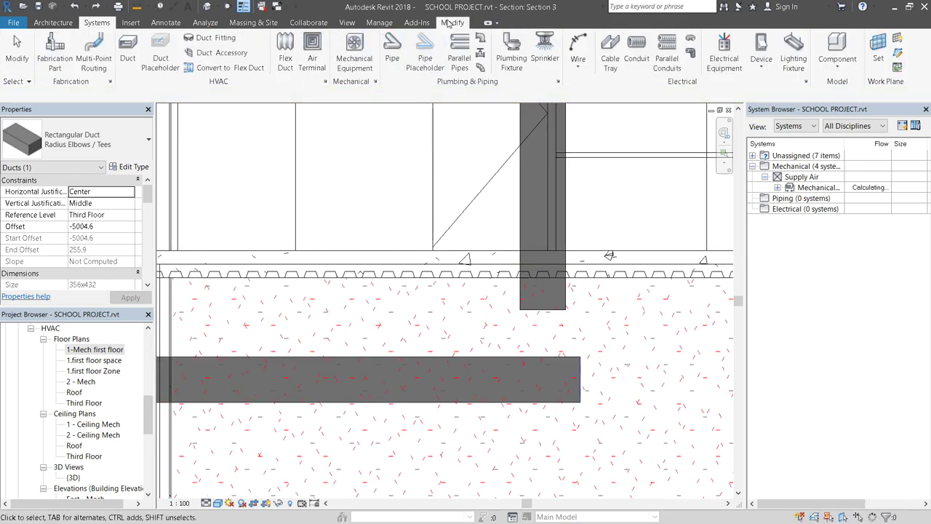
pyautogui.click(448, 24)
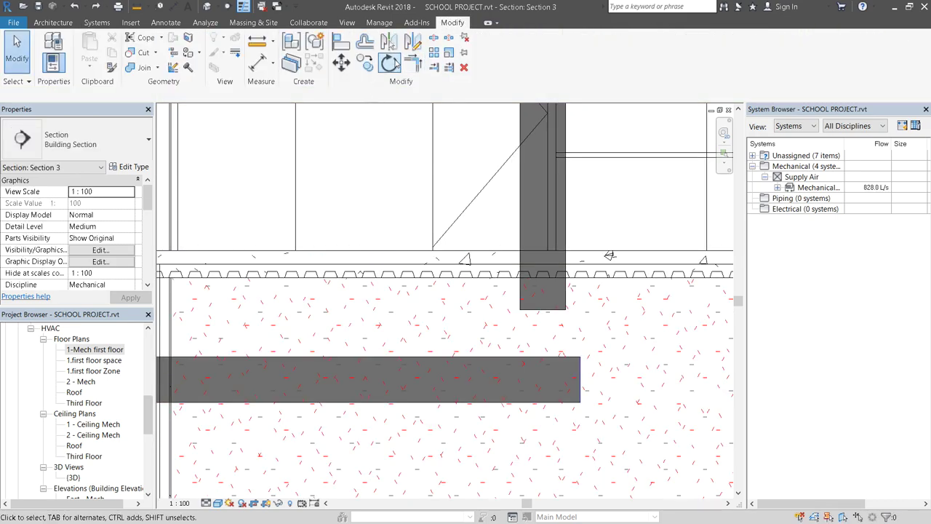
# Join the horizontal duct to the riser with a corner elbow, then return to the 1-Mech first floor plan.
pyautogui.click(410, 64)
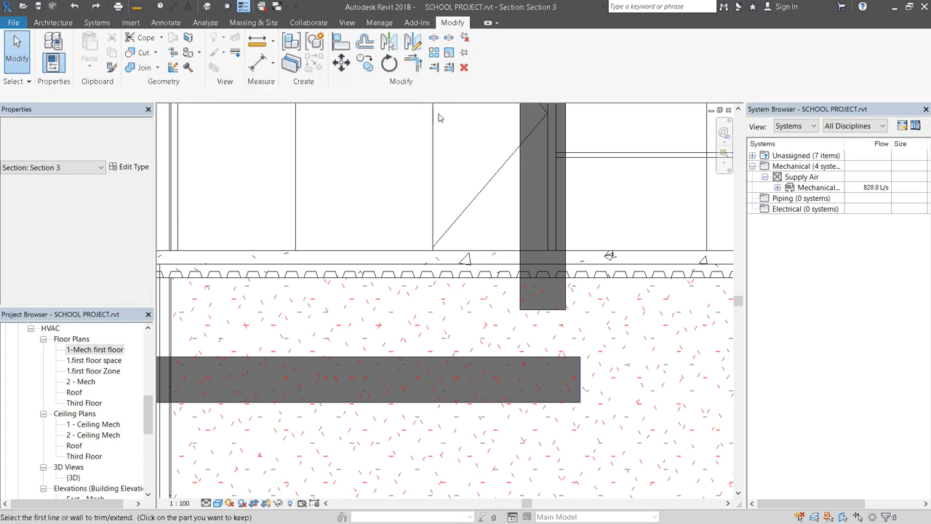
pyautogui.click(457, 378)
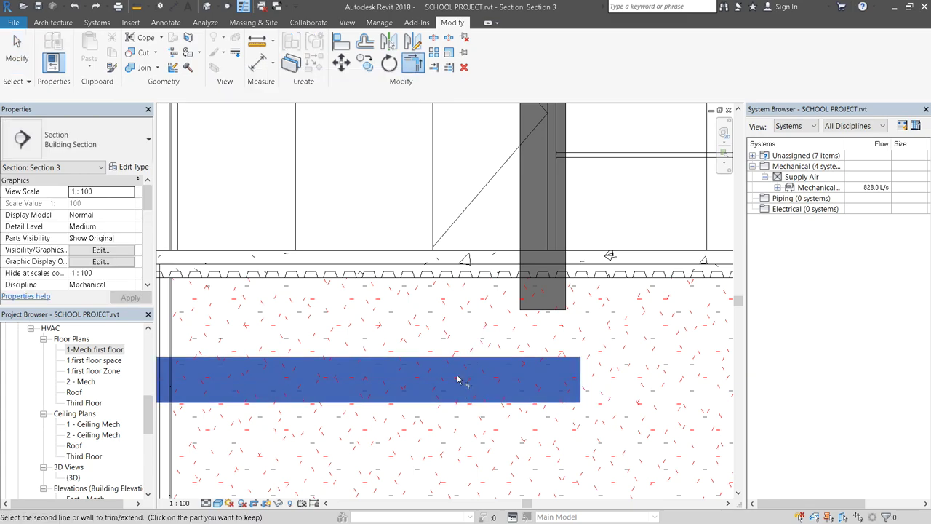
pyautogui.click(544, 233)
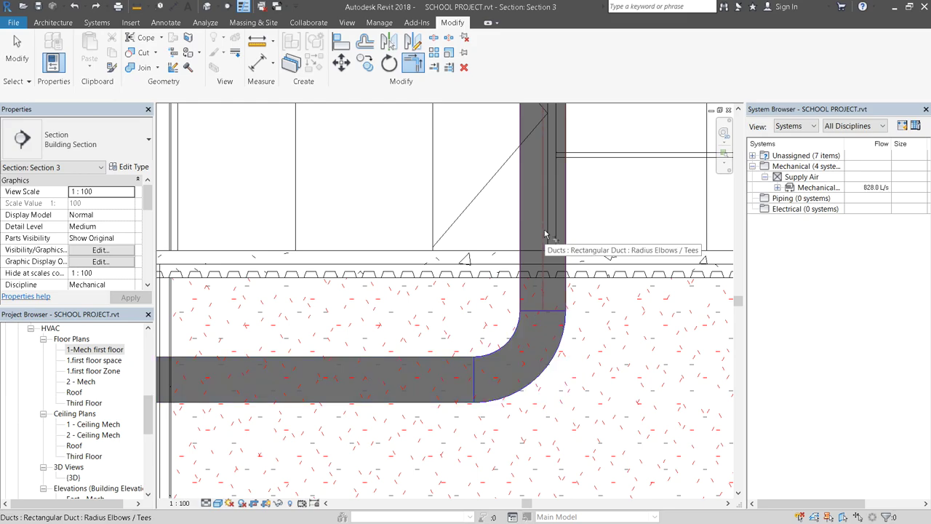
pyautogui.scroll(-5, 557, 298)
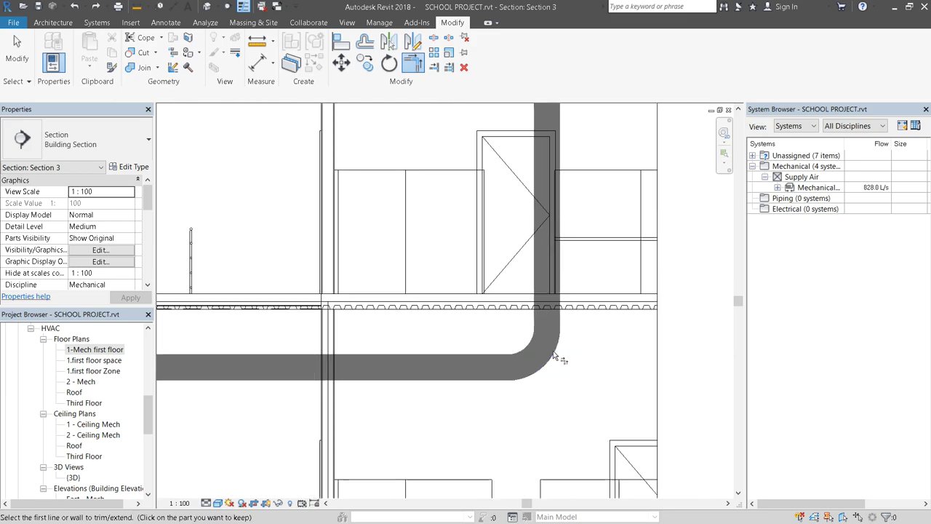
pyautogui.scroll(2, 577, 256)
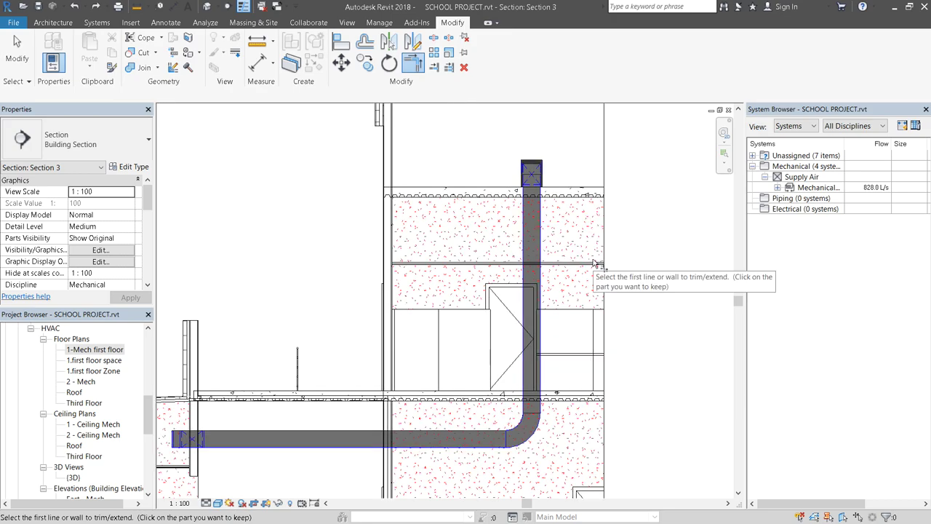
pyautogui.scroll(3, 585, 315)
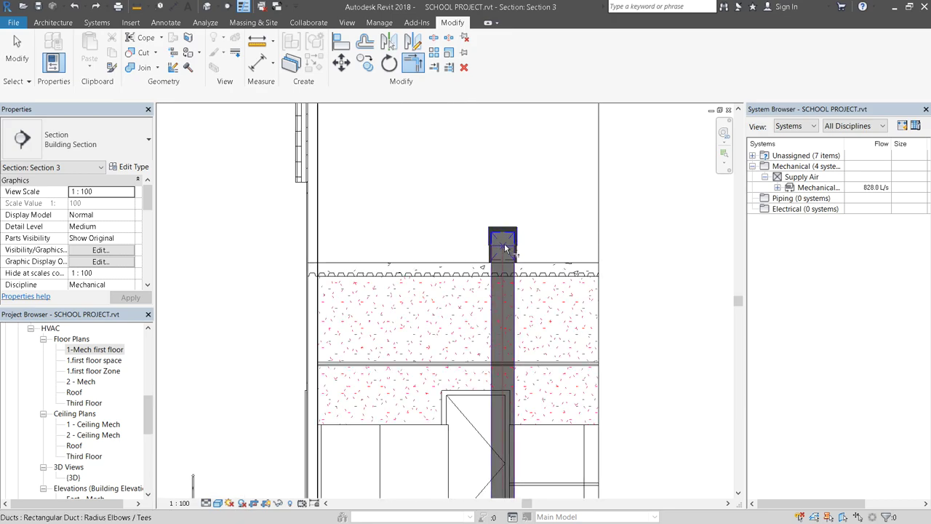
pyautogui.scroll(-3, 535, 345)
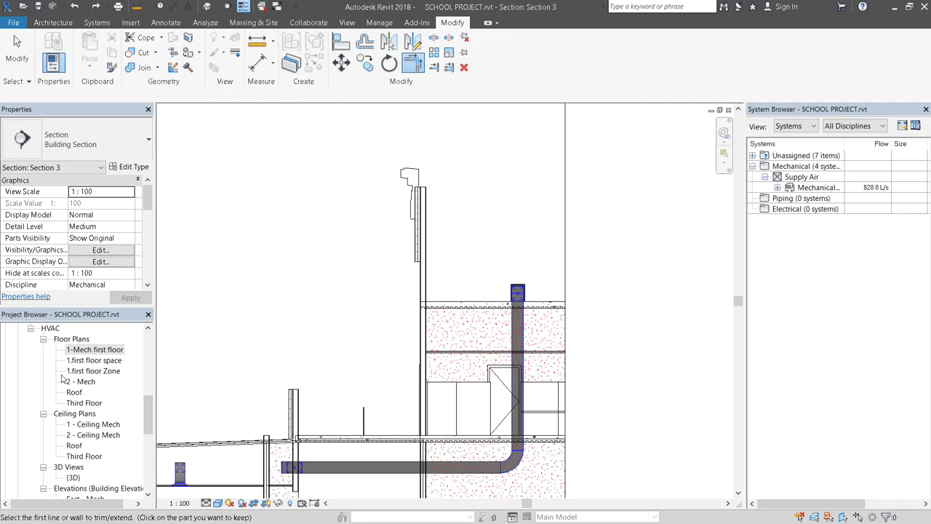
pyautogui.doubleClick(102, 352)
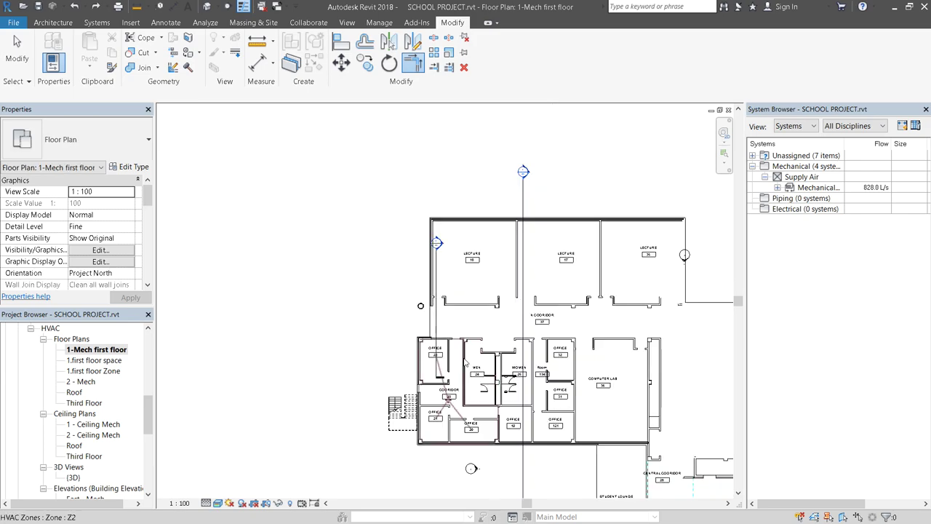
# Select the vertical supply duct in the plan and view its elbow in the default 3D view.
pyautogui.scroll(3, 465, 363)
pyautogui.click(403, 367)
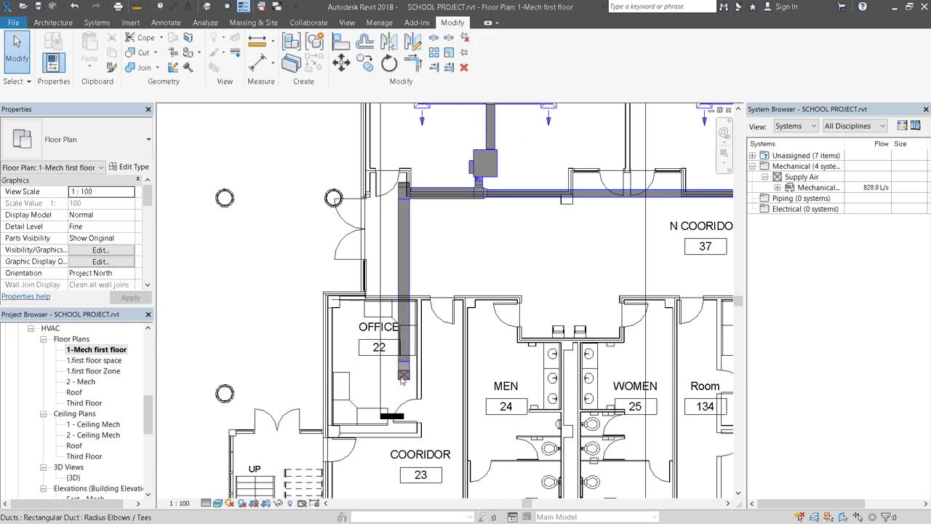
pyautogui.scroll(-2, 400, 378)
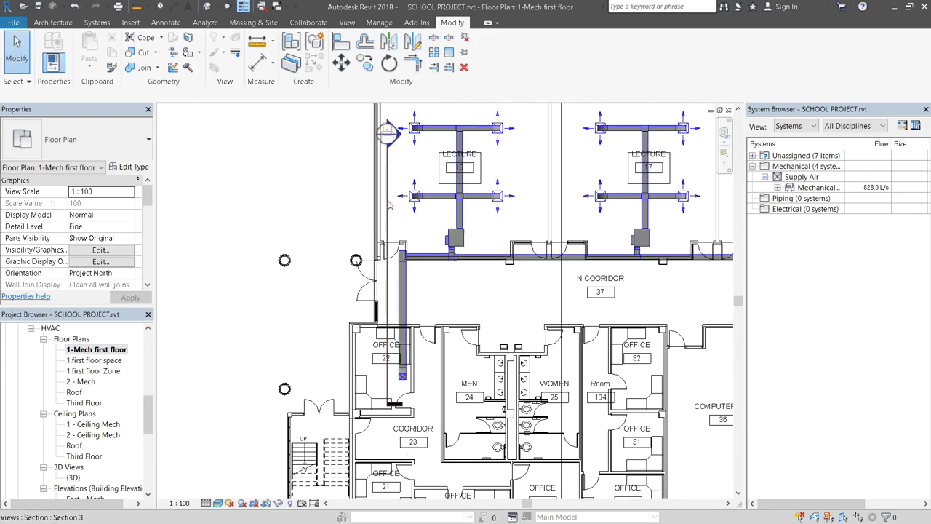
pyautogui.click(207, 7)
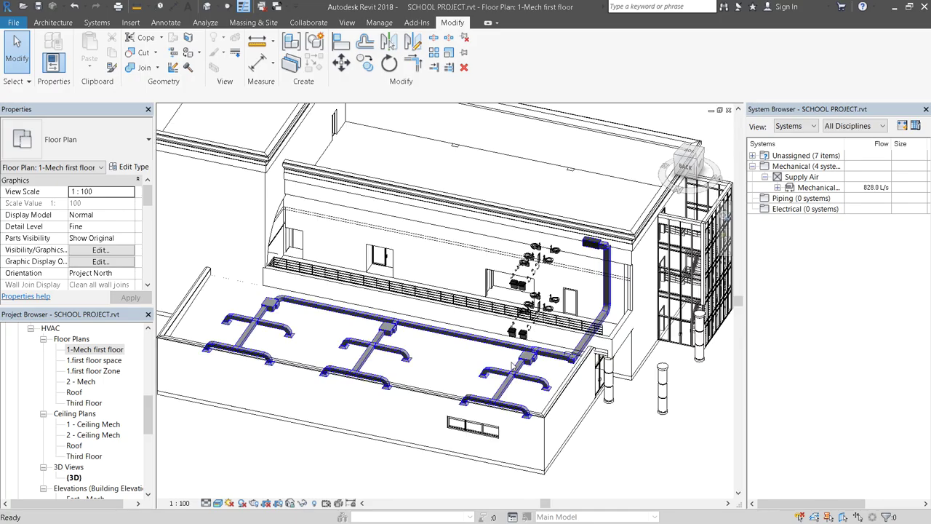
pyautogui.scroll(10, 579, 285)
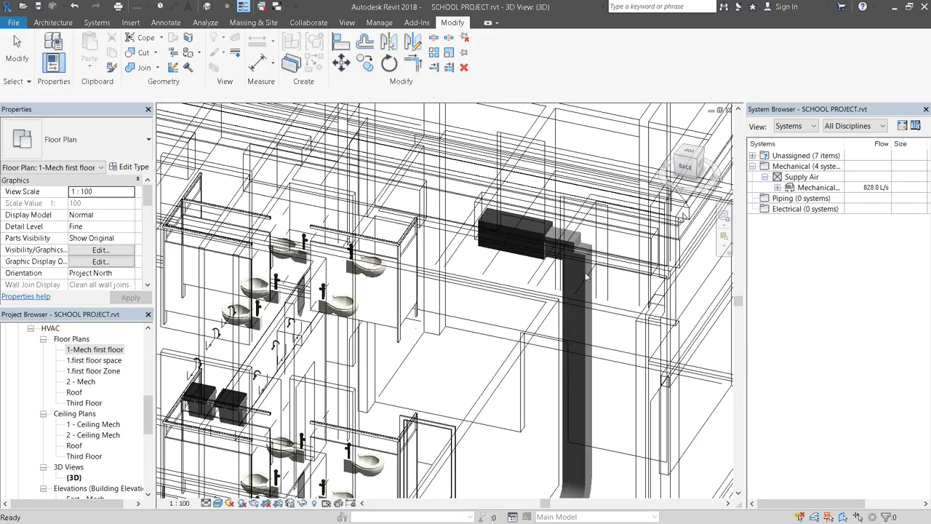
pyautogui.scroll(6, 576, 269)
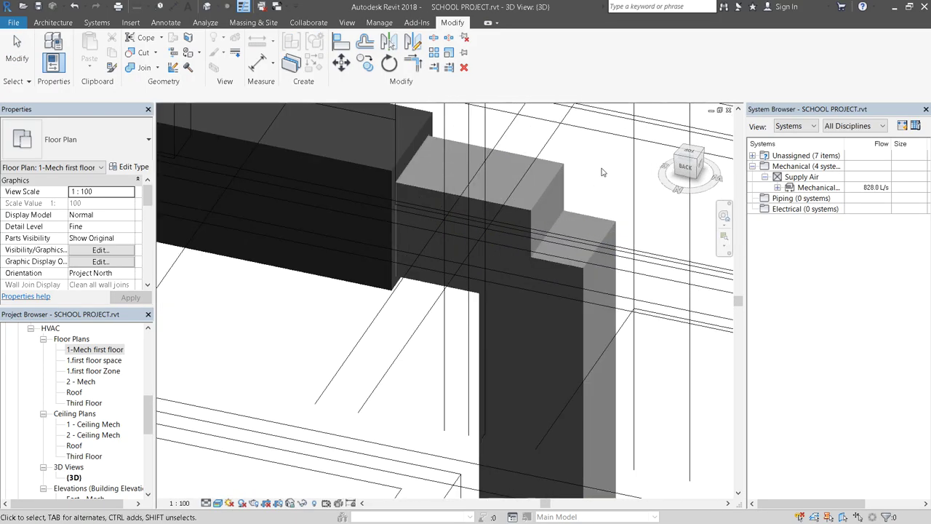
# Drag the vertical riser's top end down below the horizontal AHU duct.
pyautogui.click(556, 295)
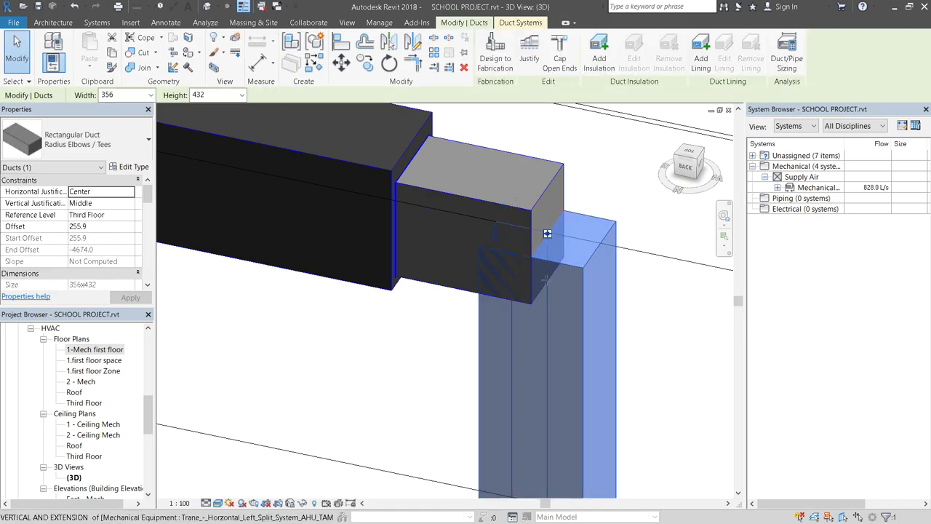
pyautogui.moveTo(546, 335); pyautogui.dragTo(547, 365)
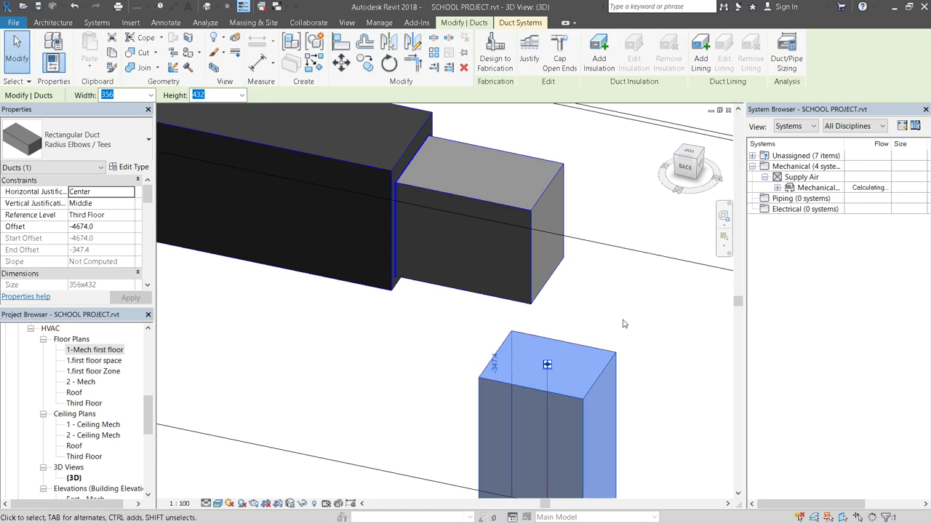
pyautogui.scroll(-3, 611, 423)
pyautogui.scroll(2, 553, 305)
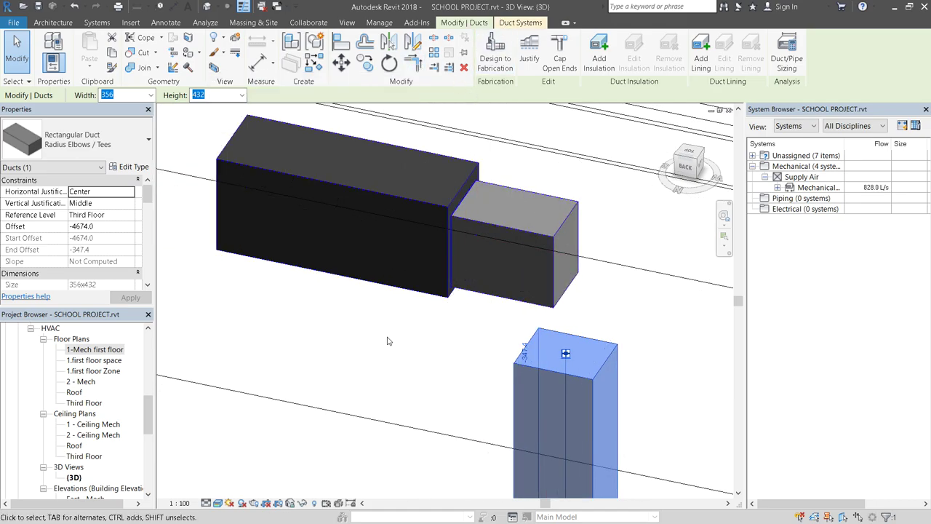
pyautogui.click(387, 346)
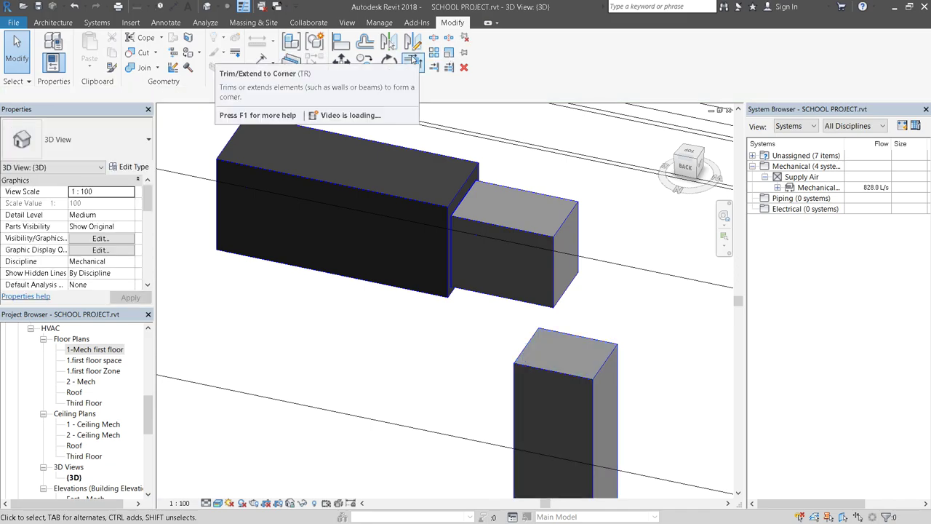
# Attempt a Trim/Extend to Corner (TR) join of the riser and horizontal duct, dismissing the error.
pyautogui.press('t')
pyautogui.press('r')
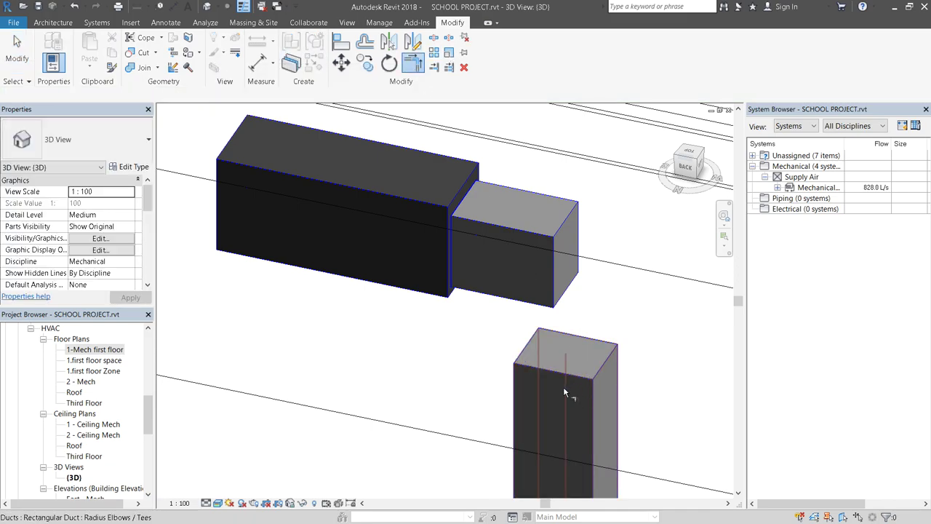
pyautogui.click(563, 386)
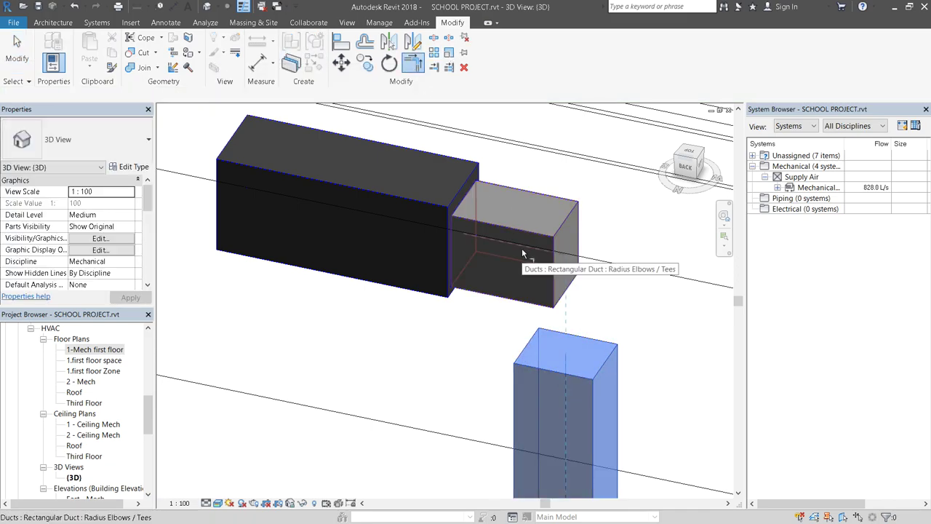
pyautogui.click(521, 228)
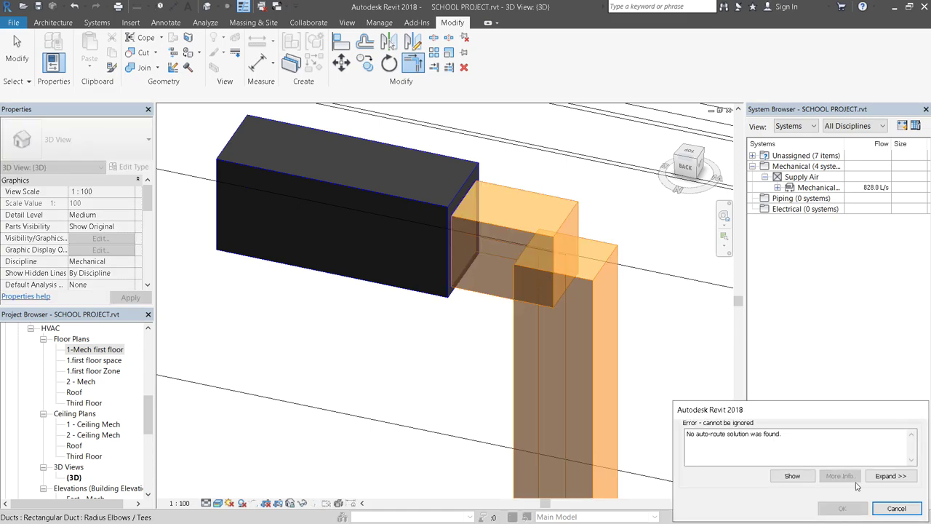
pyautogui.moveTo(908, 411); pyautogui.dragTo(896, 365)
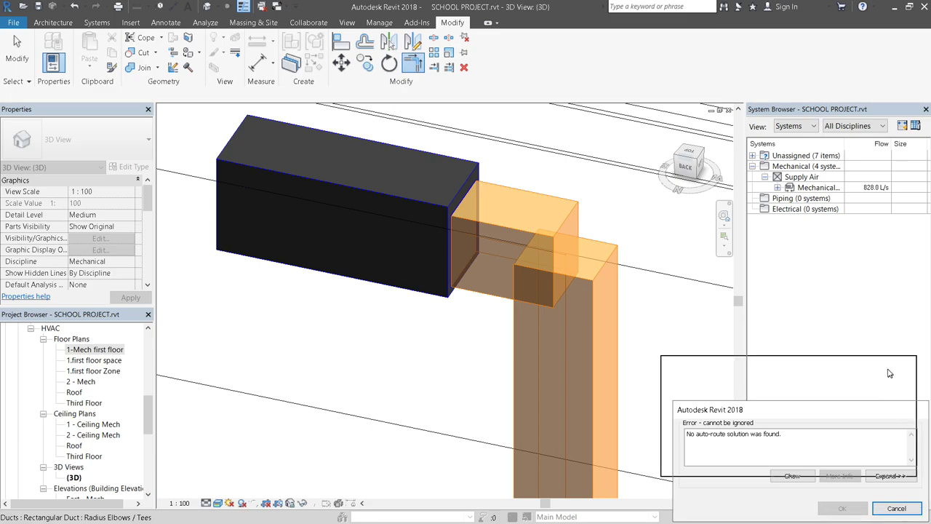
pyautogui.click(884, 463)
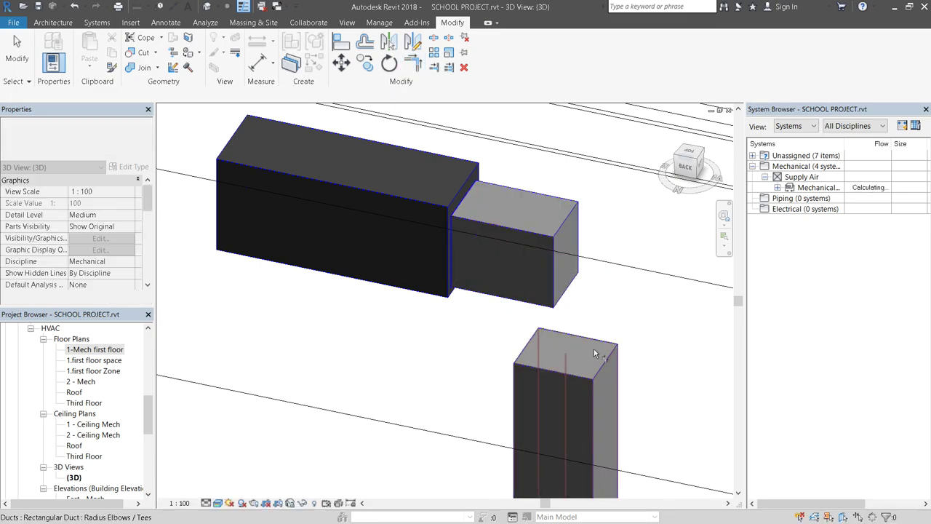
pyautogui.scroll(-2, 509, 236)
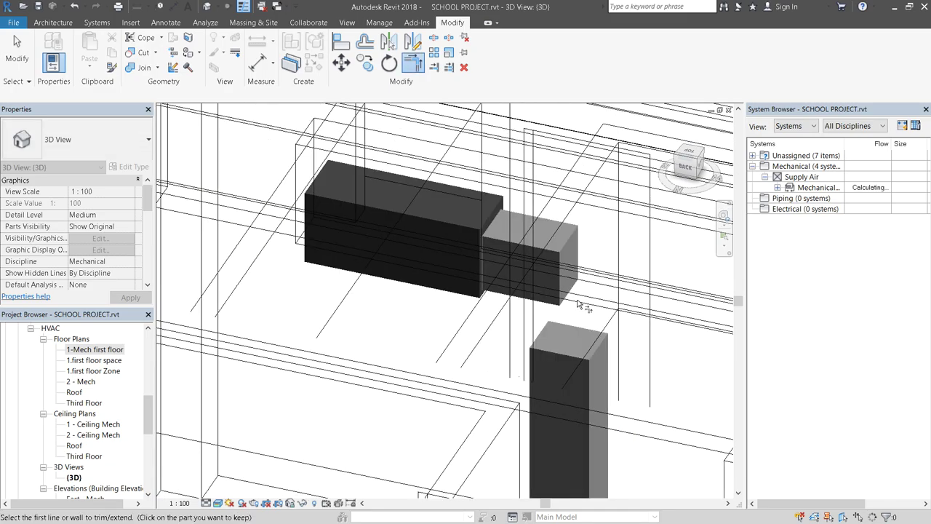
pyautogui.click(549, 269)
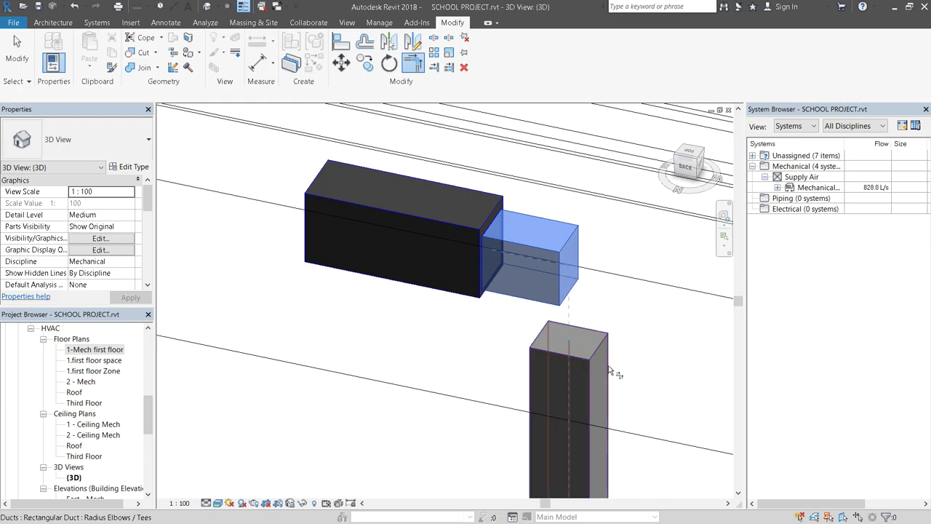
pyautogui.scroll(-3, 633, 338)
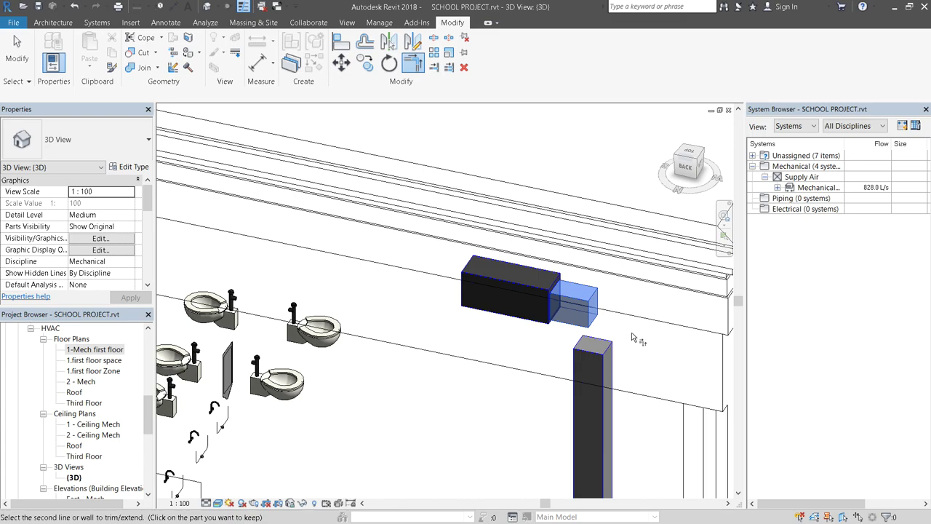
pyautogui.scroll(-3, 632, 338)
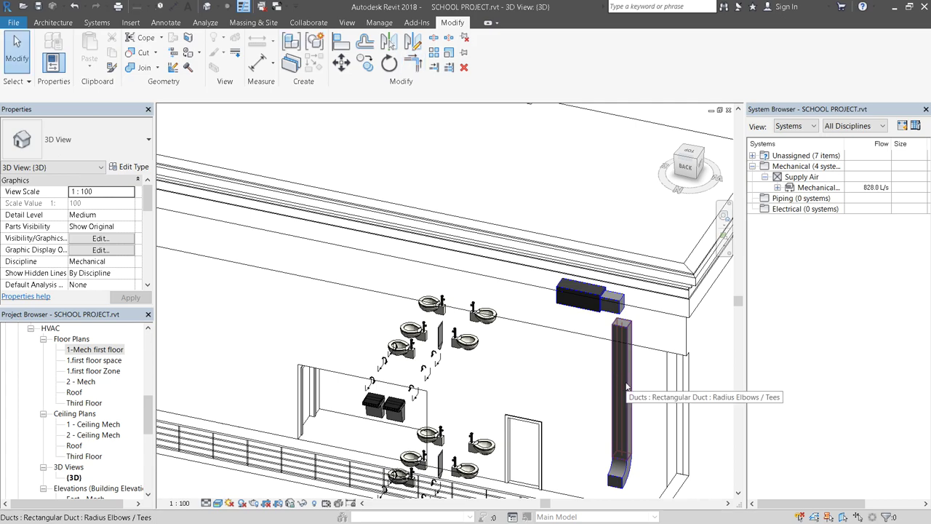
# In the 1-Mech first floor plan, draw a section line across Office 22.
pyautogui.doubleClick(95, 349)
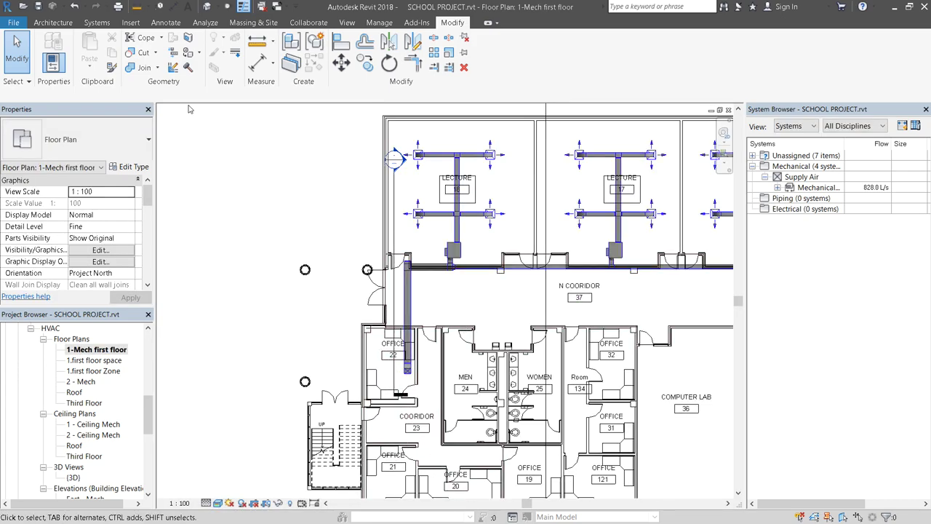
pyautogui.click(228, 7)
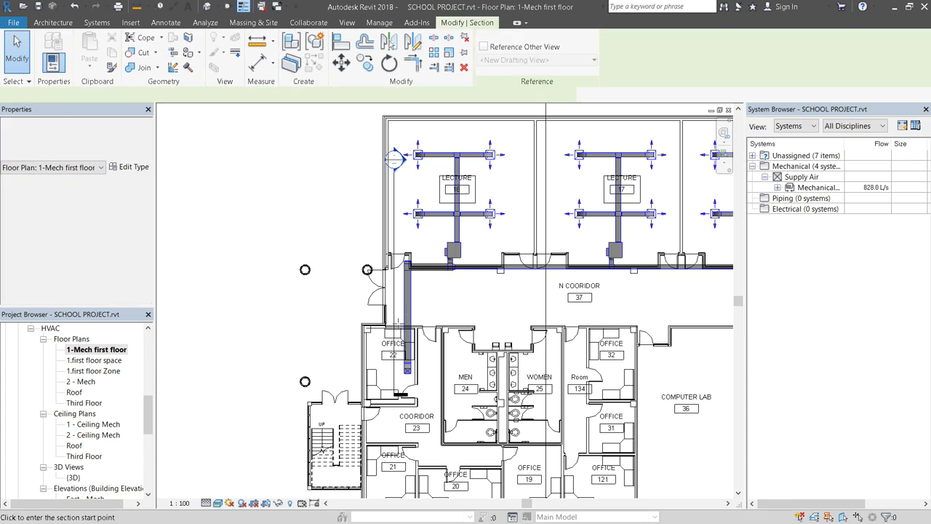
pyautogui.click(350, 335)
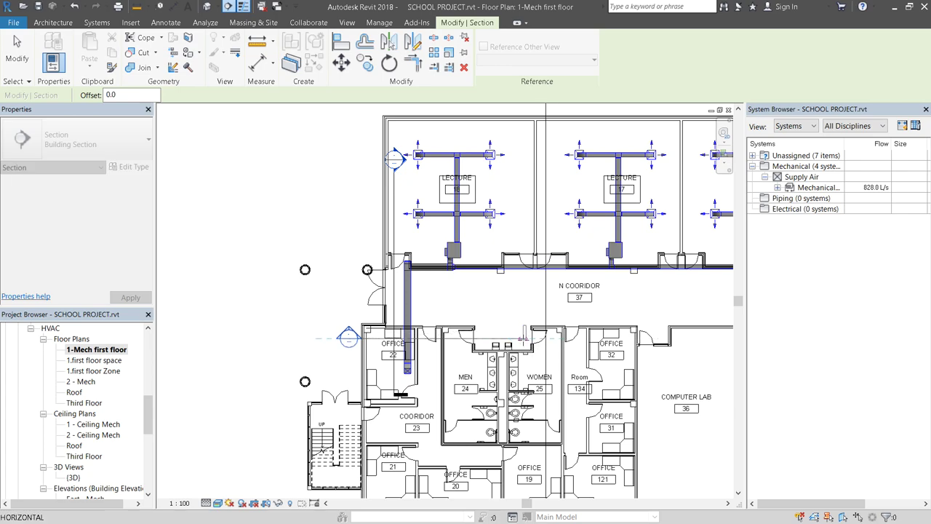
pyautogui.click(524, 339)
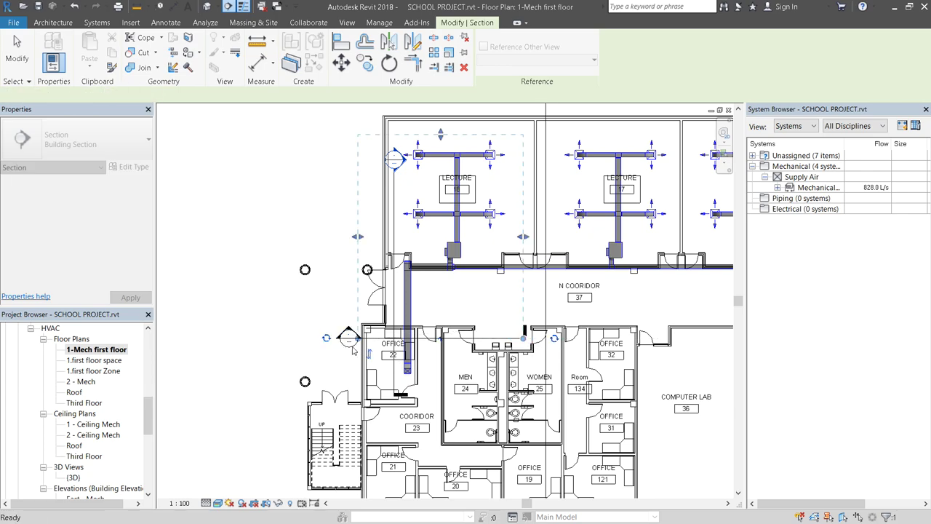
pyautogui.press('Escape')
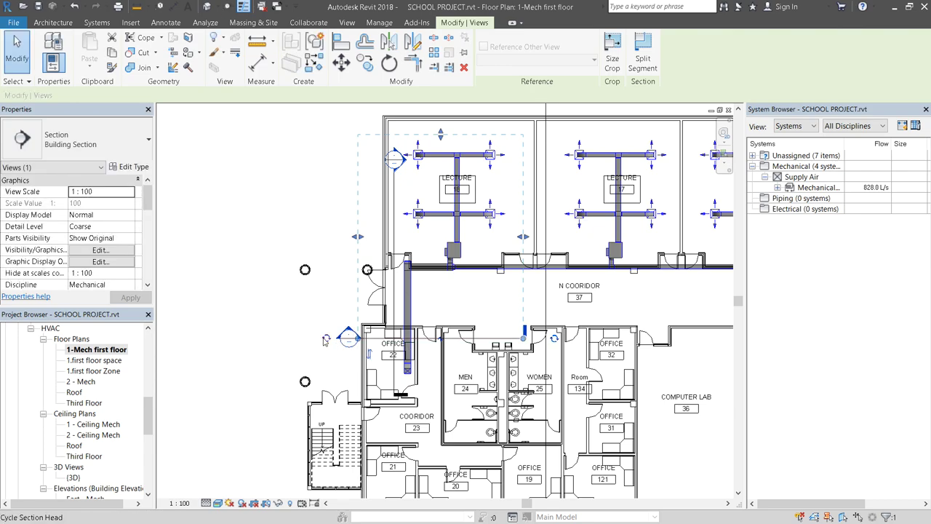
# Flip the section's viewing direction and split it, moving one segment upward.
pyautogui.click(326, 338)
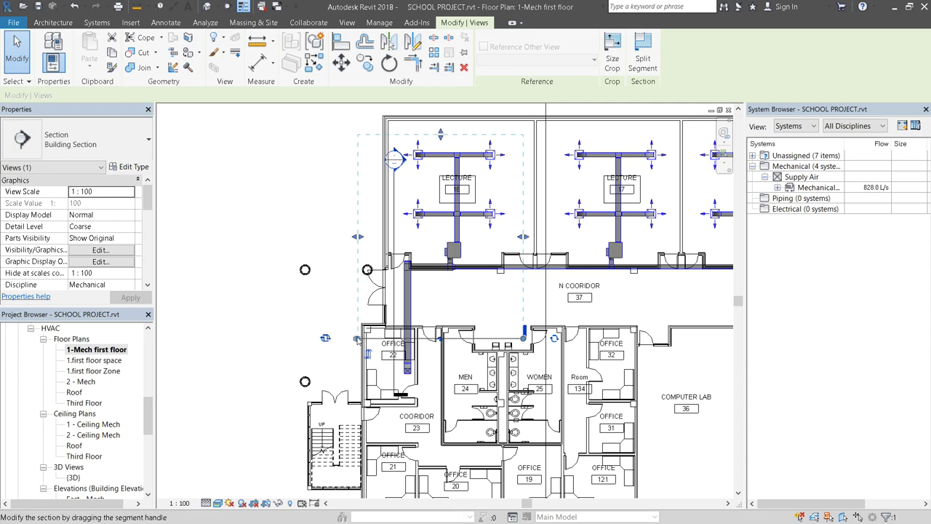
pyautogui.press('space')
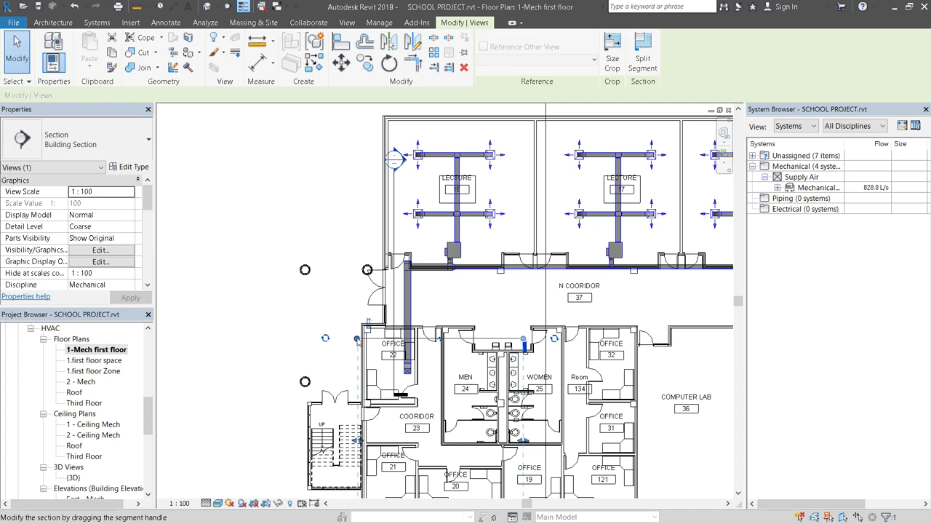
pyautogui.click(356, 340)
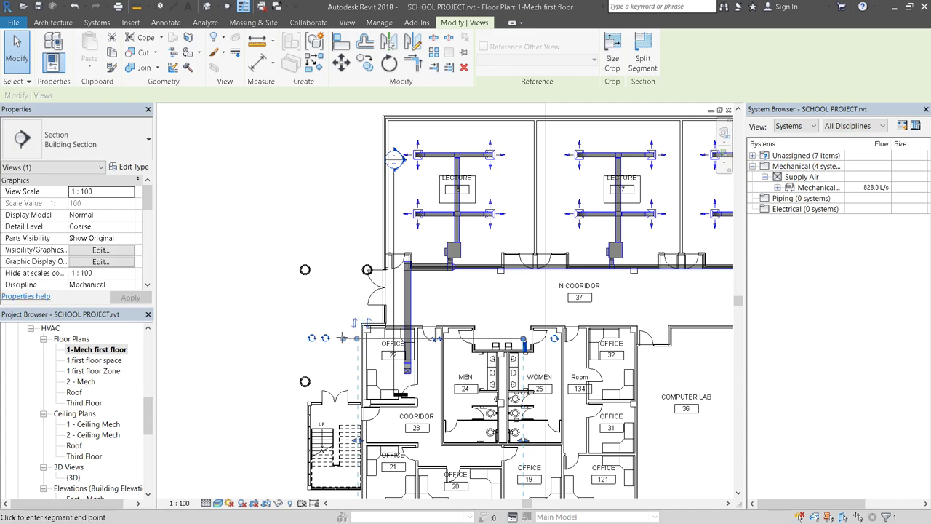
pyautogui.scroll(-3, 439, 349)
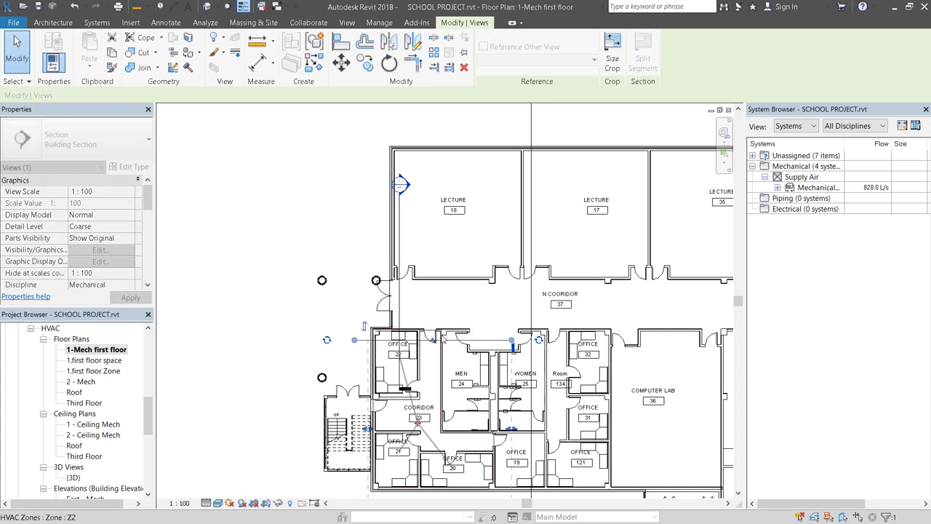
pyautogui.moveTo(440, 458); pyautogui.dragTo(440, 354)
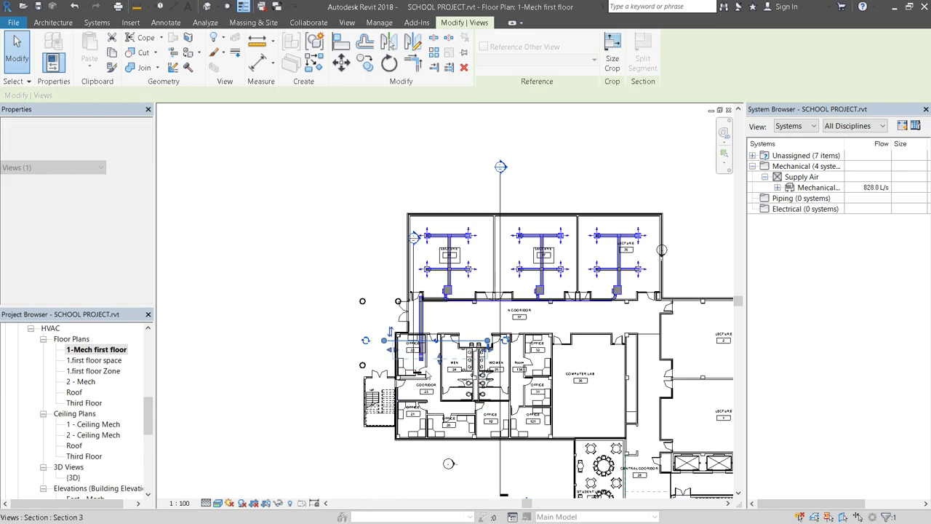
pyautogui.scroll(3, 420, 338)
pyautogui.scroll(3, 420, 338)
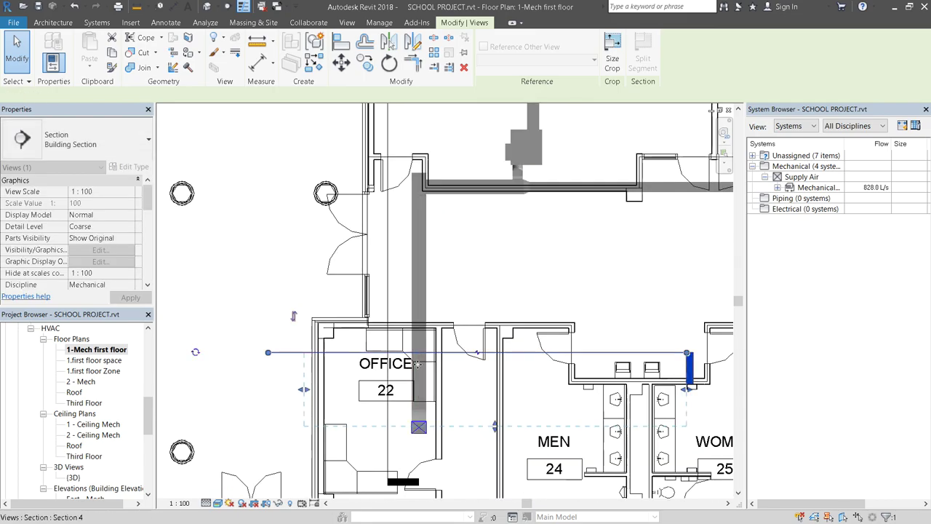
# Drag the Section 4 line's starting end slightly left to reposition it.
pyautogui.click(269, 352)
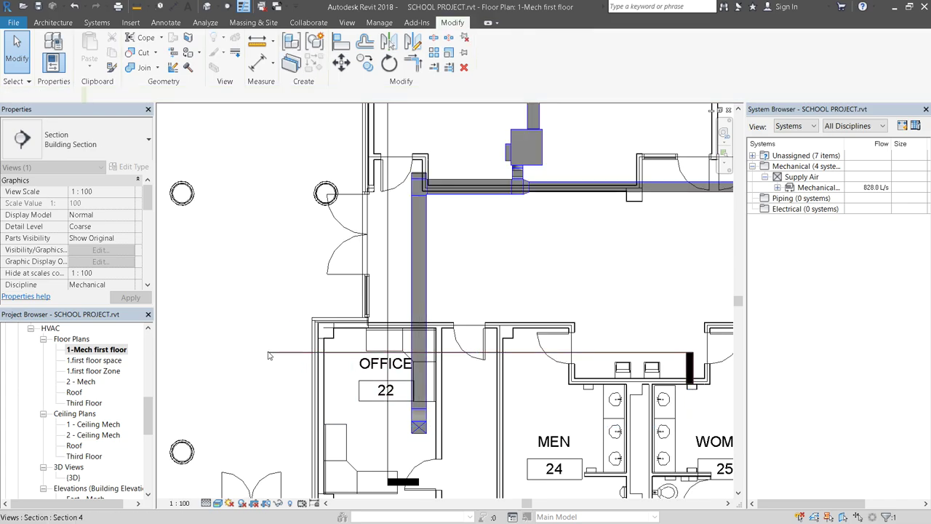
pyautogui.click(263, 353)
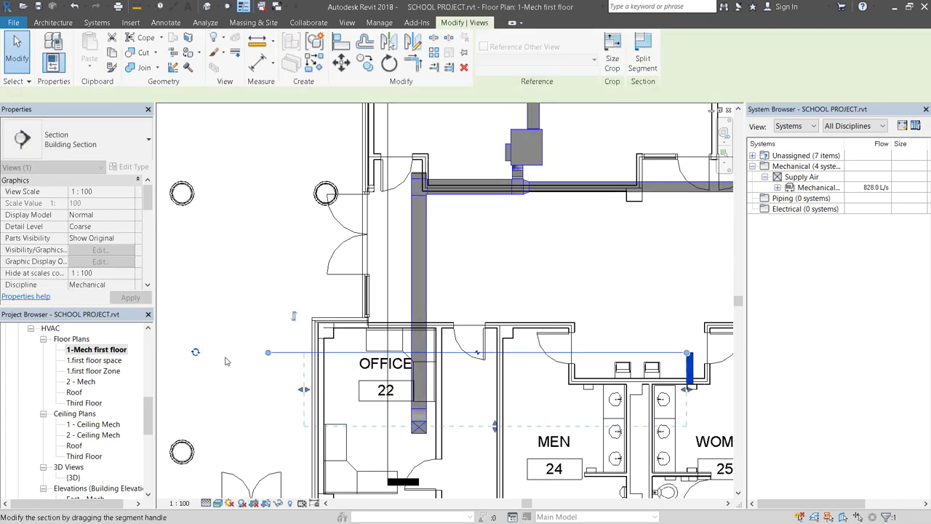
pyautogui.moveTo(277, 357); pyautogui.dragTo(258, 355)
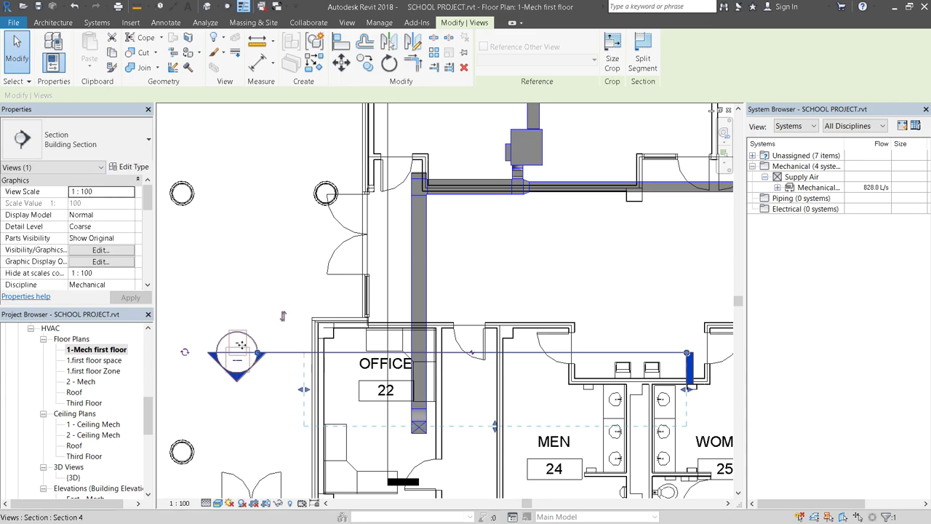
pyautogui.press('Escape')
# Open Section 4 and set its visual style to Realistic.
pyautogui.doubleClick(237, 351)
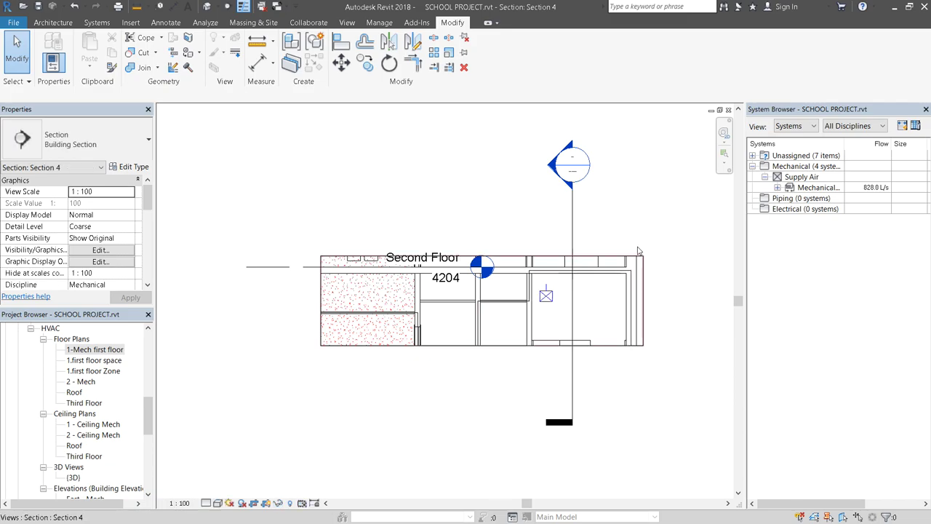
pyautogui.scroll(2, 550, 296)
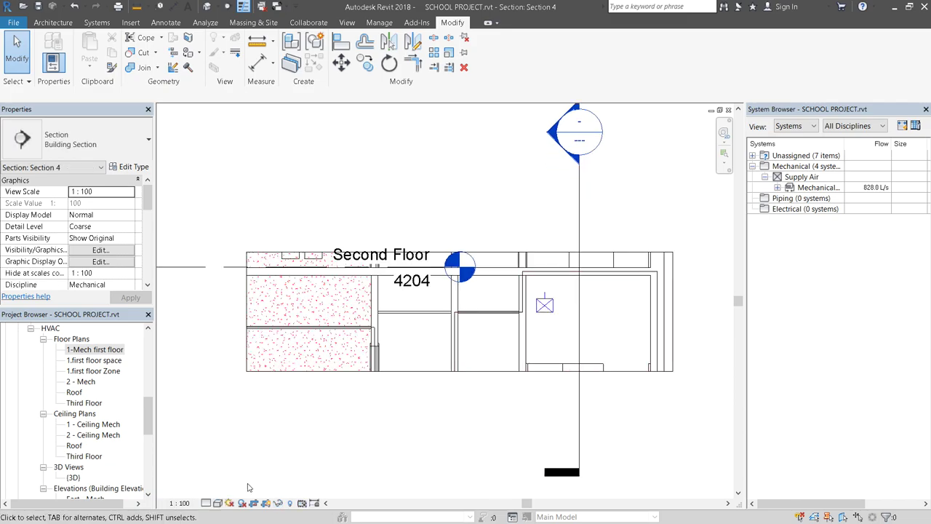
pyautogui.click(217, 503)
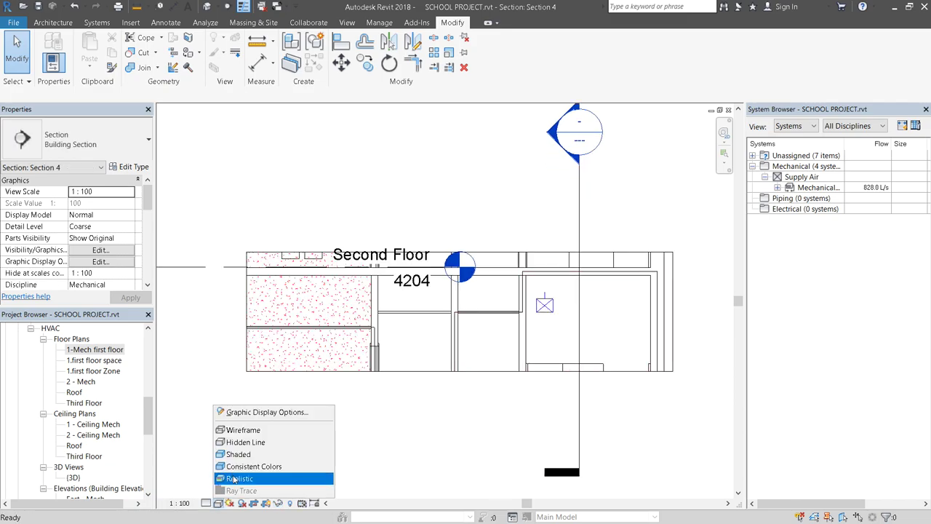
pyautogui.click(234, 478)
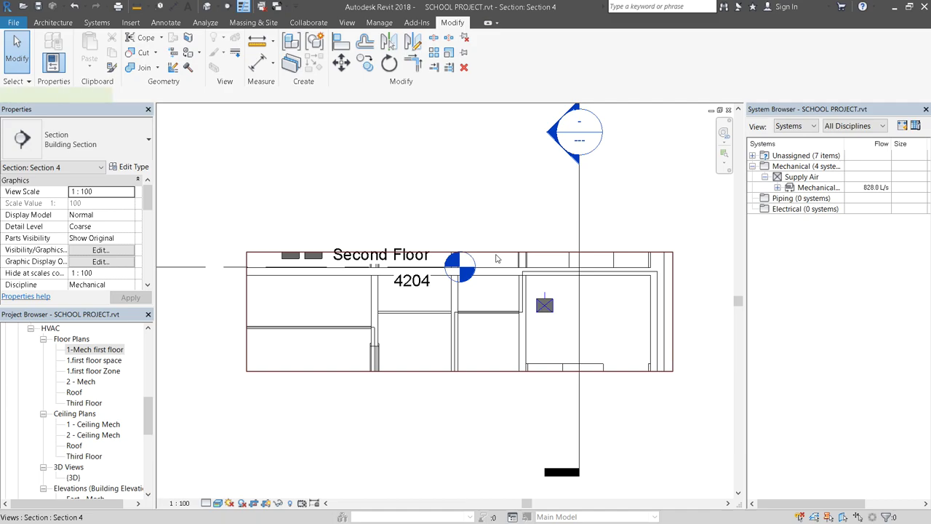
# Stretch the section's crop region upward and down to the First Floor.
pyautogui.click(497, 258)
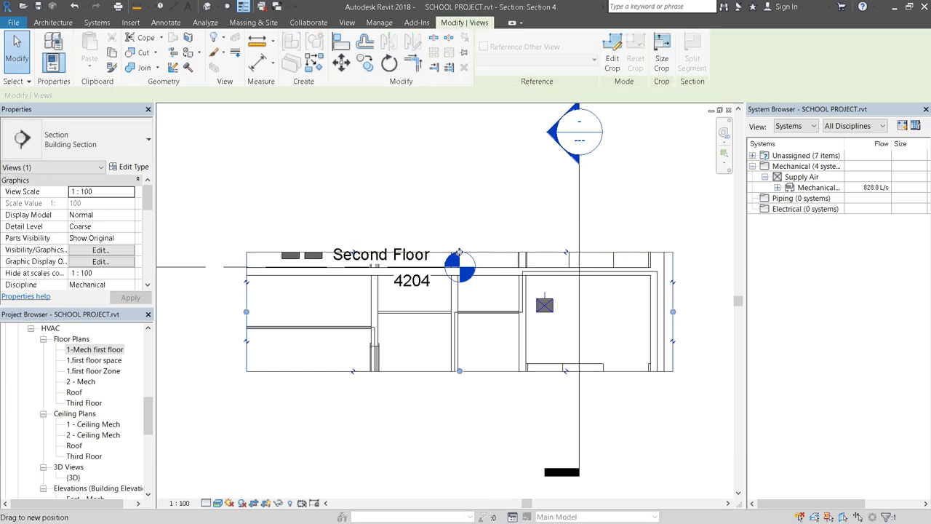
pyautogui.moveTo(460, 253); pyautogui.dragTo(460, 115)
pyautogui.scroll(-3, 480, 402)
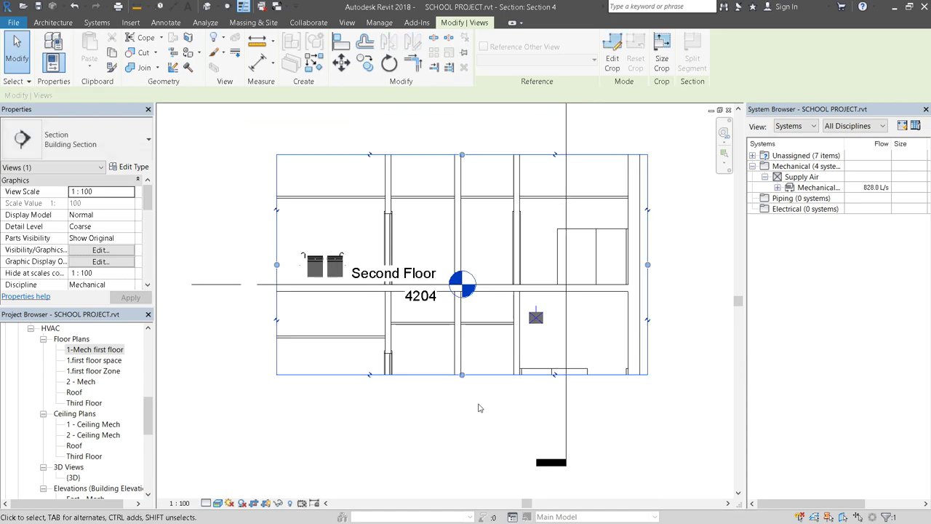
pyautogui.moveTo(466, 382); pyautogui.dragTo(461, 475)
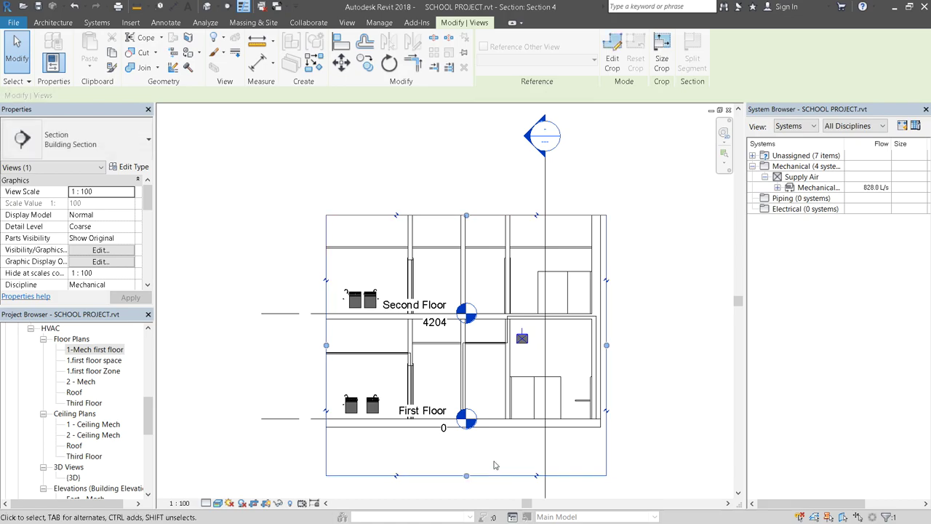
pyautogui.scroll(2, 533, 253)
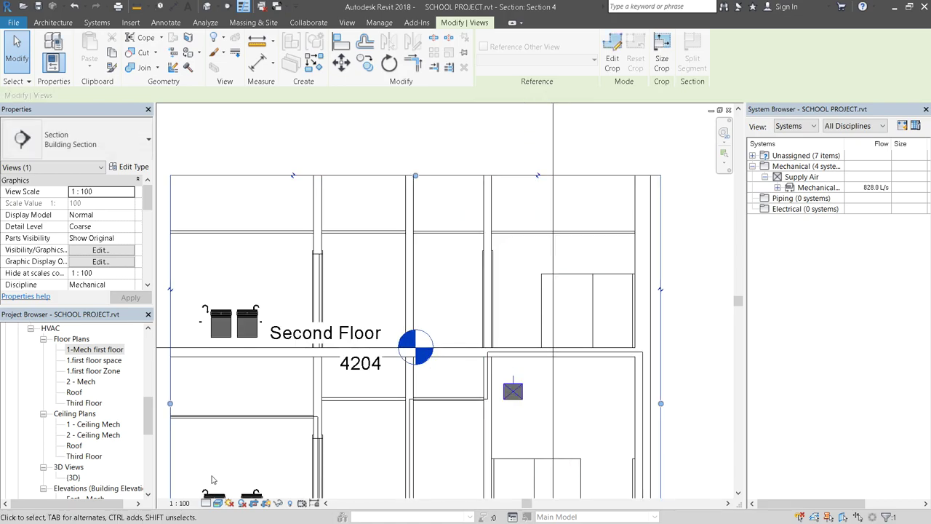
# Set Detail Level to Fine and extend the crop further up to include the Third Floor.
pyautogui.click(206, 497)
pyautogui.click(207, 503)
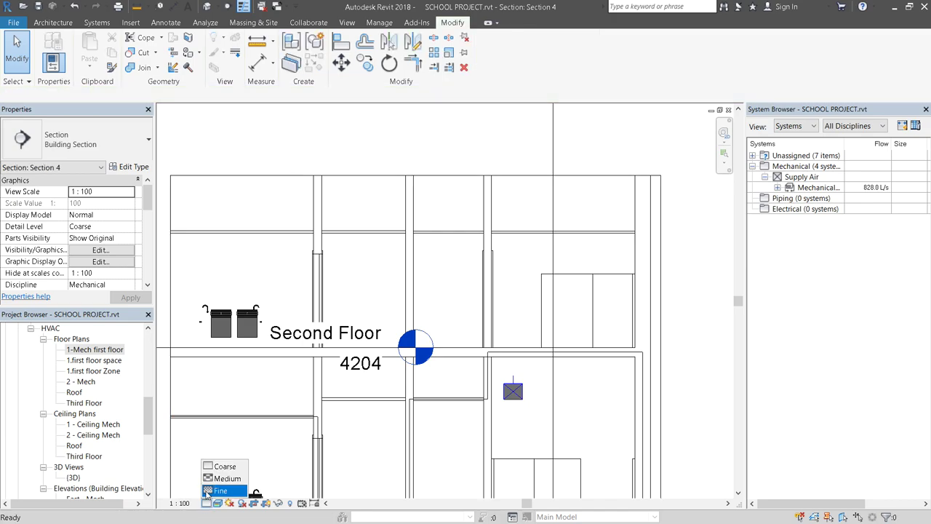
pyautogui.click(210, 490)
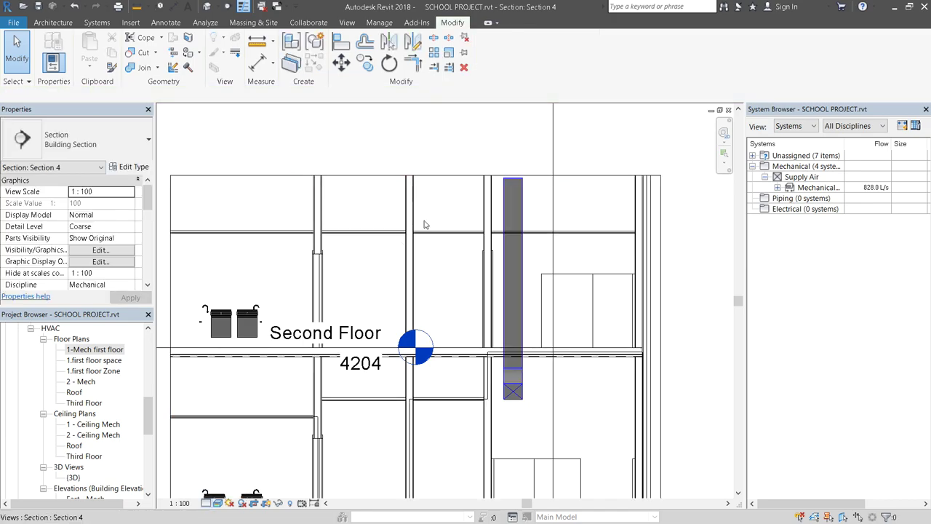
pyautogui.click(425, 176)
pyautogui.moveTo(415, 176); pyautogui.dragTo(439, 102)
pyautogui.scroll(-1, 458, 331)
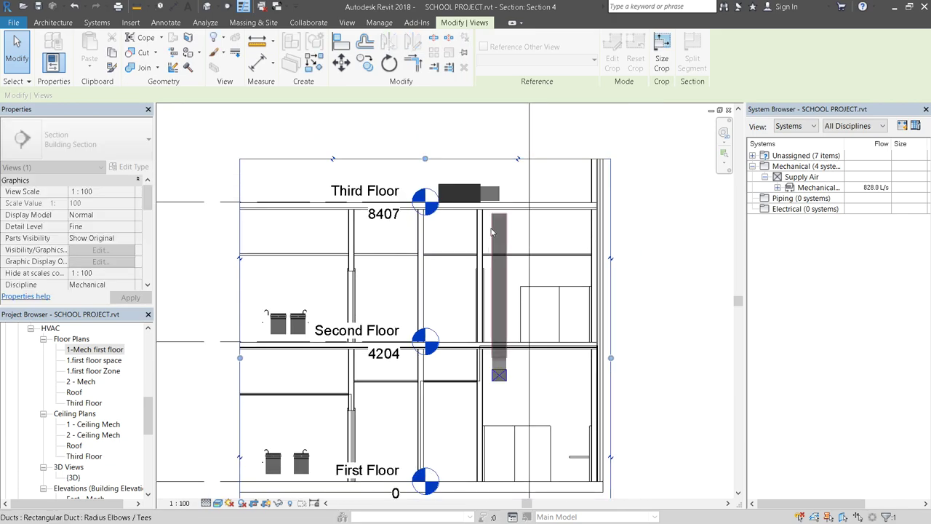
pyautogui.scroll(5, 495, 234)
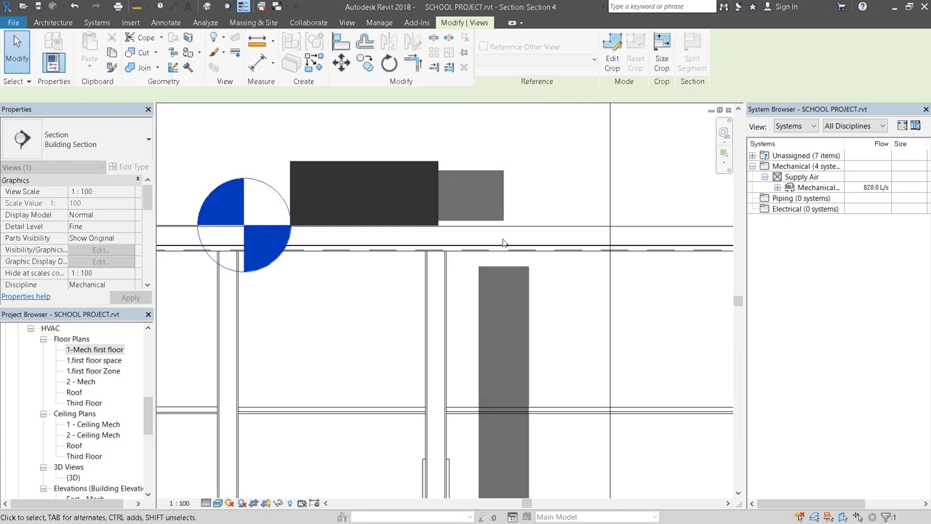
pyautogui.scroll(-3, 527, 341)
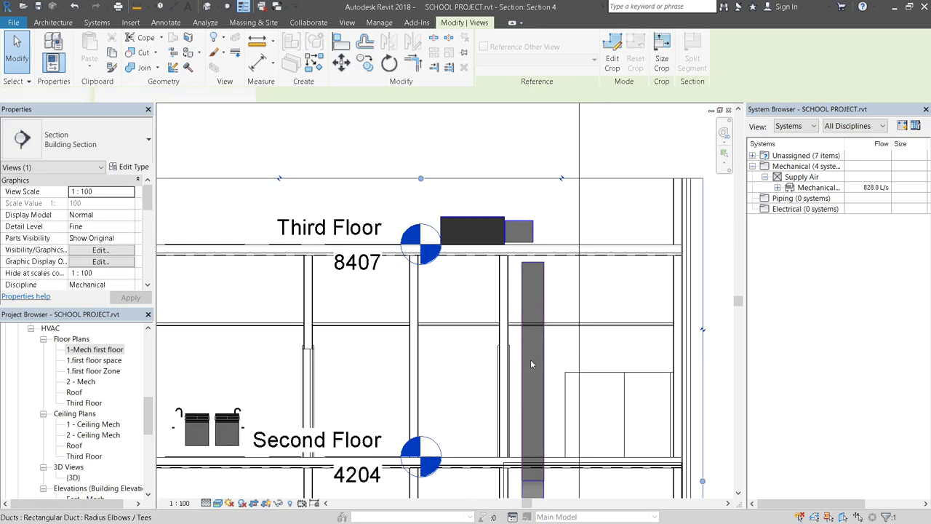
# Nudge the vertical riser duct three arrow-key steps right in Section 4.
pyautogui.click(530, 359)
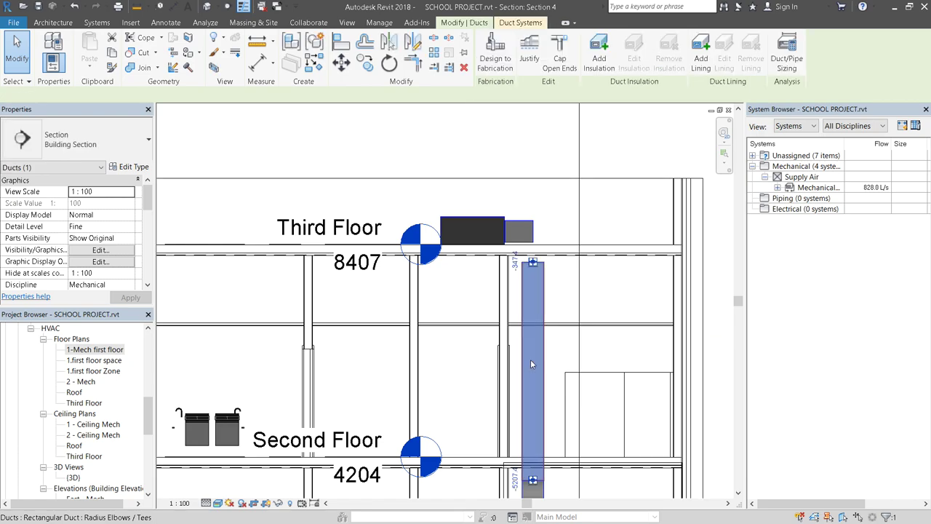
pyautogui.press('Right')
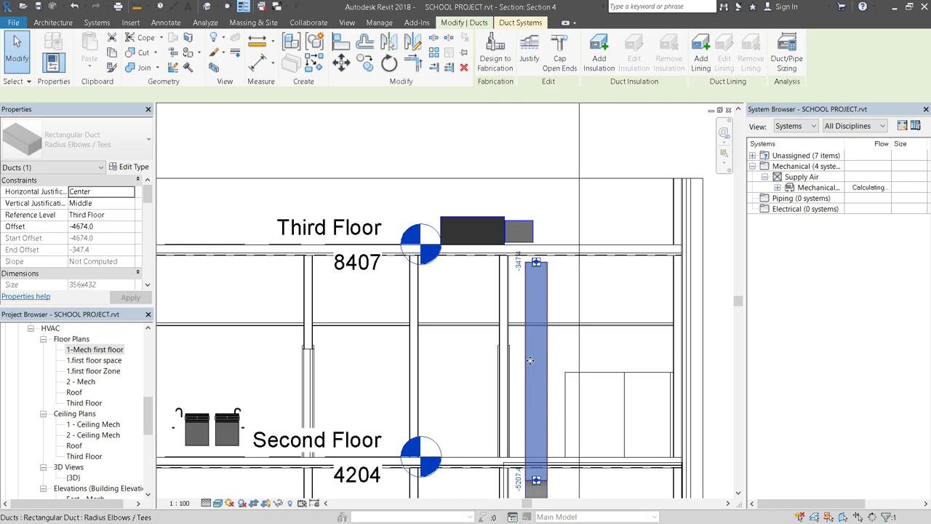
pyautogui.press('Right')
pyautogui.press('Right')
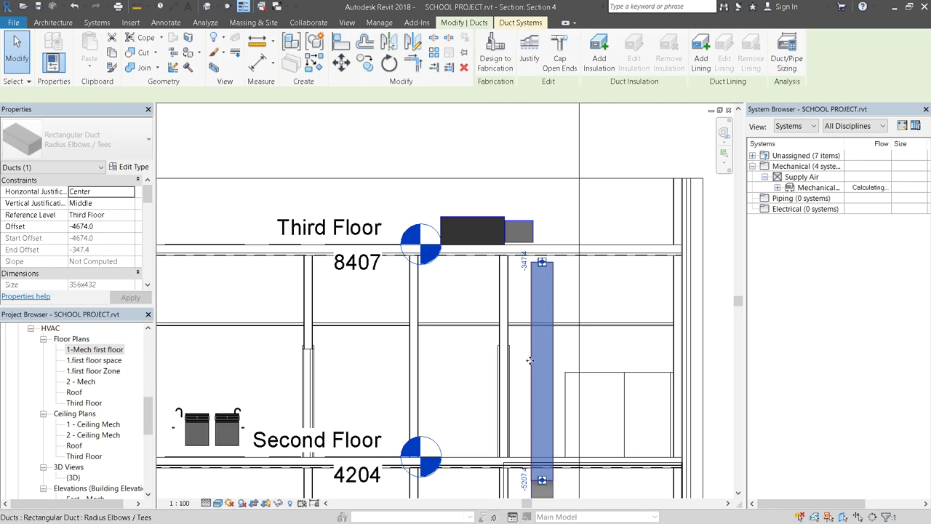
pyautogui.press('Right')
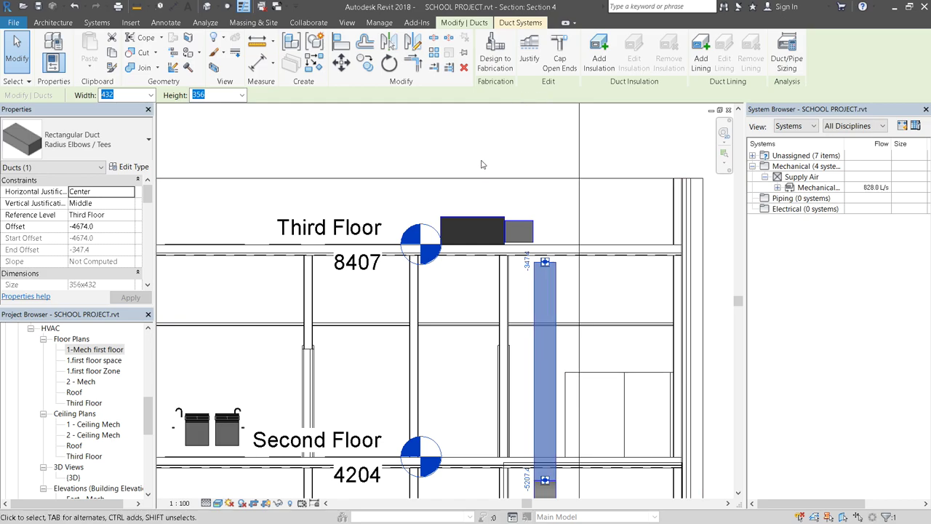
pyautogui.press('Escape')
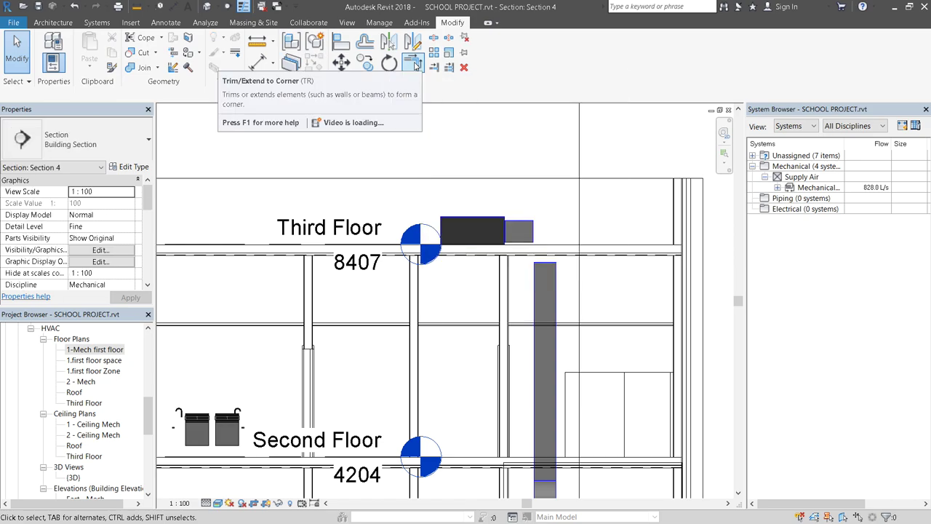
# Join the riser to the Third Floor unit's horizontal duct with an elbow, then open the default 3D view.
pyautogui.click(416, 65)
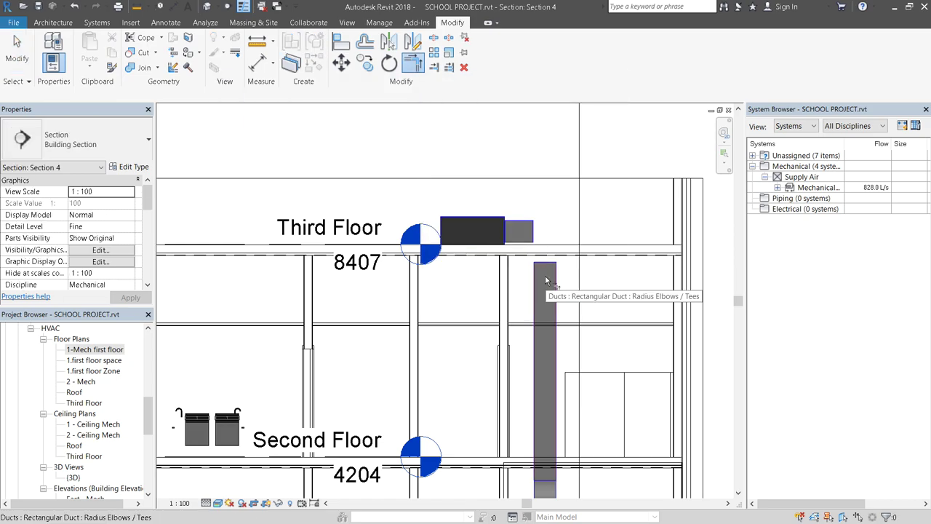
pyautogui.click(545, 279)
pyautogui.click(515, 233)
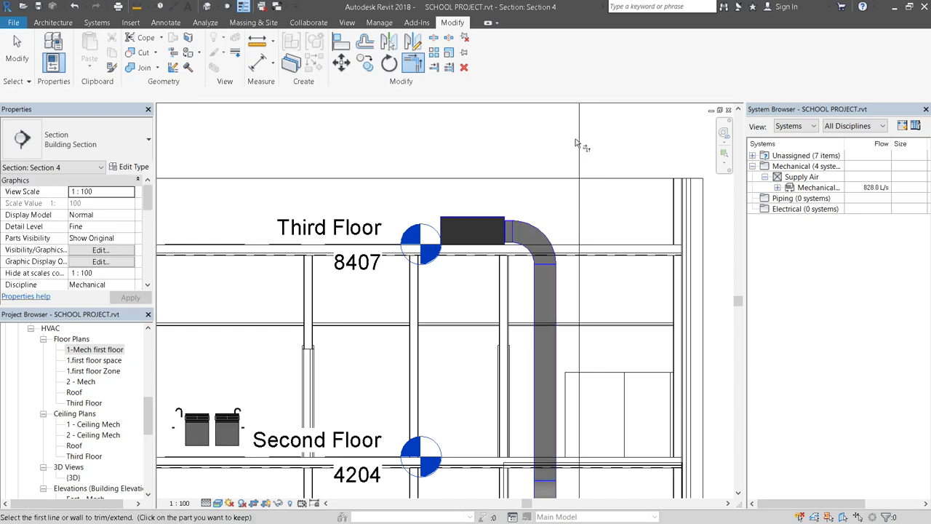
pyautogui.press('Escape')
pyautogui.press('Escape')
pyautogui.scroll(-4, 535, 209)
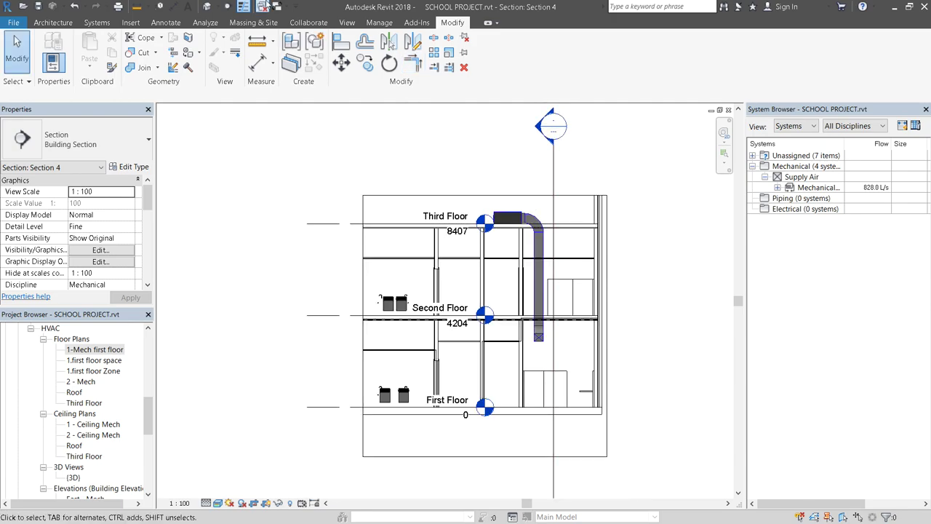
pyautogui.click(208, 7)
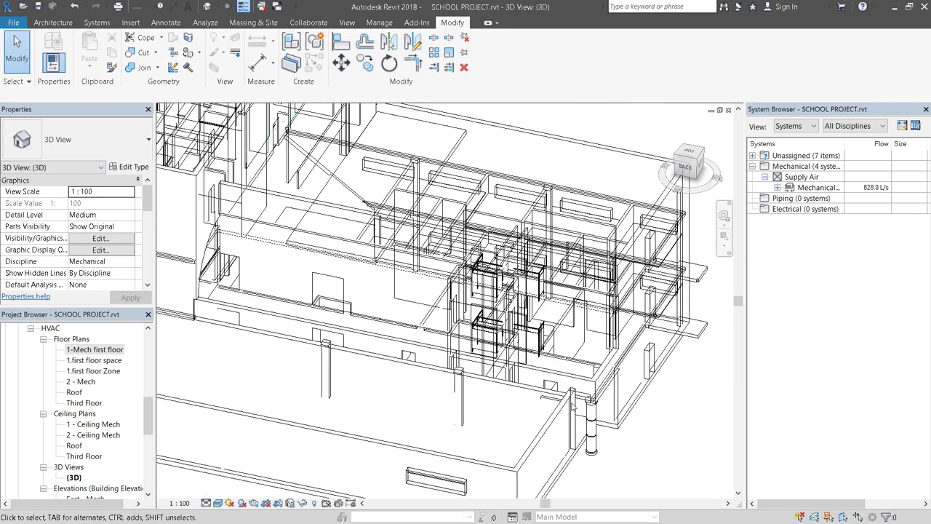
# Zoom out in 3D and expand Supply Air to list VAVs at 240, 400, 188 L/s and the Trane AHU.
pyautogui.keyDown('shift'); pyautogui.moveTo(444, 305); pyautogui.dragTo(414, 277, button='middle'); pyautogui.keyUp('shift')
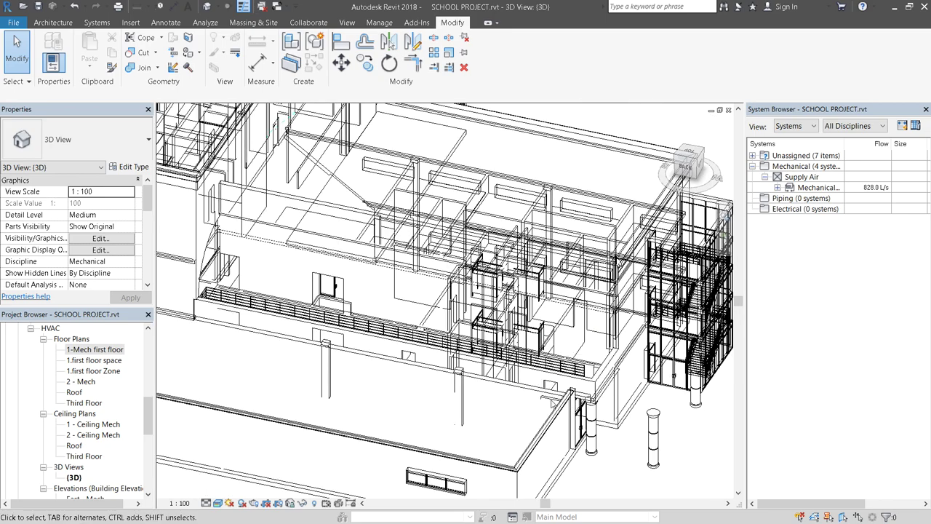
pyautogui.scroll(5, 551, 407)
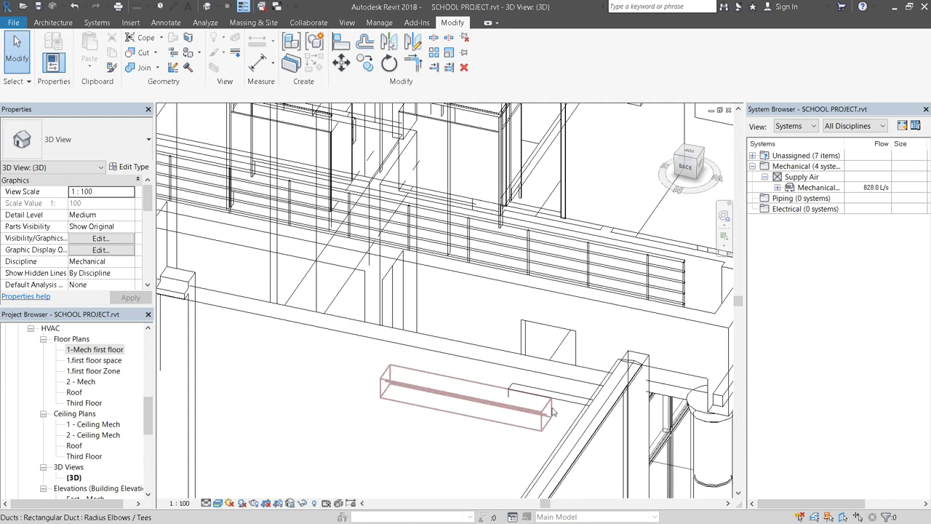
pyautogui.scroll(5, 552, 413)
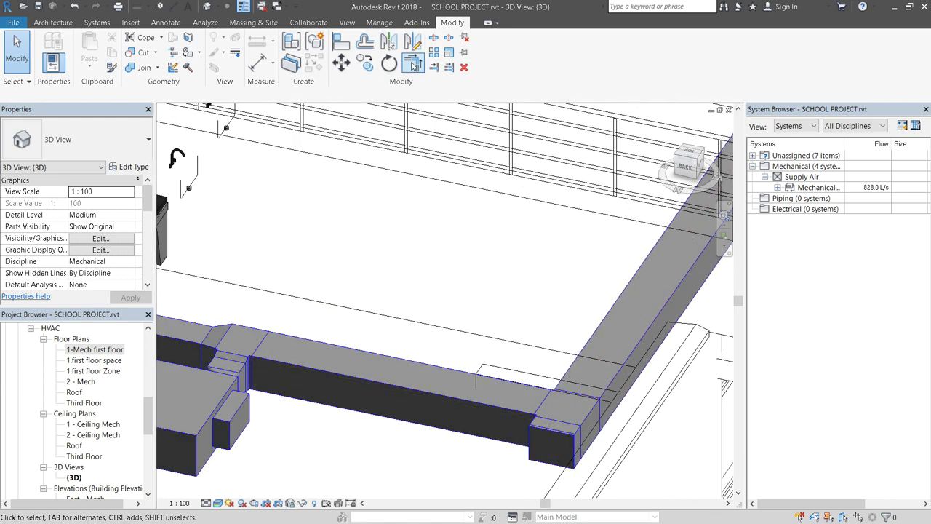
pyautogui.scroll(-8, 505, 305)
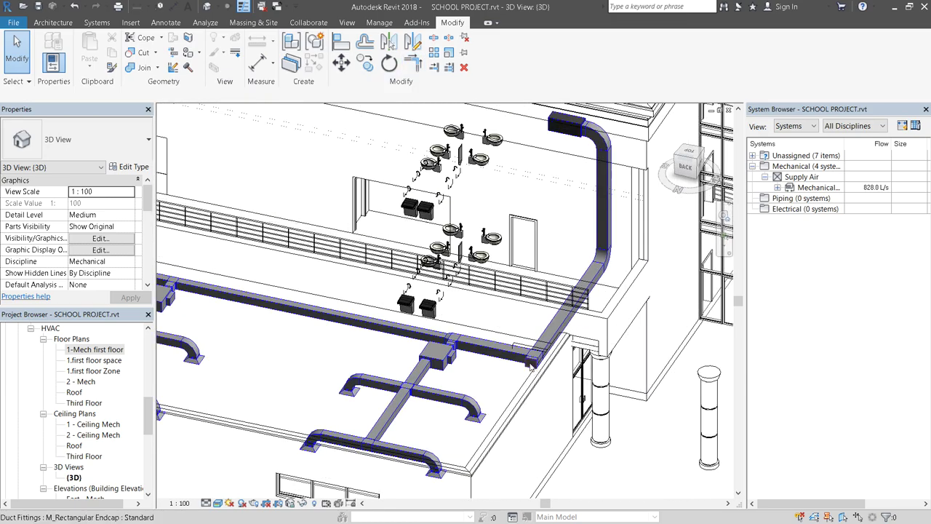
pyautogui.scroll(-8, 532, 365)
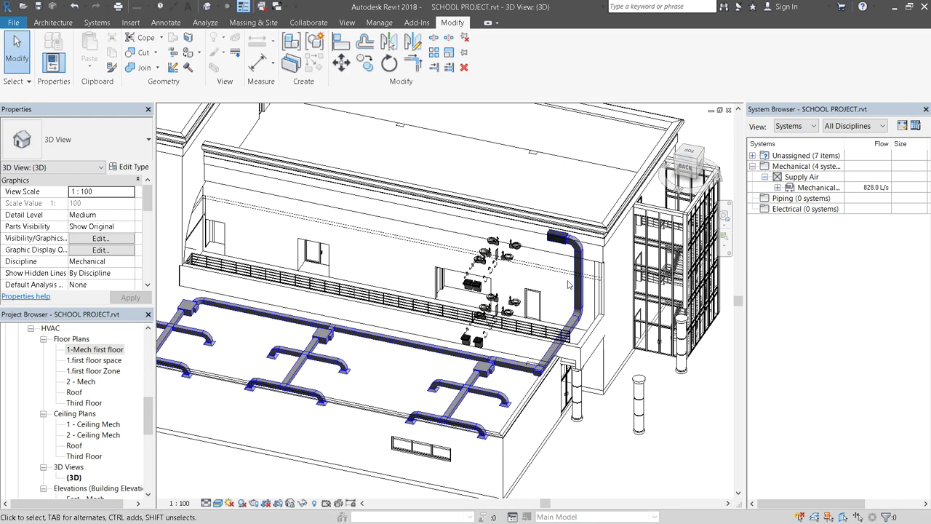
pyautogui.scroll(5, 569, 285)
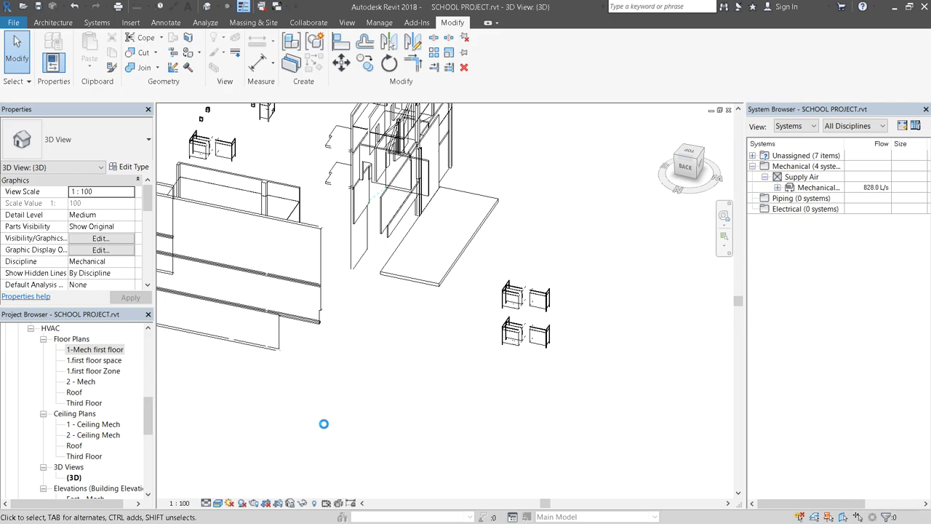
pyautogui.scroll(-5, 484, 341)
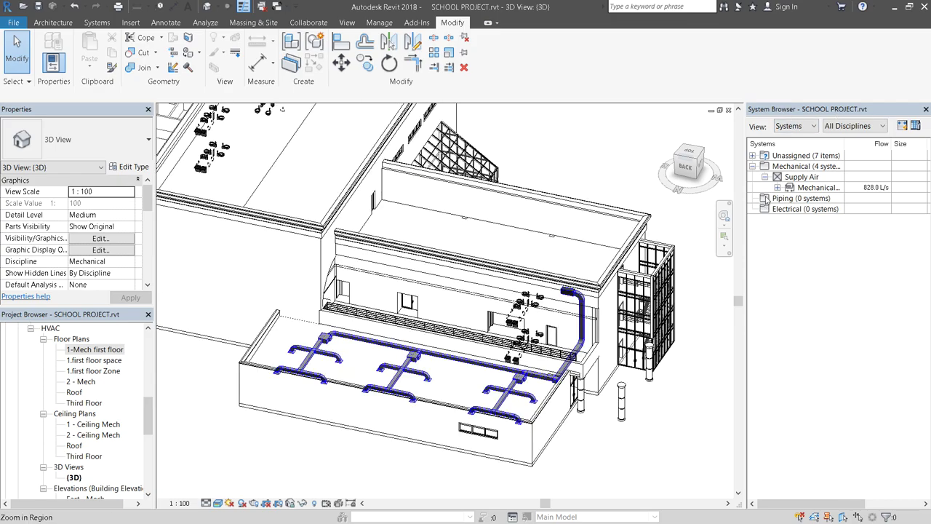
pyautogui.click(777, 188)
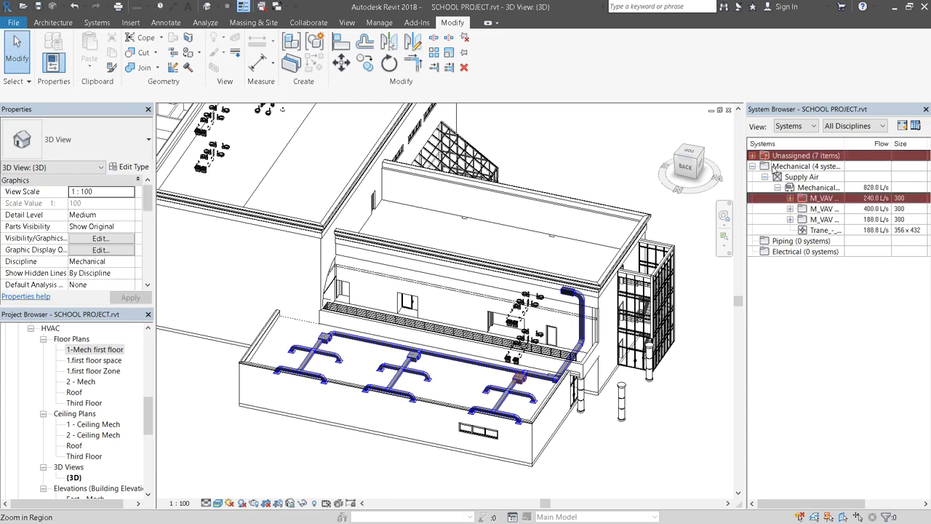
# Expand Unassigned > Mechanical in the System Browser to show Exhaust Air and Return Air.
pyautogui.click(753, 156)
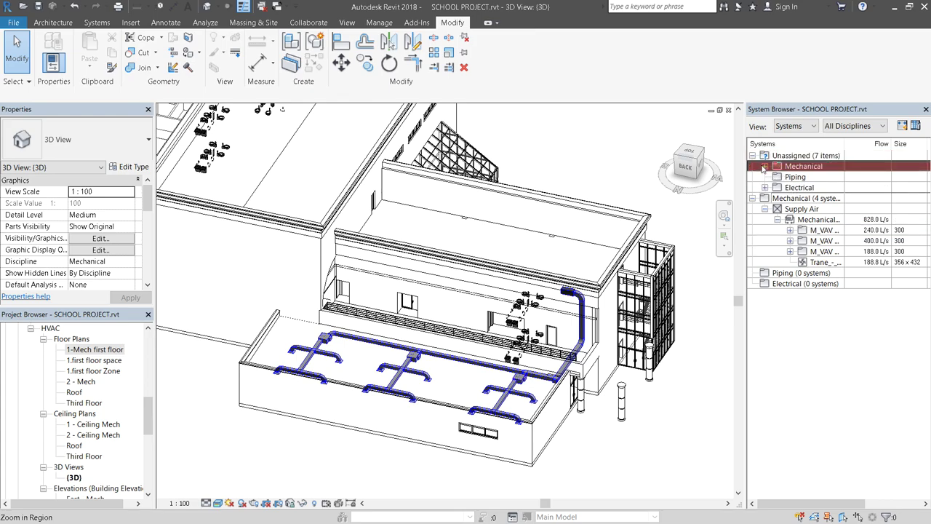
pyautogui.click(765, 167)
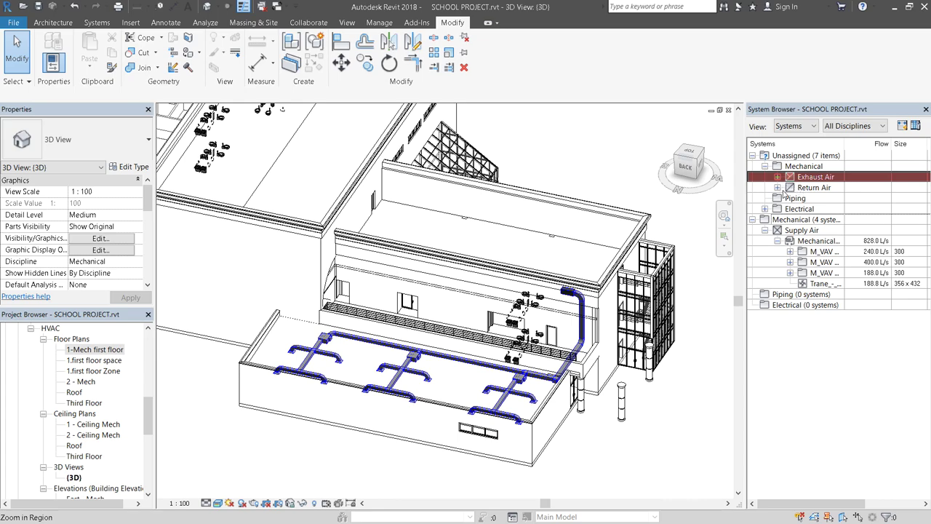
pyautogui.click(793, 187)
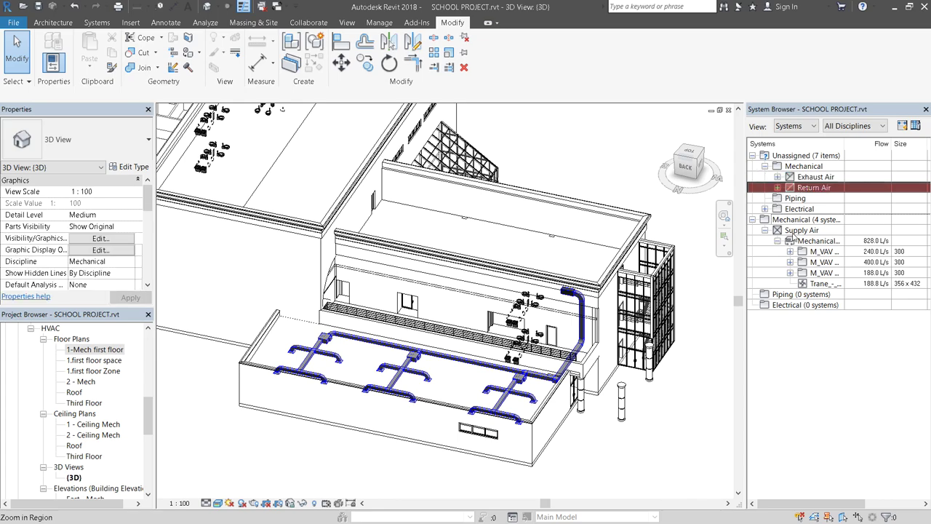
# Select the Trane air handler and the Supply Air system rows to inspect 828.0 L/s flow.
pyautogui.scroll(5, 567, 320)
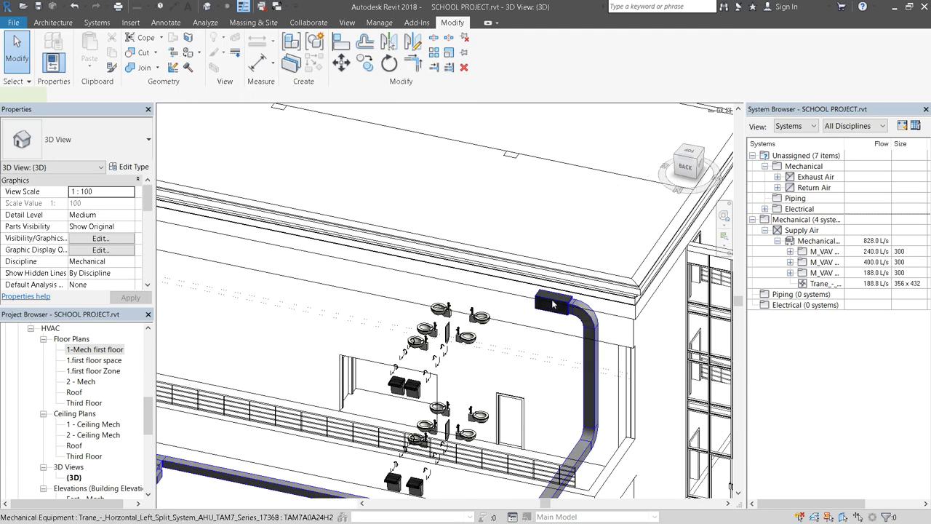
pyautogui.click(553, 304)
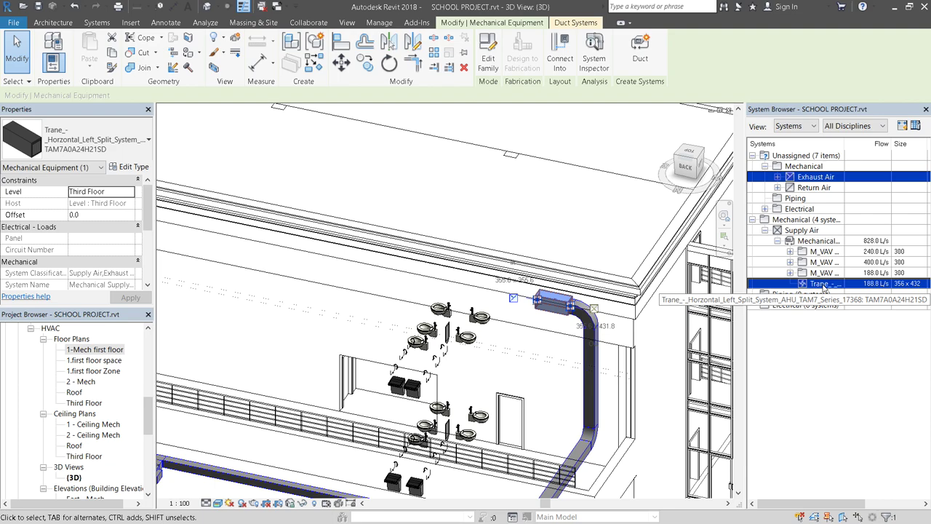
pyautogui.click(817, 221)
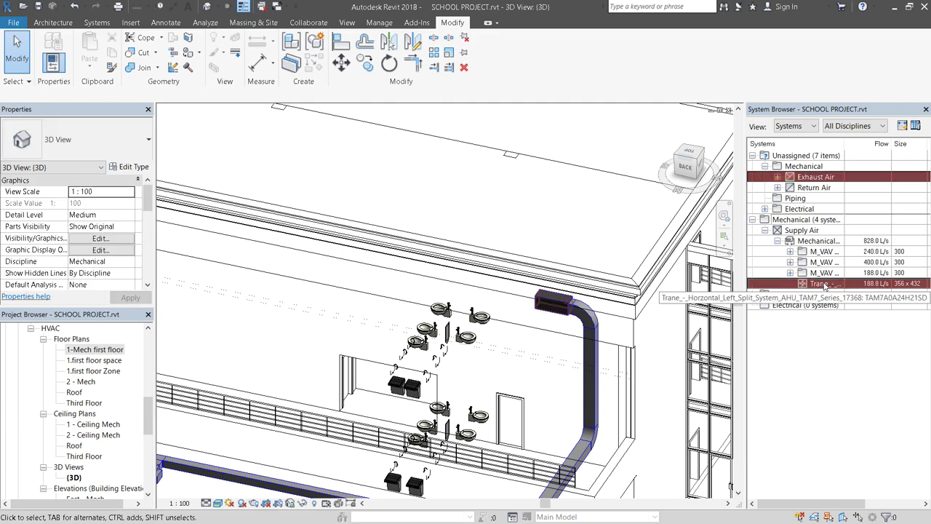
pyautogui.click(824, 284)
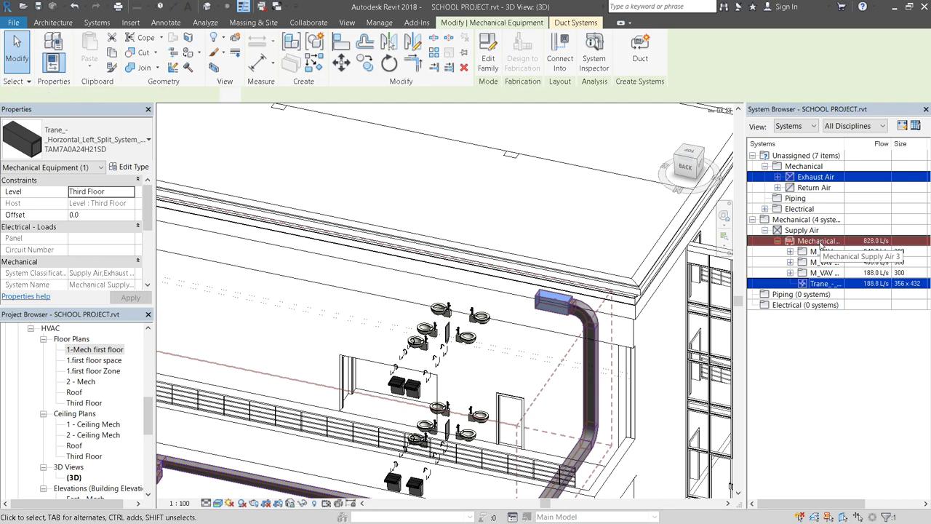
pyautogui.click(821, 246)
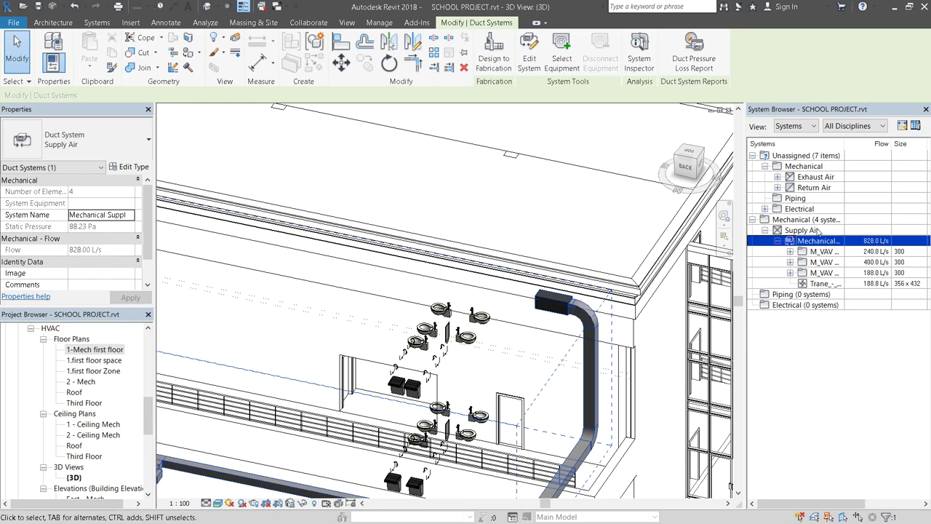
pyautogui.click(810, 230)
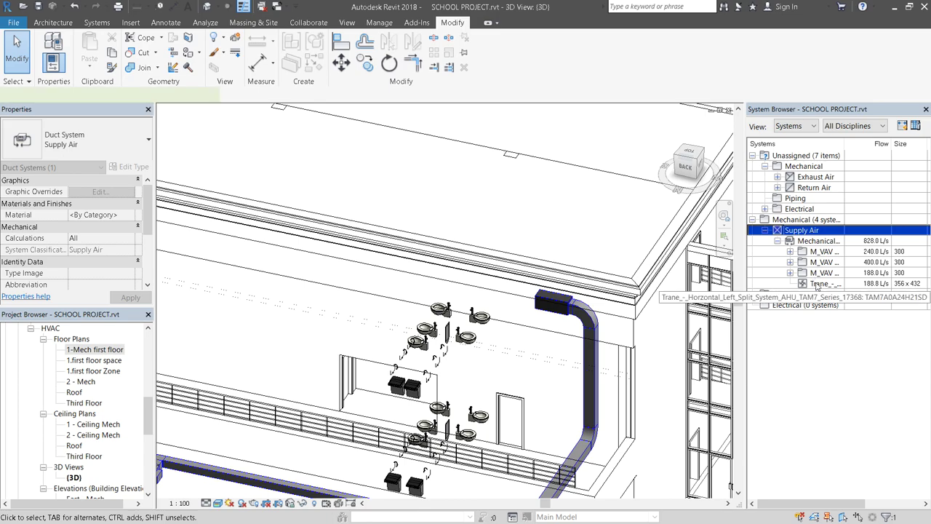
pyautogui.click(817, 283)
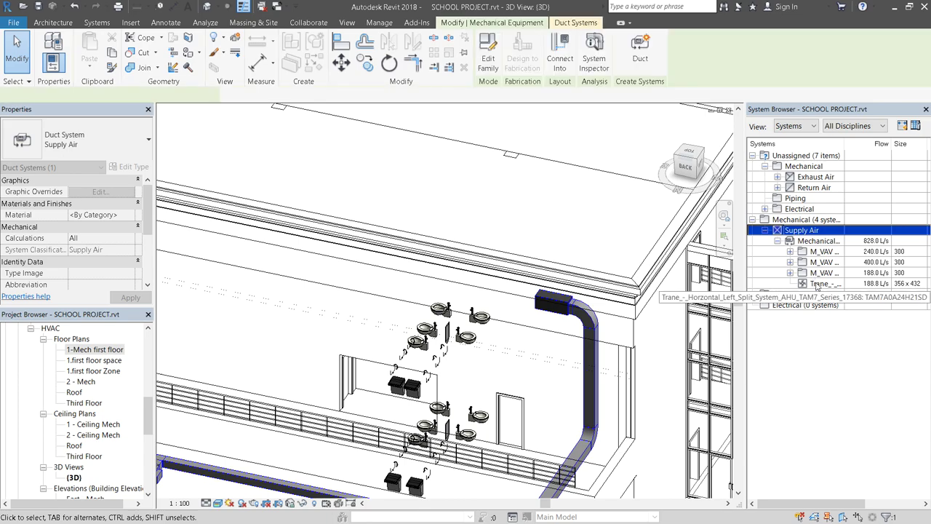
# Use Select Equipment to make the Trane air handler the Supply Air system's equipment.
pyautogui.click(574, 22)
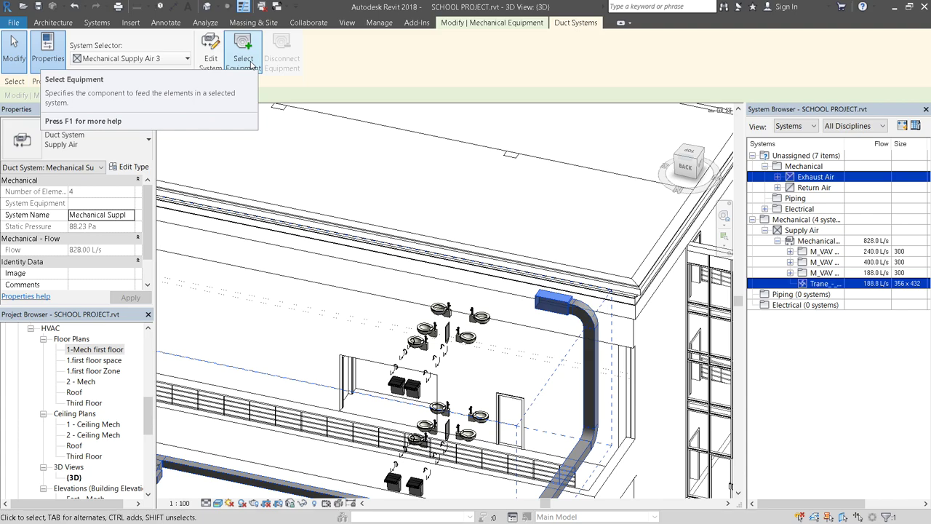
pyautogui.scroll(-3, 539, 187)
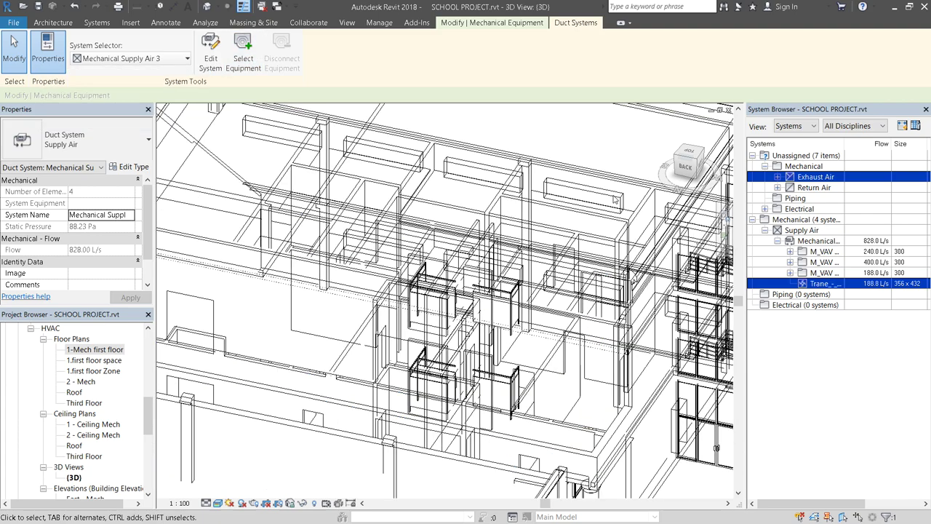
pyautogui.scroll(3, 539, 187)
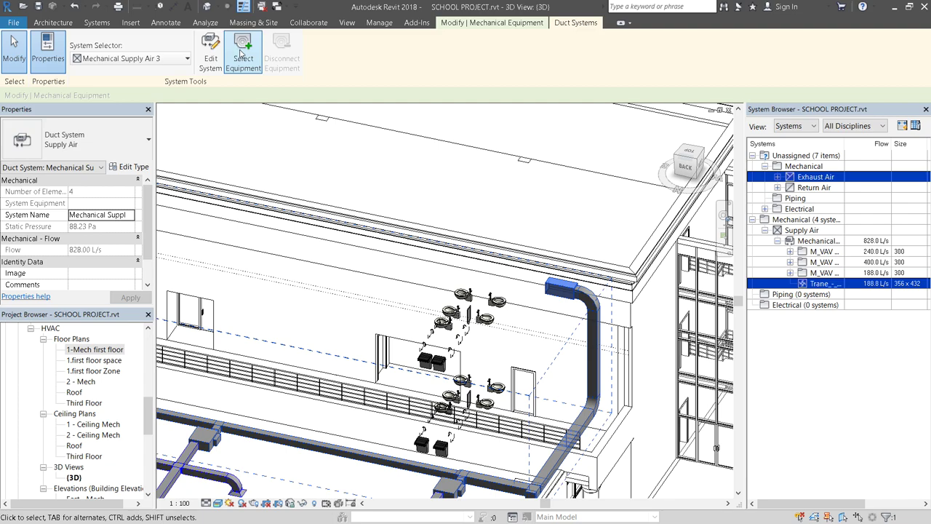
pyautogui.click(241, 53)
pyautogui.click(560, 289)
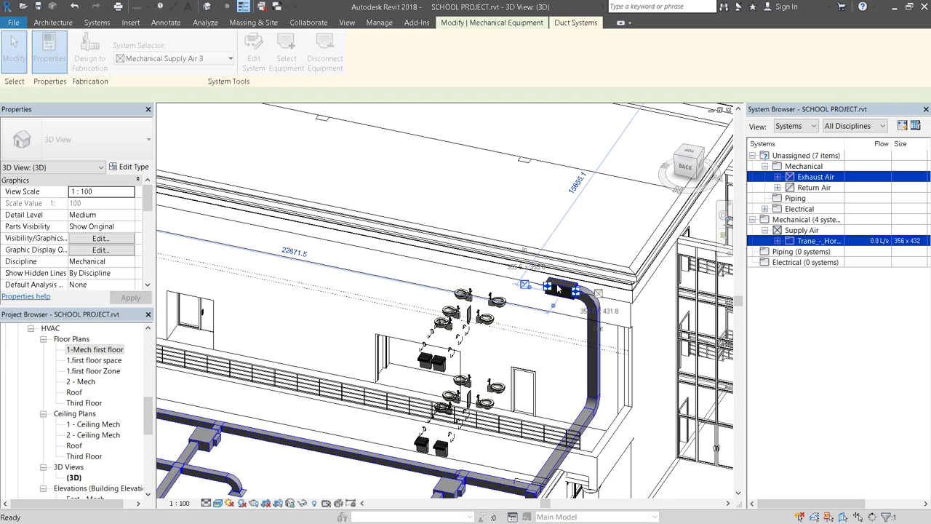
pyautogui.click(560, 290)
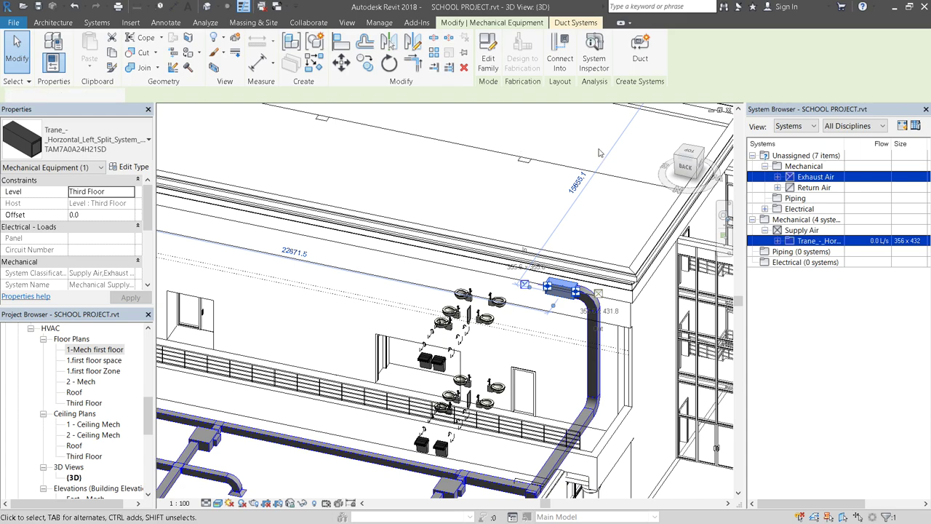
pyautogui.press('Escape')
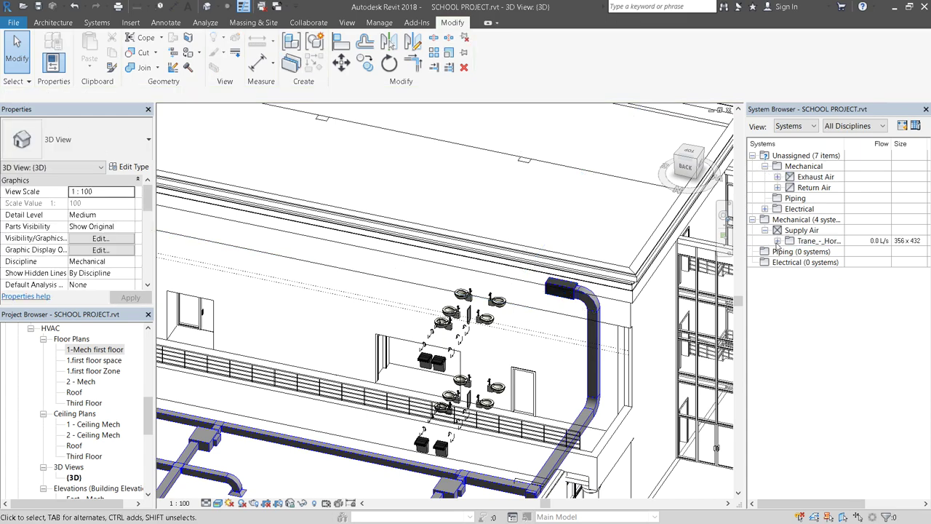
pyautogui.click(778, 241)
# Expand the Trane node and first VAV to show its four 300 x 300 terminals.
pyautogui.click(790, 252)
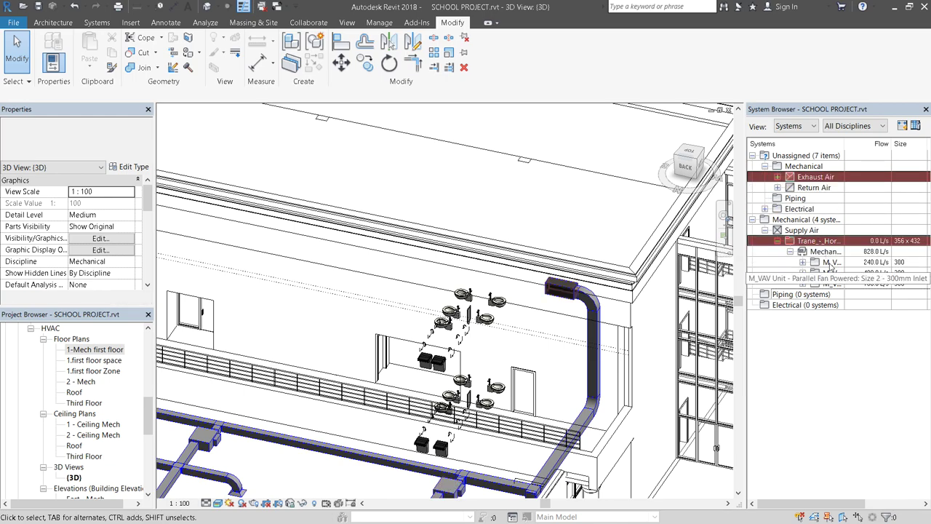
pyautogui.click(802, 262)
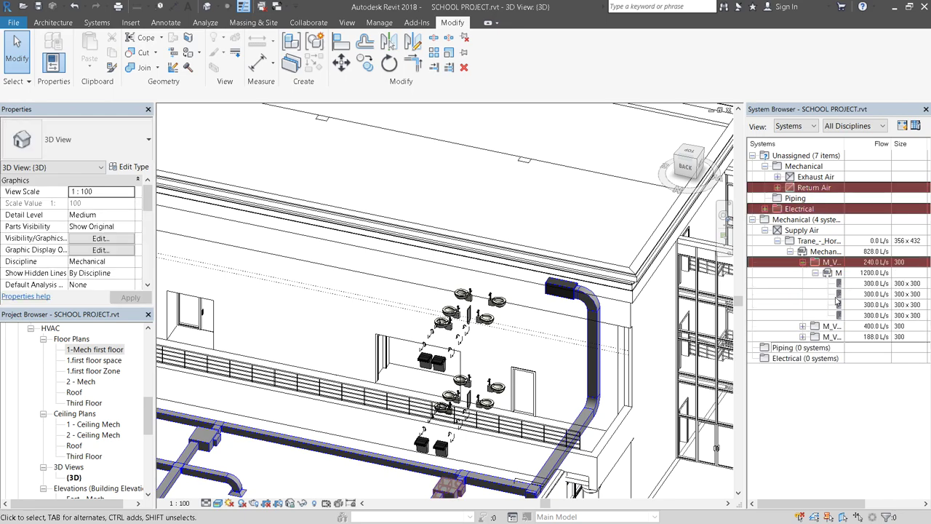
pyautogui.click(903, 444)
# Zoom out and switch the 3D view to Hidden Line with the HL shortcut.
pyautogui.scroll(-3, 565, 226)
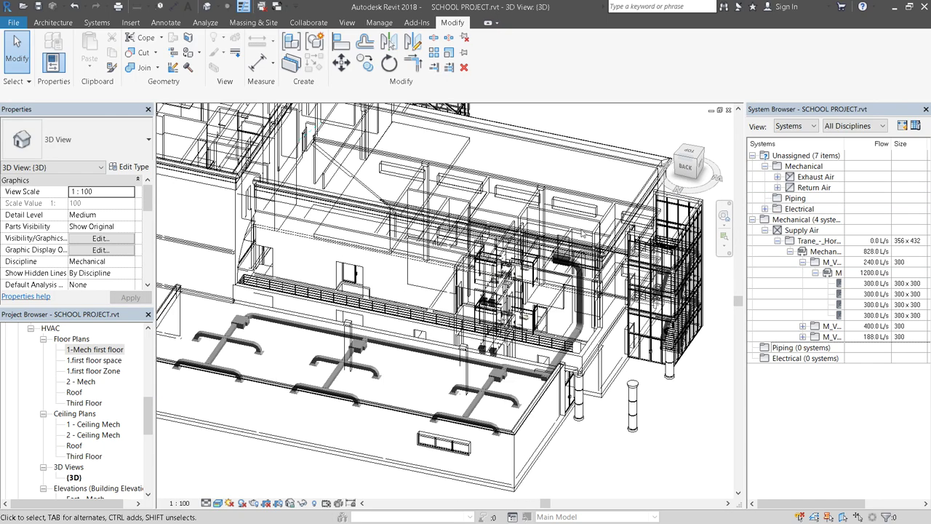
pyautogui.scroll(-2, 644, 385)
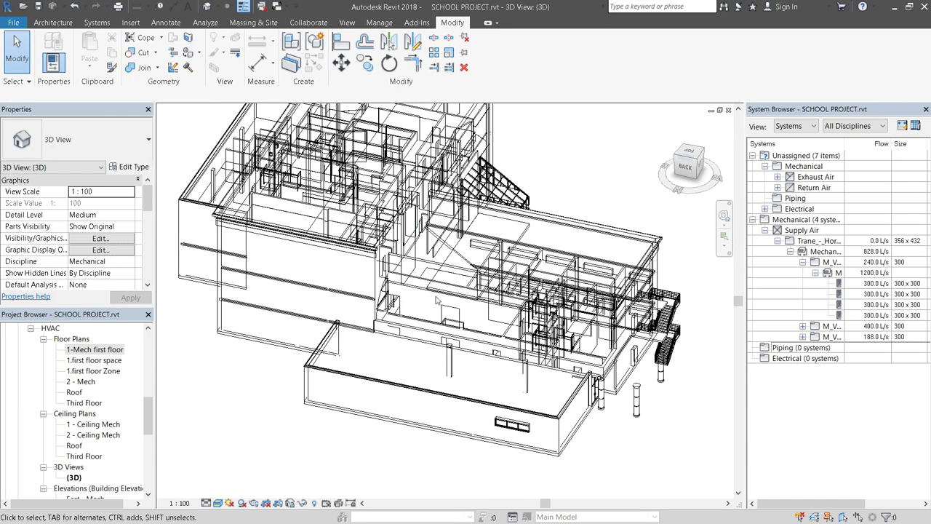
pyautogui.press('h')
pyautogui.press('l')
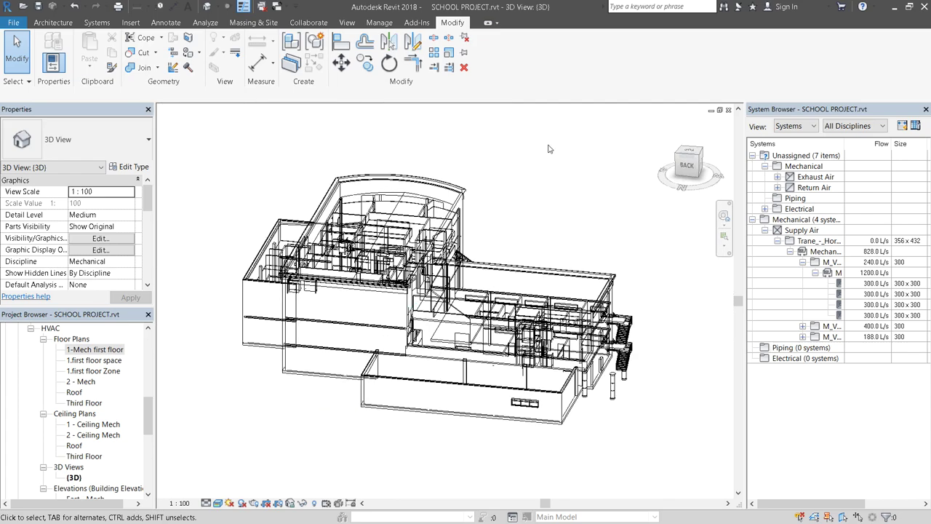
pyautogui.press('h')
pyautogui.press('l')
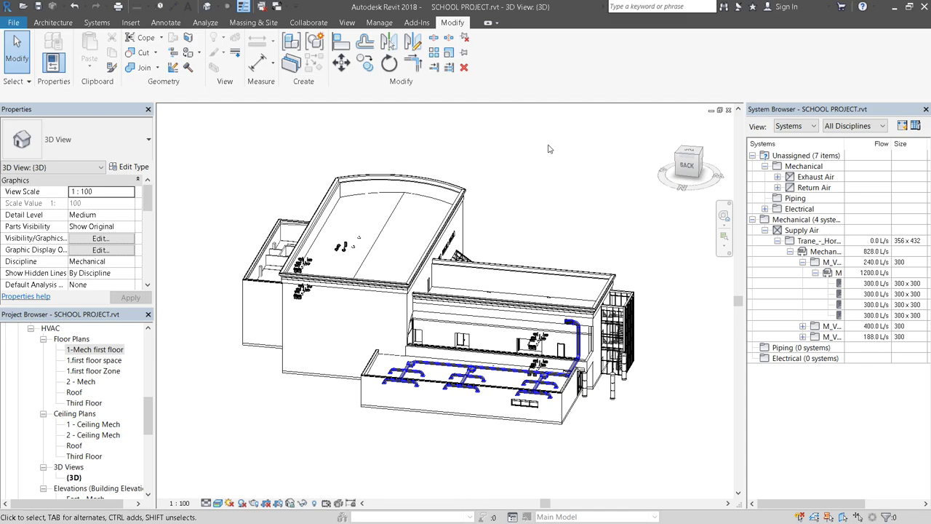